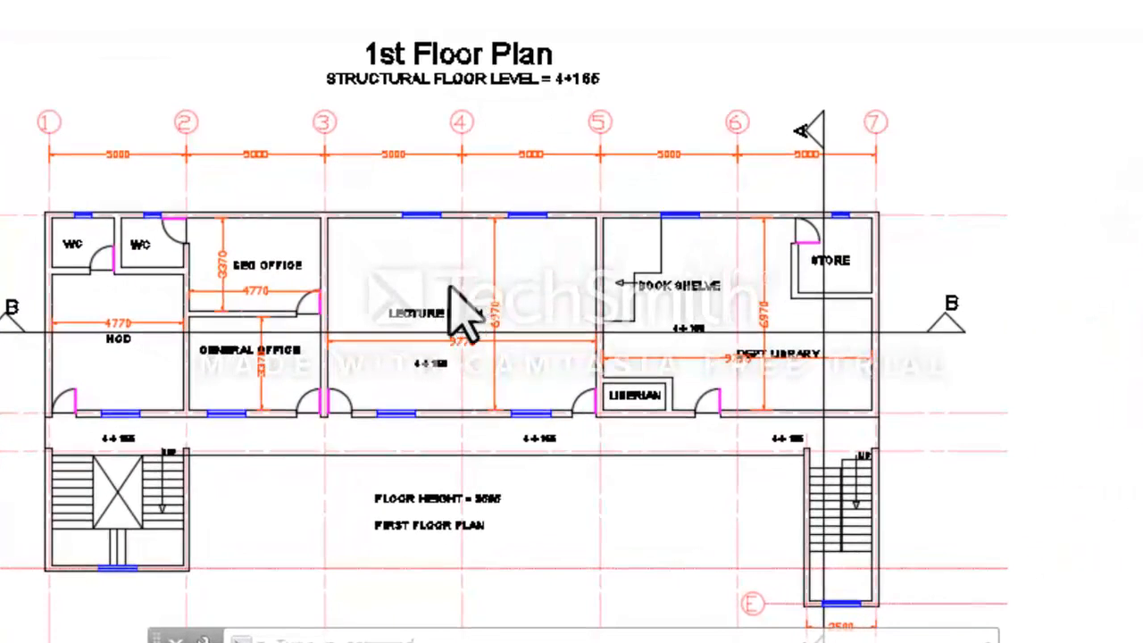
# - Review the floor plans from the first floor through the roof plan, and the Section A-A levels and foundation notes
pyautogui.moveTo(466, 263); pyautogui.dragTo(601, 253, button='middle')
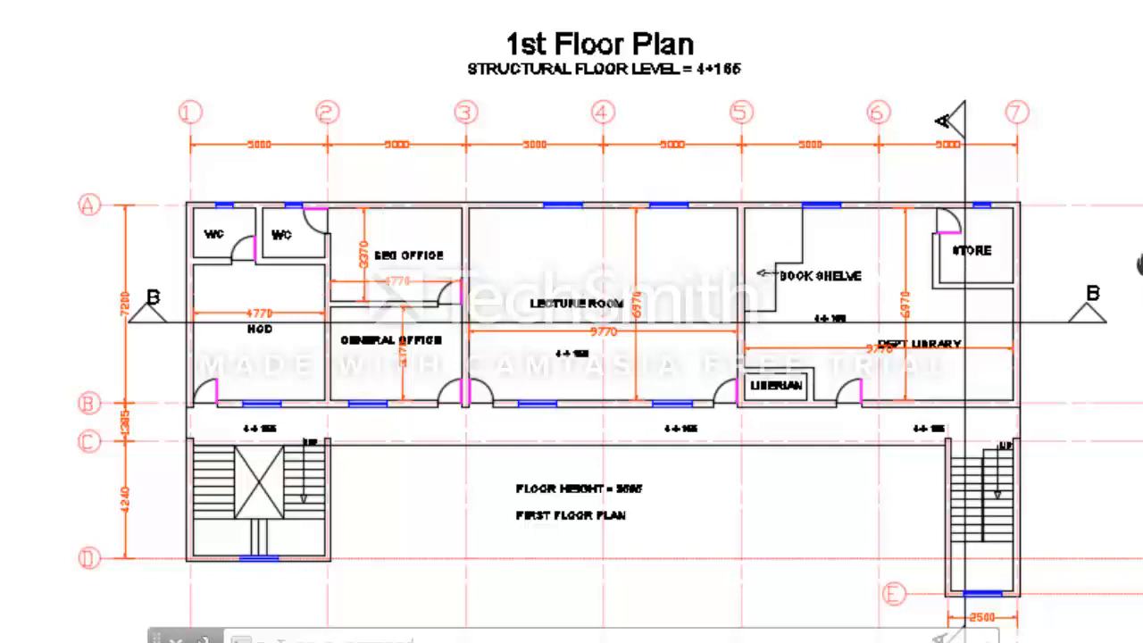
pyautogui.moveTo(1142, 264); pyautogui.dragTo(1133, 265, button='middle')
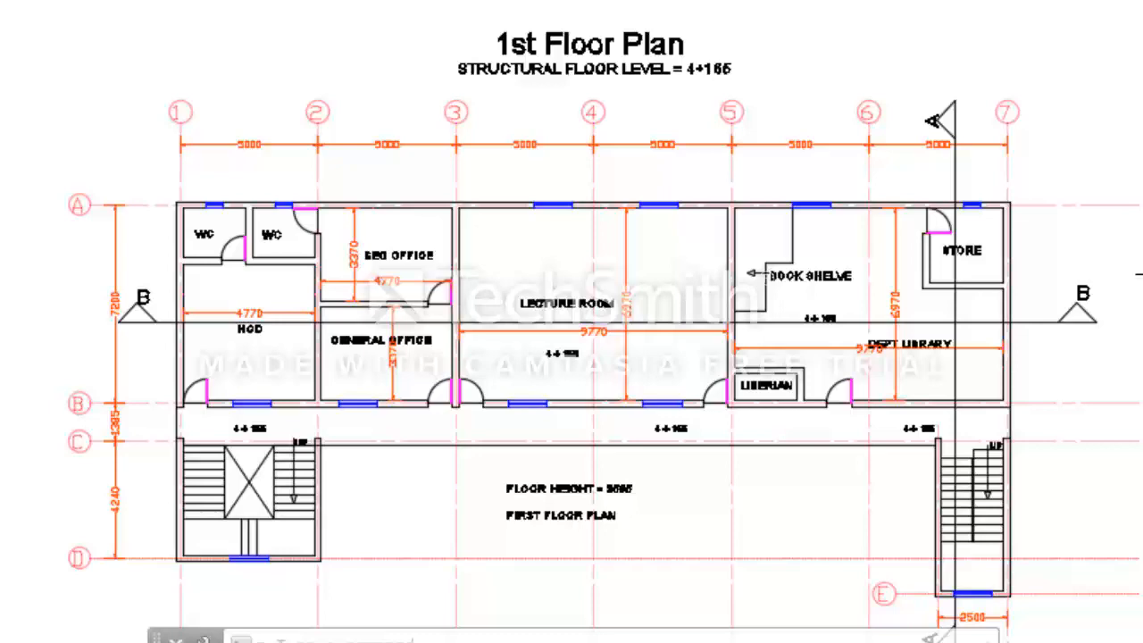
pyautogui.moveTo(1099, 287); pyautogui.dragTo(64, 288, button='middle')
pyautogui.moveTo(590, 291); pyautogui.dragTo(41, 291, button='middle')
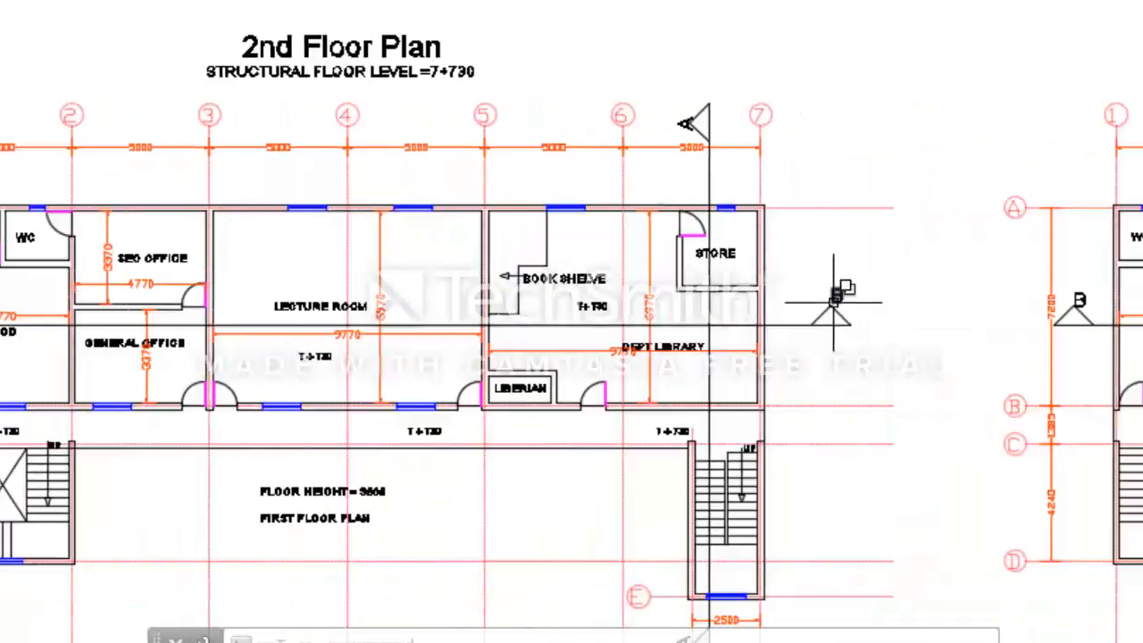
pyautogui.moveTo(834, 304); pyautogui.dragTo(89, 290, button='middle')
pyautogui.moveTo(572, 299); pyautogui.dragTo(44, 286, button='middle')
pyautogui.moveTo(663, 291); pyautogui.dragTo(34, 290, button='middle')
pyautogui.moveTo(497, 292); pyautogui.dragTo(55, 284, button='middle')
pyautogui.moveTo(1104, 282); pyautogui.dragTo(40, 289, button='middle')
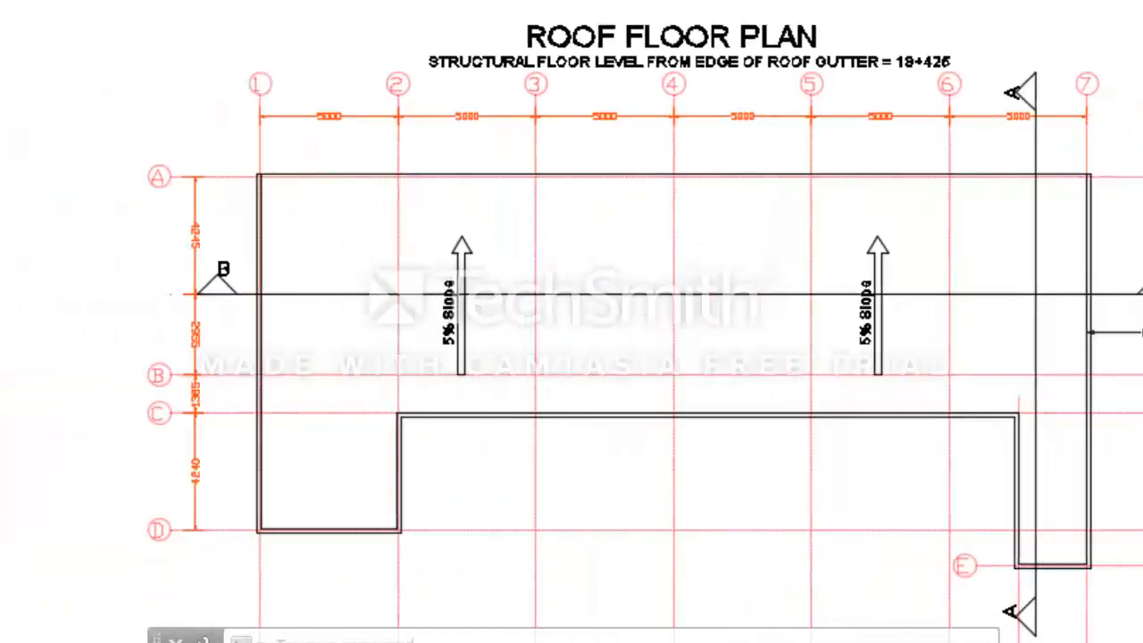
pyautogui.moveTo(880, 273); pyautogui.dragTo(48, 281, button='middle')
pyautogui.moveTo(854, 305)
pyautogui.mouseDown(button='middle')
pyautogui.moveTo(619, 308)
pyautogui.moveTo(372, 134)
pyautogui.mouseUp(button='middle')
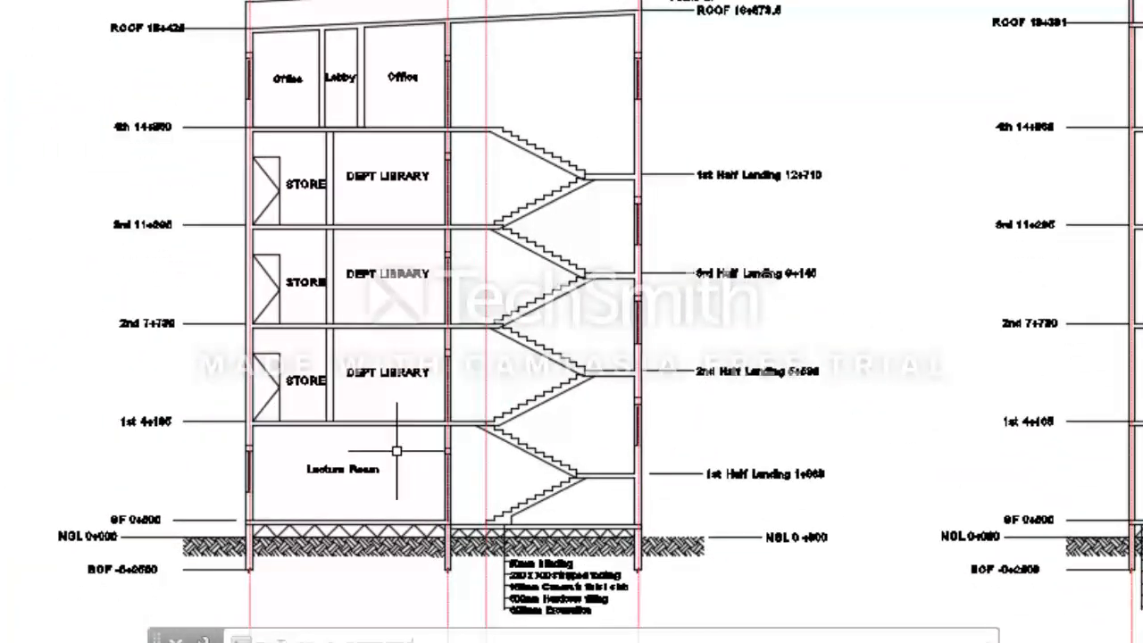
pyautogui.scroll(3, 339, 483)
pyautogui.moveTo(332, 498); pyautogui.dragTo(300, 277, button='middle')
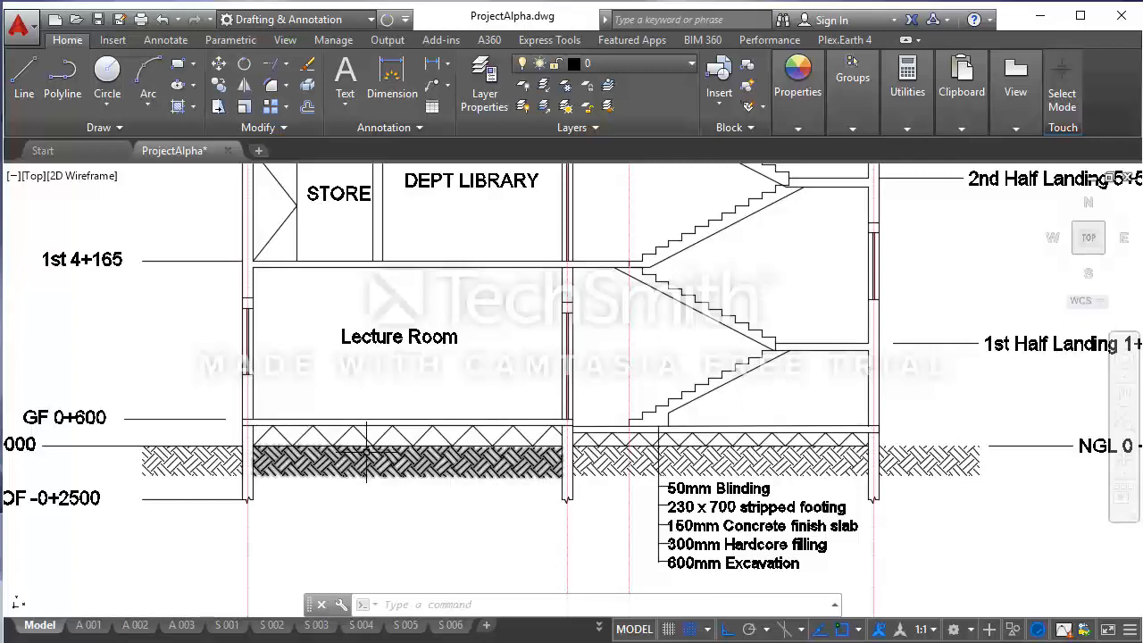
# - Look back across the sections and upper floor plans to the 1st Floor Plan
pyautogui.scroll(-5, 446, 460)
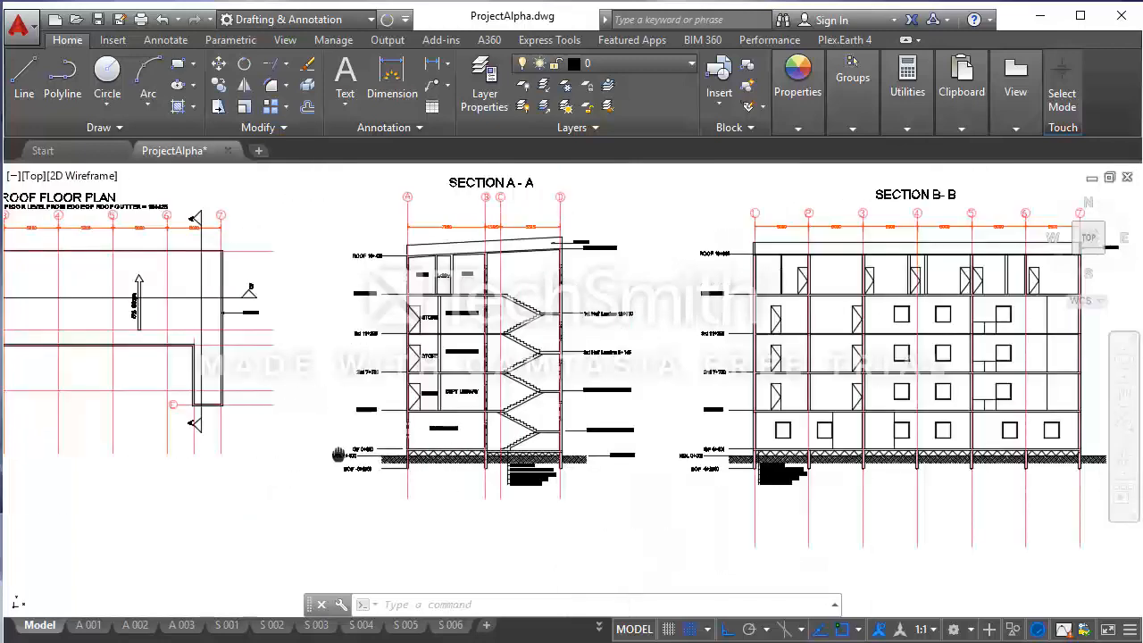
pyautogui.moveTo(414, 431); pyautogui.dragTo(999, 463, button='middle')
pyautogui.moveTo(341, 417); pyautogui.dragTo(783, 439, button='middle')
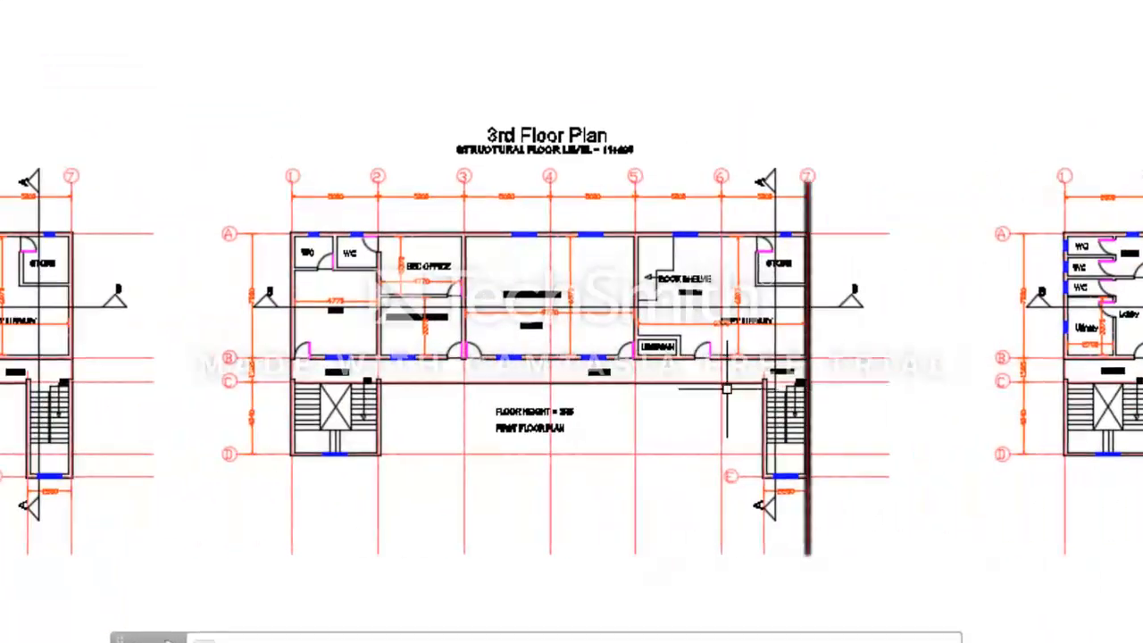
pyautogui.moveTo(358, 369); pyautogui.dragTo(1142, 391, button='middle')
pyautogui.moveTo(393, 403); pyautogui.dragTo(1142, 398, button='middle')
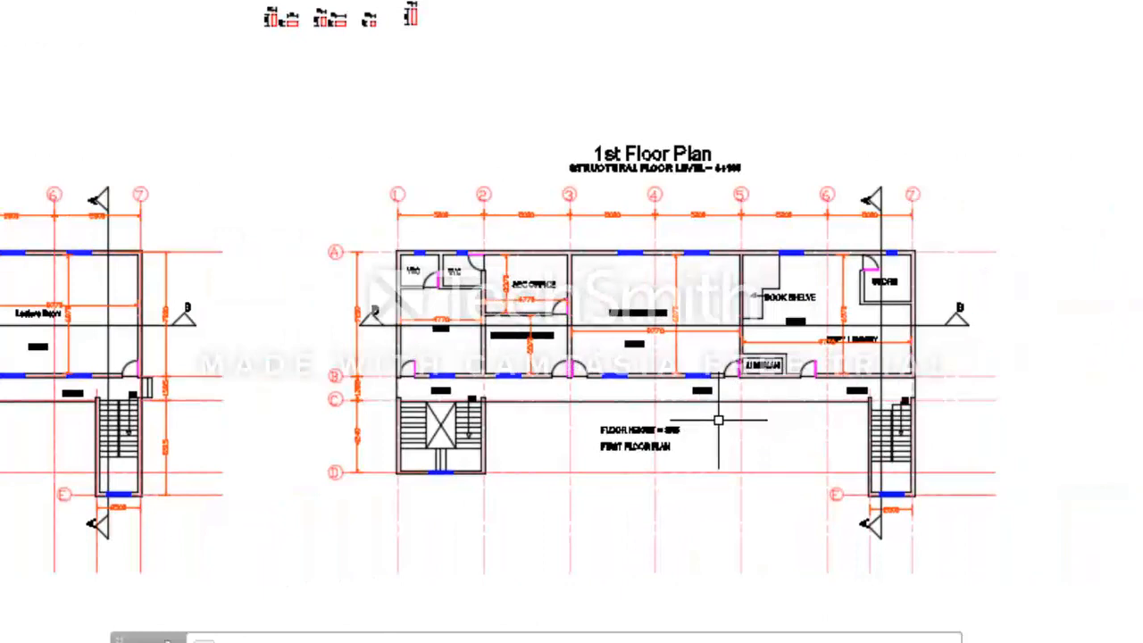
pyautogui.scroll(2, 733, 428)
pyautogui.moveTo(738, 378); pyautogui.dragTo(718, 410, button='middle')
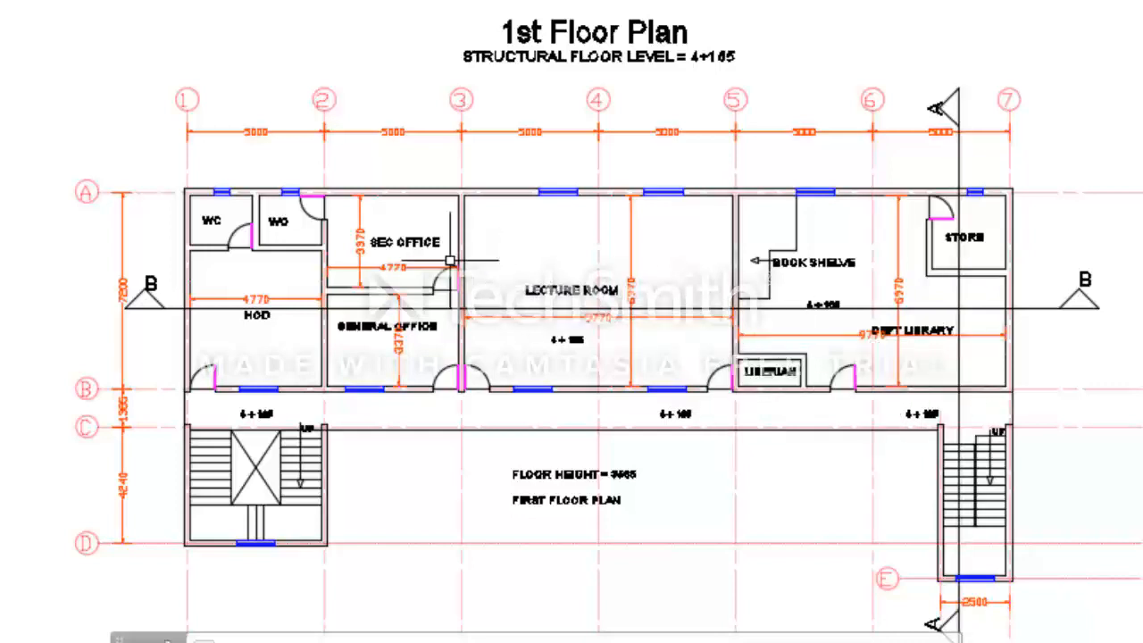
# - Move the whole set of column details into the empty space between the ground floor and 1st floor plans, just above grid A
pyautogui.moveTo(454, 256); pyautogui.dragTo(548, 376, button='middle')
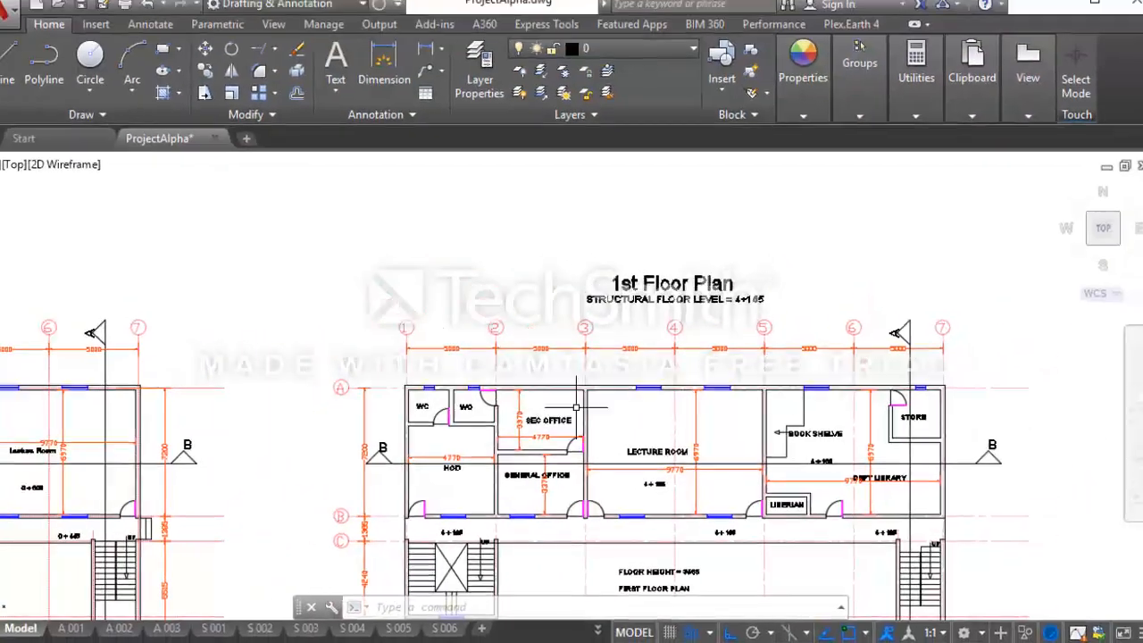
pyautogui.moveTo(415, 143); pyautogui.dragTo(434, 194, button='middle')
pyautogui.moveTo(508, 316); pyautogui.dragTo(535, 478, button='middle')
pyautogui.moveTo(374, 286); pyautogui.dragTo(443, 379, button='middle')
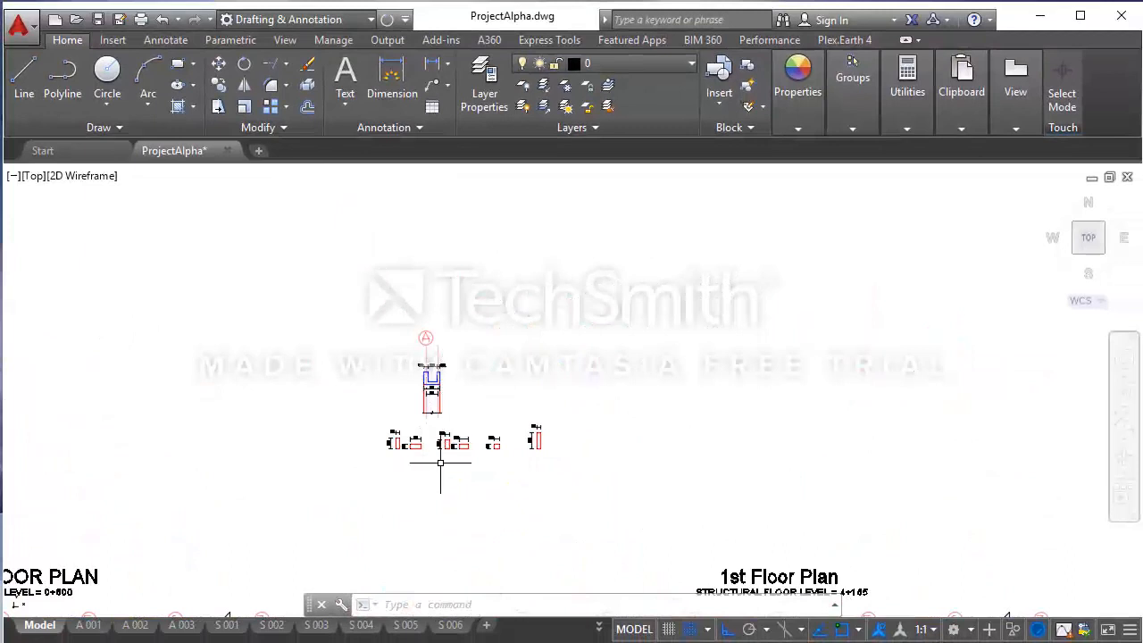
pyautogui.click(567, 472)
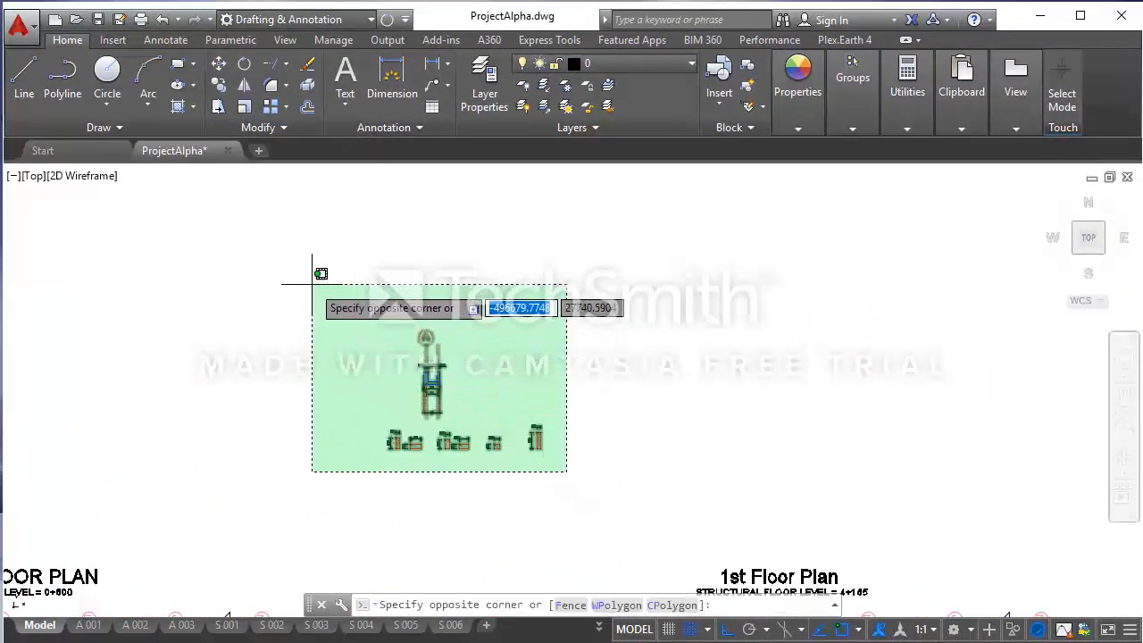
pyautogui.click(347, 282)
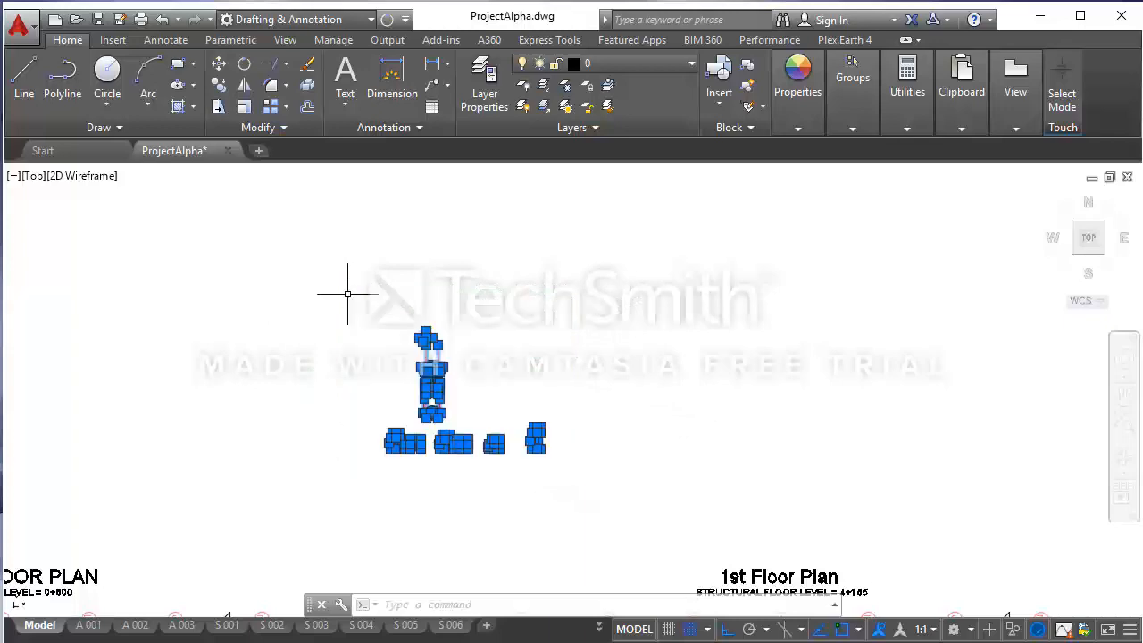
pyautogui.click(221, 63)
pyautogui.click(559, 439)
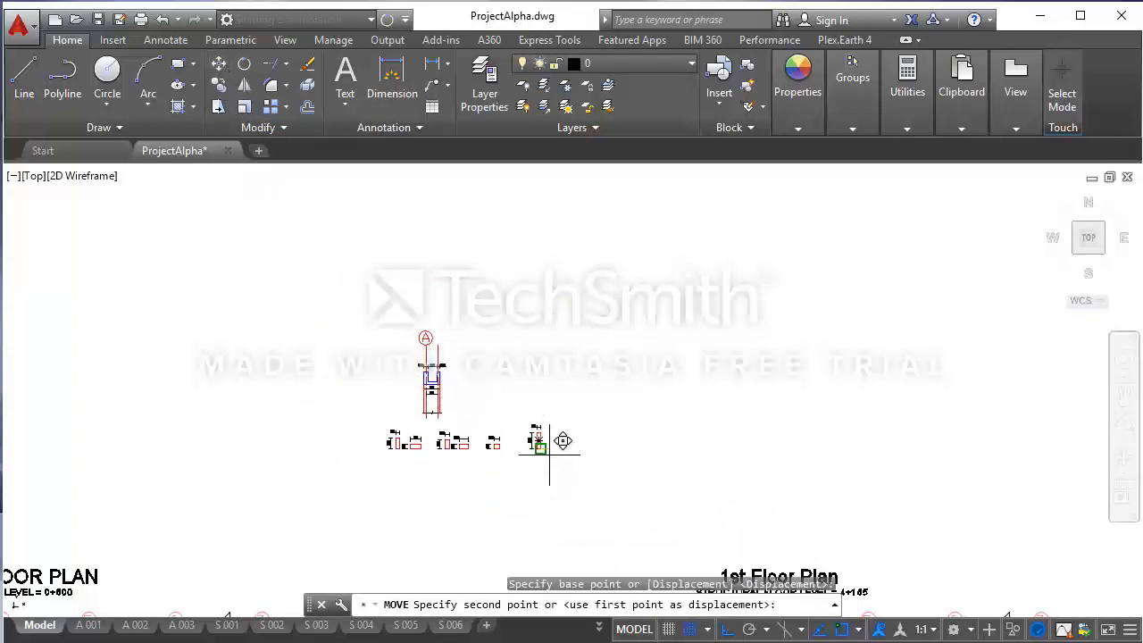
pyautogui.scroll(-3, 563, 441)
pyautogui.scroll(3, 544, 473)
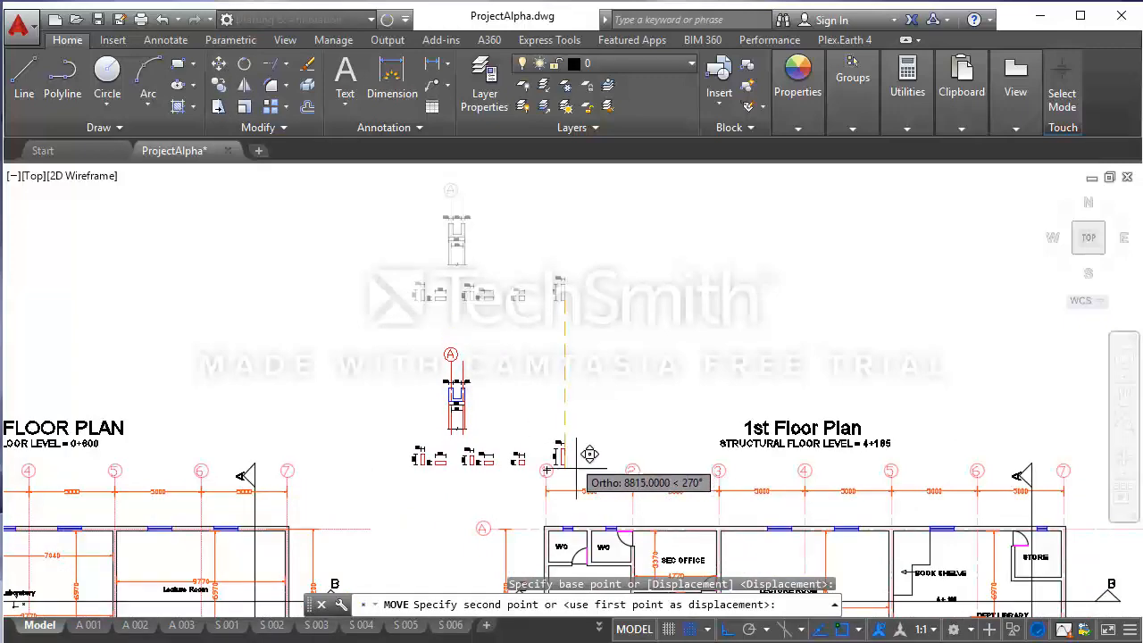
pyautogui.click(728, 629)
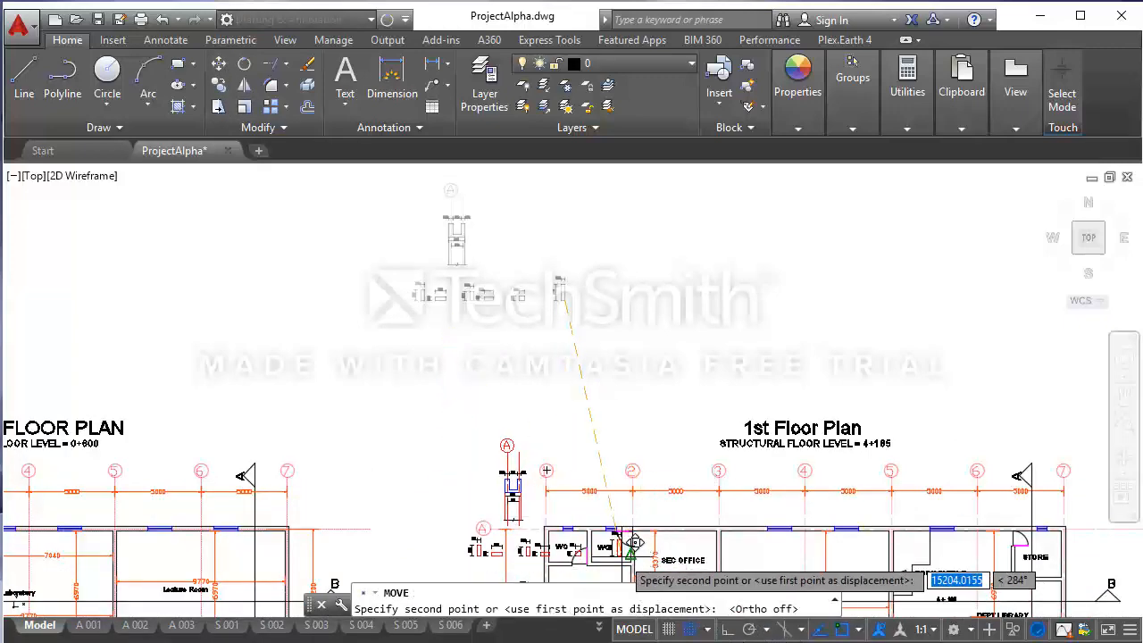
pyautogui.click(502, 505)
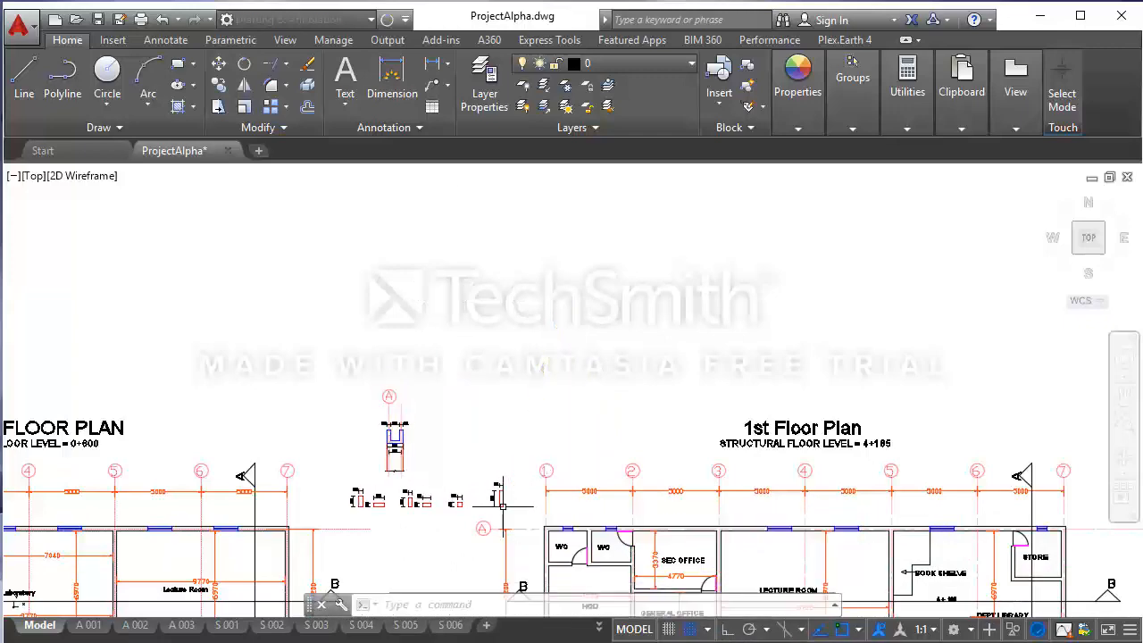
pyautogui.click(728, 629)
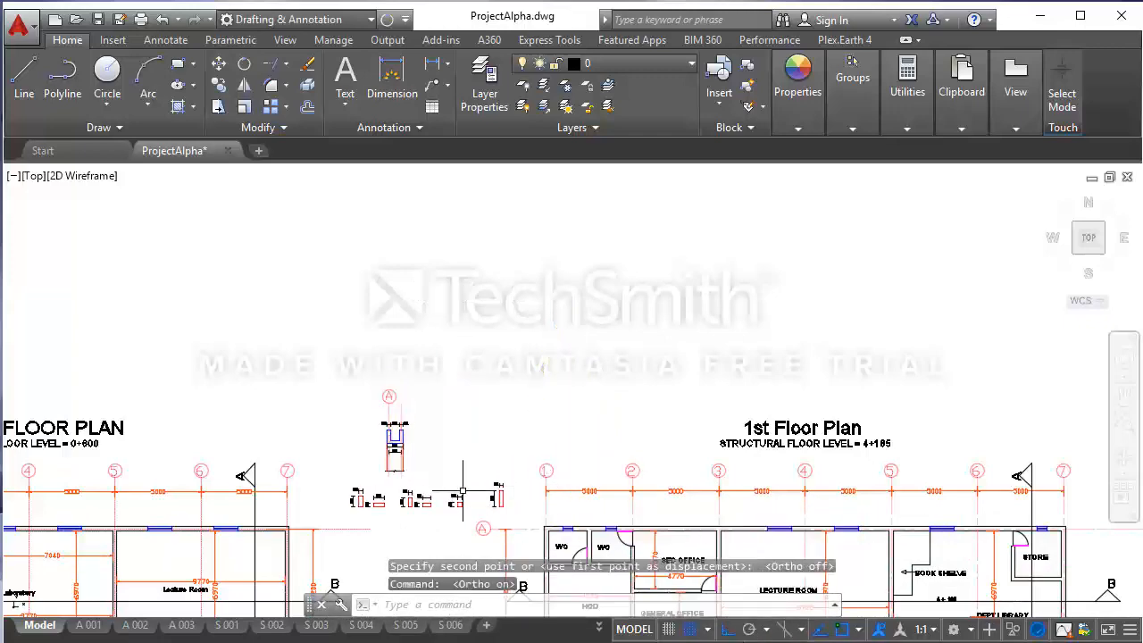
# - Copy the 230 x 920 column rectangle by its lower-left corner to the outer wall corner at grids A and 1 of the 1st Floor Plan
pyautogui.scroll(-4, 524, 395)
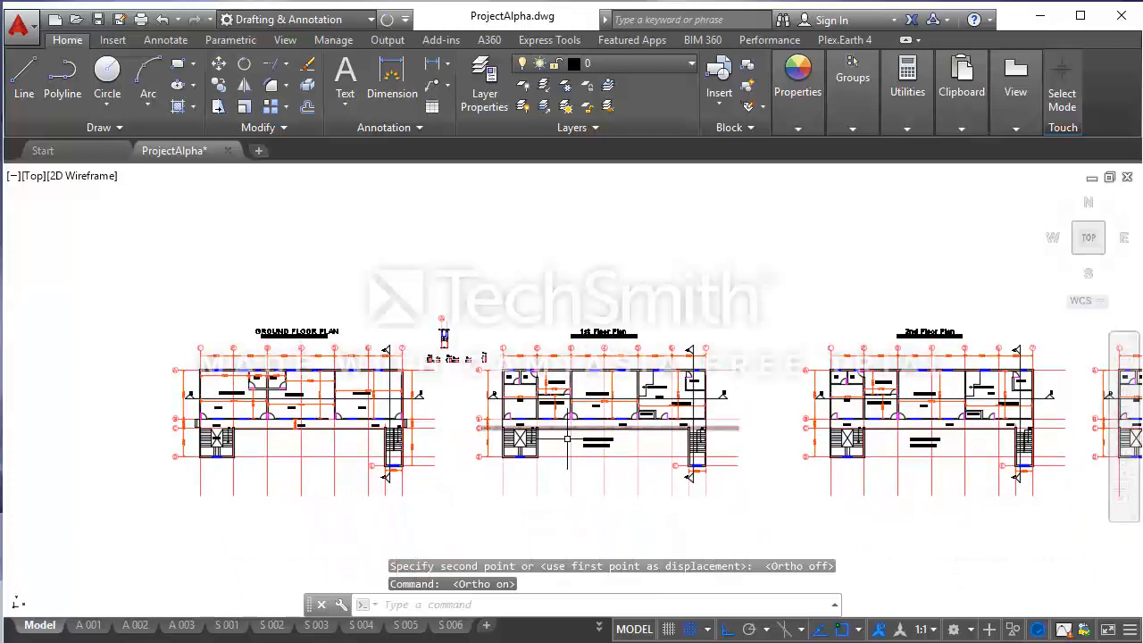
pyautogui.scroll(5, 498, 362)
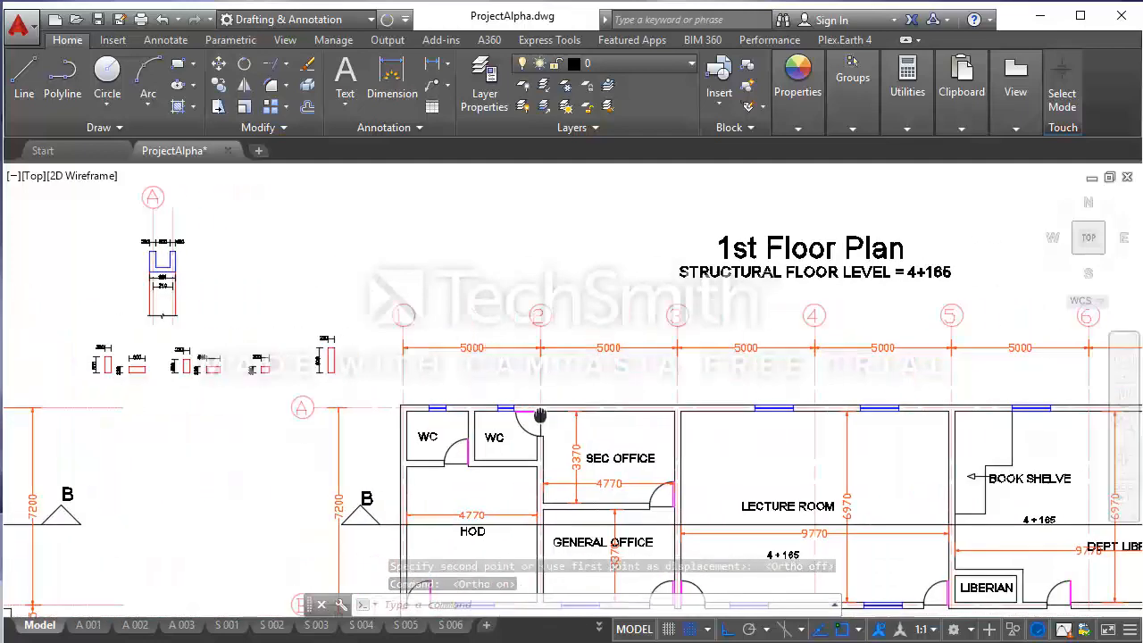
pyautogui.moveTo(540, 415); pyautogui.dragTo(473, 420, button='middle')
pyautogui.scroll(-2, 427, 408)
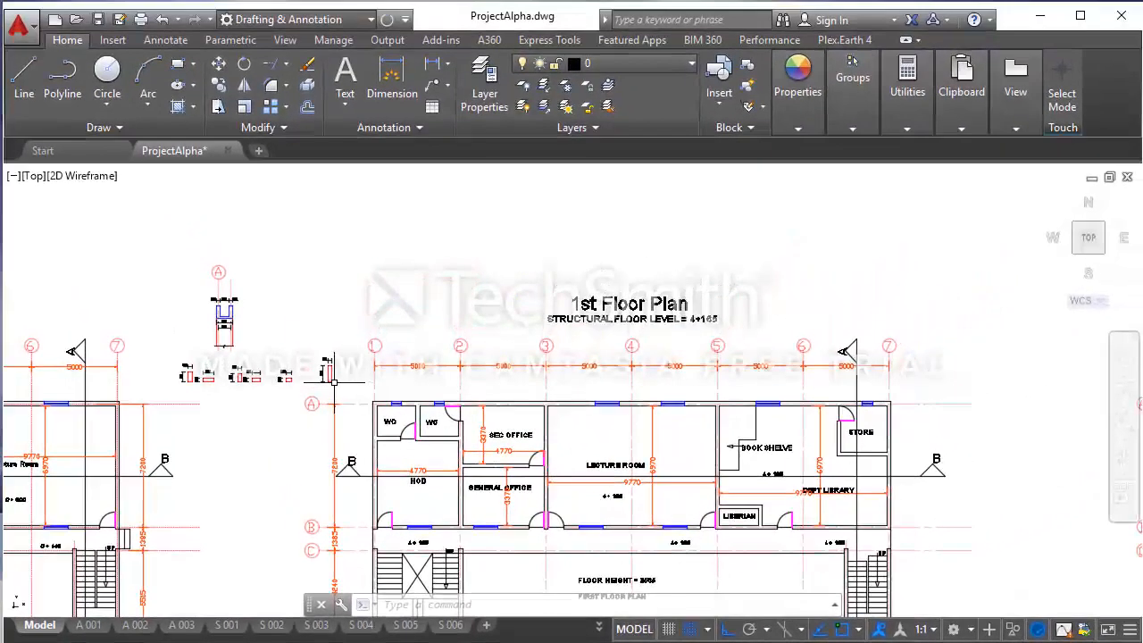
pyautogui.scroll(5, 301, 295)
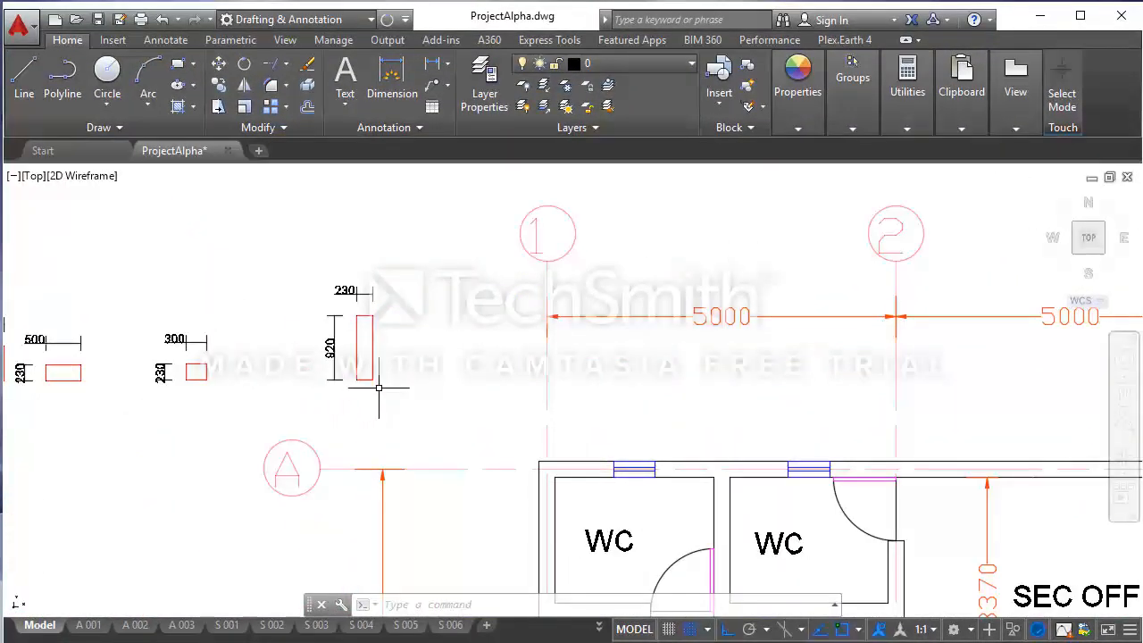
pyautogui.click(382, 387)
pyautogui.click(353, 324)
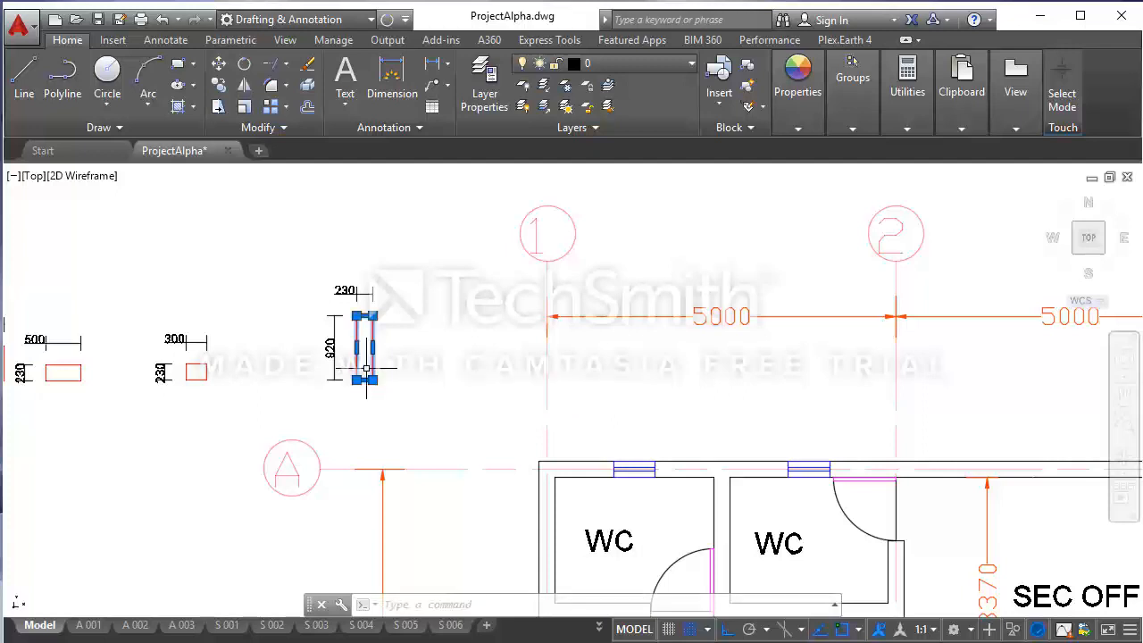
pyautogui.click(217, 82)
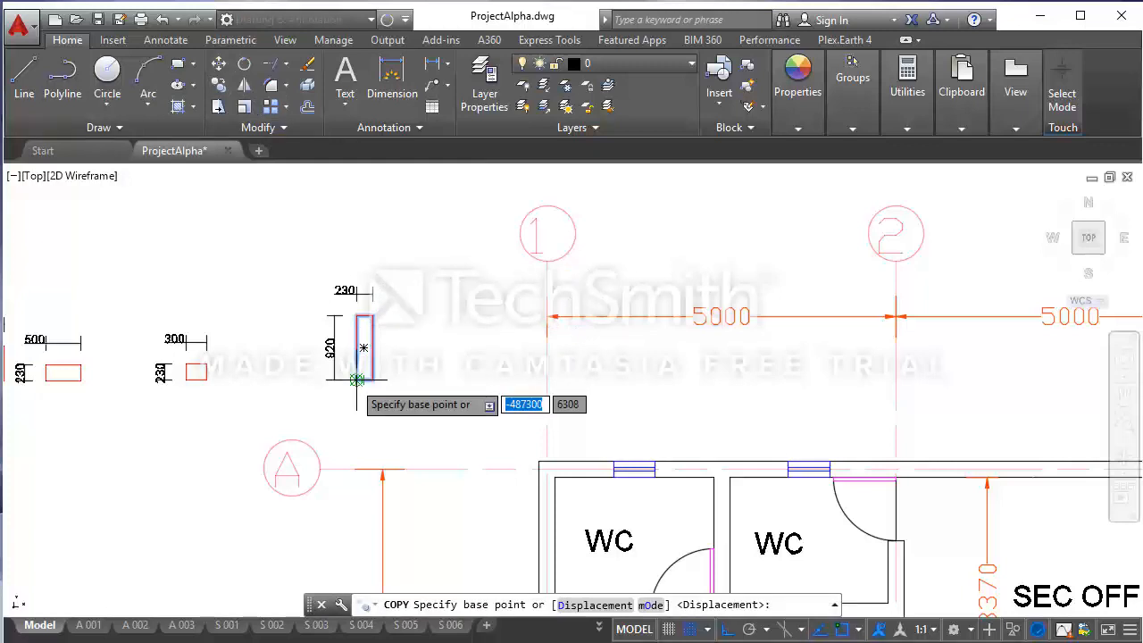
pyautogui.click(356, 380)
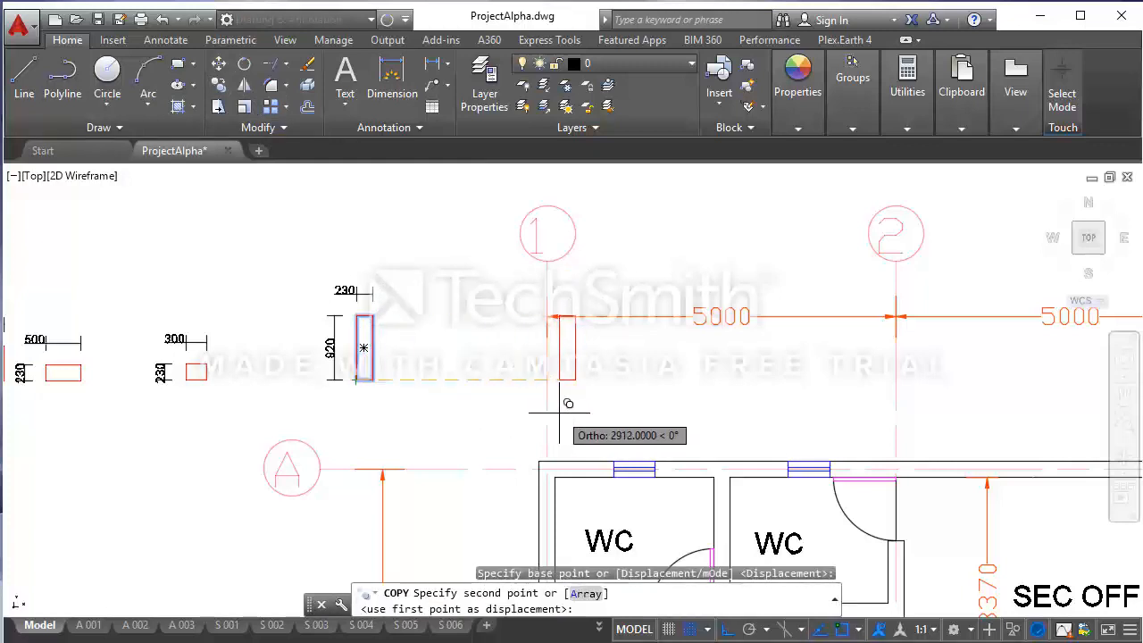
pyautogui.click(727, 629)
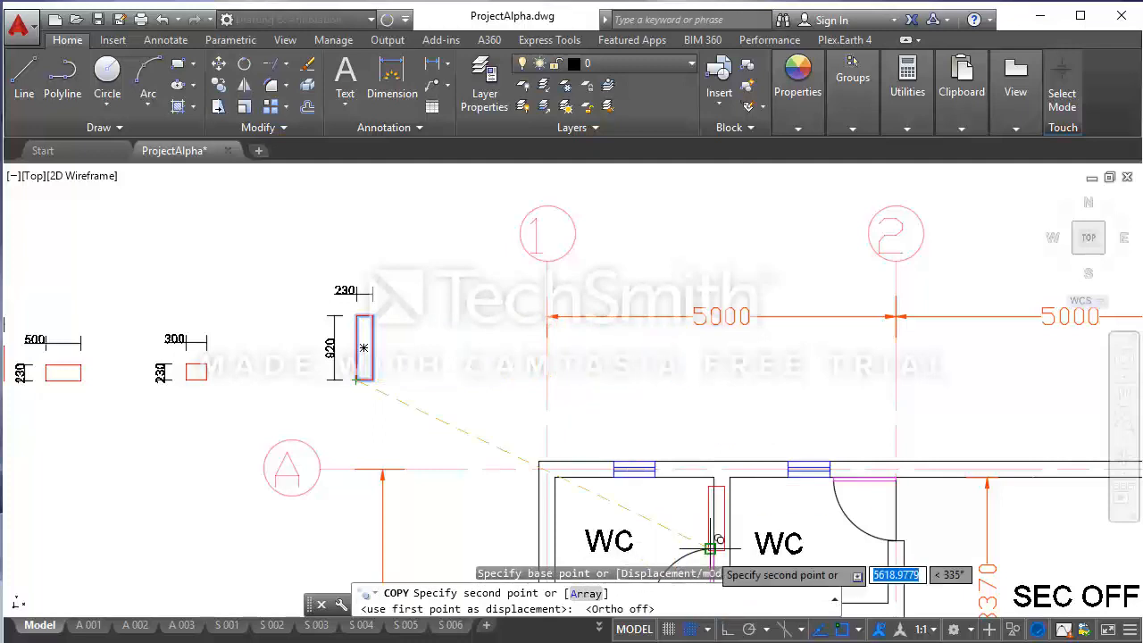
pyautogui.click(539, 462)
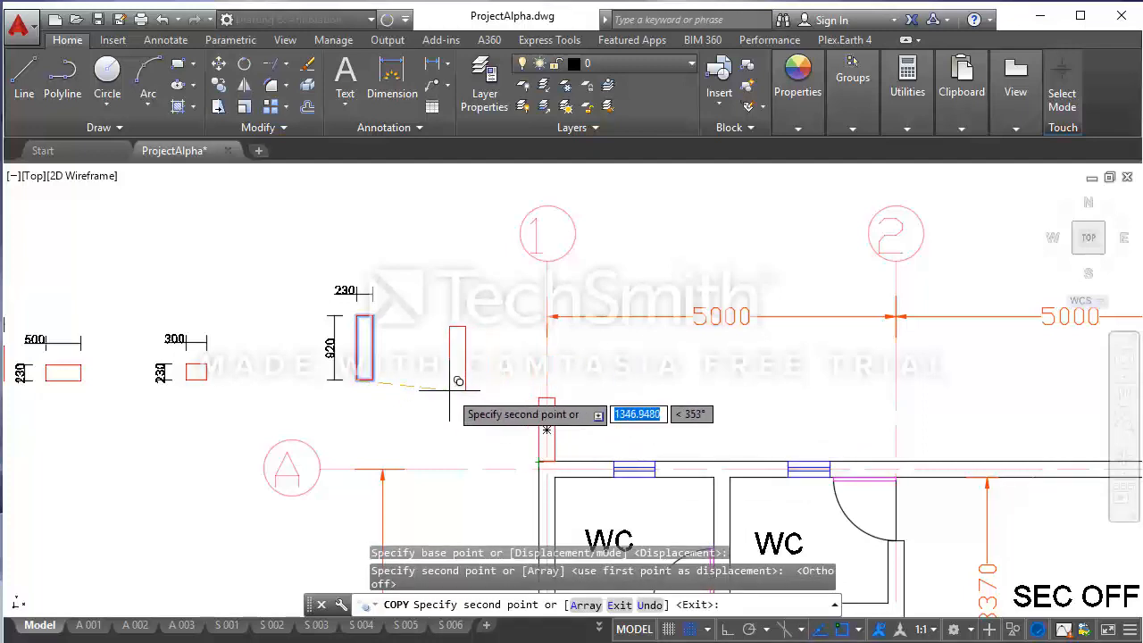
pyautogui.press('Escape')
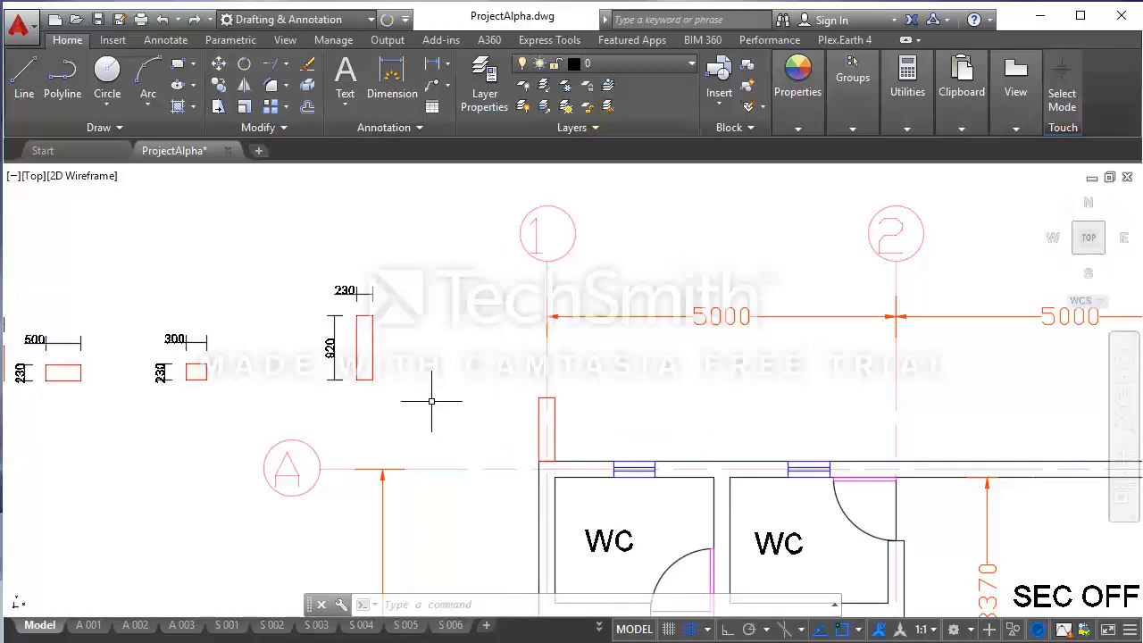
# - Move the copied column at grids A and 1 straight down by 230 so it overlaps the wall corner
pyautogui.click(585, 423)
pyautogui.click(553, 413)
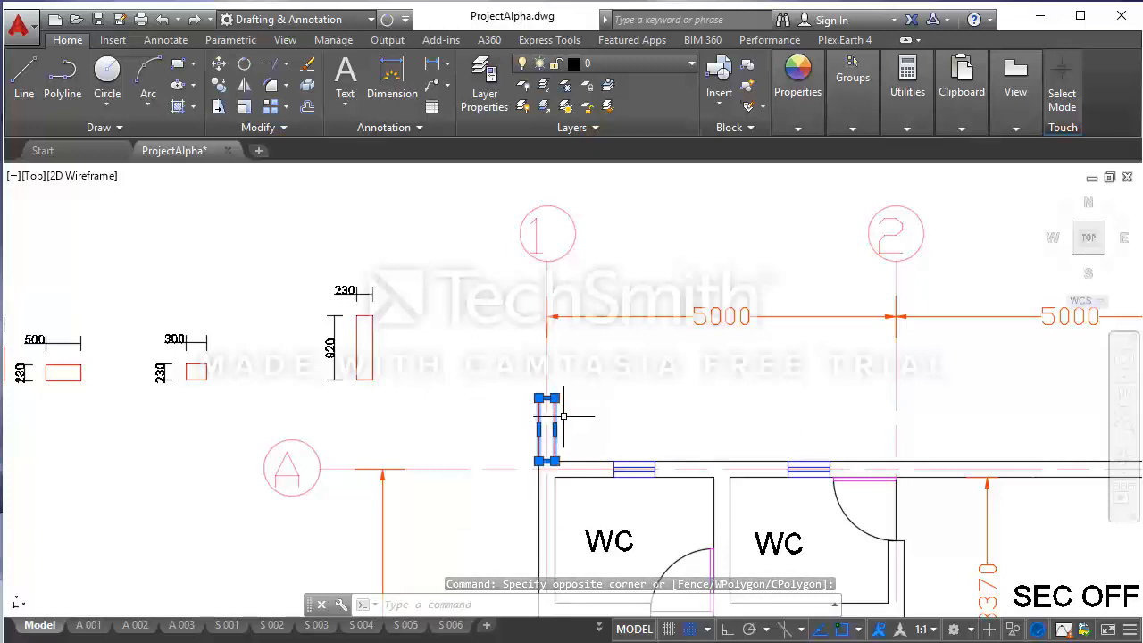
pyautogui.click(219, 63)
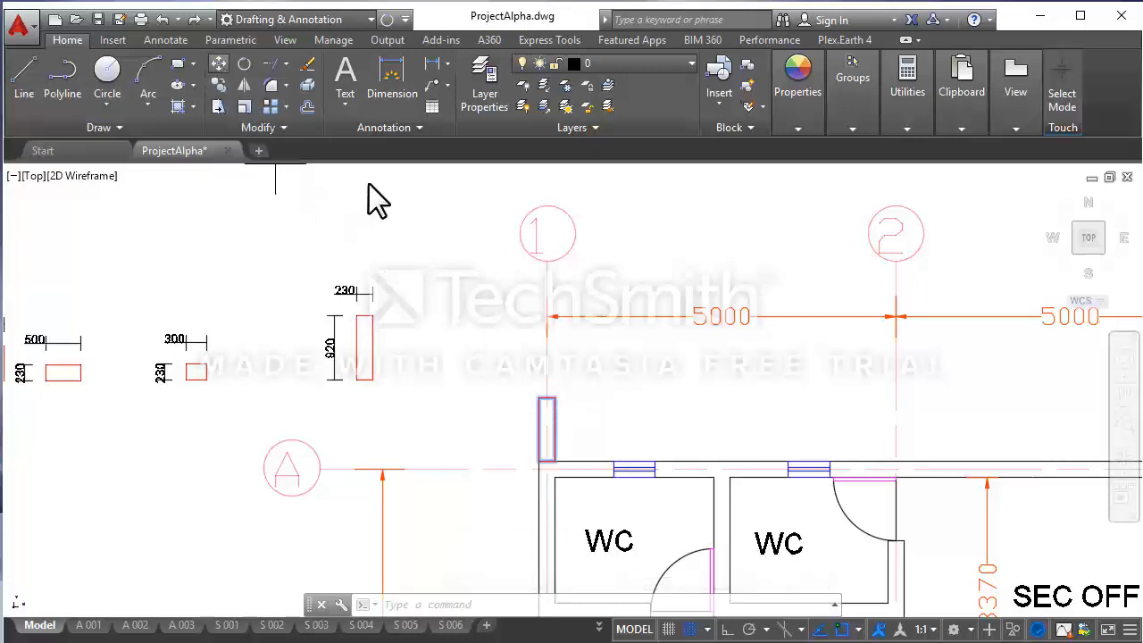
pyautogui.click(657, 350)
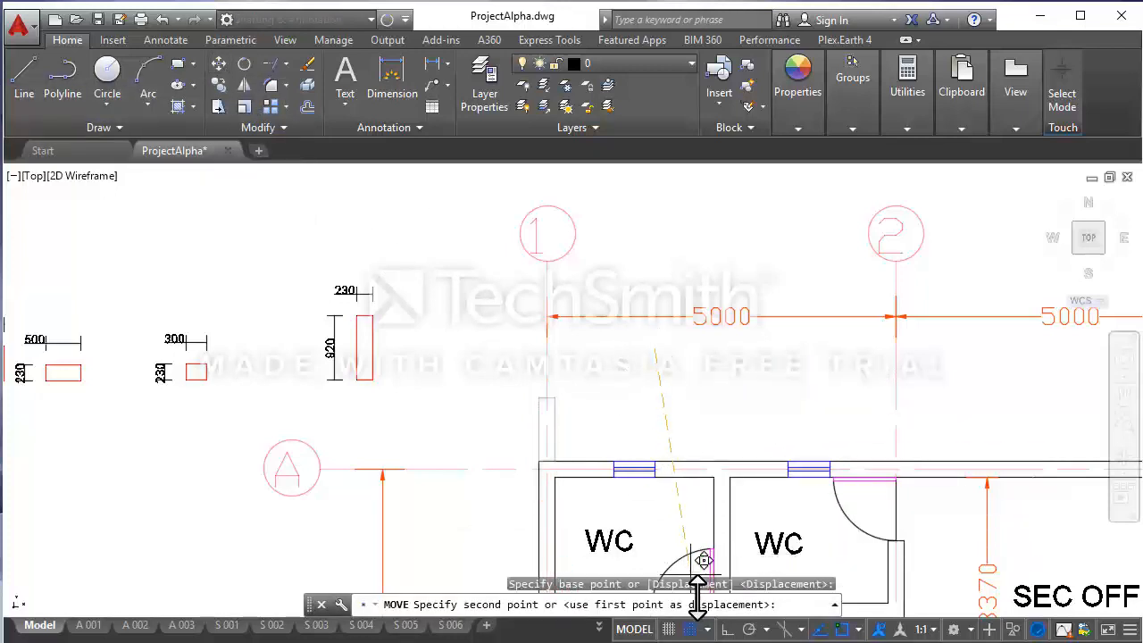
pyautogui.click(728, 630)
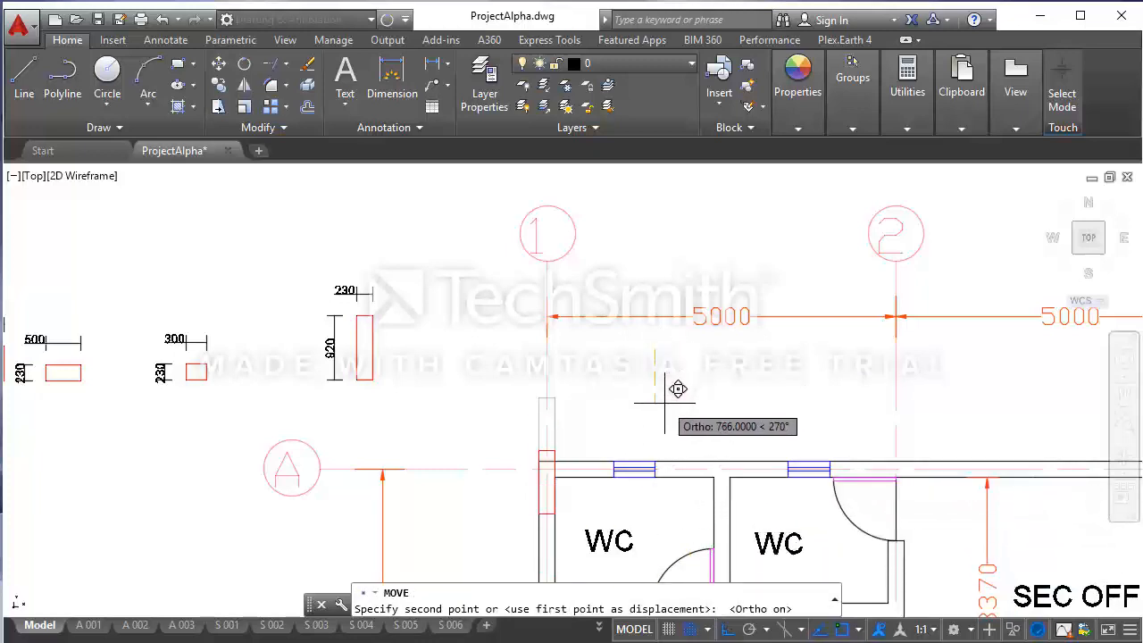
pyautogui.write('230')
pyautogui.press('Return')
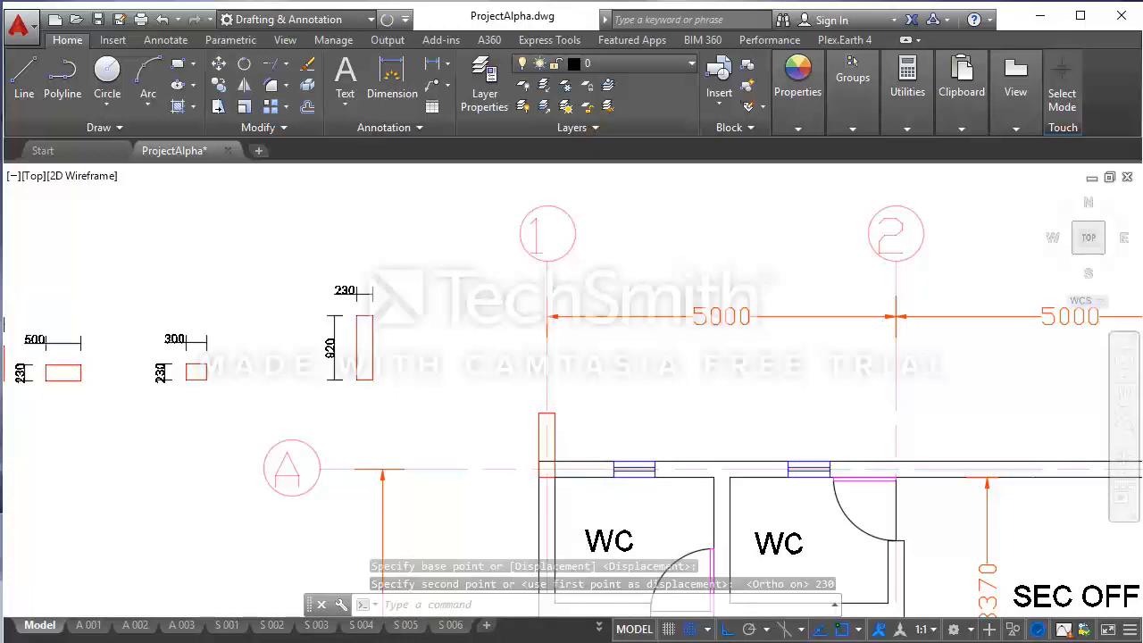
pyautogui.scroll(2, 545, 472)
pyautogui.scroll(3, 572, 413)
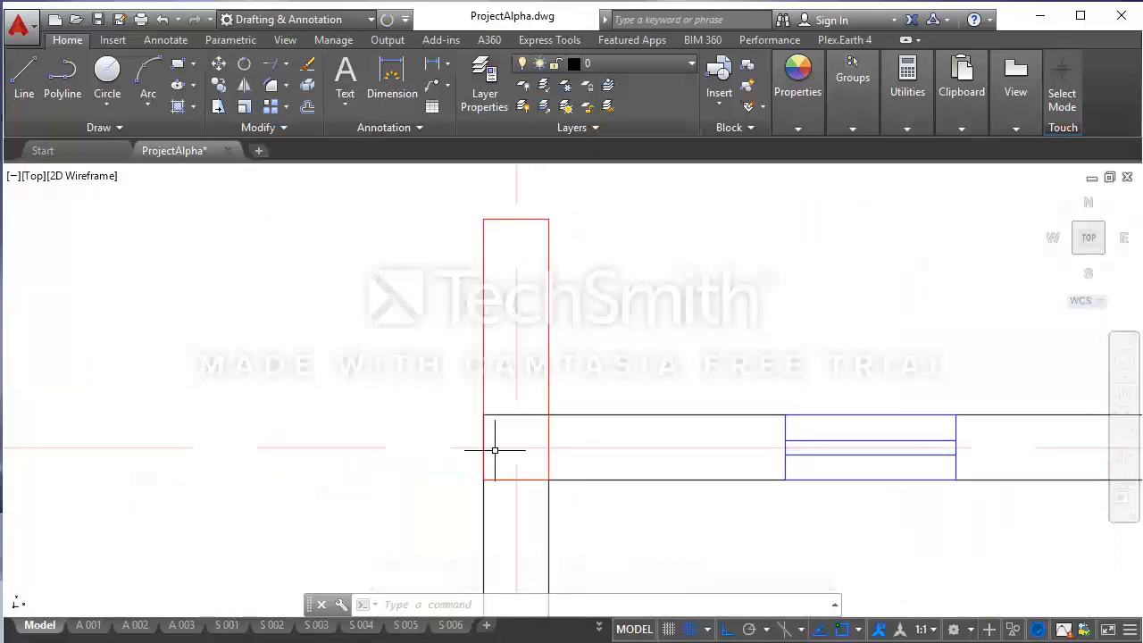
# - Examine the grid A section detail with its 230, 500, 190, 920 and 710 dimensions against the column at grids A and 1
pyautogui.scroll(-3, 518, 442)
pyautogui.scroll(-2, 517, 447)
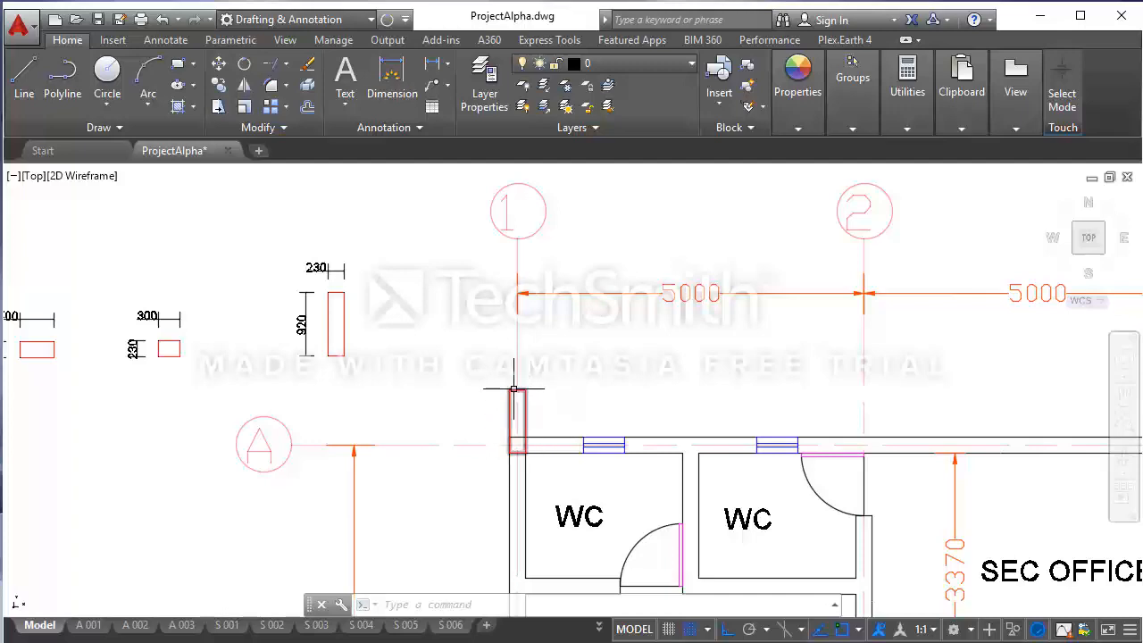
pyautogui.scroll(-2, 571, 420)
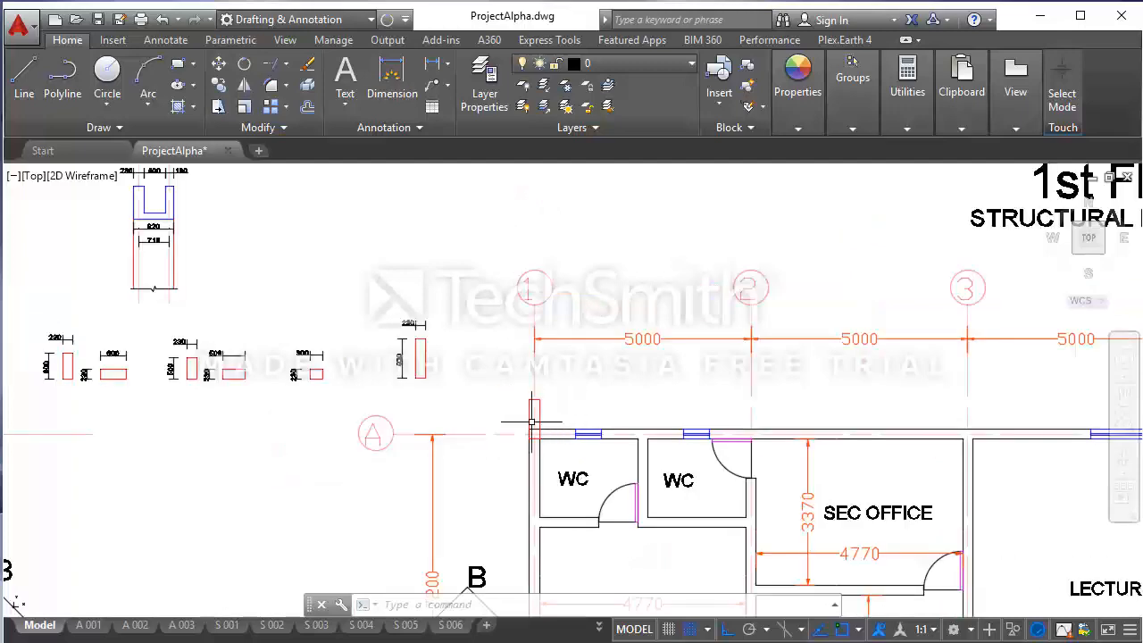
pyautogui.moveTo(535, 412); pyautogui.dragTo(624, 434, button='middle')
pyautogui.moveTo(369, 342); pyautogui.dragTo(533, 479, button='middle')
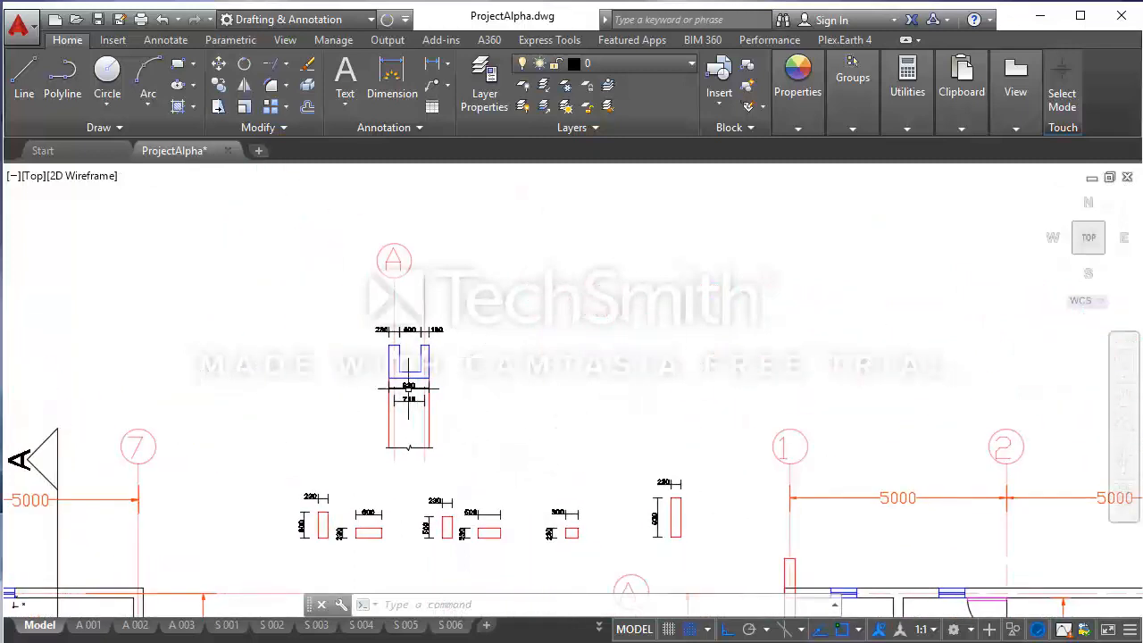
pyautogui.moveTo(408, 386)
pyautogui.mouseDown(button='middle')
pyautogui.moveTo(460, 379)
pyautogui.moveTo(505, 406)
pyautogui.mouseUp(button='middle')
pyautogui.scroll(2, 514, 491)
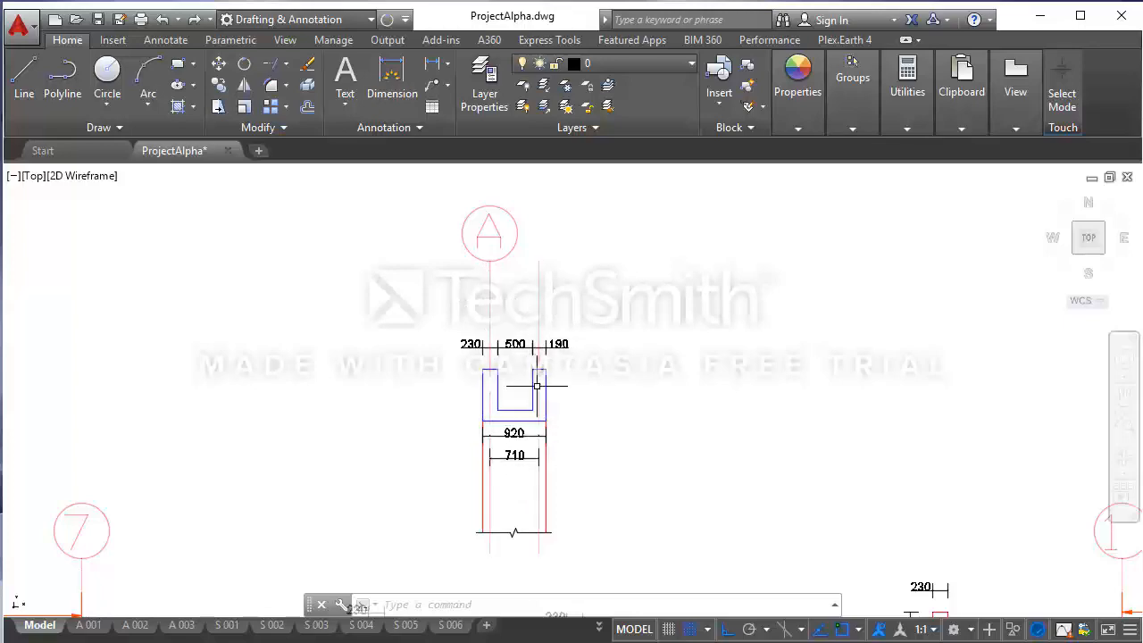
pyautogui.scroll(-5, 507, 389)
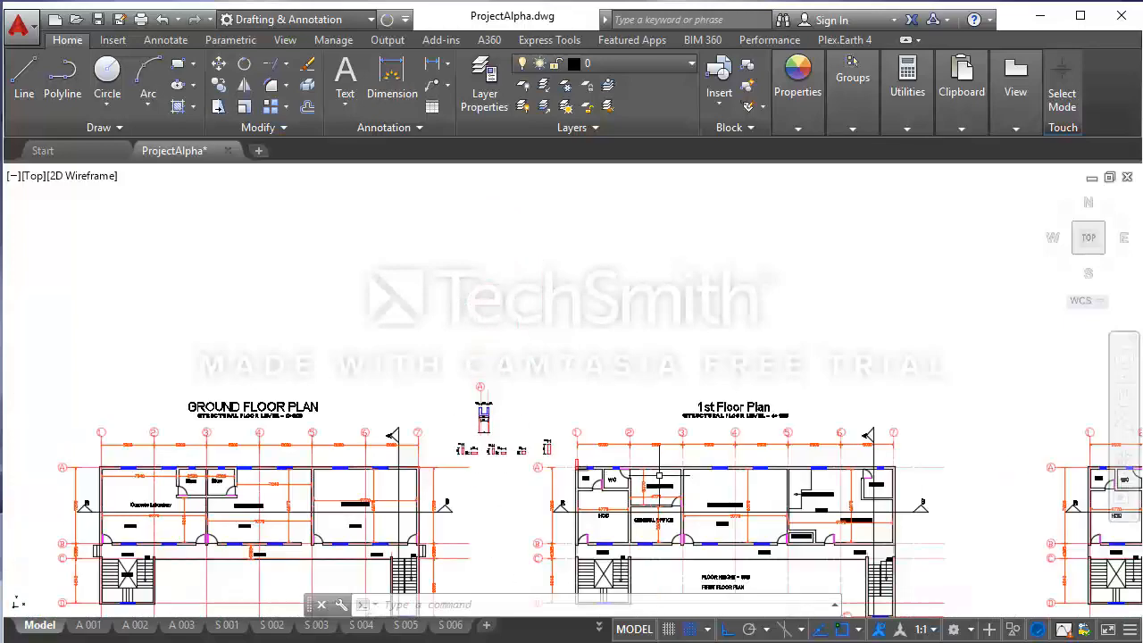
pyautogui.scroll(8, 612, 473)
pyautogui.scroll(-4, 464, 476)
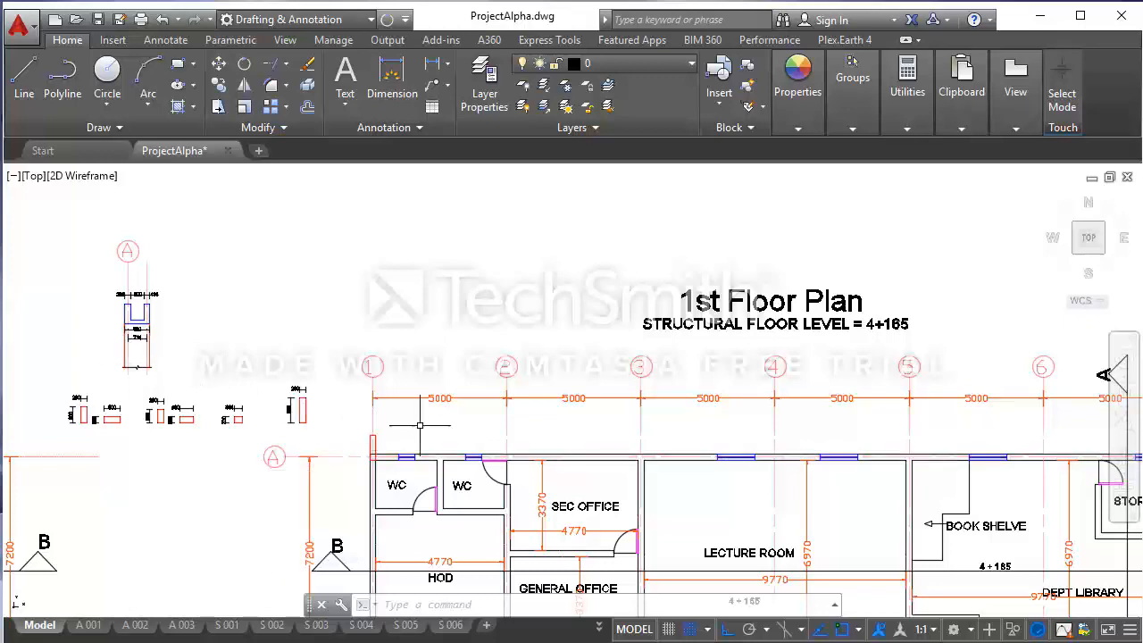
pyautogui.moveTo(85, 322); pyautogui.dragTo(461, 408, button='middle')
pyautogui.scroll(4, 472, 444)
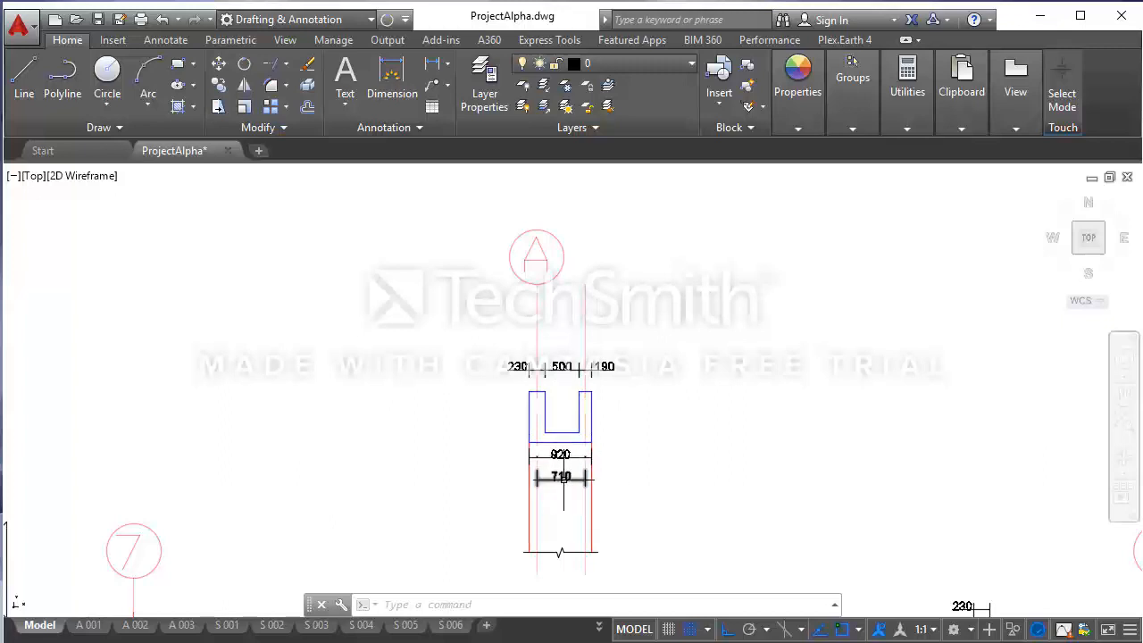
# - Copy the grid A axis line of the 1st Floor Plan straight up by 710
pyautogui.scroll(-5, 566, 478)
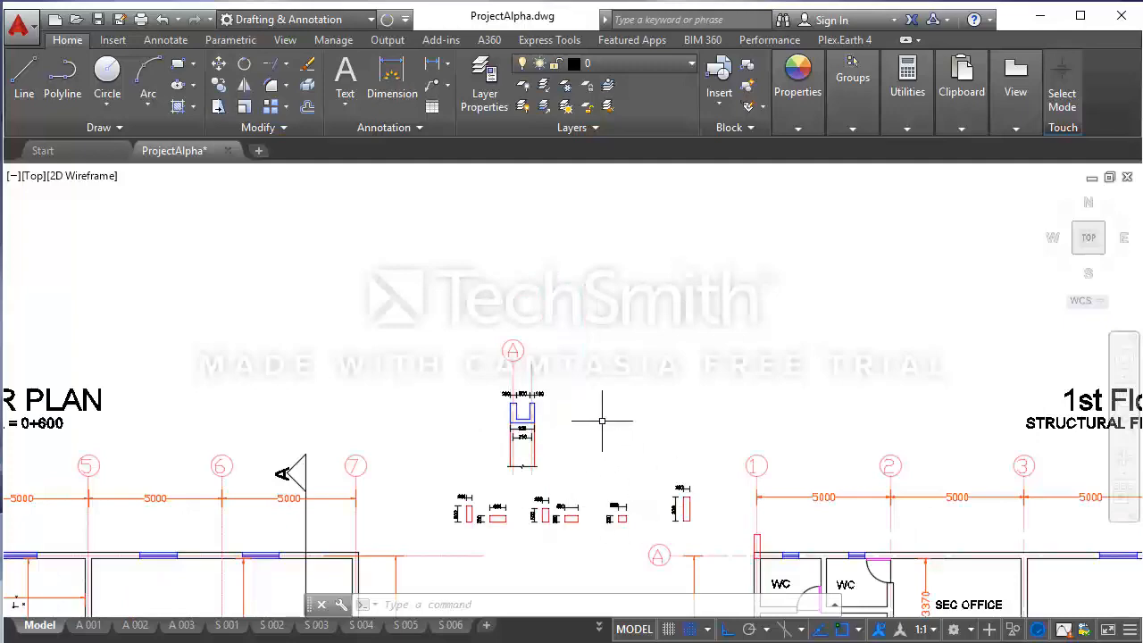
pyautogui.scroll(-4, 563, 435)
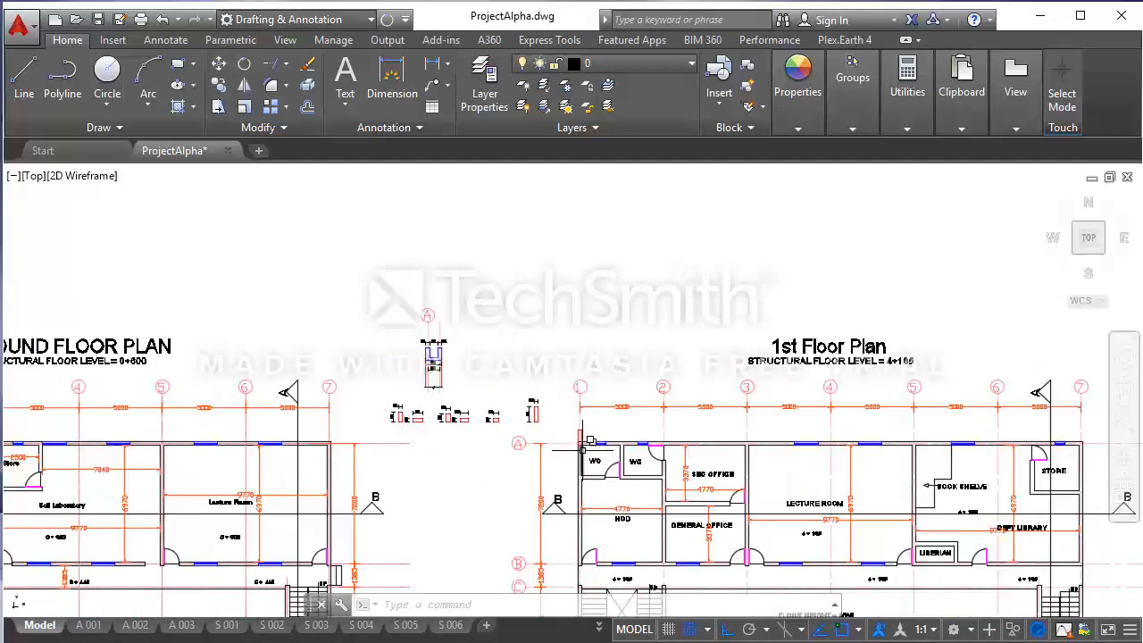
pyautogui.scroll(6, 570, 444)
pyautogui.click(564, 451)
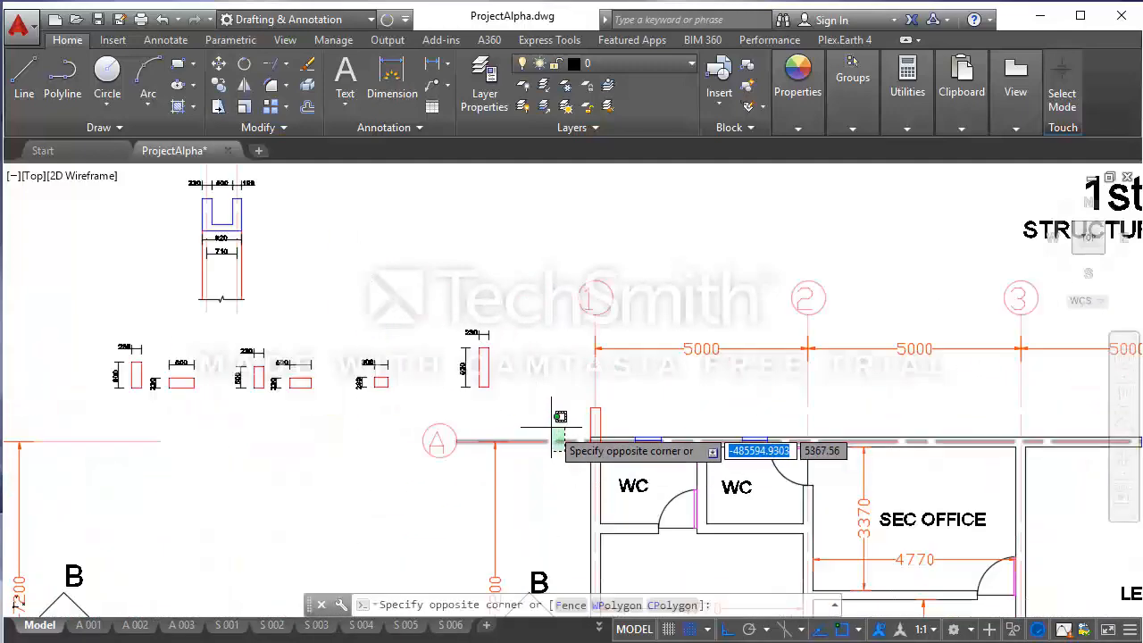
pyautogui.click(552, 427)
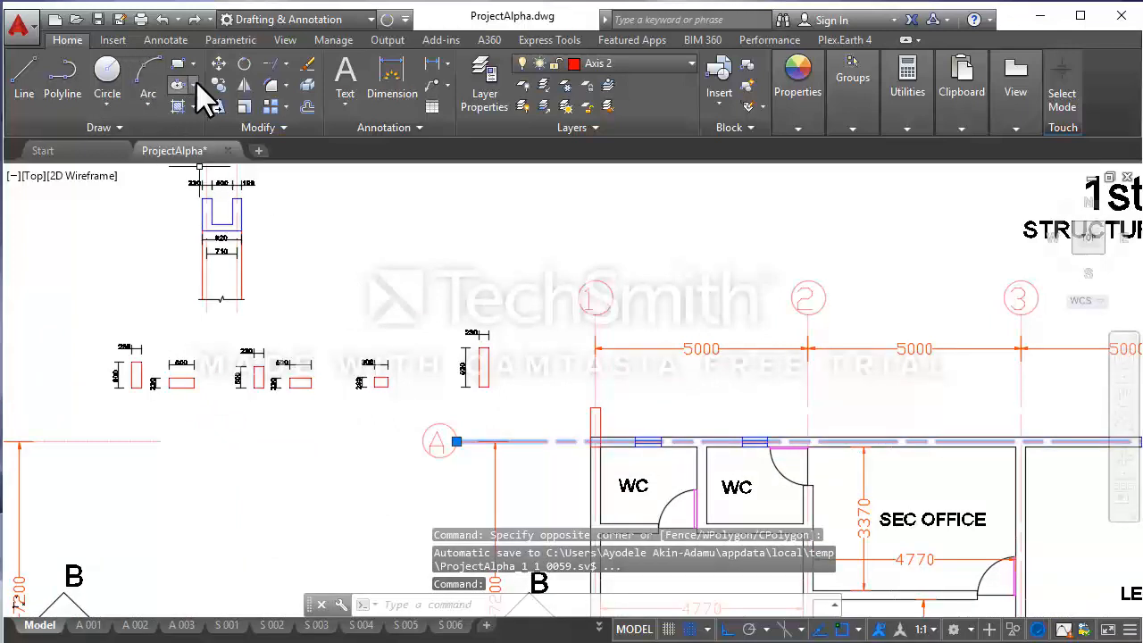
pyautogui.click(220, 84)
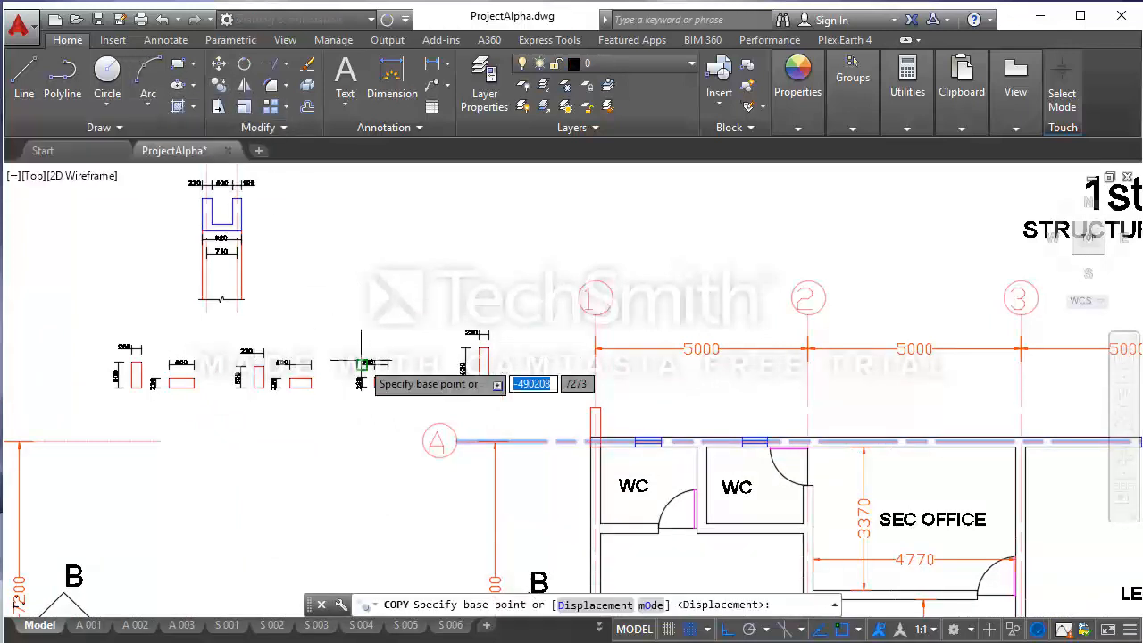
pyautogui.click(367, 529)
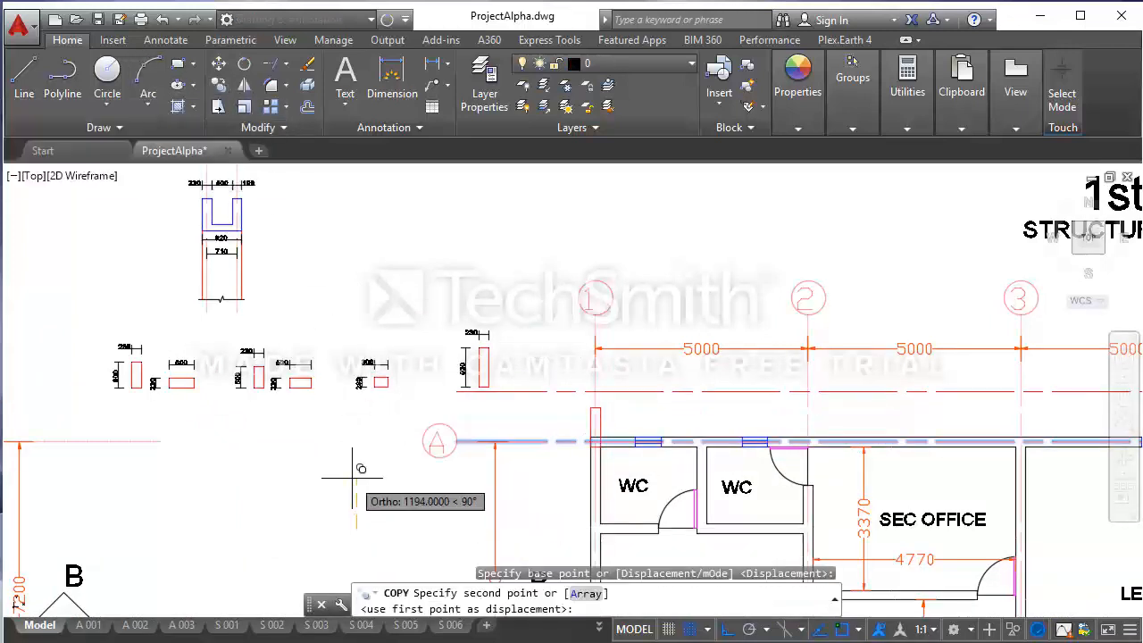
pyautogui.write('7')
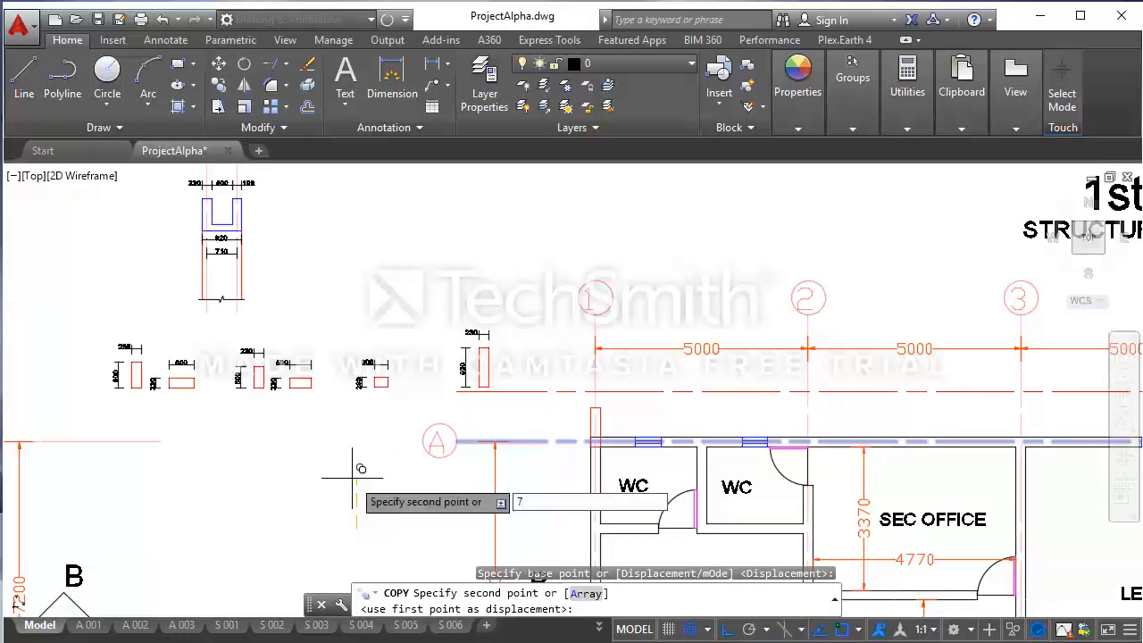
pyautogui.write('10')
pyautogui.press('Return')
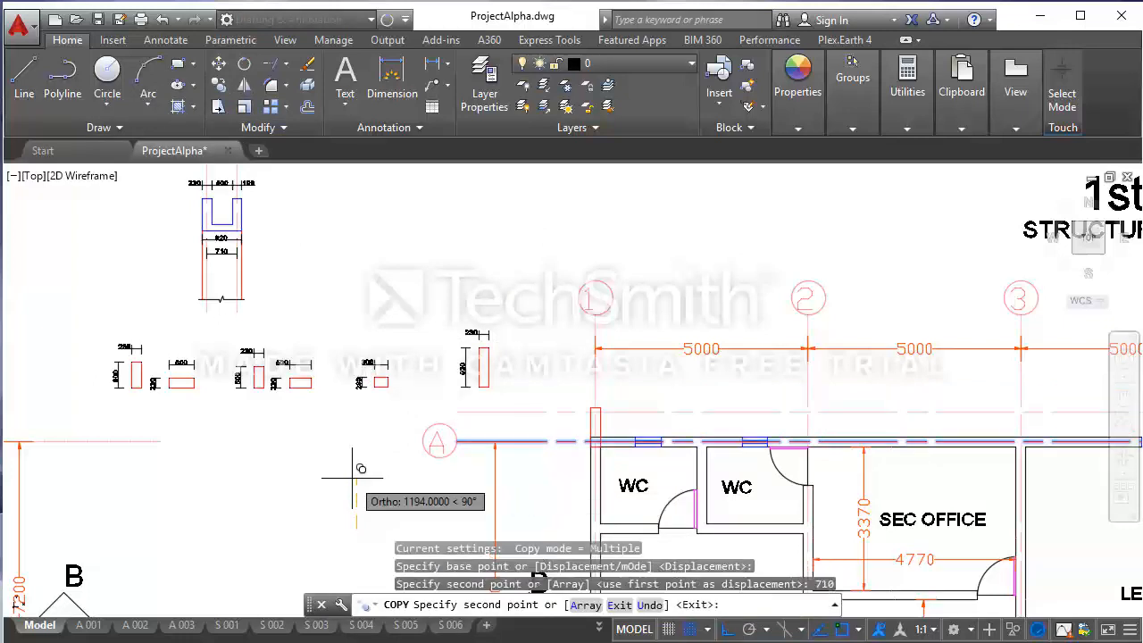
pyautogui.press('Escape')
# - Check how the column at grids A and 1 sits on grid A and the copied axis line of the 1st Floor Plan
pyautogui.scroll(-4, 411, 433)
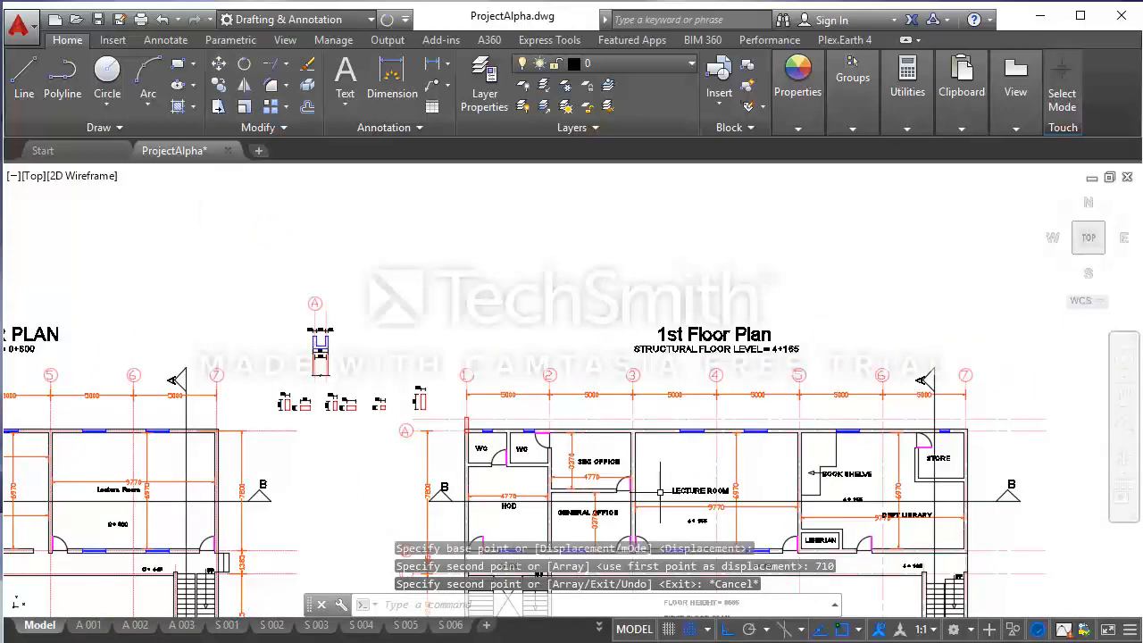
pyautogui.scroll(8, 469, 443)
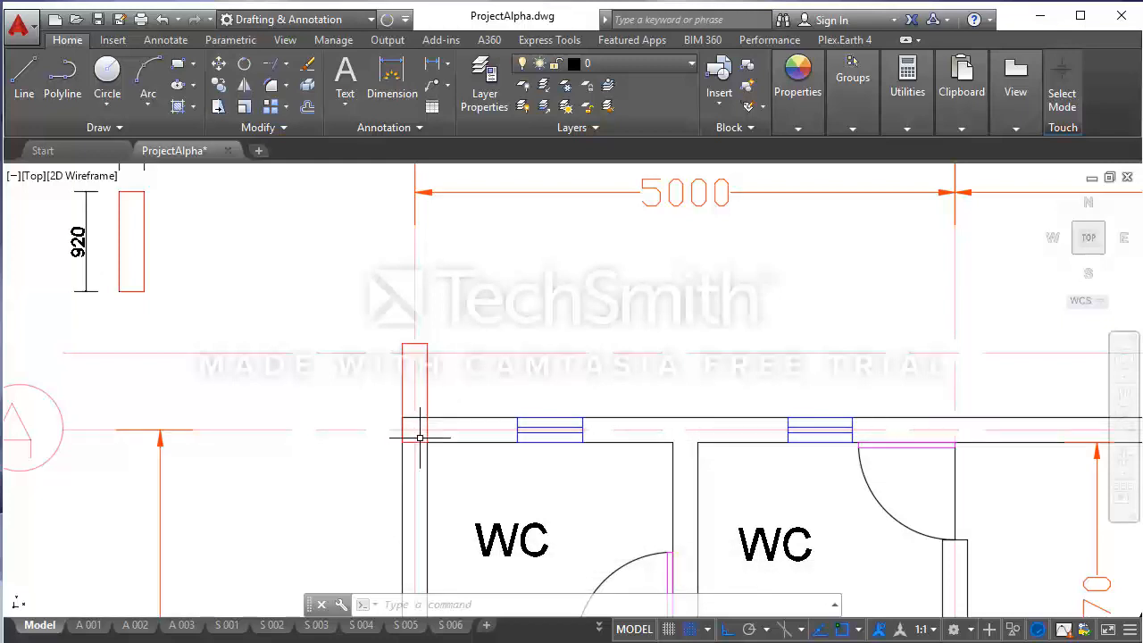
pyautogui.scroll(-2, 417, 426)
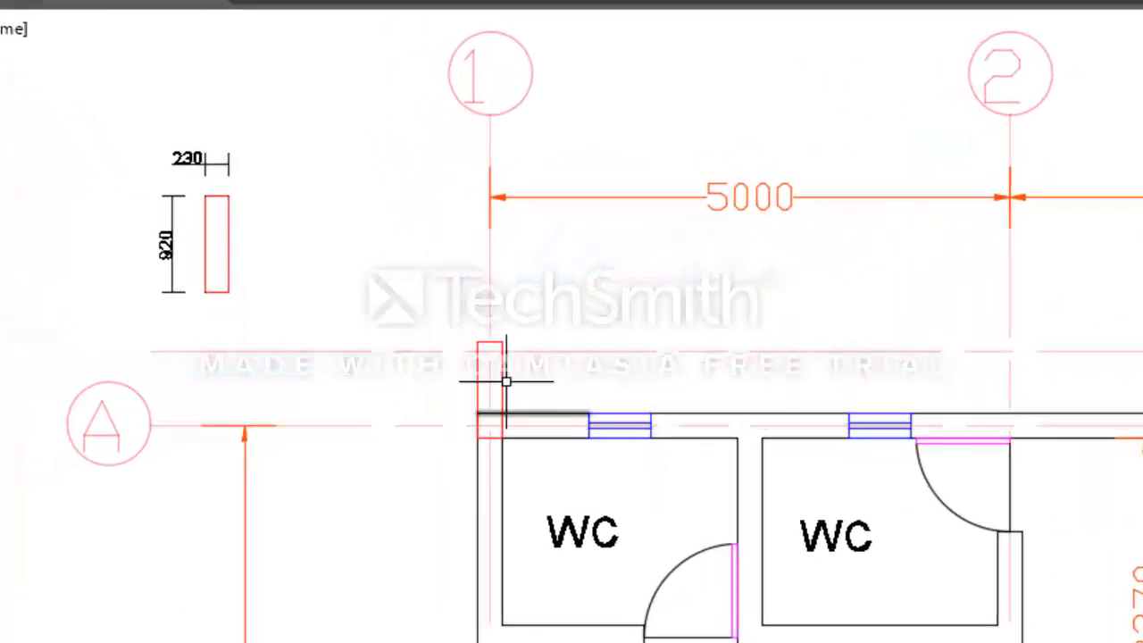
pyautogui.scroll(2, 486, 351)
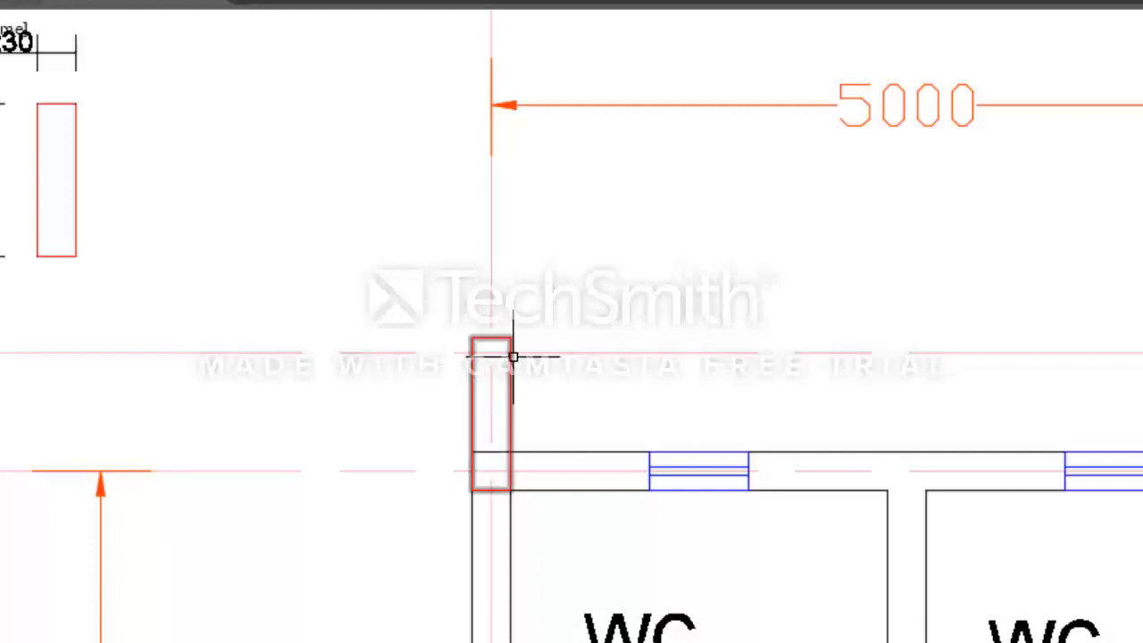
pyautogui.scroll(-2, 517, 353)
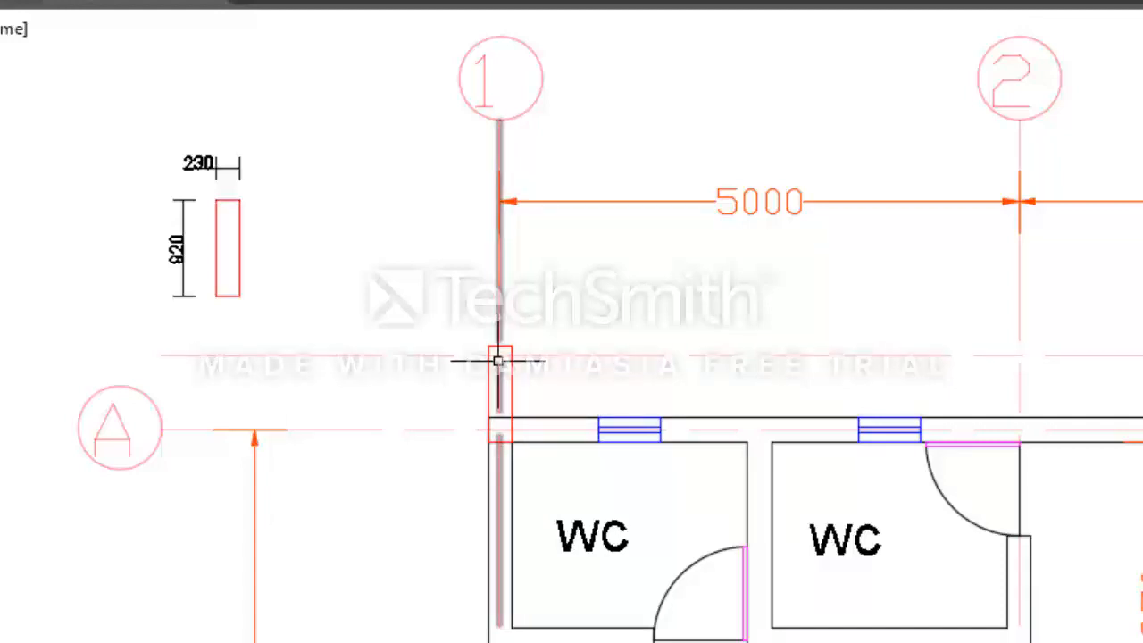
pyautogui.scroll(-6, 454, 370)
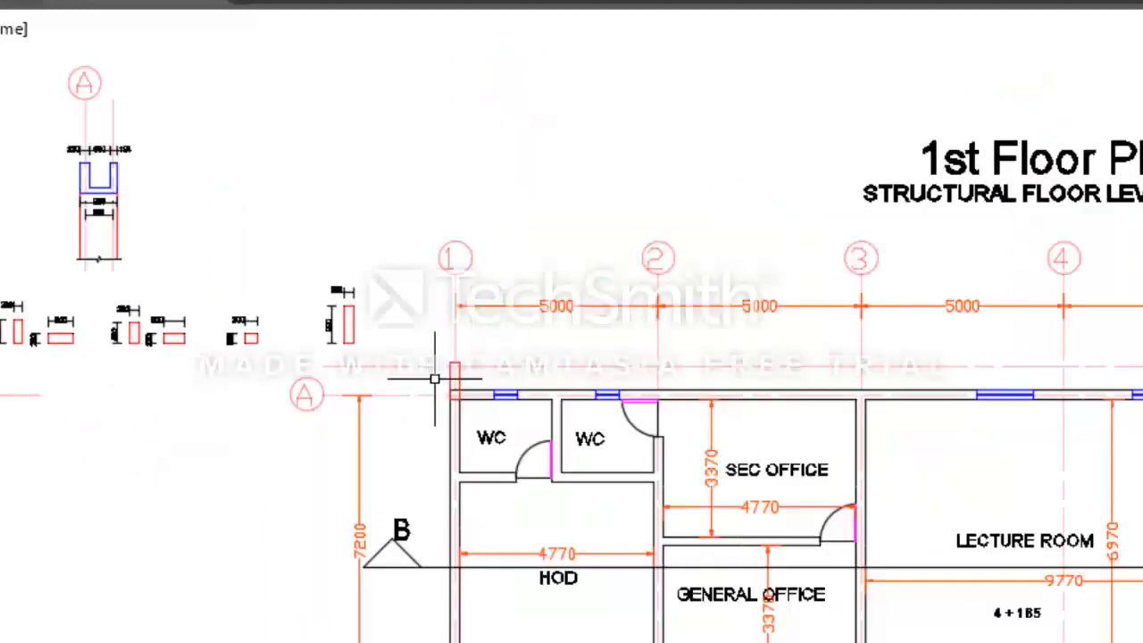
pyautogui.scroll(2, 657, 438)
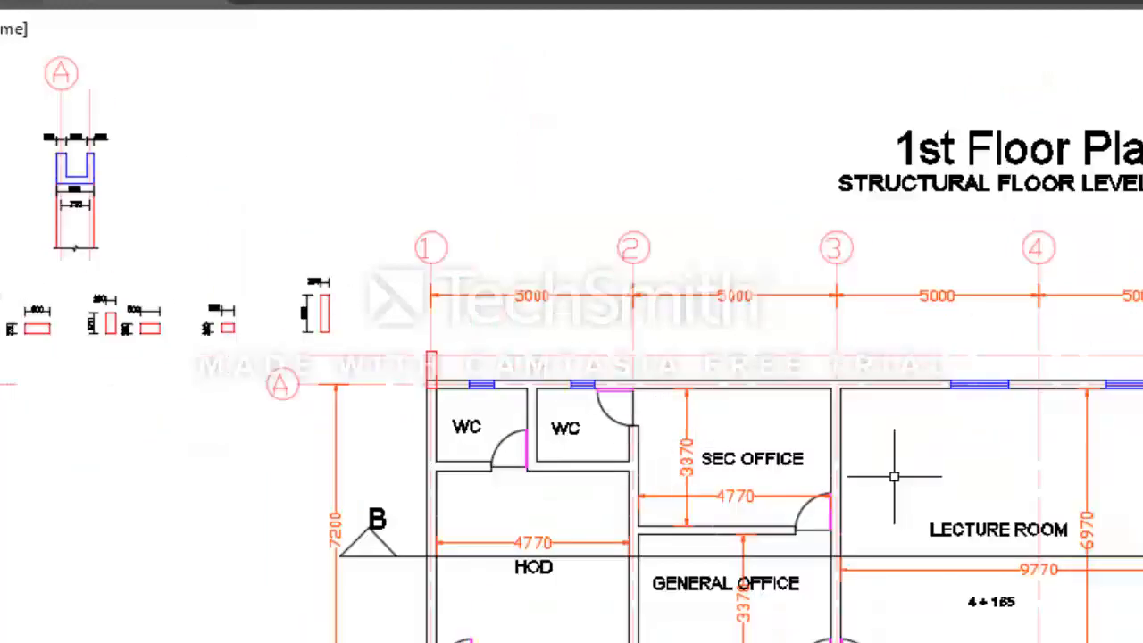
pyautogui.scroll(-2, 903, 473)
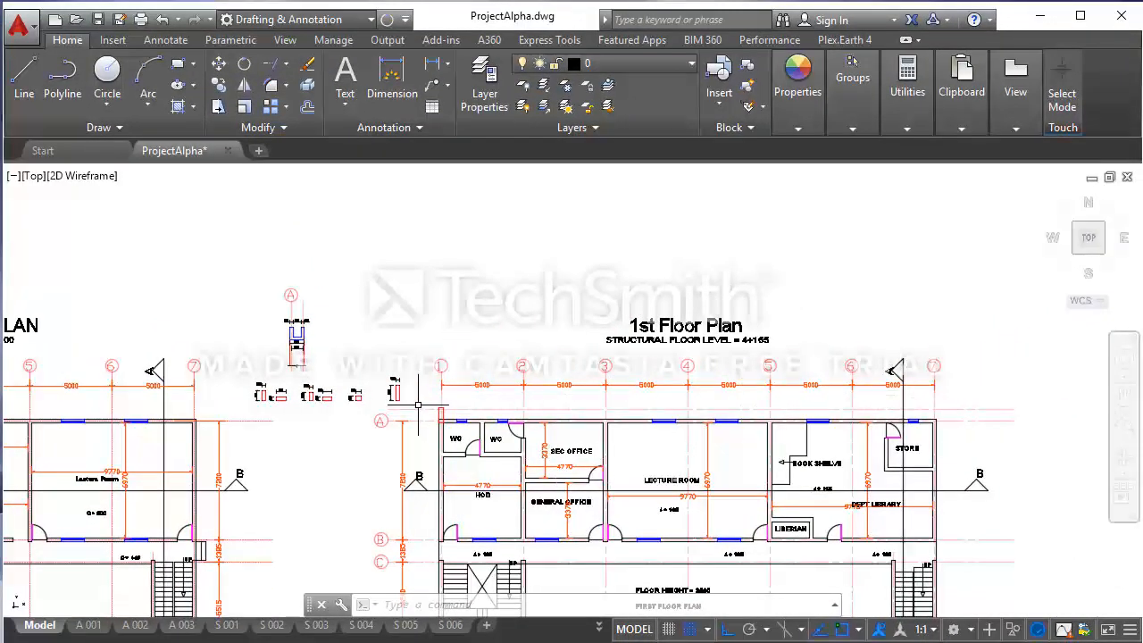
# - Copy the 230 x 920 column at grids A and 1 from that grid intersection to the intersection of grids A and 2
pyautogui.scroll(4, 460, 411)
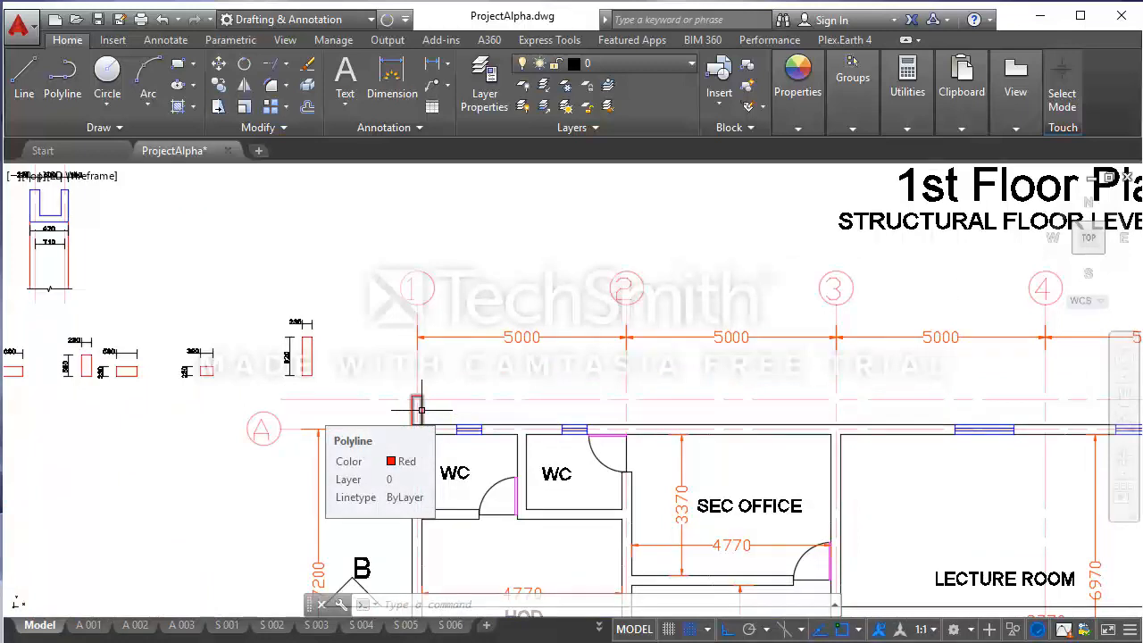
pyautogui.click(421, 410)
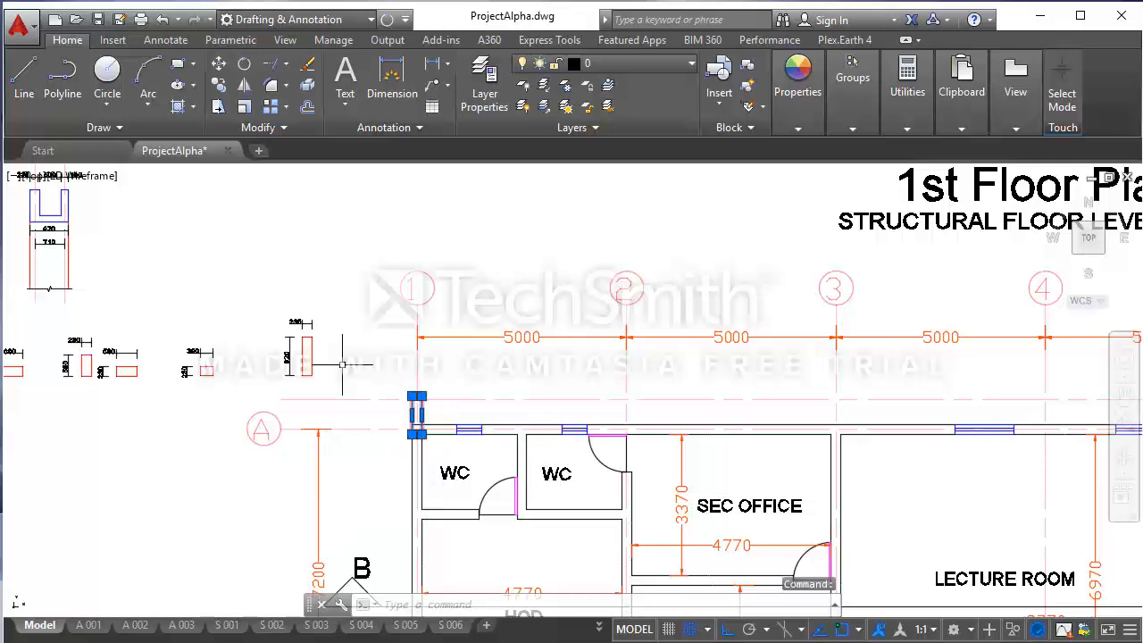
pyautogui.click(218, 85)
pyautogui.scroll(4, 421, 432)
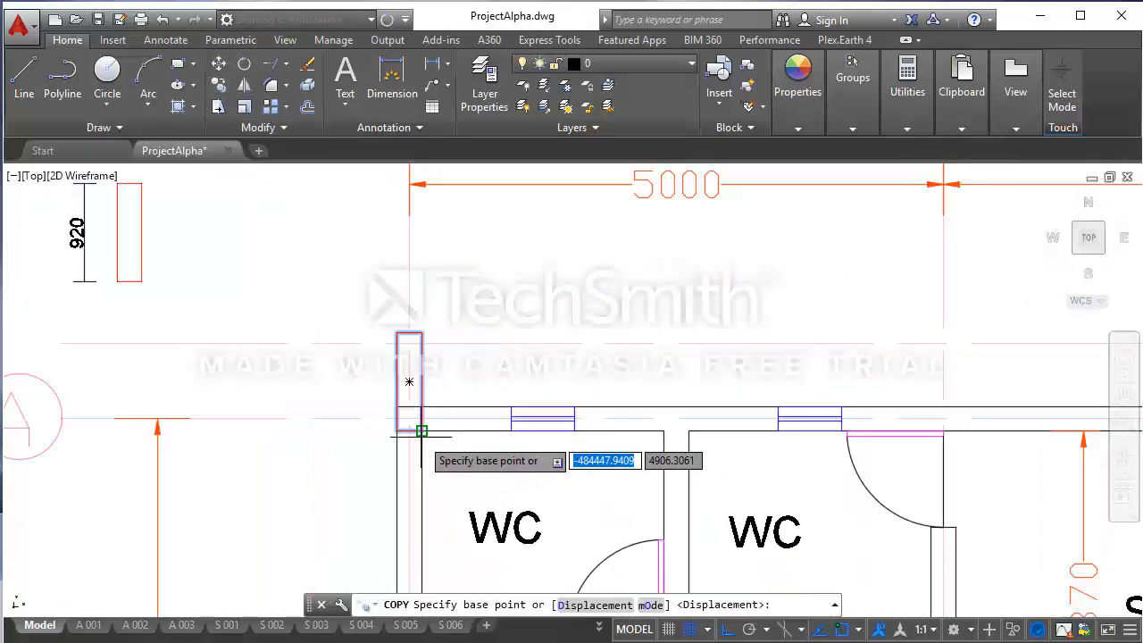
pyautogui.scroll(4, 422, 431)
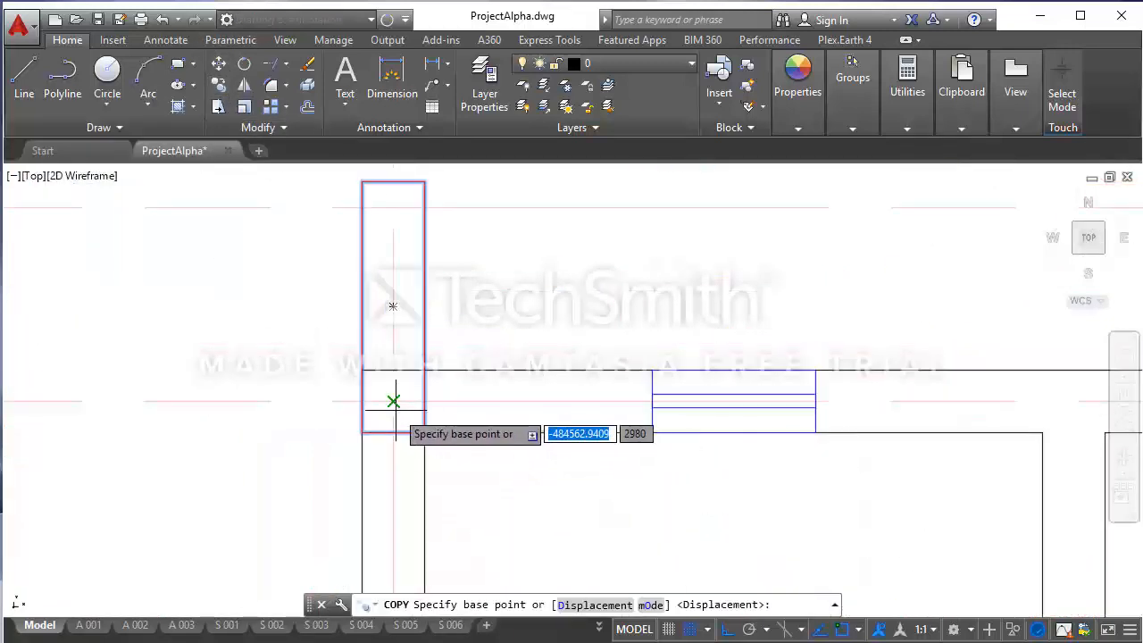
pyautogui.scroll(-4, 393, 401)
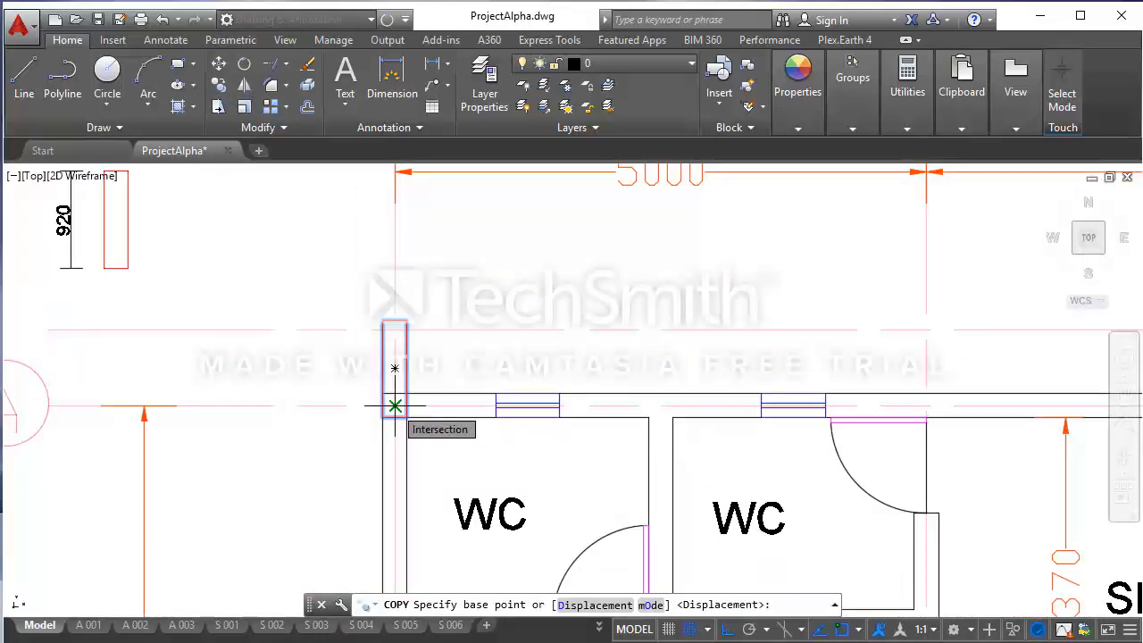
pyautogui.click(395, 405)
pyautogui.scroll(-3, 811, 416)
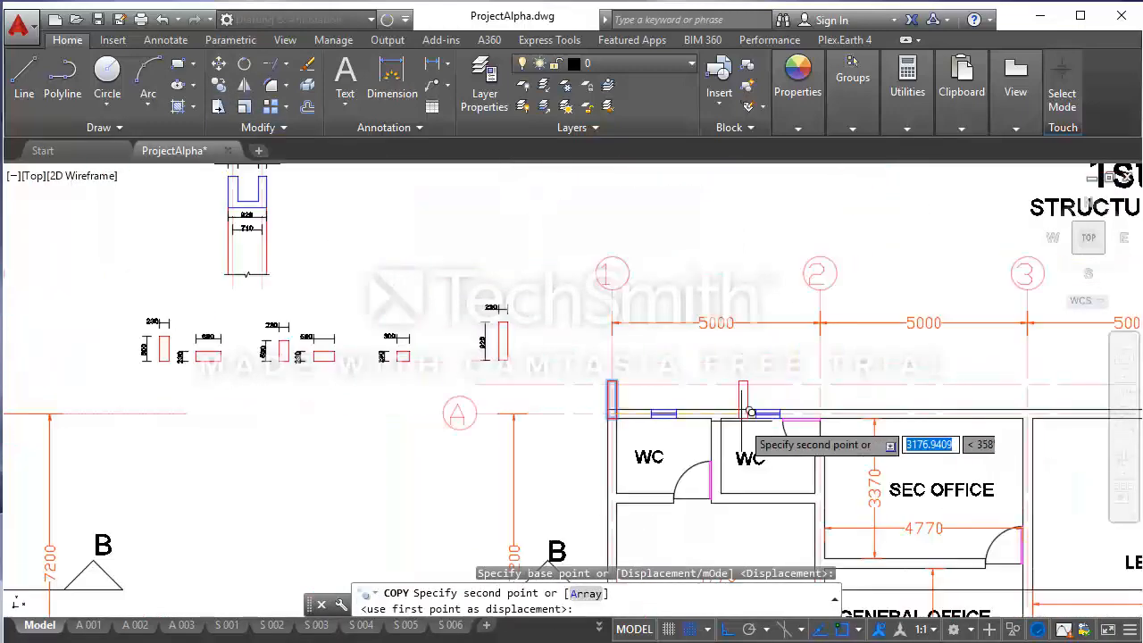
pyautogui.scroll(2, 831, 406)
pyautogui.scroll(-4, 786, 407)
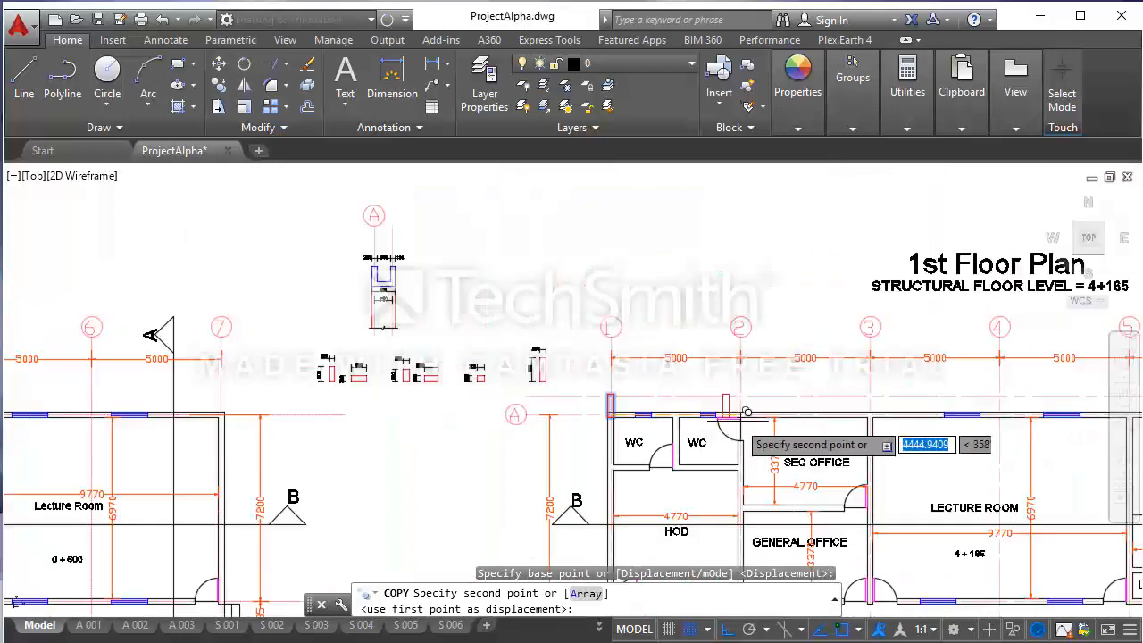
pyautogui.moveTo(774, 407); pyautogui.dragTo(661, 399, button='middle')
pyautogui.scroll(6, 638, 402)
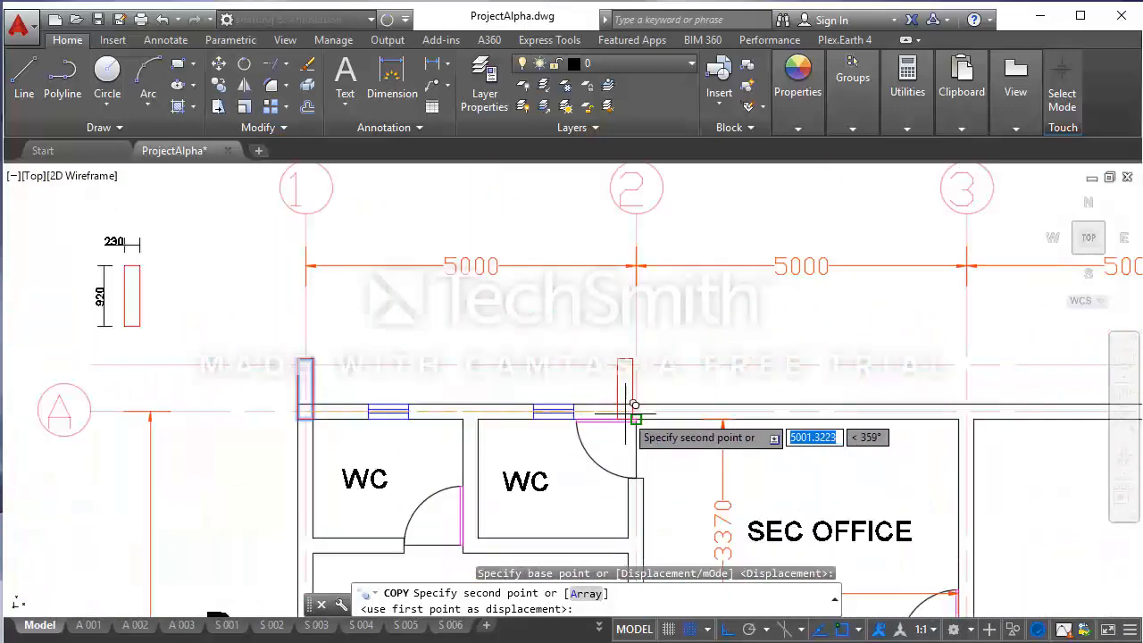
pyautogui.scroll(-4, 639, 404)
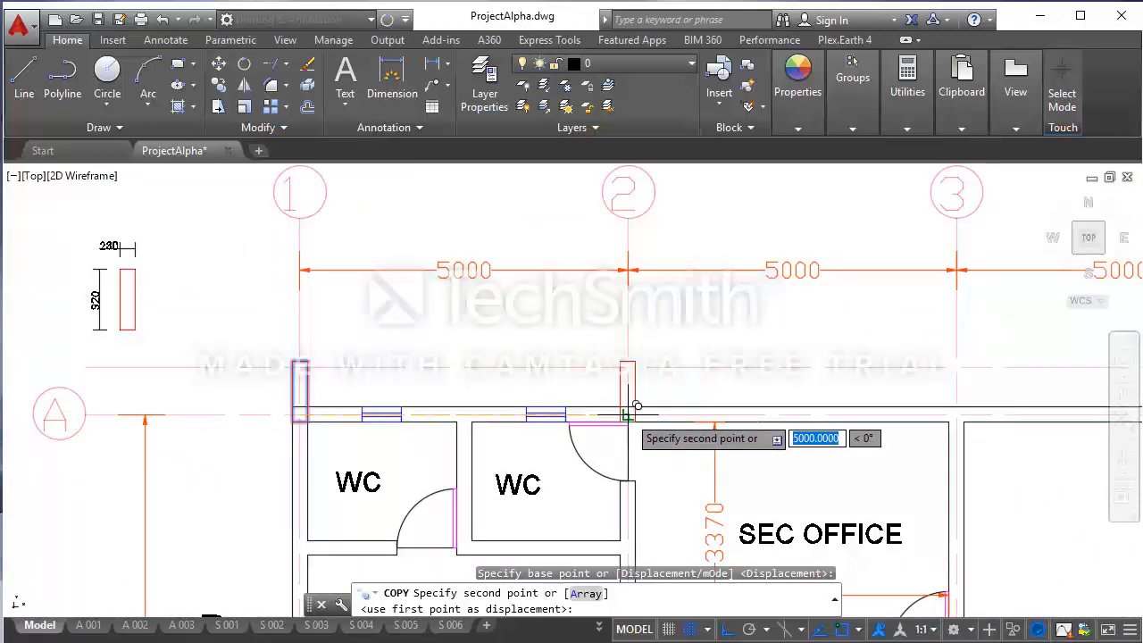
pyautogui.click(638, 406)
# - Copy the 230 x 920 column to the intersections of grid A with grids 3 and 4 on the 1st Floor Plan
pyautogui.moveTo(702, 399); pyautogui.dragTo(394, 398, button='middle')
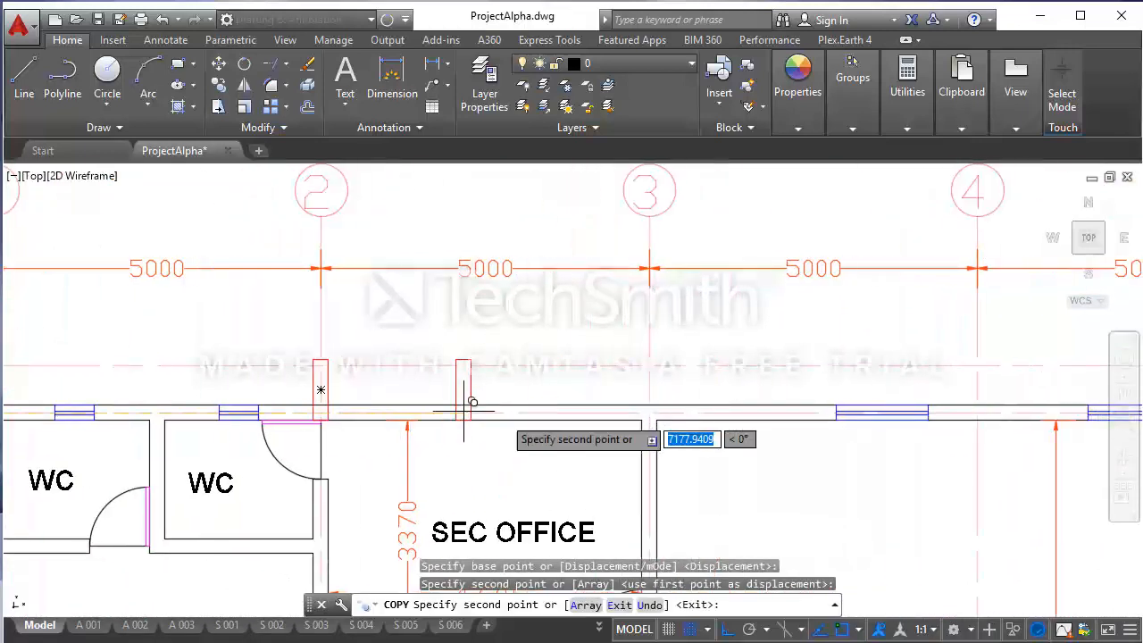
pyautogui.scroll(5, 679, 400)
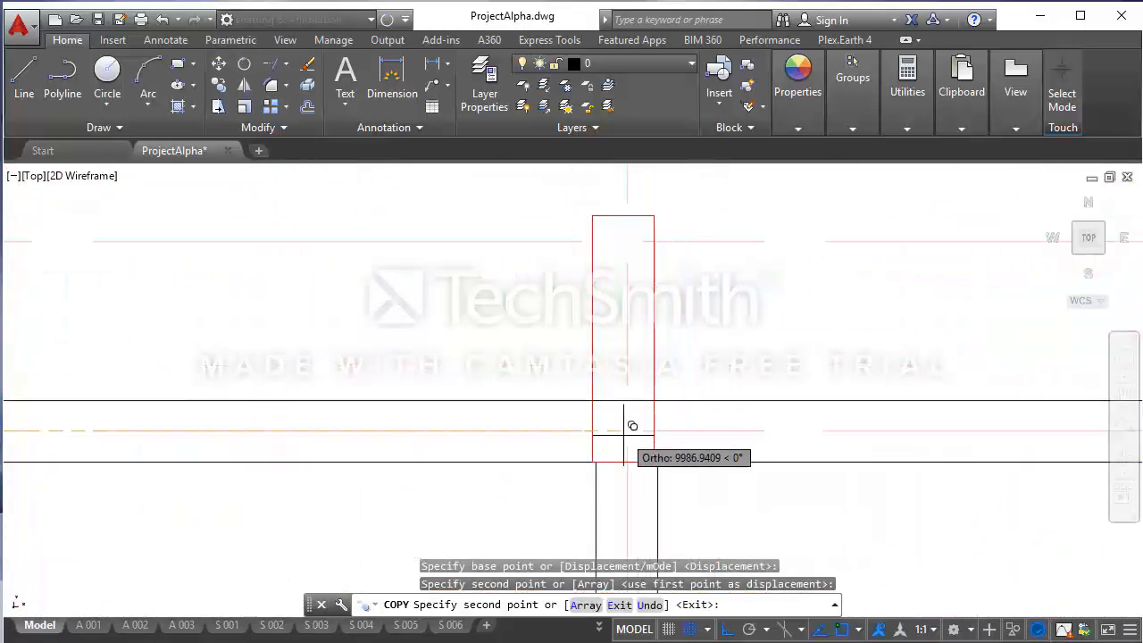
pyautogui.scroll(-3, 627, 433)
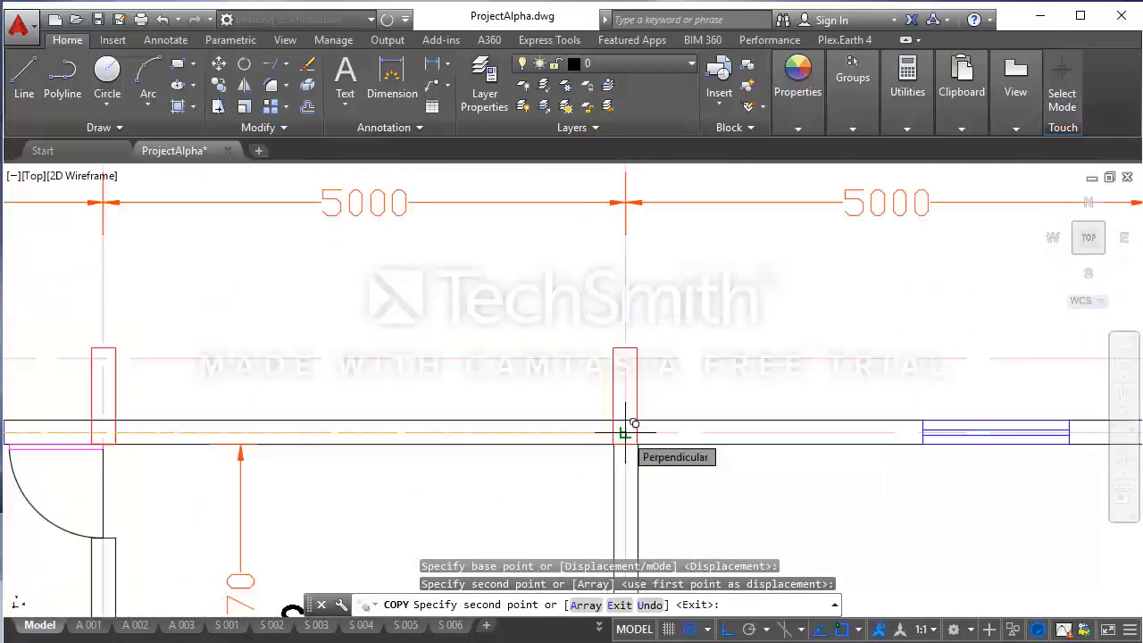
pyautogui.click(627, 434)
pyautogui.scroll(-3, 500, 408)
pyautogui.scroll(3, 764, 433)
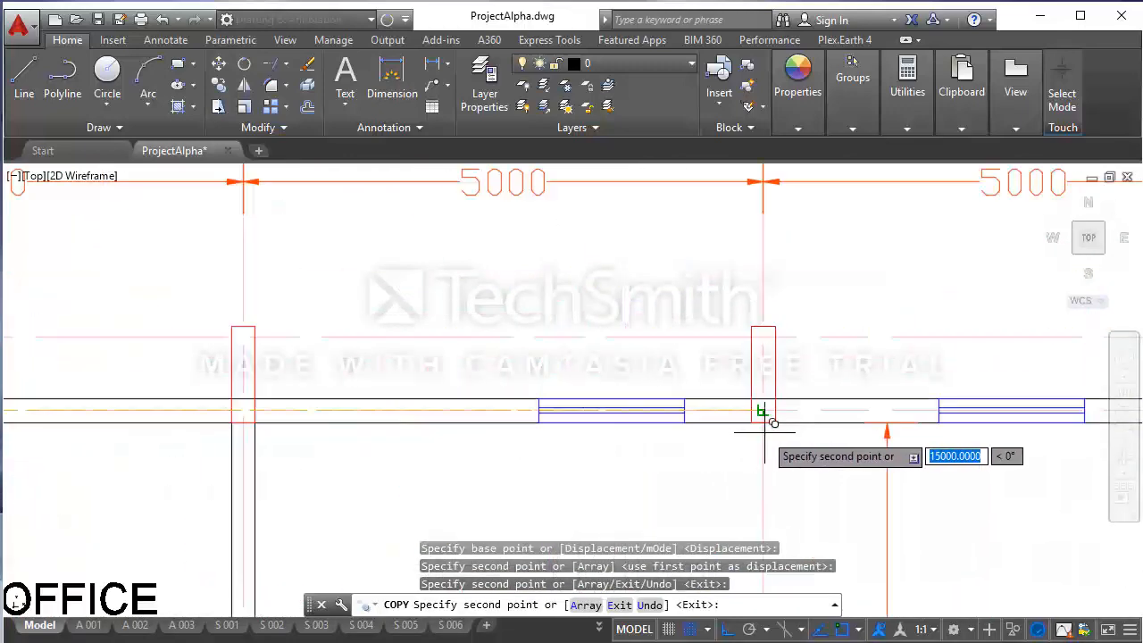
pyautogui.click(763, 411)
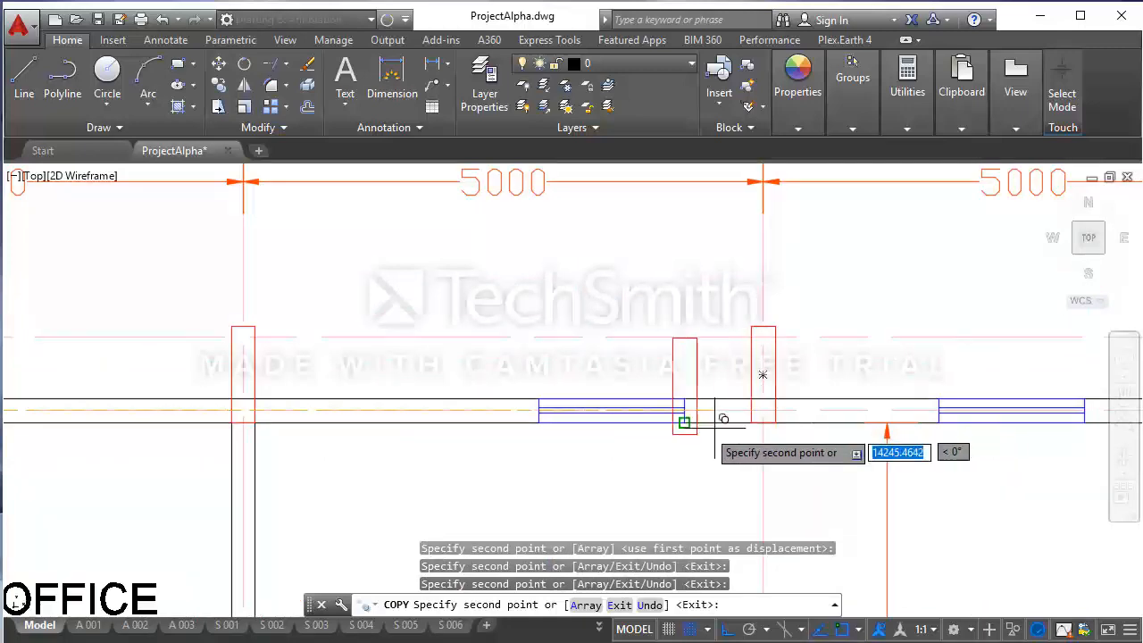
# - Copy the 230 x 920 column to the intersections of grid A with grids 5 and 6
pyautogui.scroll(-3, 659, 431)
pyautogui.moveTo(931, 436); pyautogui.dragTo(694, 419, button='middle')
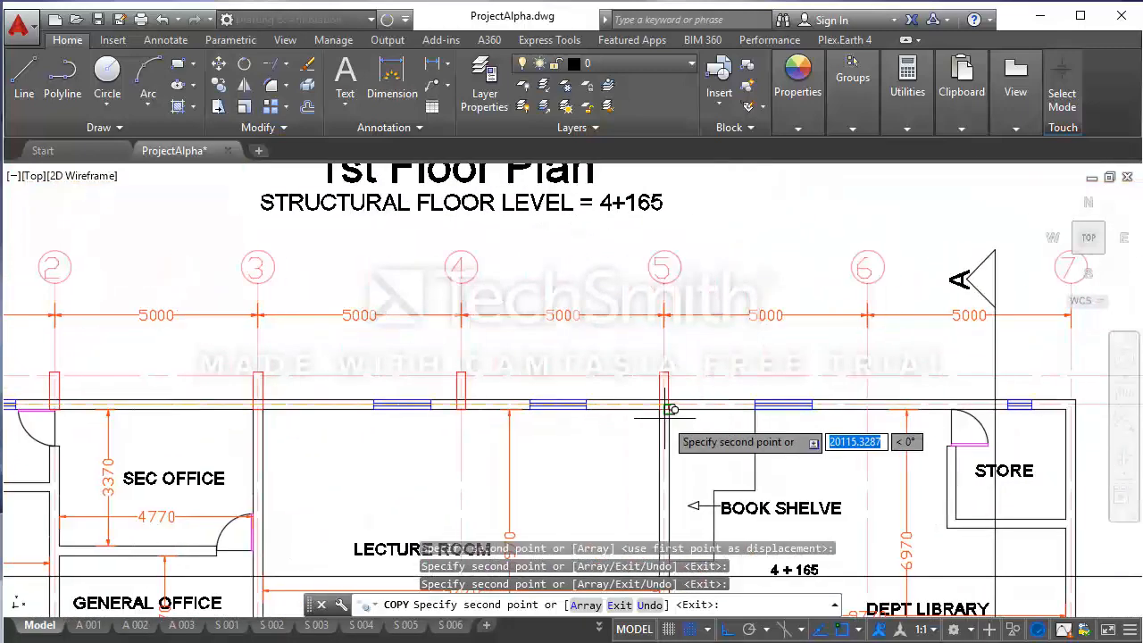
pyautogui.scroll(4, 669, 402)
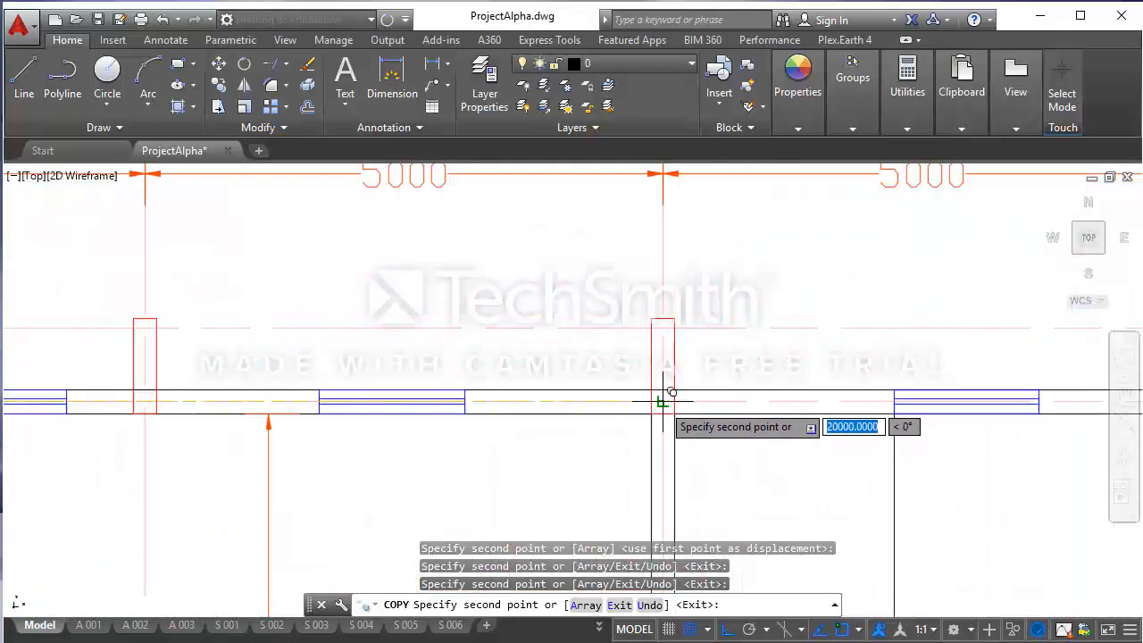
pyautogui.click(663, 402)
pyautogui.scroll(-4, 634, 409)
pyautogui.scroll(3, 823, 409)
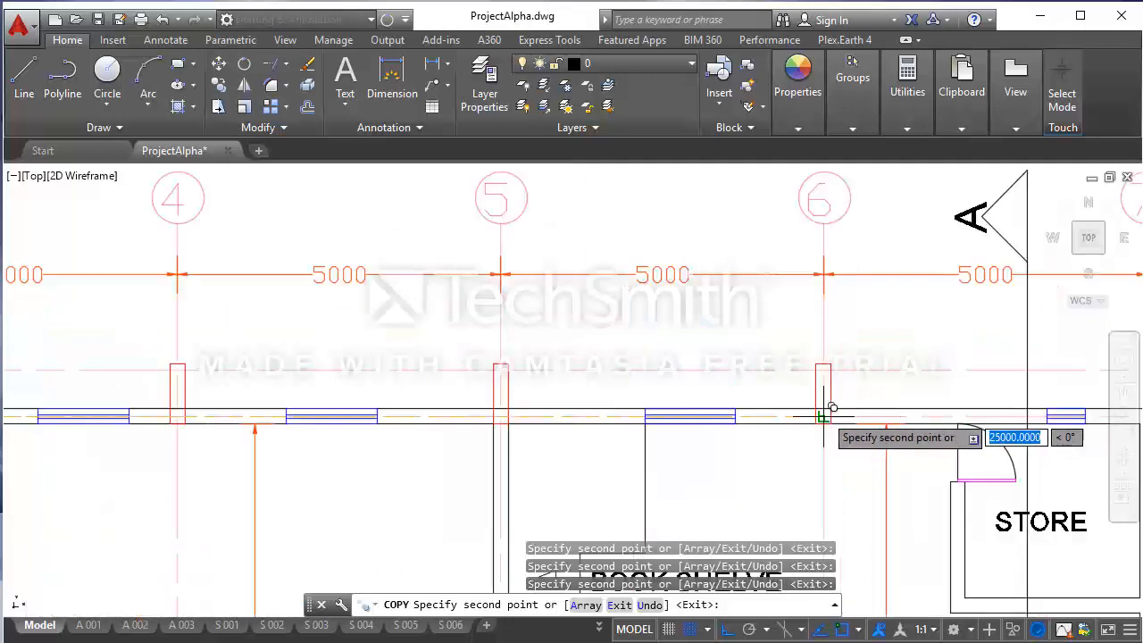
pyautogui.click(823, 409)
# - Copy the 230 x 920 column to the intersection of grids A and 7 and end the copying
pyautogui.scroll(-4, 483, 409)
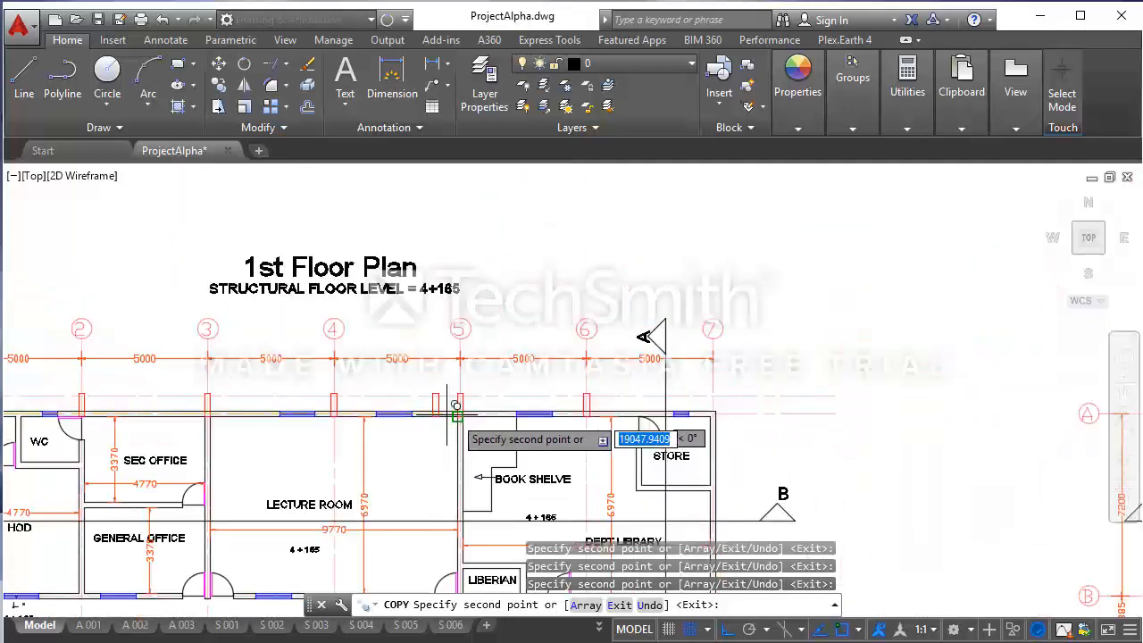
pyautogui.scroll(4, 698, 410)
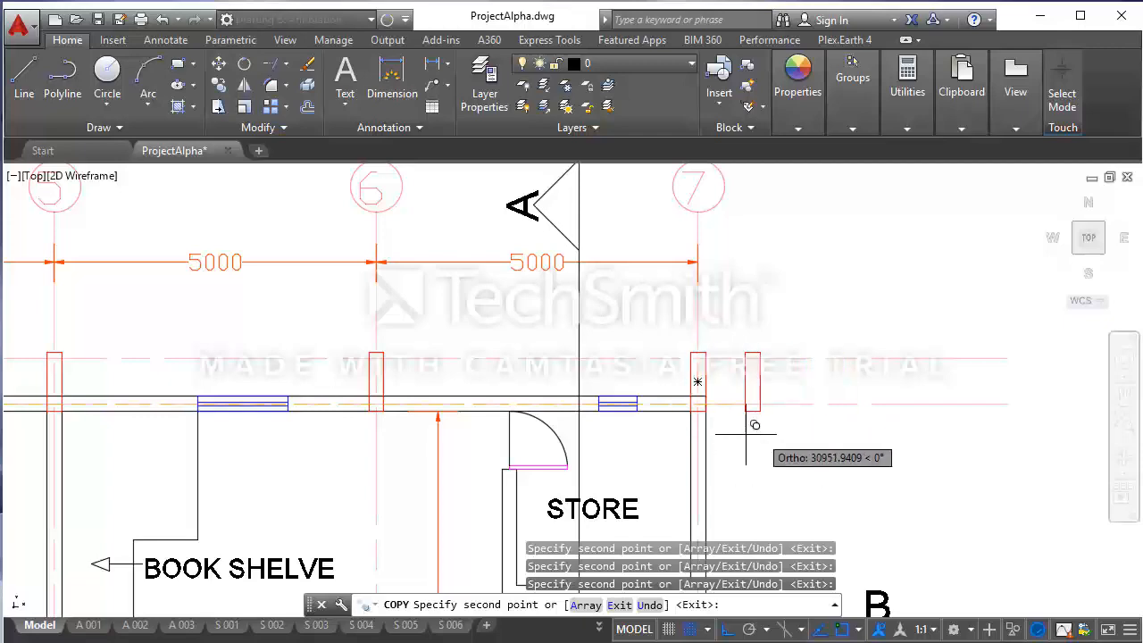
pyautogui.scroll(-4, 721, 442)
pyautogui.scroll(-2, 589, 456)
pyautogui.press('Escape')
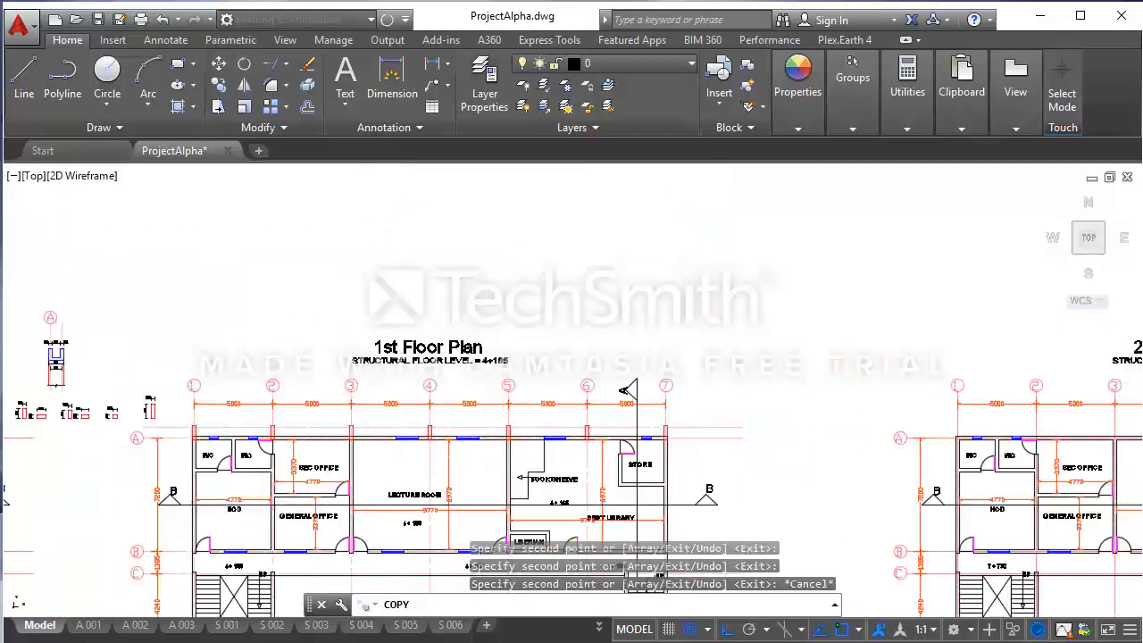
# - Examine the row of columns along grid A and the remaining grid intersections of the 1st Floor Plan
pyautogui.scroll(2, 125, 489)
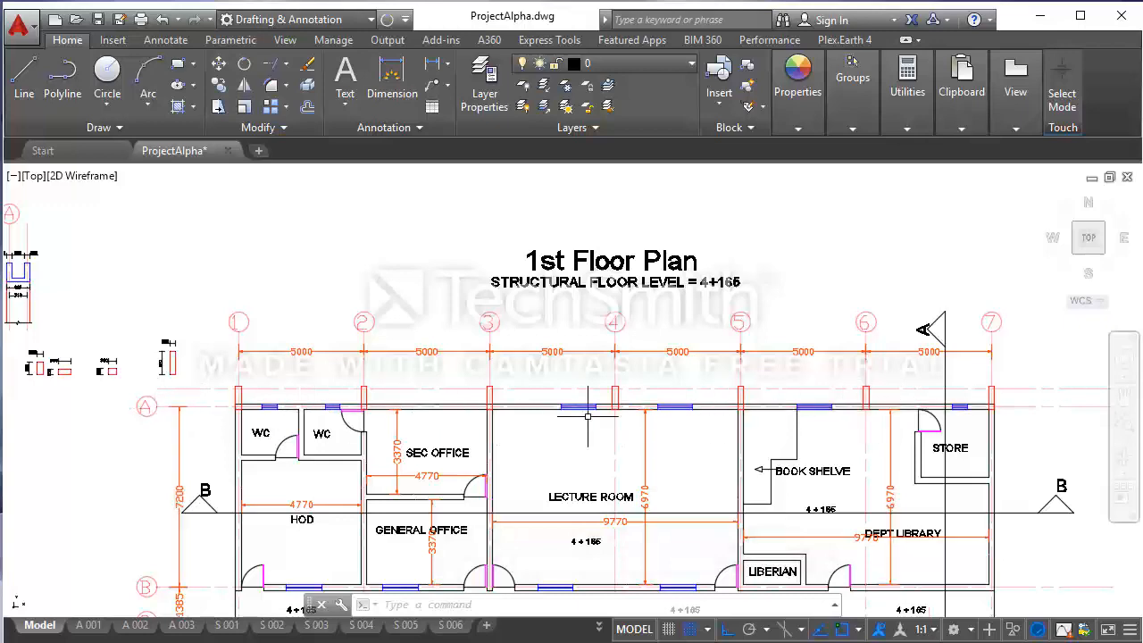
pyautogui.scroll(2, 216, 400)
pyautogui.scroll(2, 215, 400)
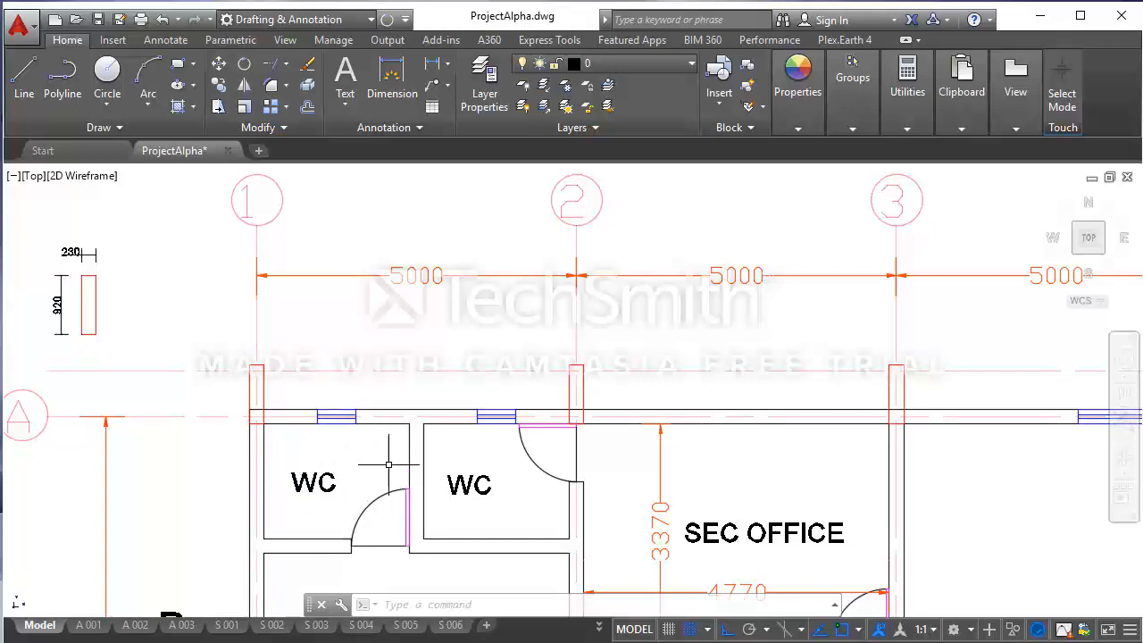
pyautogui.scroll(-4, 388, 465)
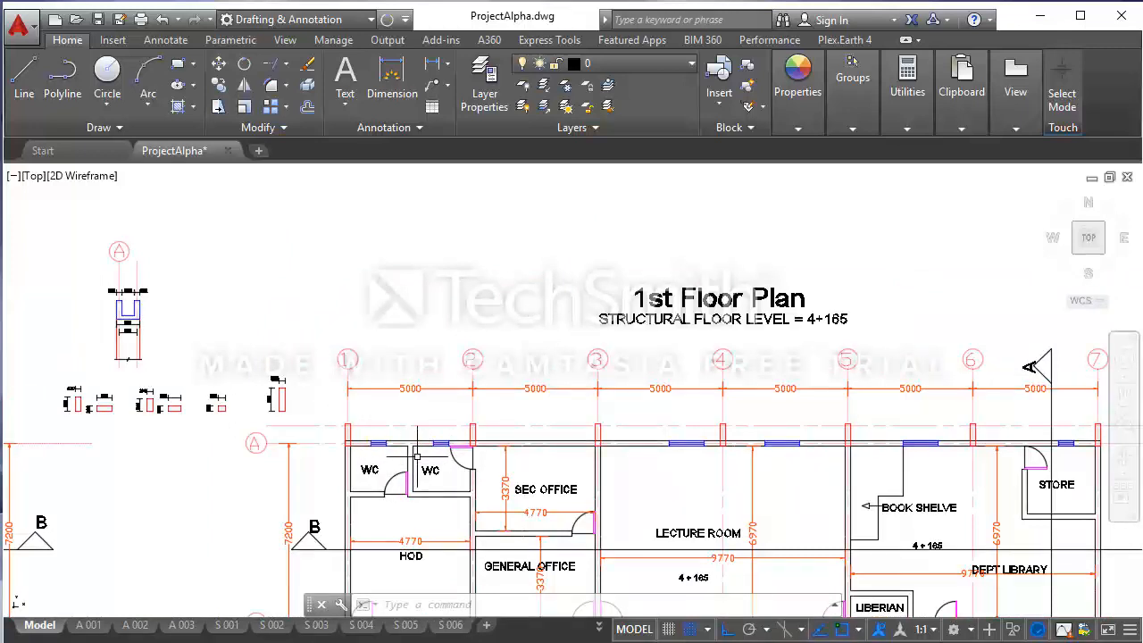
pyautogui.scroll(2, 357, 444)
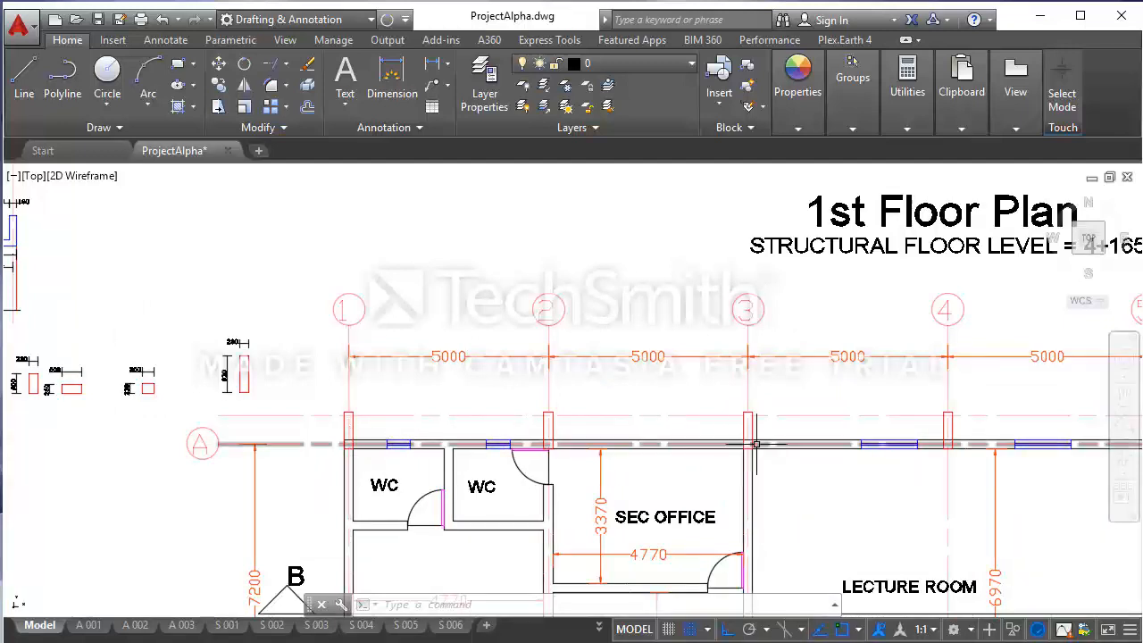
pyautogui.scroll(4, 750, 449)
pyautogui.scroll(-4, 693, 460)
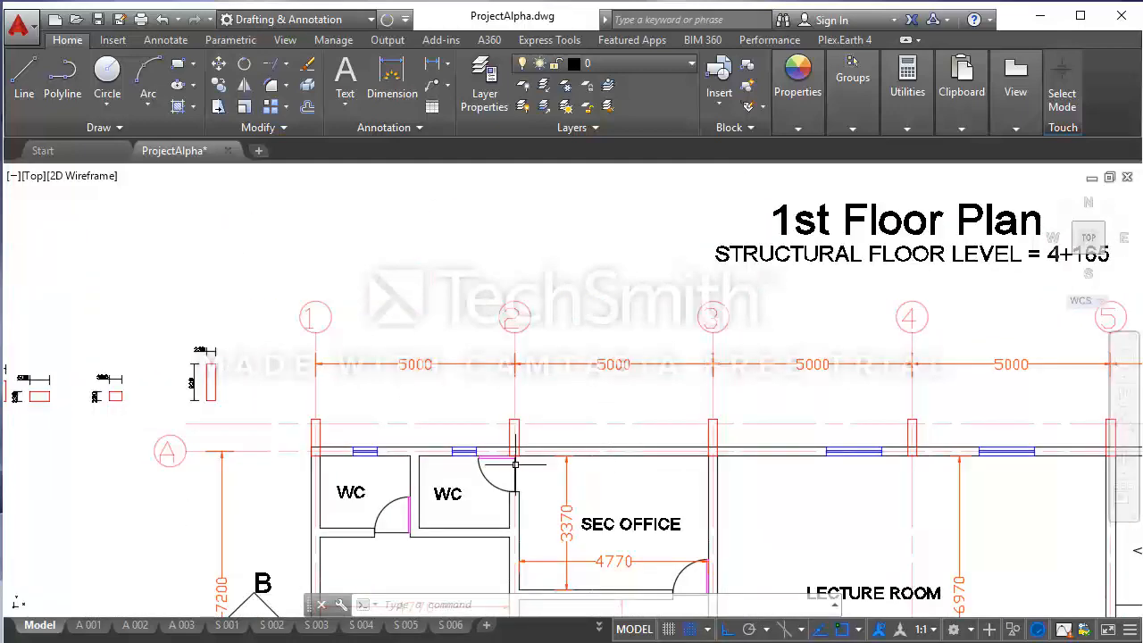
pyautogui.scroll(-2, 402, 456)
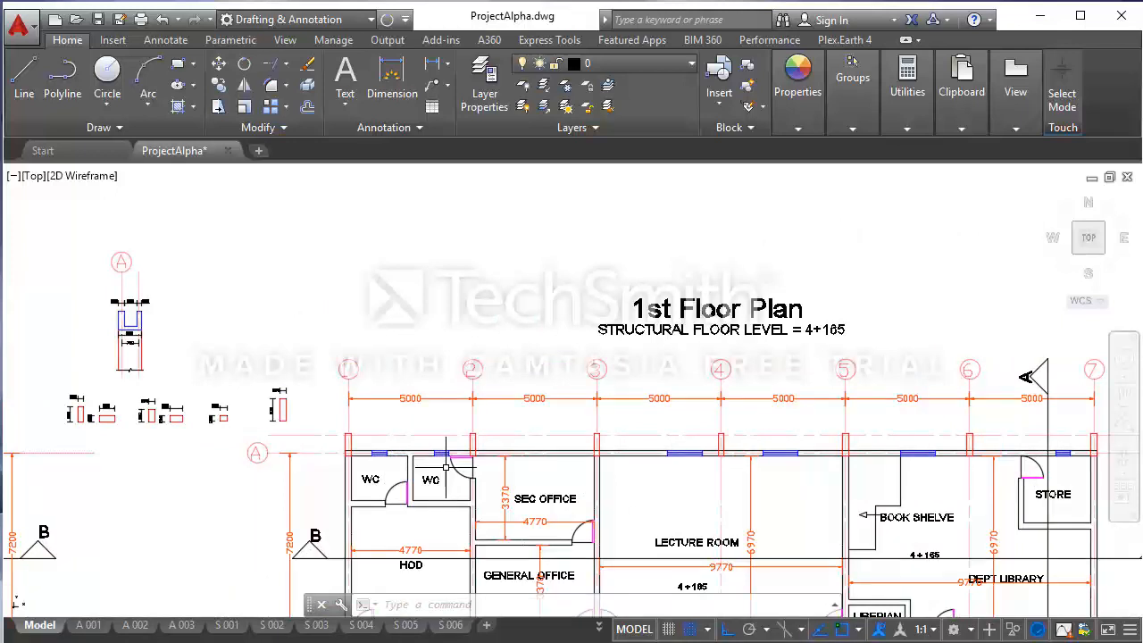
pyautogui.scroll(-2, 542, 416)
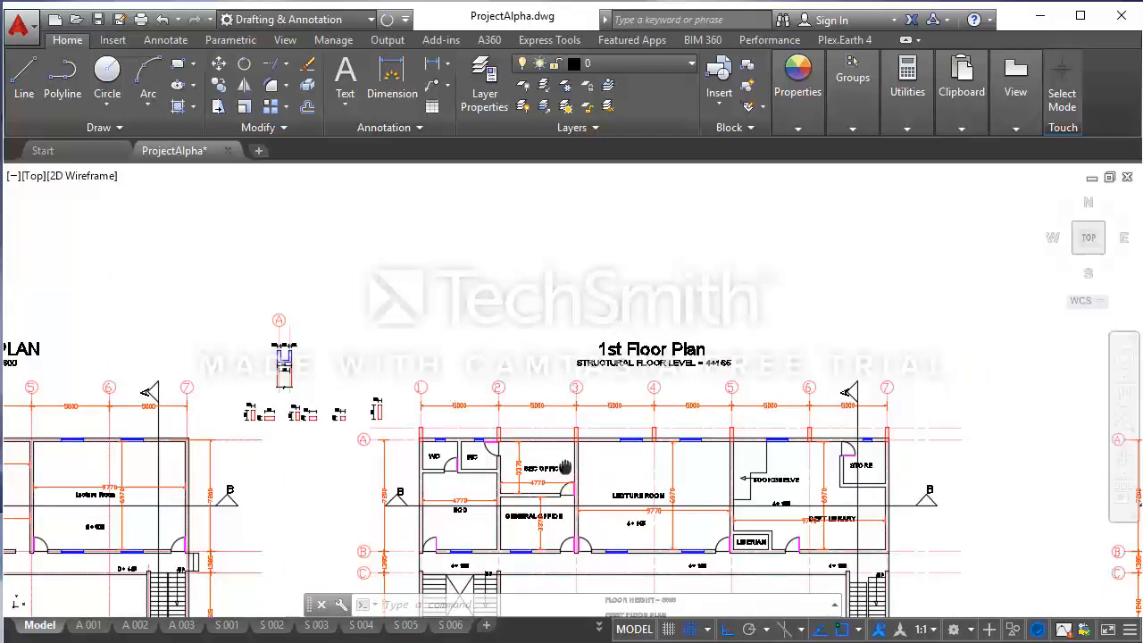
pyautogui.moveTo(566, 467); pyautogui.dragTo(529, 333, button='middle')
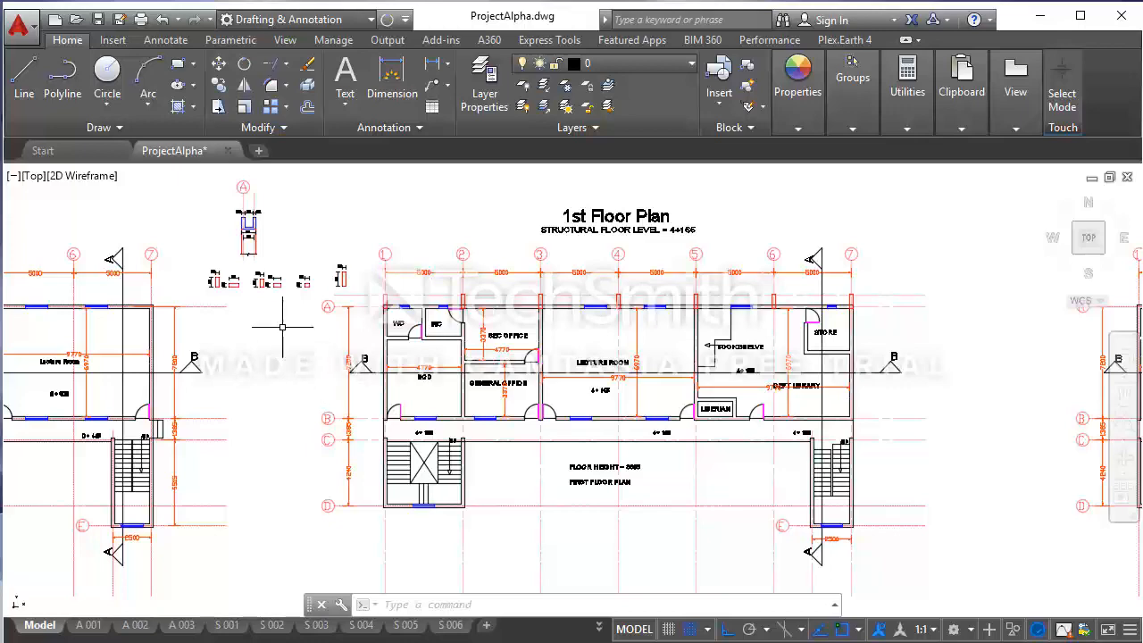
# - Copy the 230 x 600 column detail by its lower-left corner to the outer wall corner at grids B and 1, with Ortho off
pyautogui.scroll(5, 220, 292)
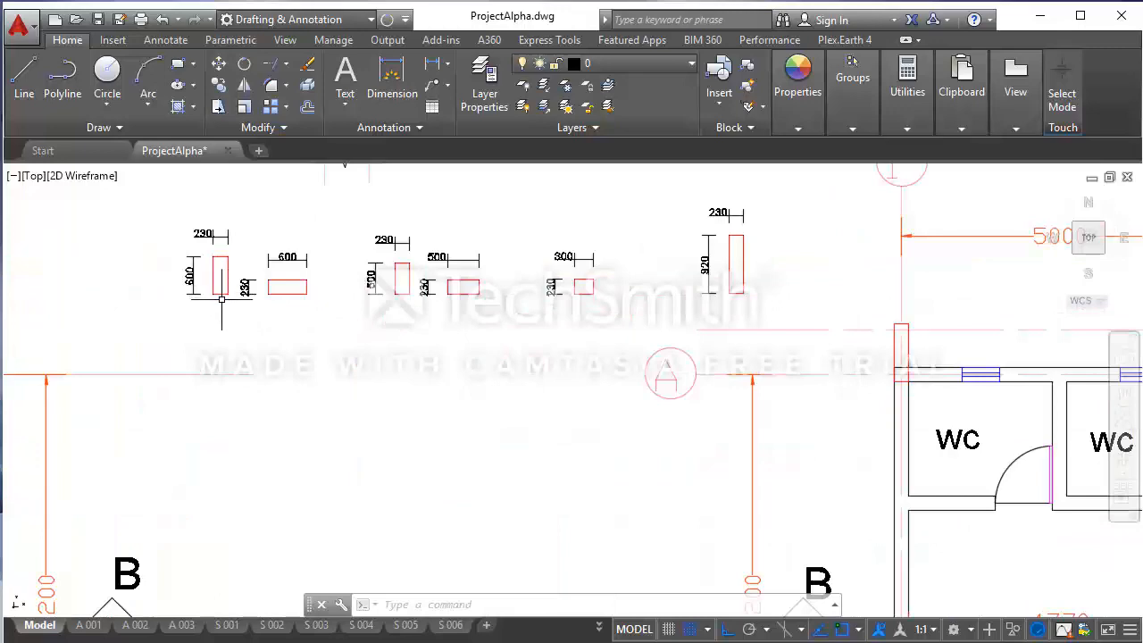
pyautogui.click(223, 301)
pyautogui.click(218, 288)
pyautogui.scroll(-2, 279, 283)
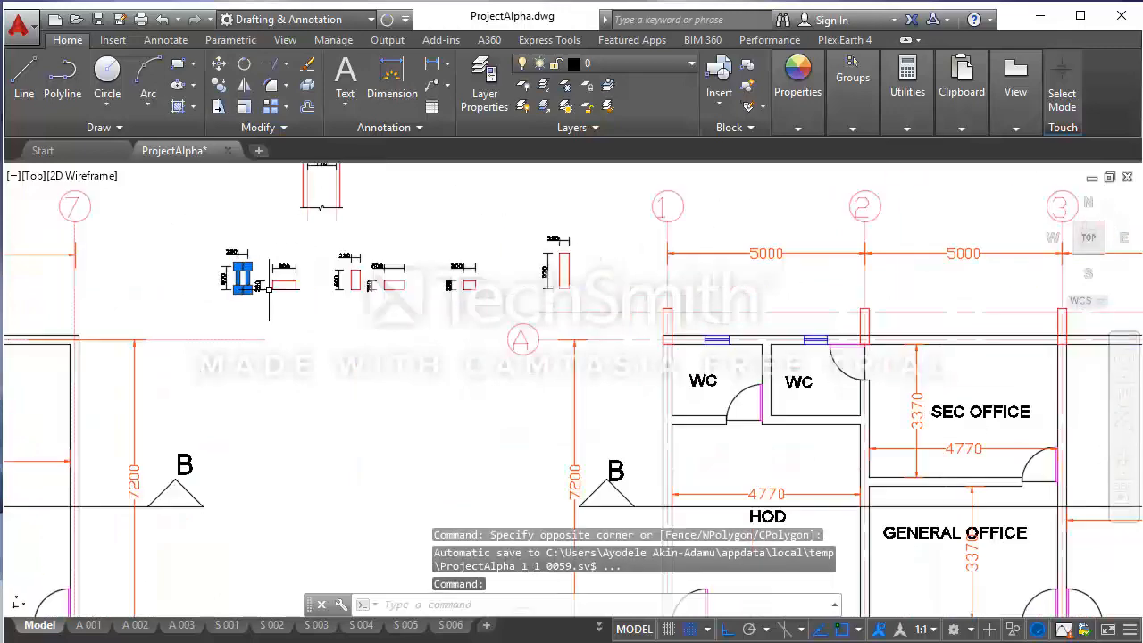
pyautogui.scroll(-4, 265, 279)
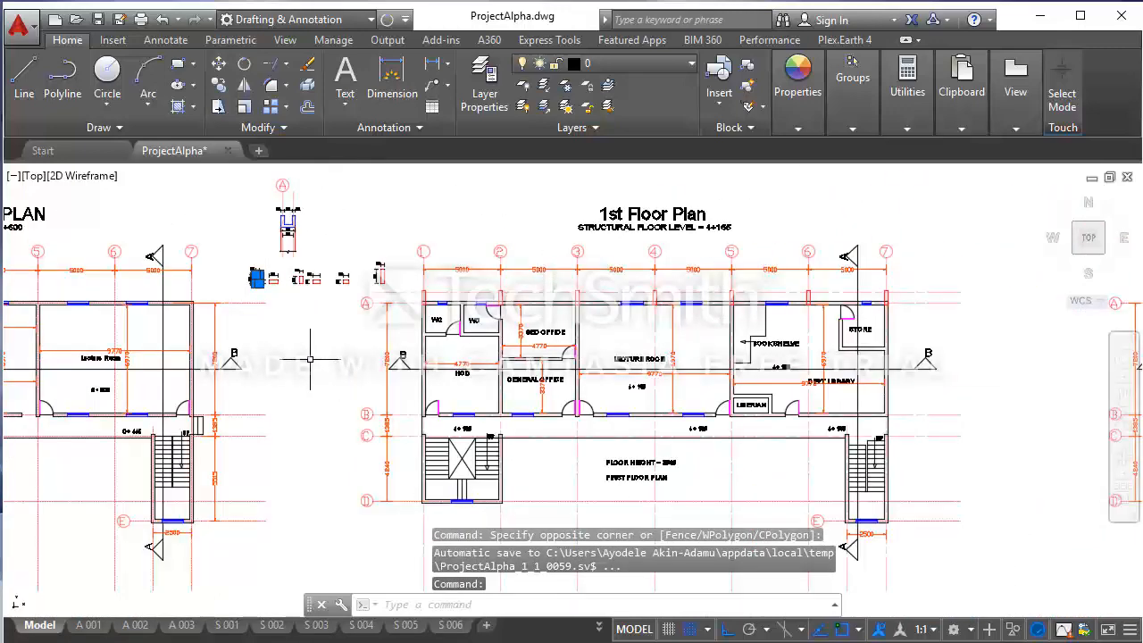
pyautogui.scroll(3, 308, 331)
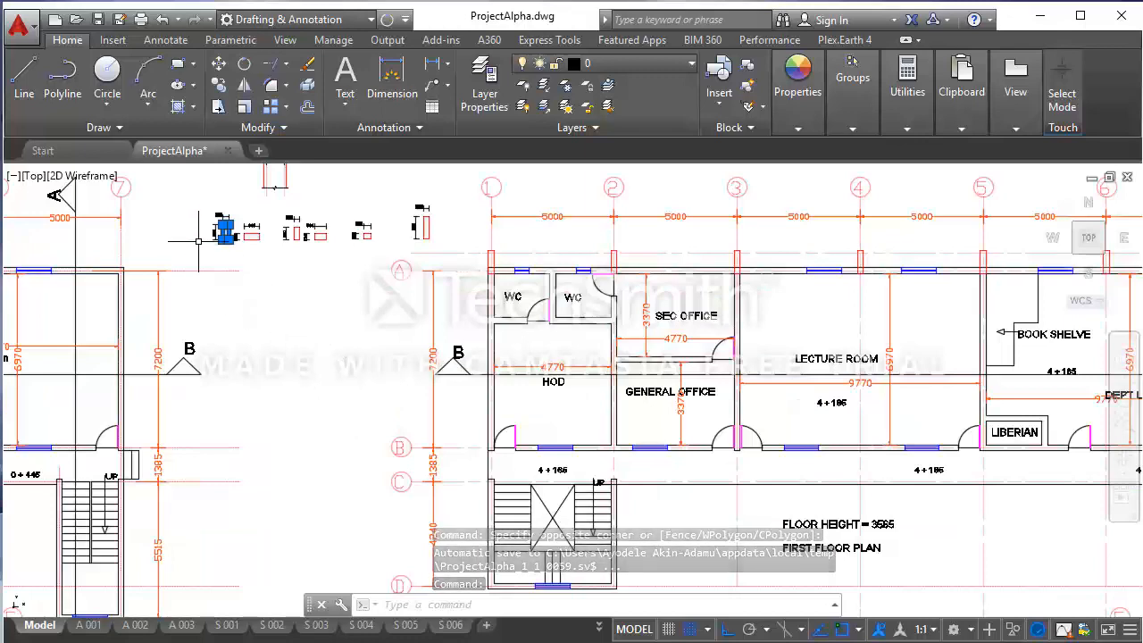
pyautogui.scroll(3, 209, 237)
pyautogui.scroll(2, 209, 238)
pyautogui.moveTo(220, 248); pyautogui.dragTo(310, 351, button='middle')
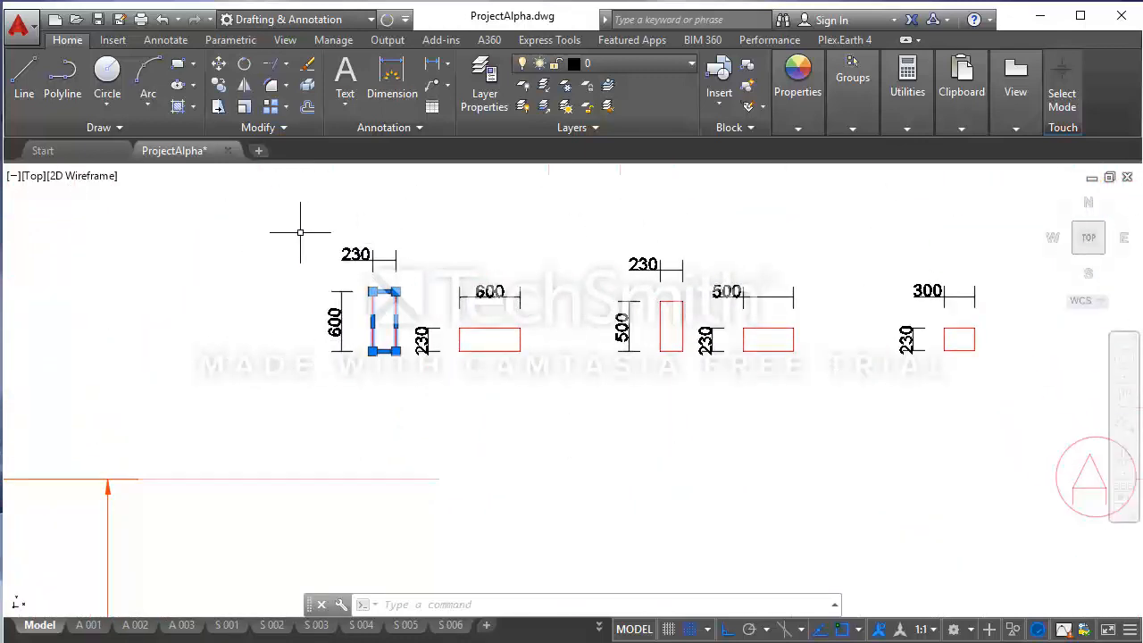
pyautogui.click(219, 85)
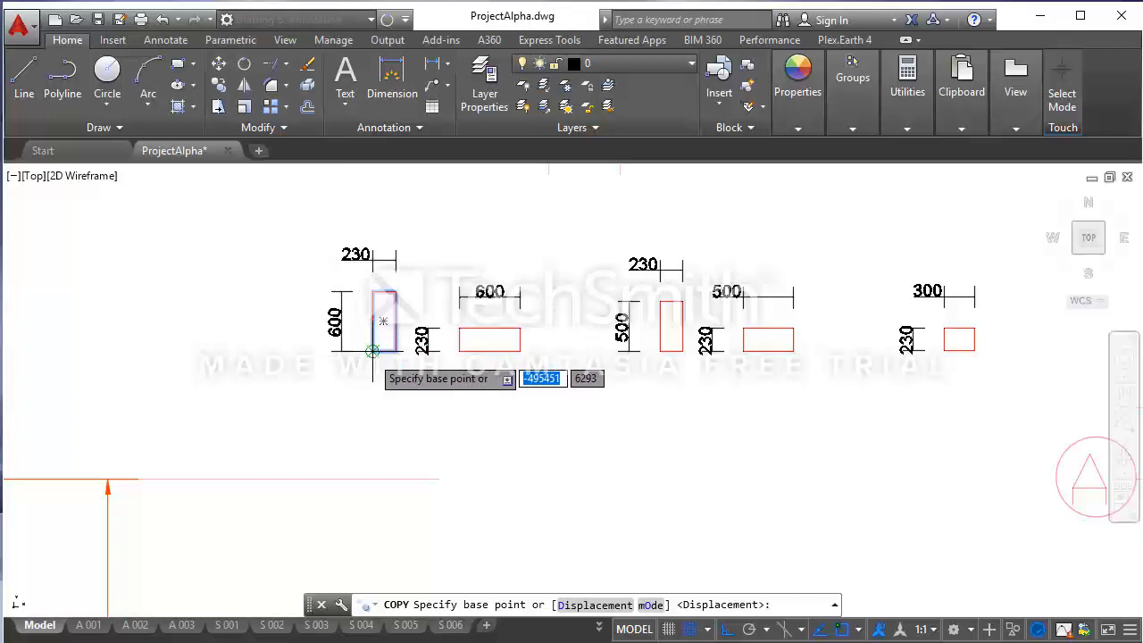
pyautogui.click(373, 350)
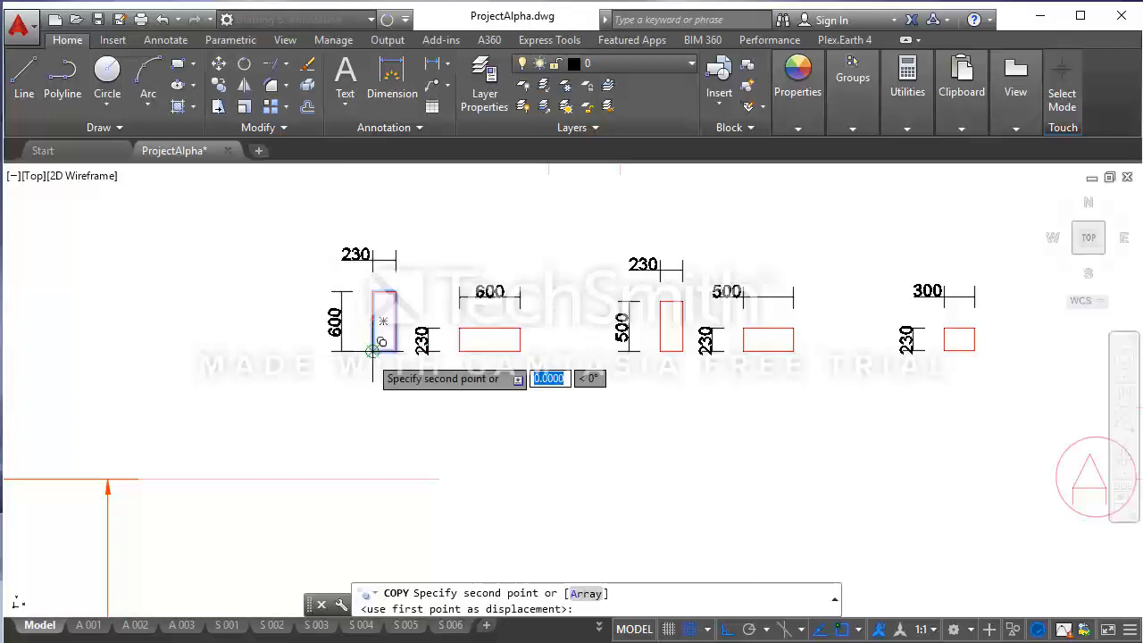
pyautogui.scroll(-5, 388, 348)
pyautogui.scroll(-4, 387, 349)
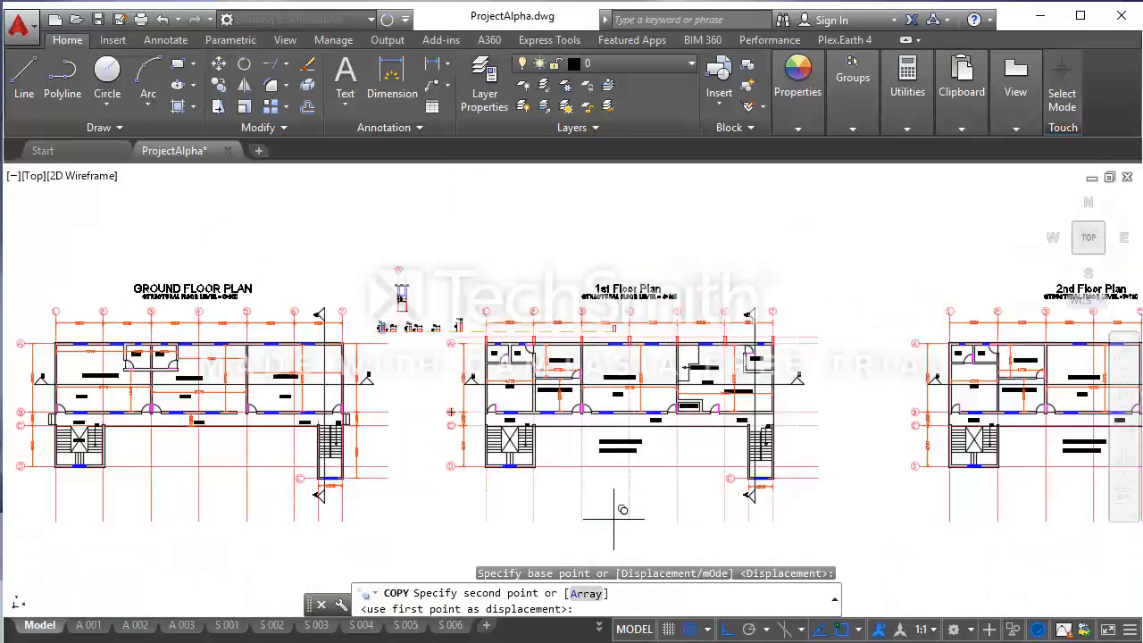
pyautogui.click(728, 629)
pyautogui.scroll(6, 489, 425)
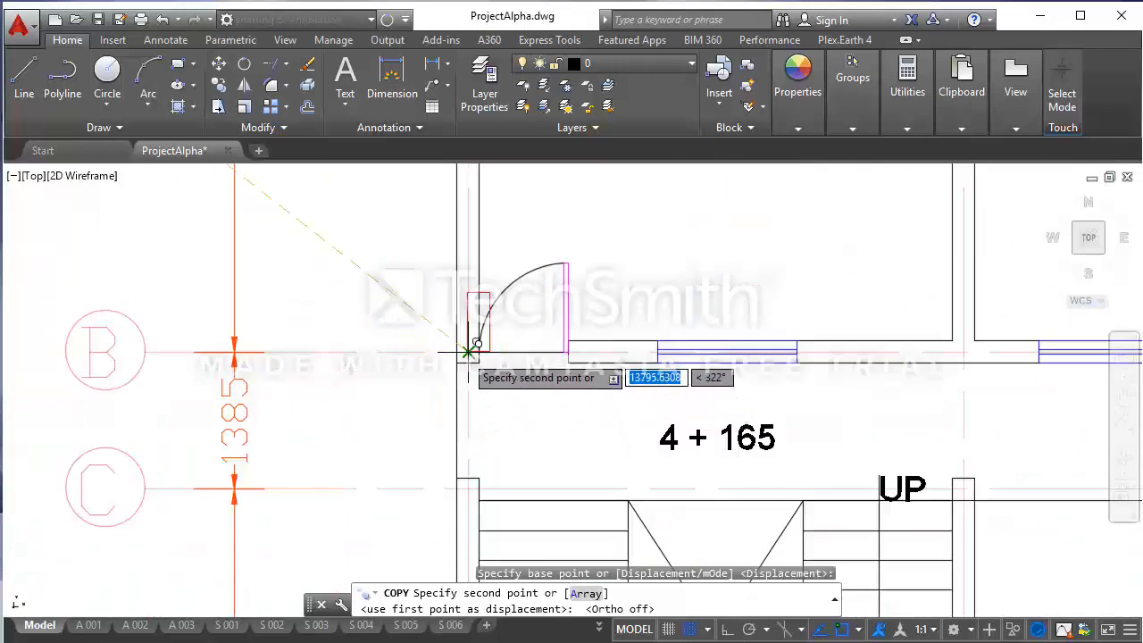
pyautogui.click(457, 361)
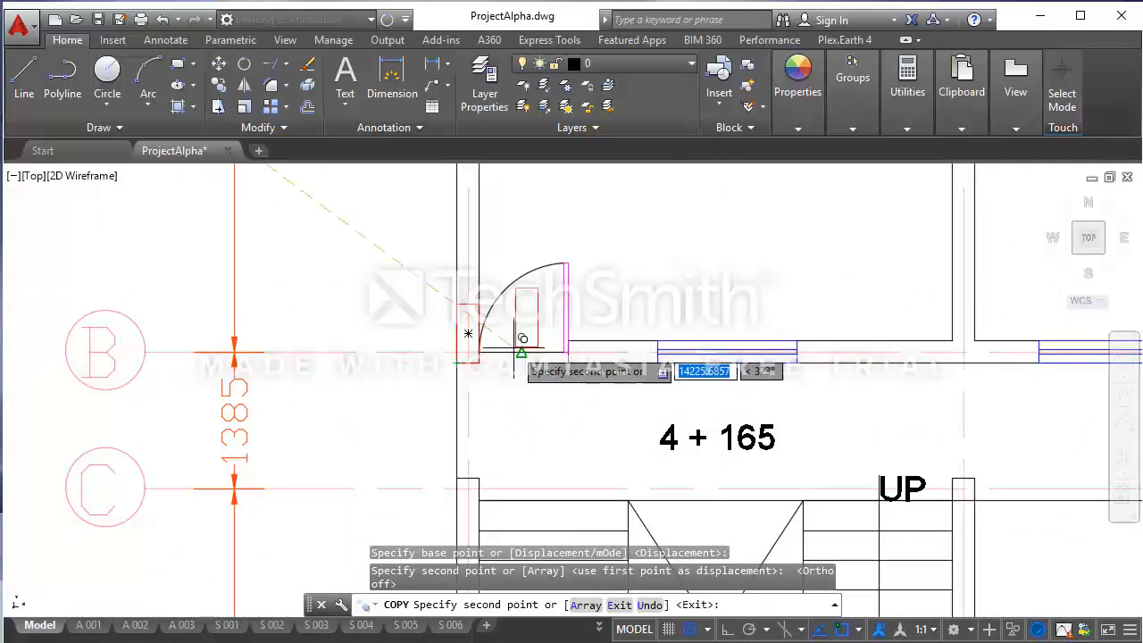
pyautogui.scroll(-1, 492, 375)
pyautogui.press('Escape')
# - Check the 230 x 600 column at grids B and 1 against the surrounding walls and grids of the 1st Floor Plan
pyautogui.scroll(-3, 500, 368)
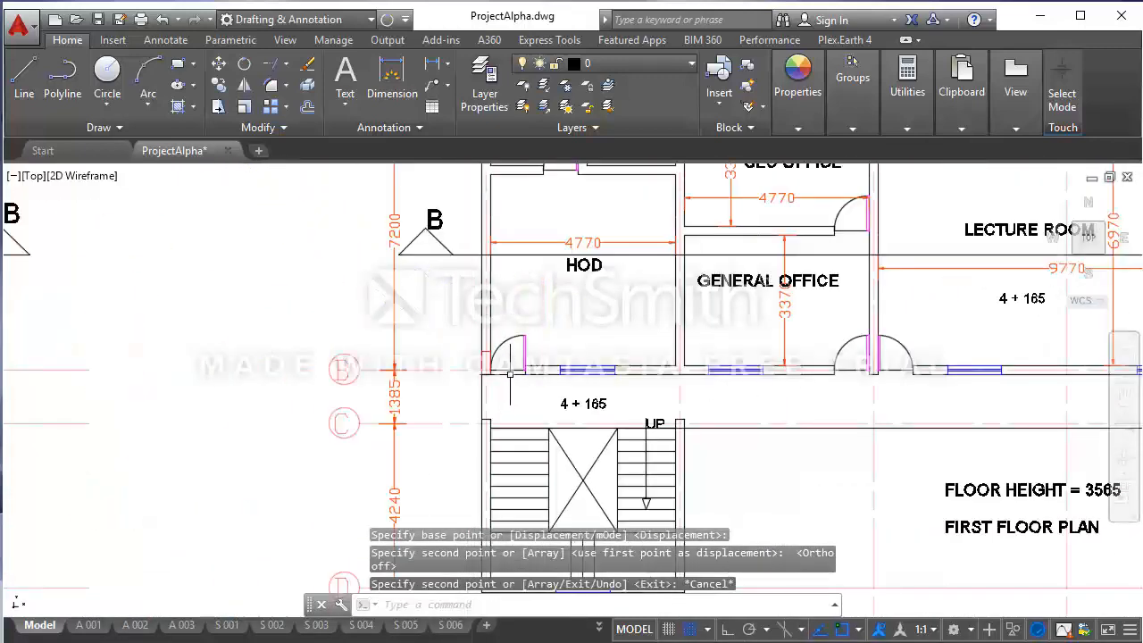
pyautogui.scroll(3, 493, 361)
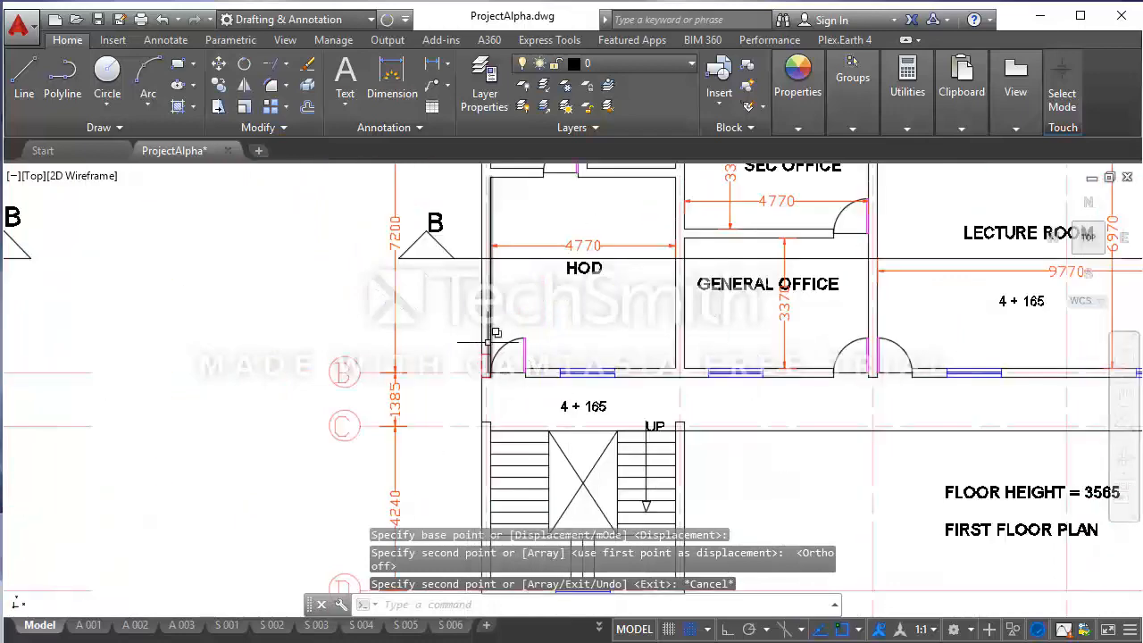
pyautogui.scroll(-4, 483, 343)
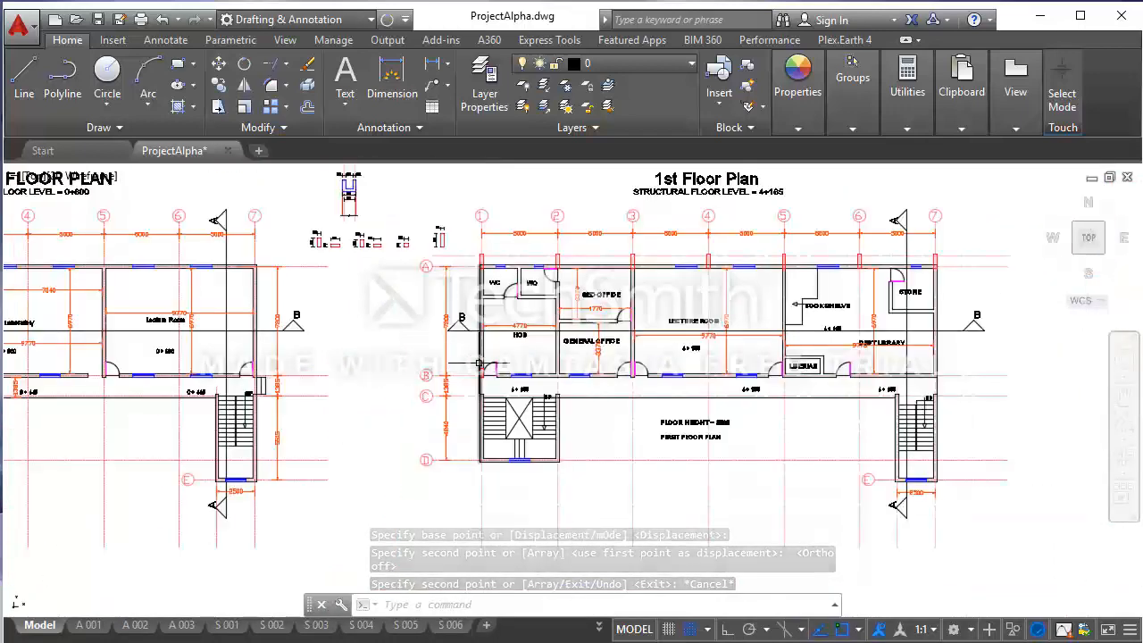
pyautogui.scroll(4, 493, 361)
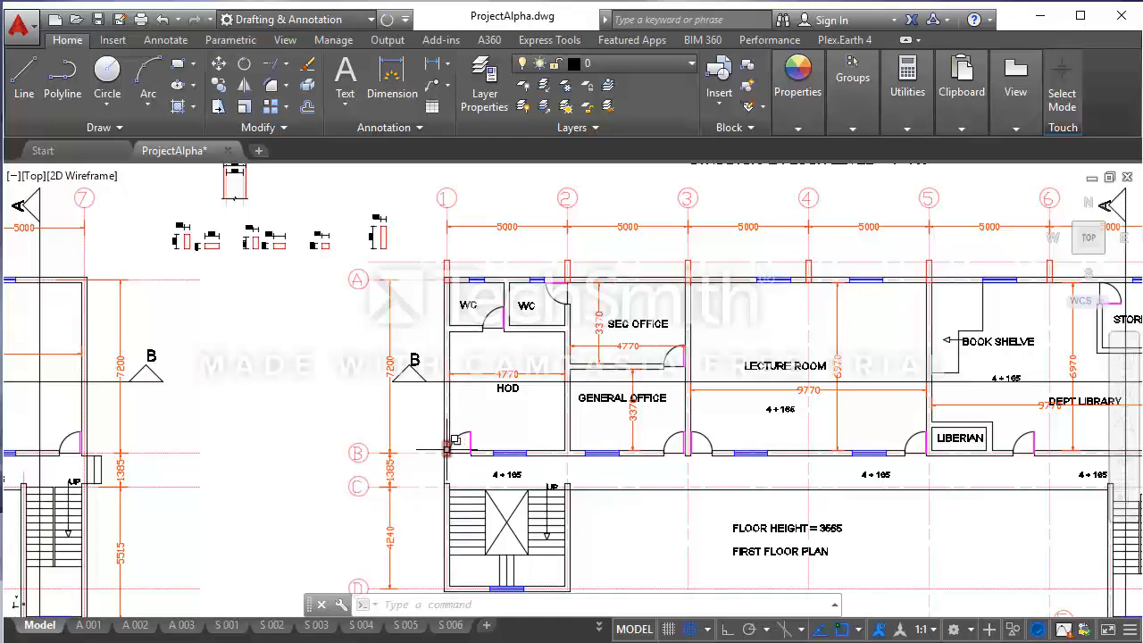
pyautogui.scroll(3, 447, 449)
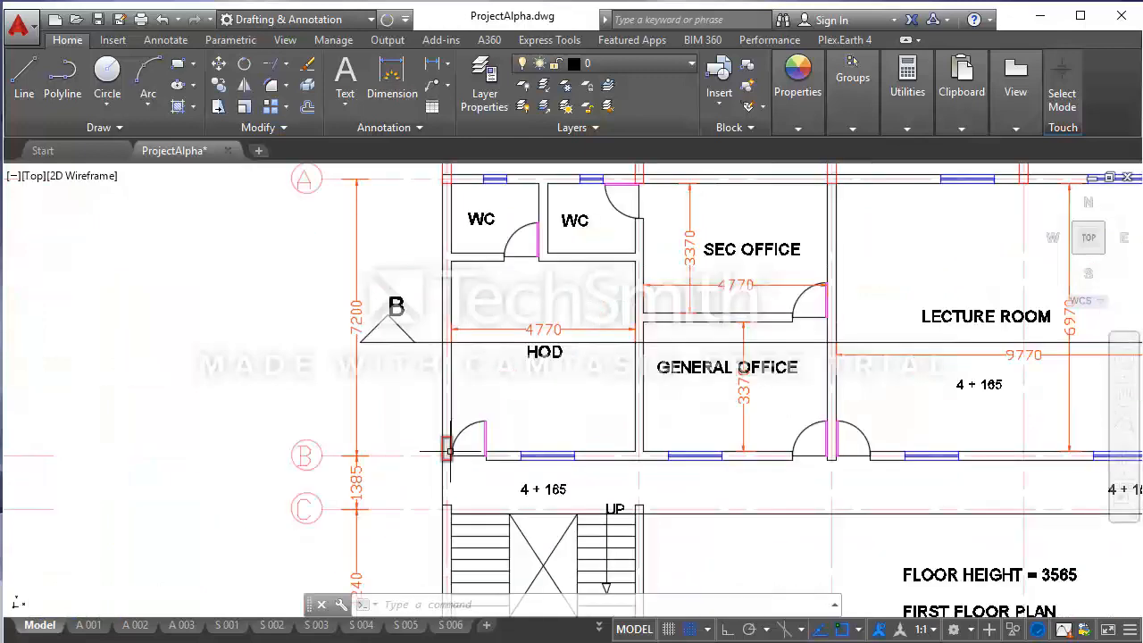
pyautogui.scroll(-3, 453, 451)
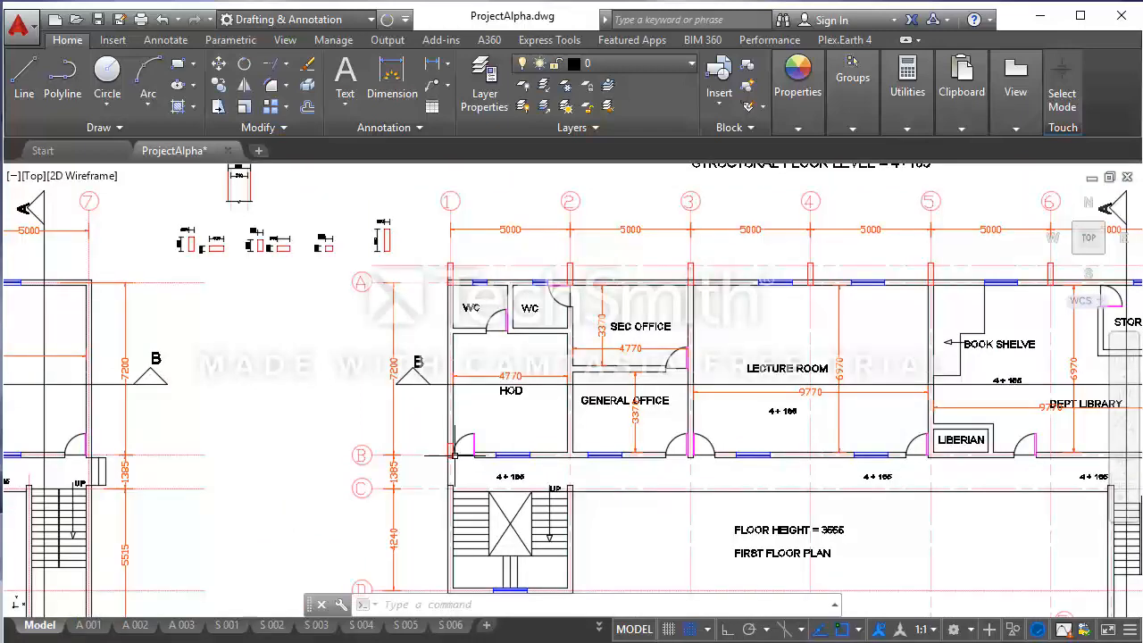
# - Copy the vertical 230 x 600 column at grids B and 1 from its grid intersection to the intersection of grids B and 2
pyautogui.scroll(3, 449, 451)
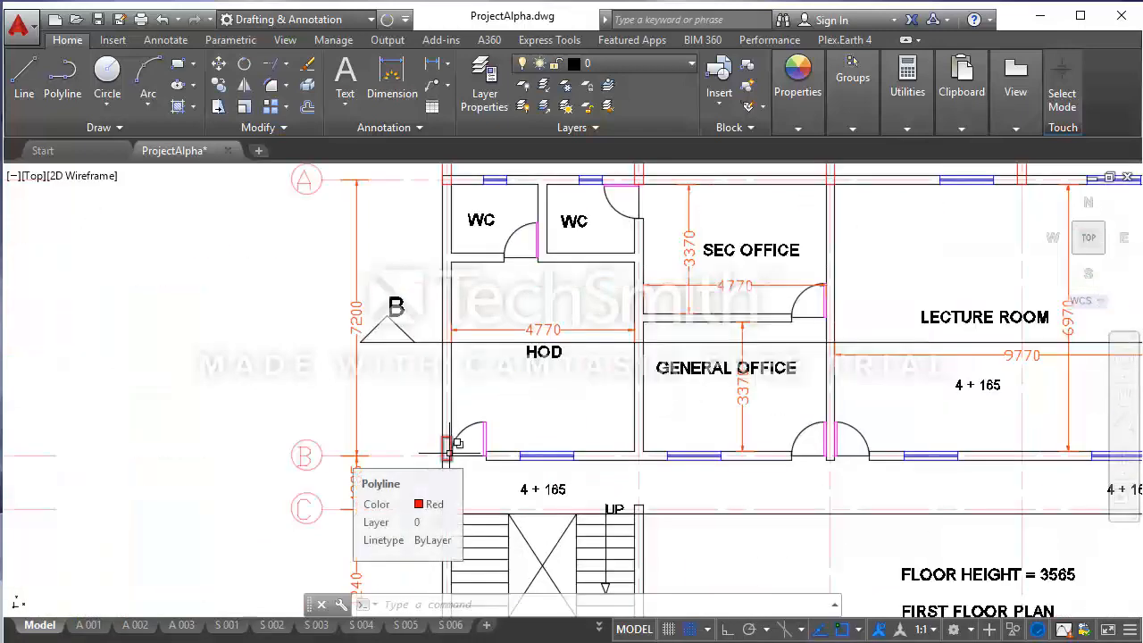
pyautogui.click(448, 449)
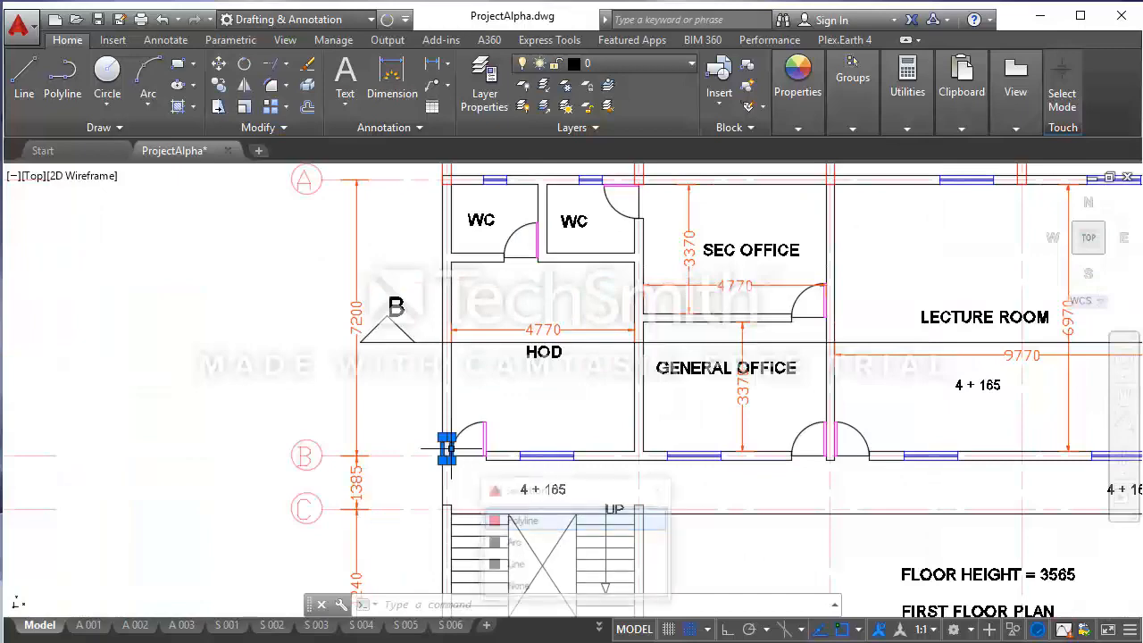
pyautogui.click(218, 85)
pyautogui.scroll(5, 452, 456)
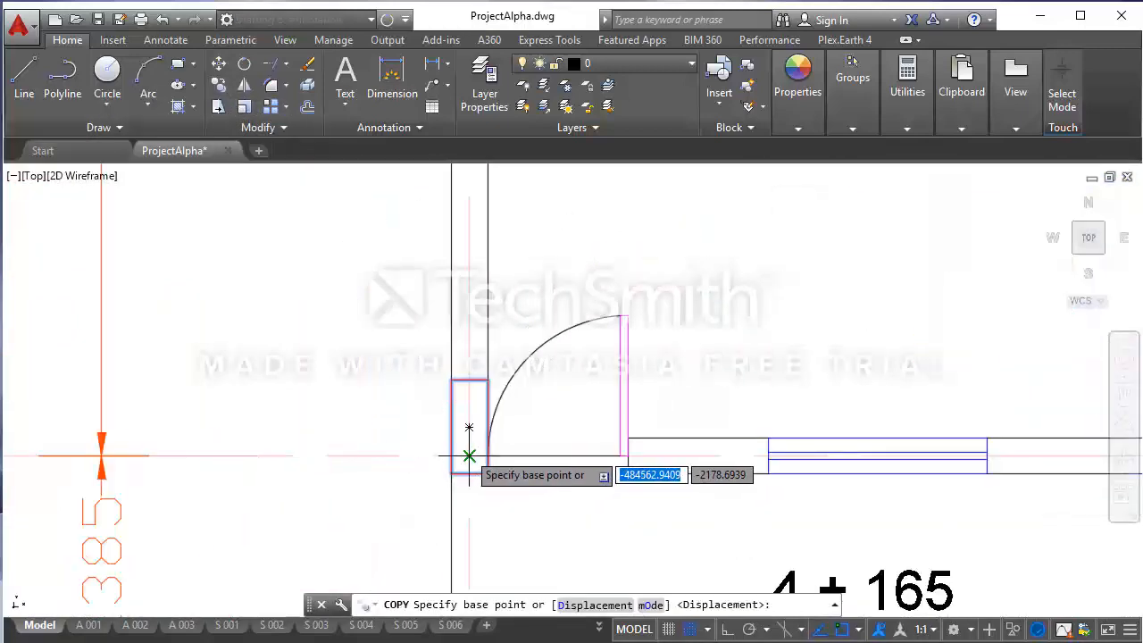
pyautogui.click(470, 457)
pyautogui.scroll(-4, 471, 454)
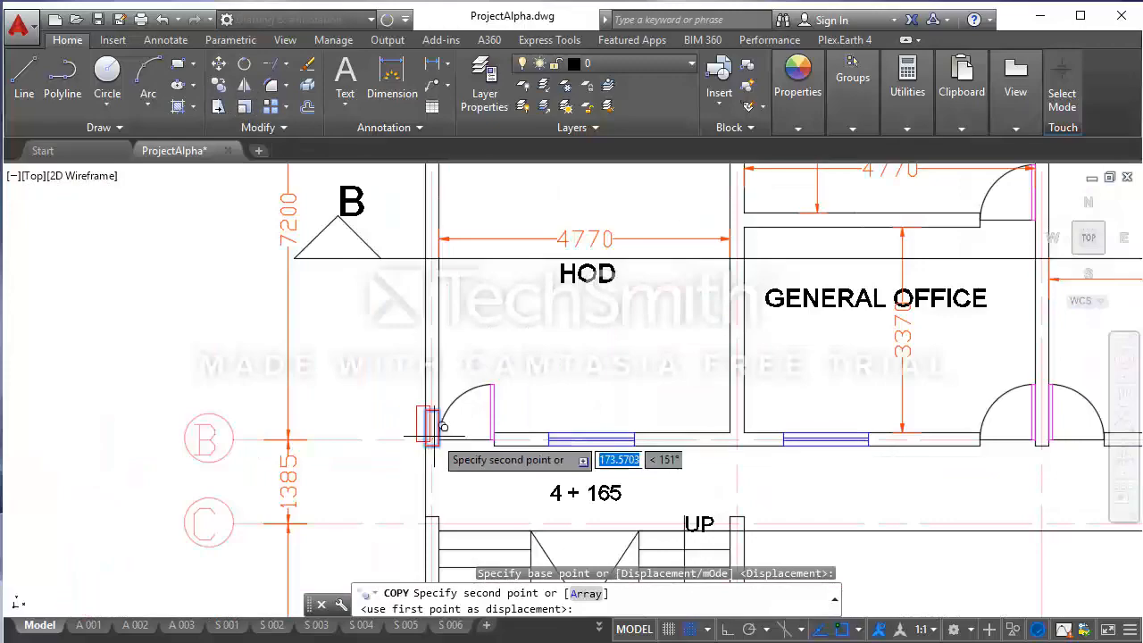
pyautogui.click(737, 429)
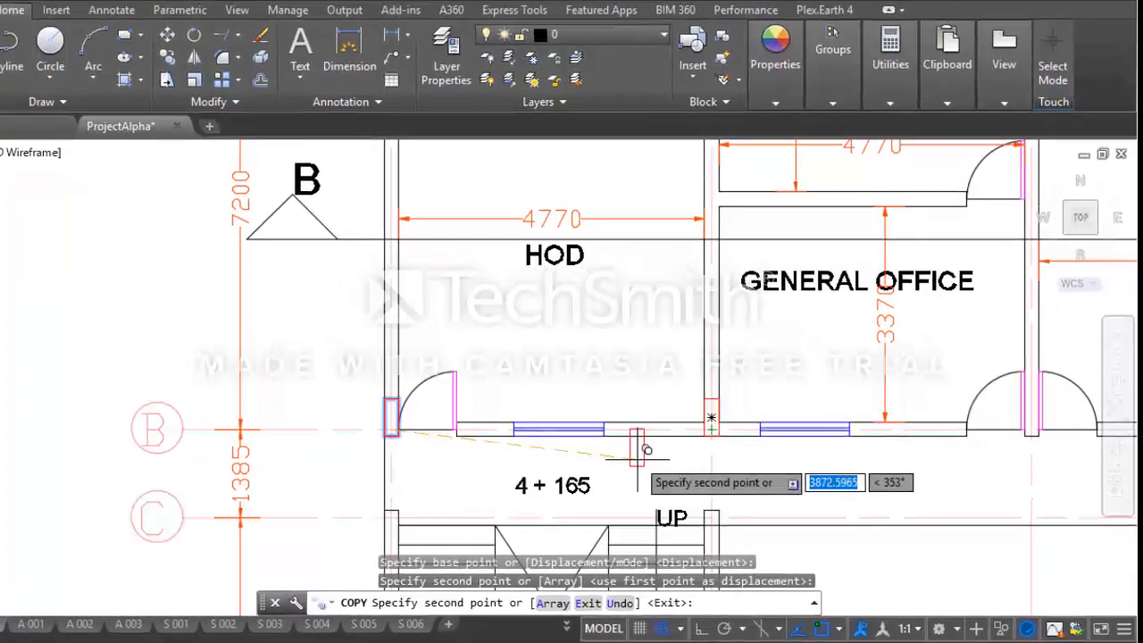
pyautogui.scroll(-3, 647, 449)
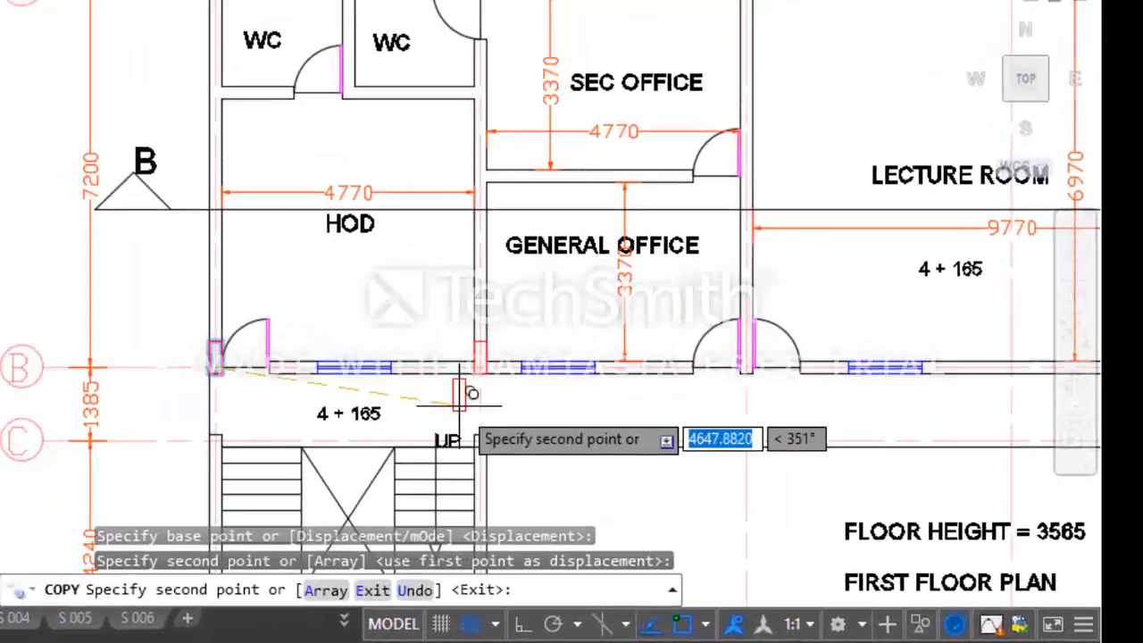
pyautogui.press('Escape')
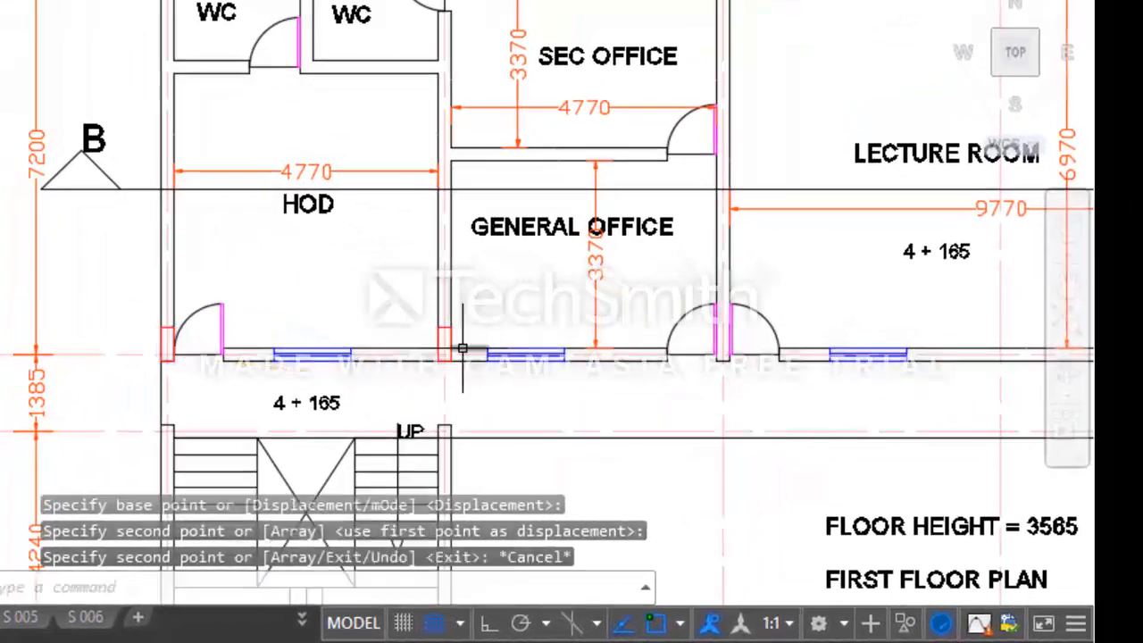
# - Copy the horizontal 600 x 230 column detail to a free spot just below grid B, beside grid 2 on the 1st Floor Plan
pyautogui.scroll(-2, 324, 324)
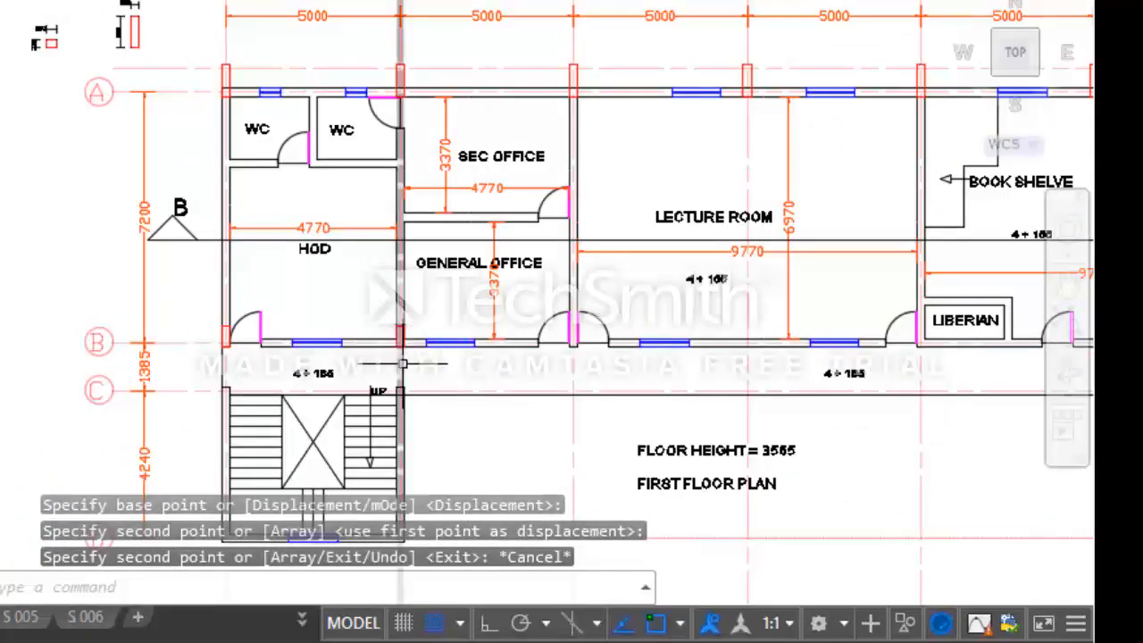
pyautogui.scroll(2, 401, 332)
pyautogui.scroll(-2, 403, 338)
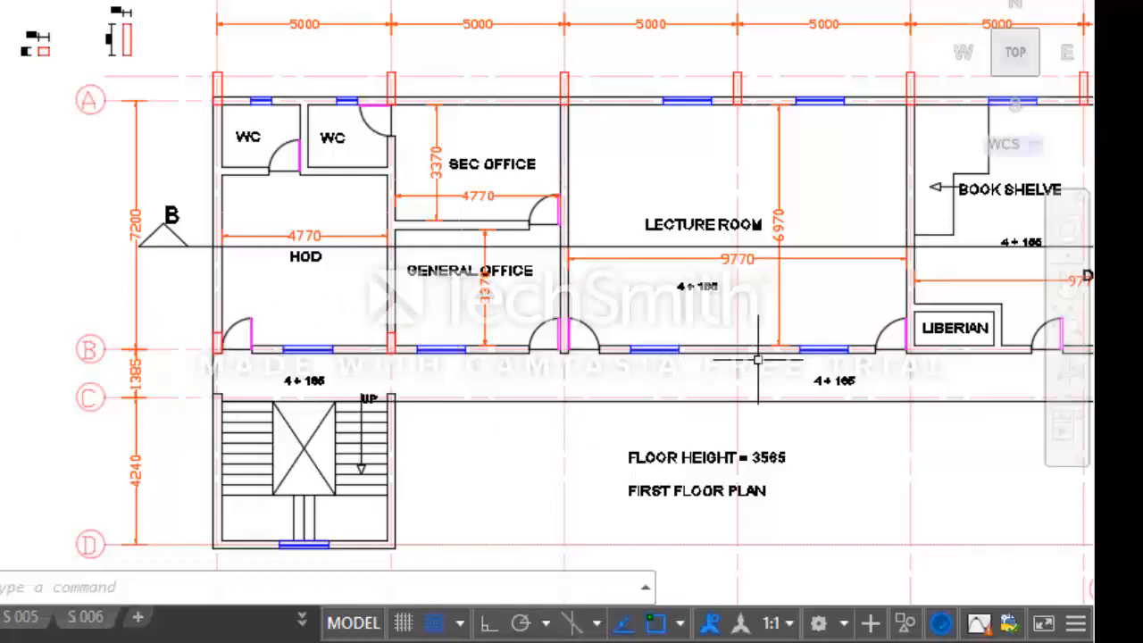
pyautogui.scroll(3, 547, 304)
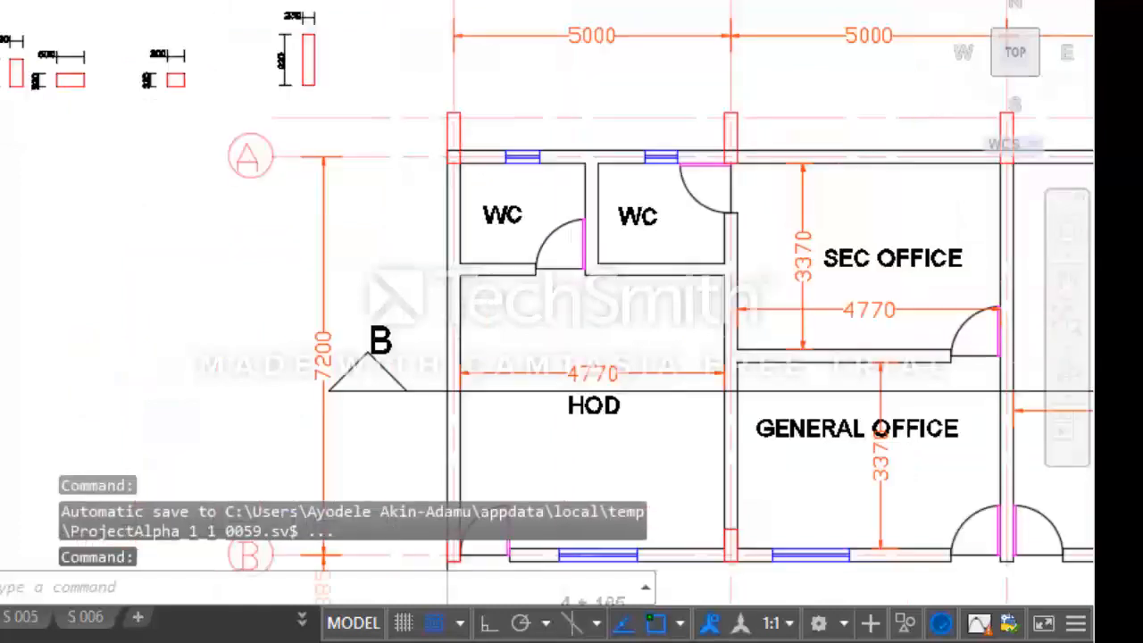
pyautogui.scroll(2, 2, 44)
pyautogui.moveTo(2, 61); pyautogui.dragTo(63, 211, button='middle')
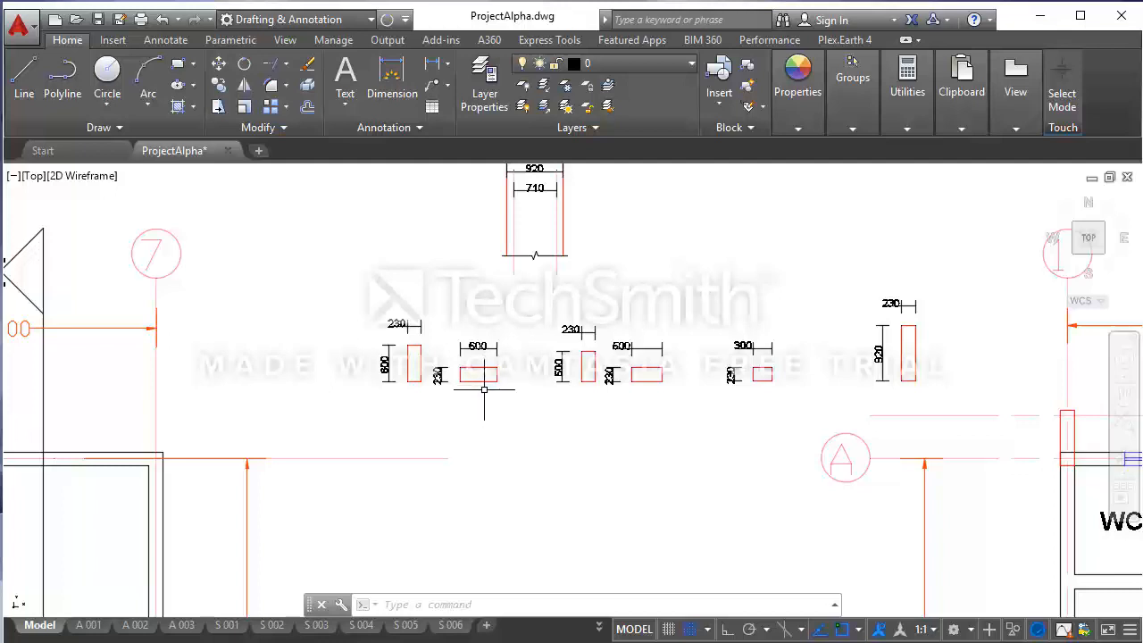
pyautogui.click(484, 390)
pyautogui.click(454, 344)
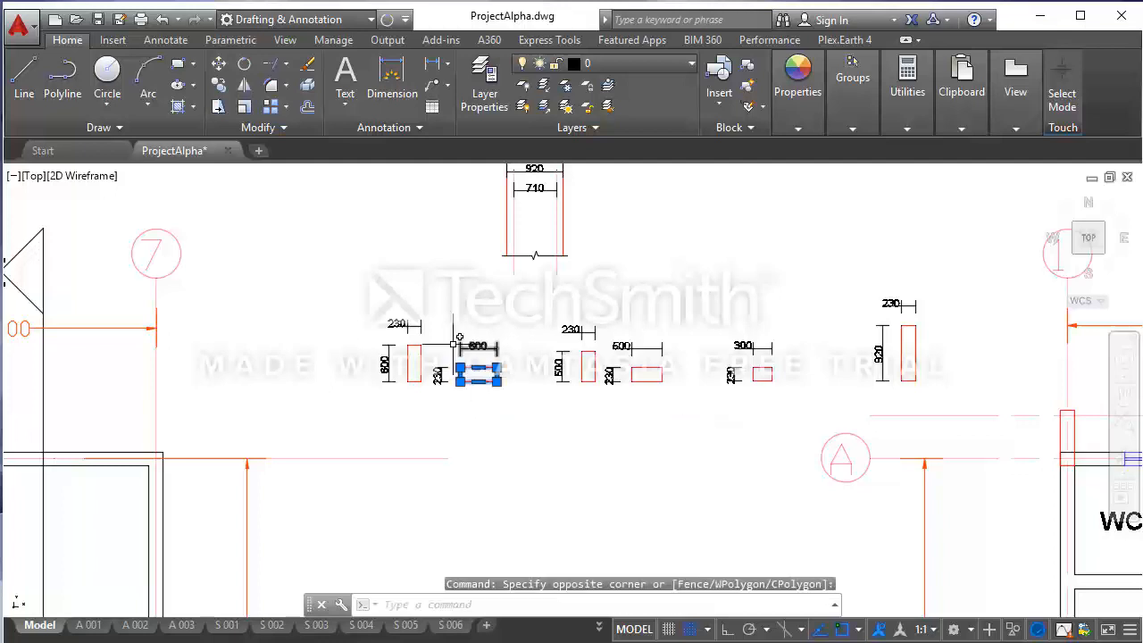
pyautogui.click(219, 87)
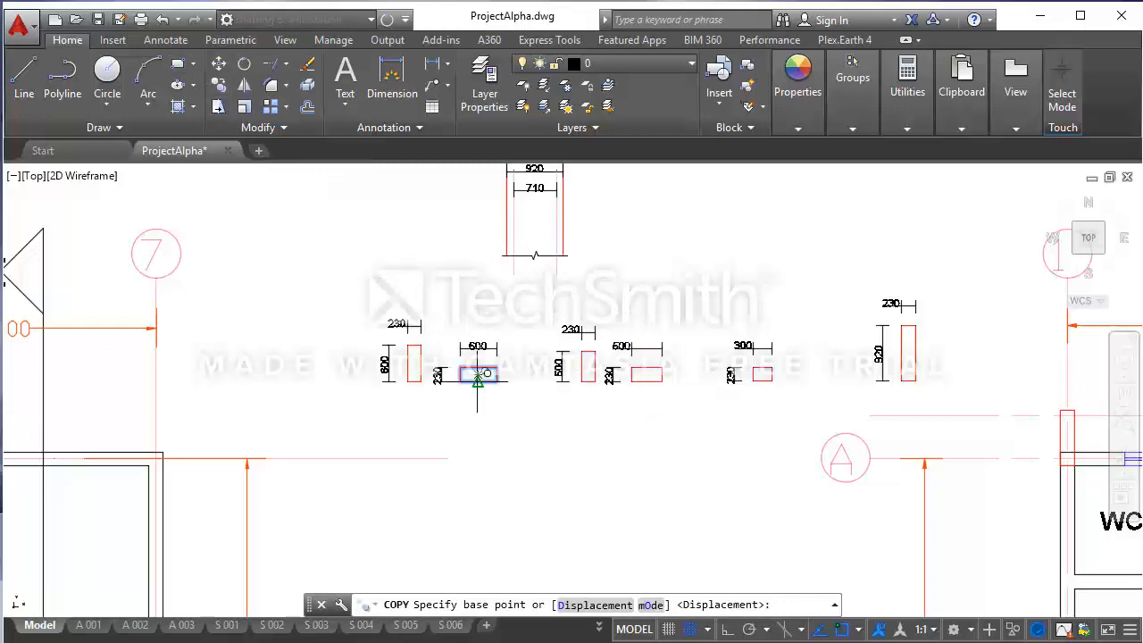
pyautogui.click(476, 373)
pyautogui.scroll(-2, 475, 373)
pyautogui.scroll(-1, 463, 352)
pyautogui.moveTo(679, 477); pyautogui.dragTo(512, 308, button='middle')
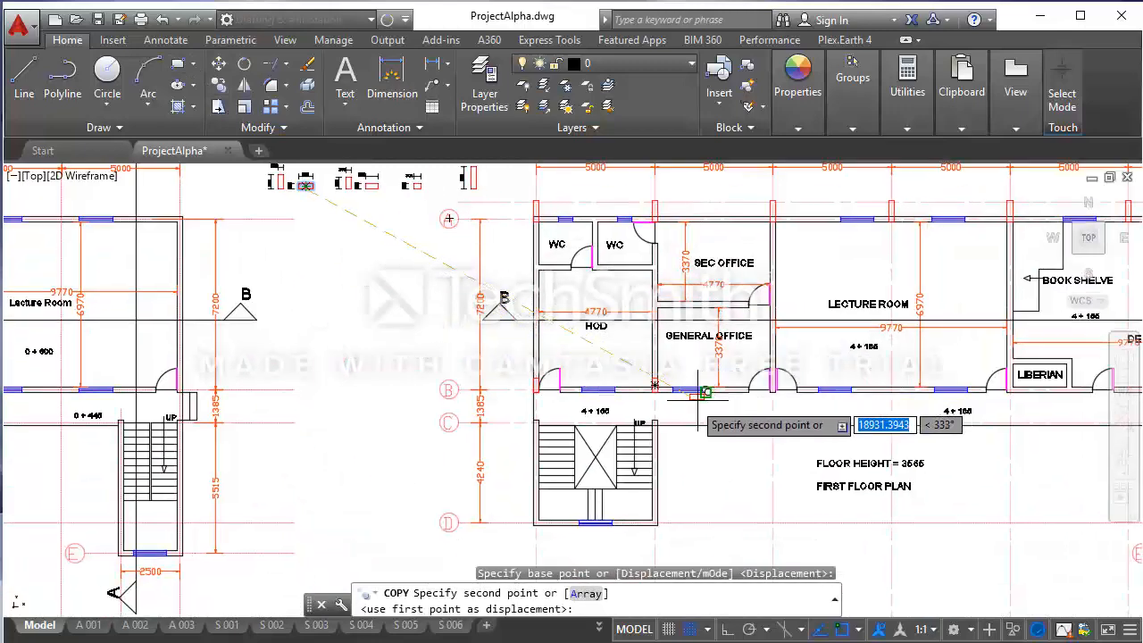
pyautogui.scroll(2, 658, 409)
pyautogui.scroll(2, 616, 391)
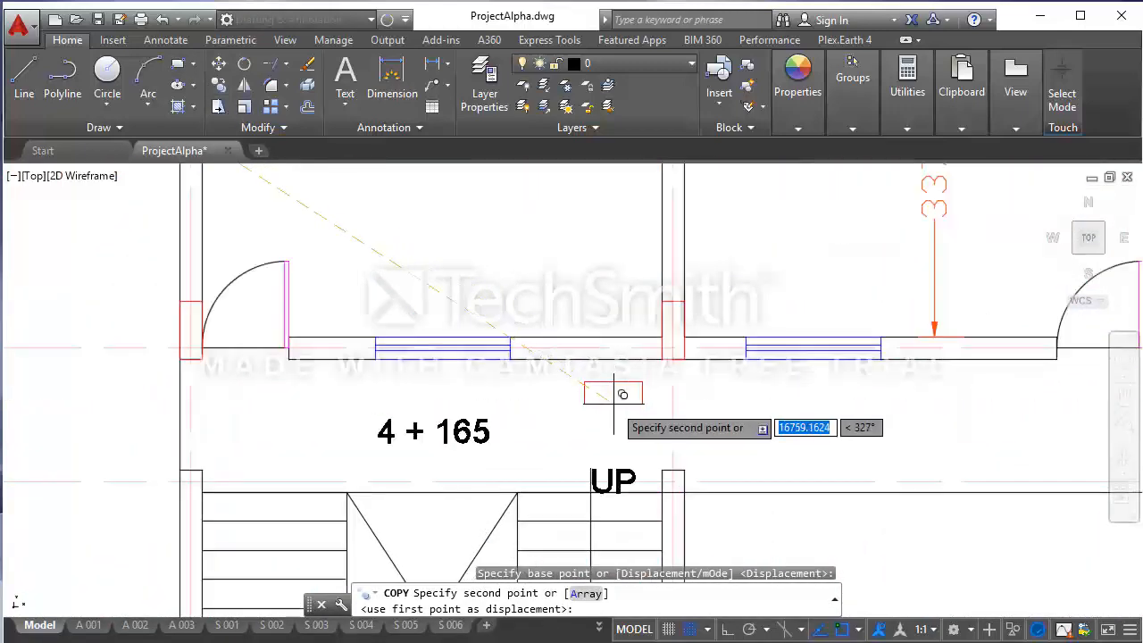
pyautogui.click(642, 405)
pyautogui.press('Escape')
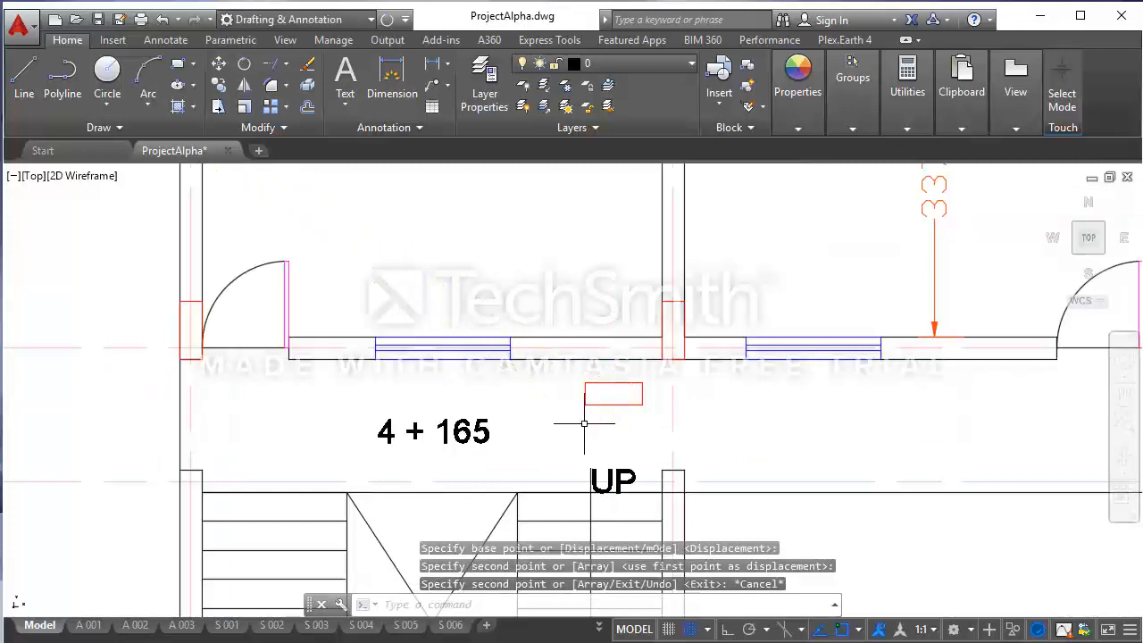
# - Copy the loose horizontal column by its lower-edge midpoint to the midpoint of the vertical column's lower edge at grids B and 2
pyautogui.click(619, 413)
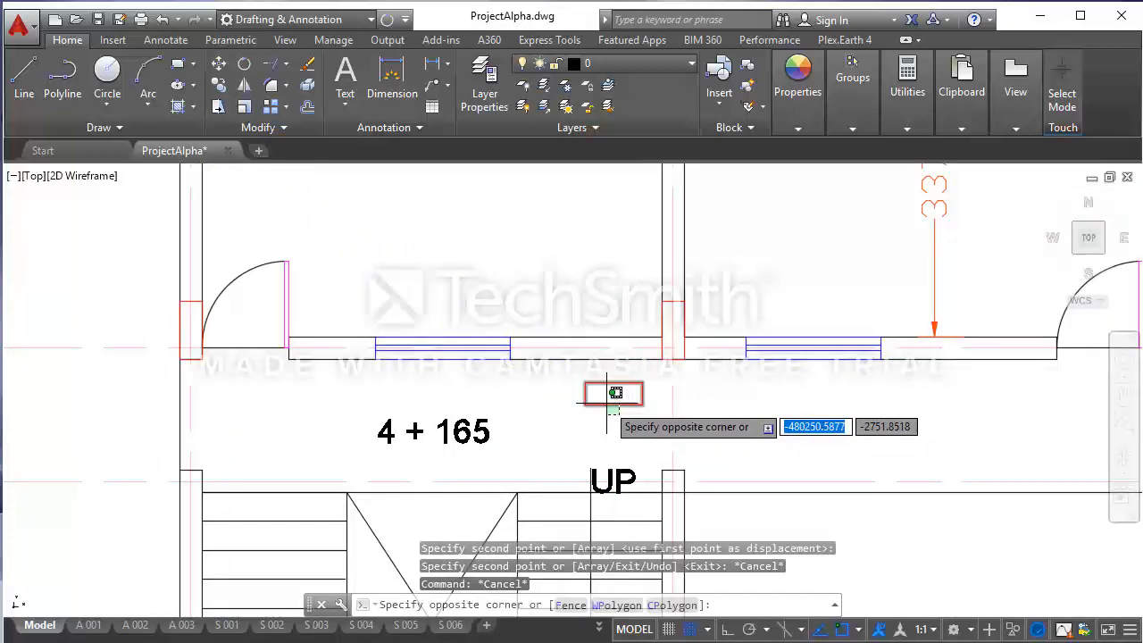
pyautogui.click(613, 387)
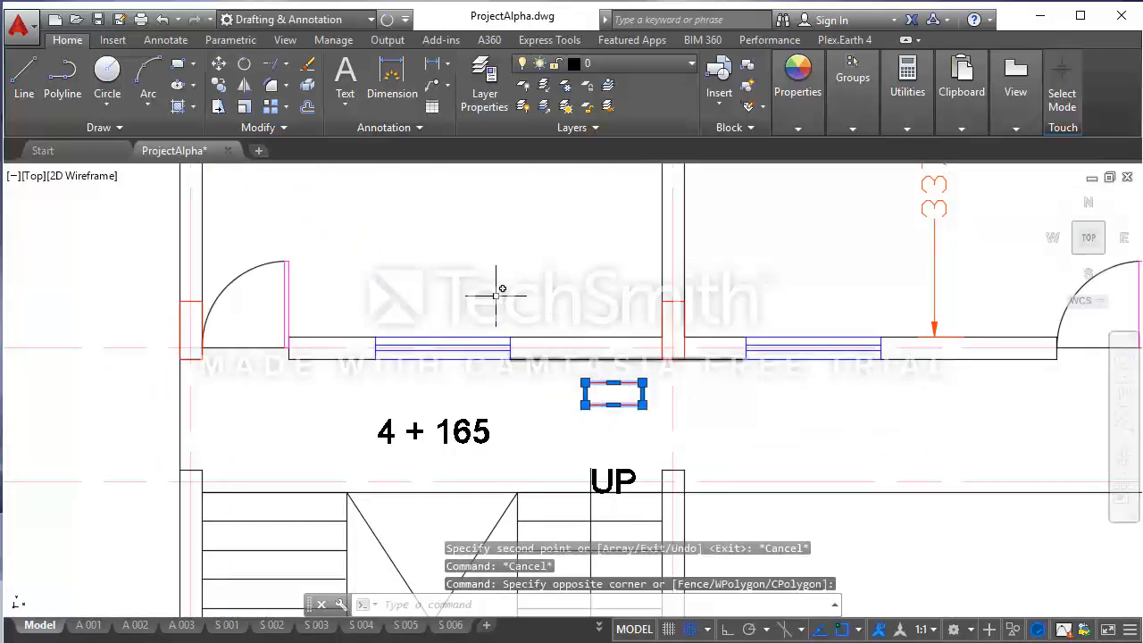
pyautogui.scroll(-6, 739, 363)
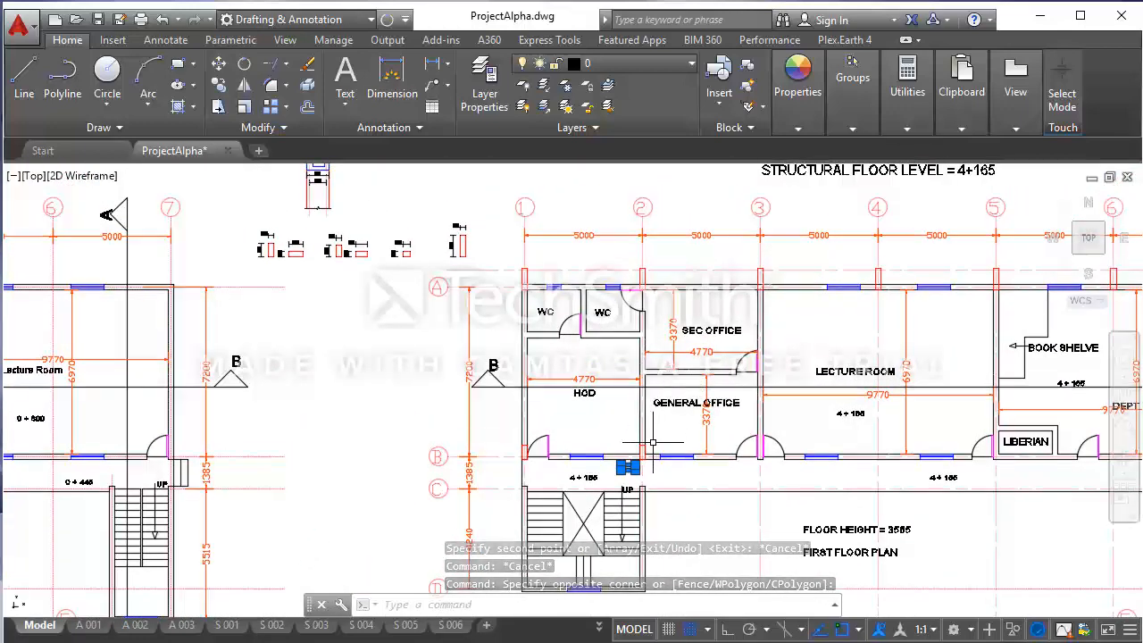
pyautogui.scroll(4, 625, 477)
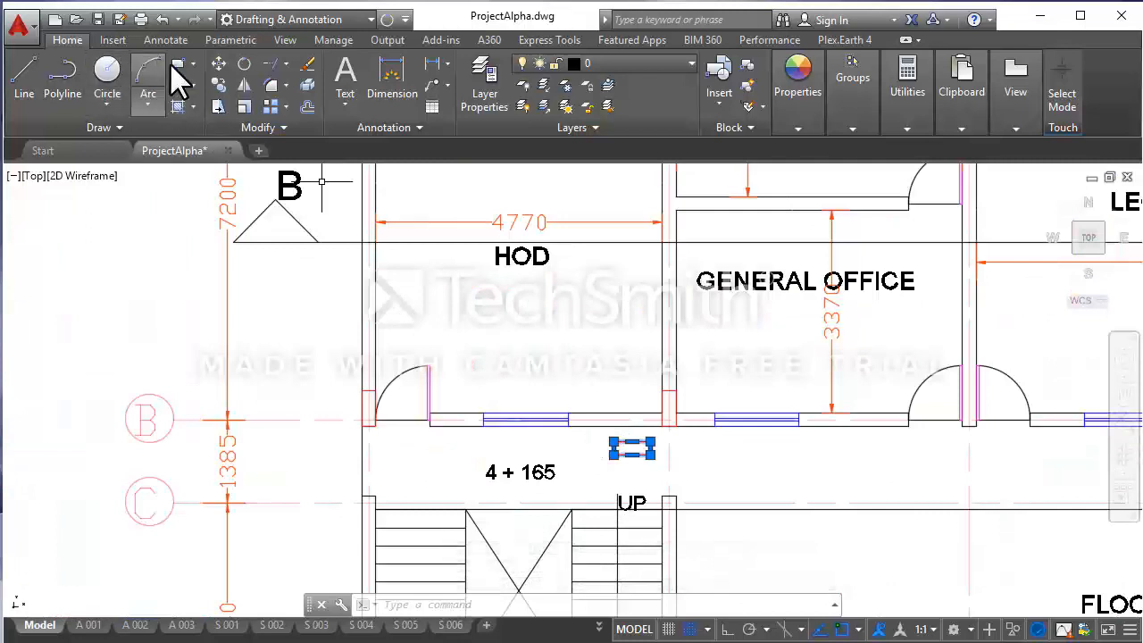
pyautogui.click(218, 85)
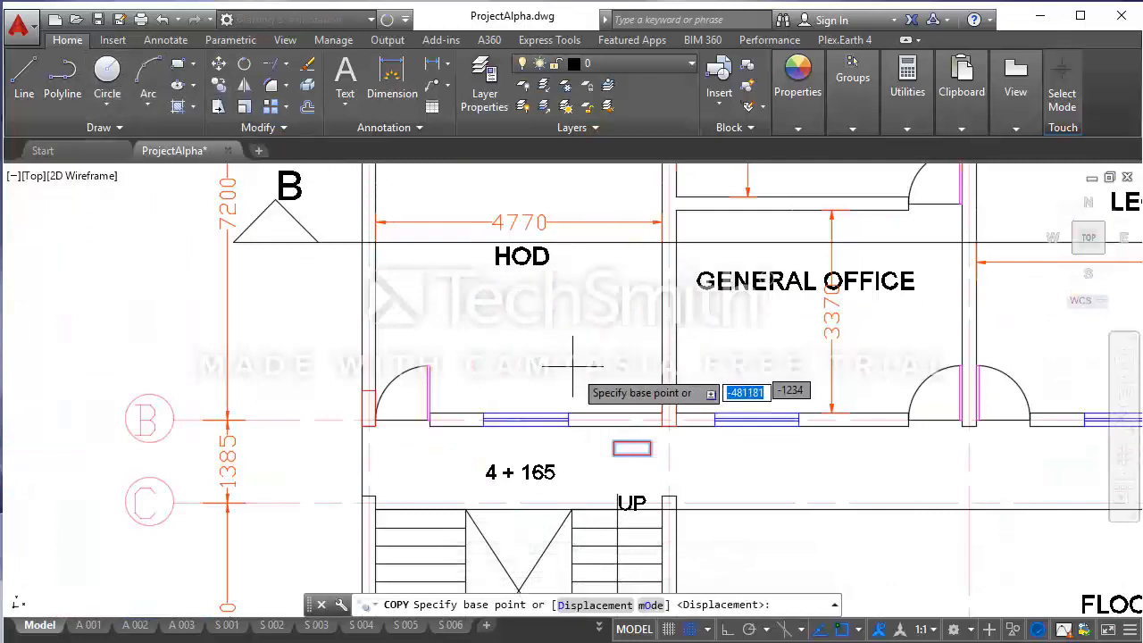
pyautogui.click(632, 449)
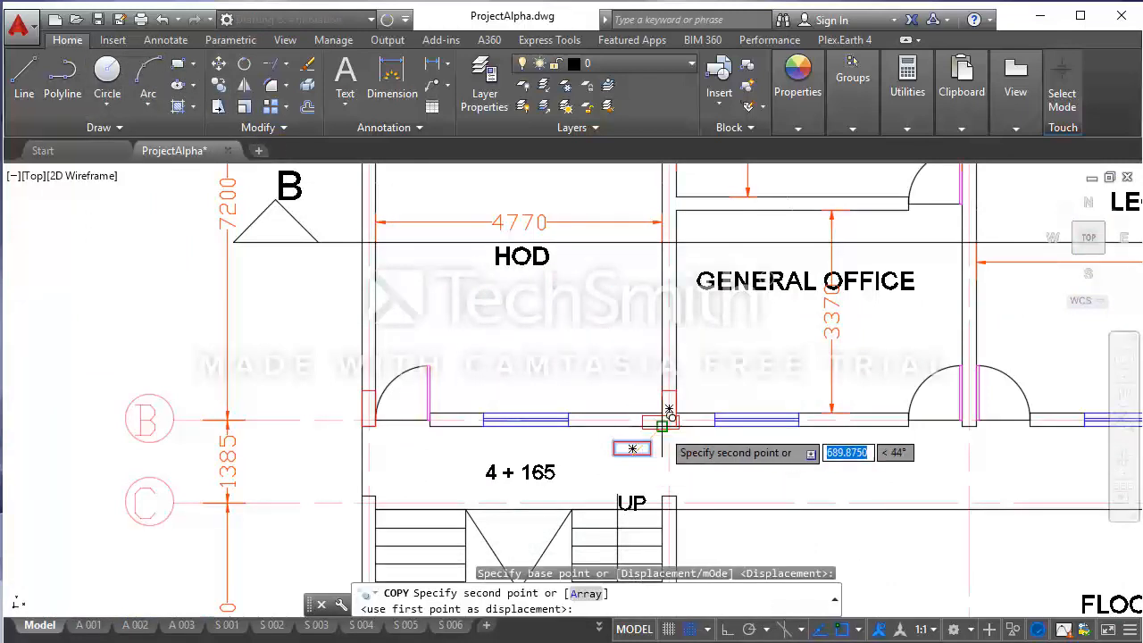
pyautogui.scroll(3, 672, 414)
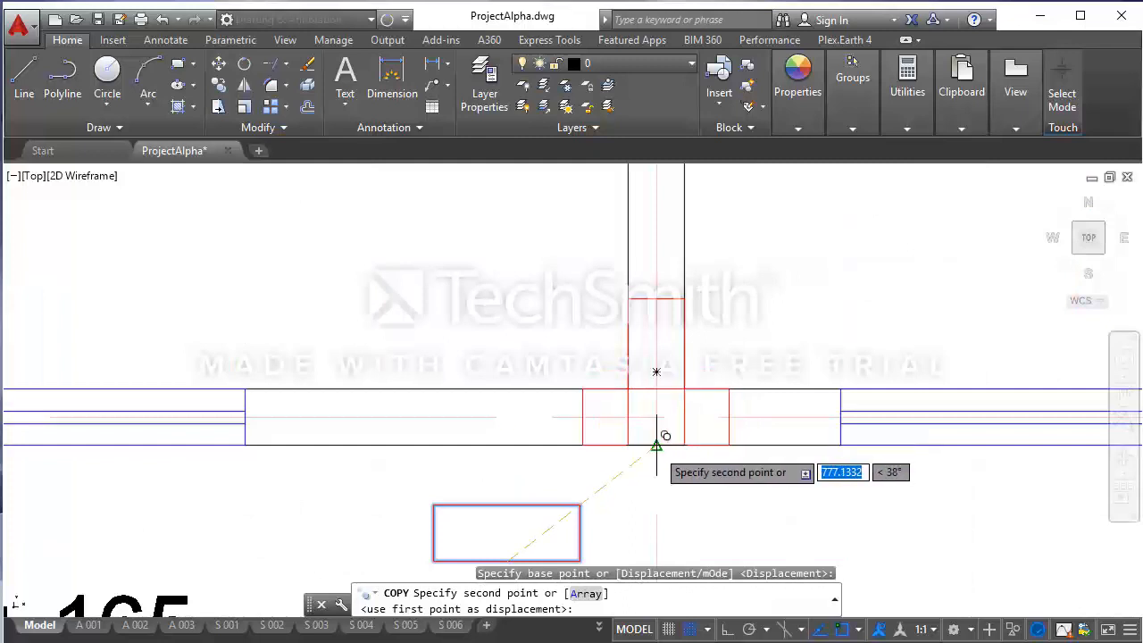
pyautogui.scroll(-1, 656, 443)
pyautogui.click(657, 444)
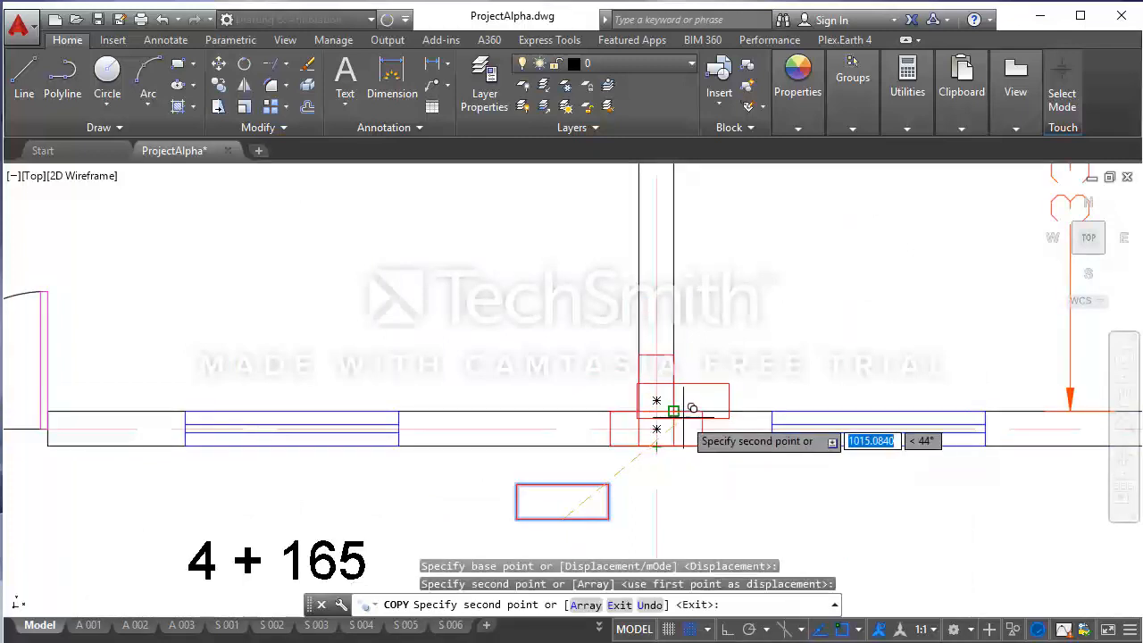
pyautogui.scroll(-1, 673, 446)
pyautogui.press('Escape')
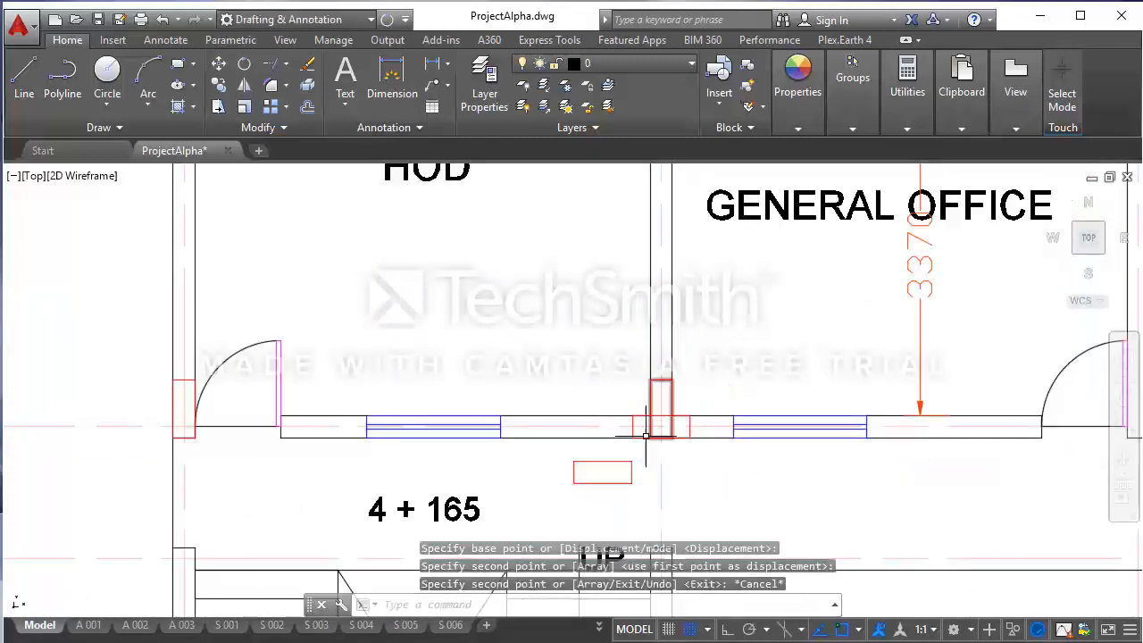
# - Delete the loose horizontal column below grid B and the vertical 230 x 600 column at grids B and 2
pyautogui.click(640, 479)
pyautogui.click(611, 468)
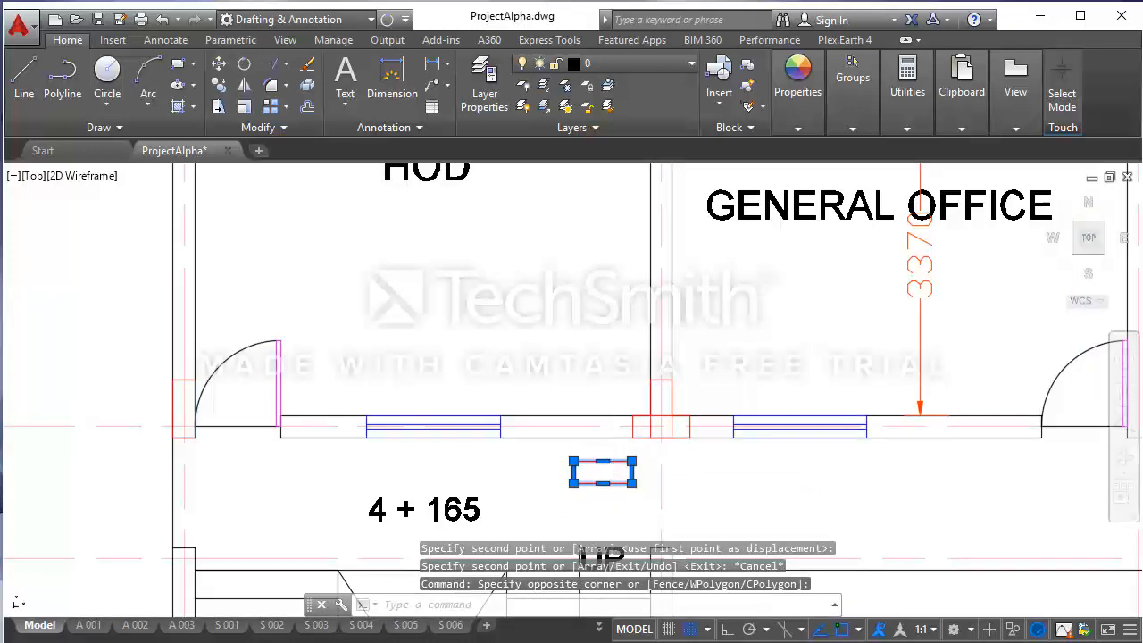
pyautogui.press('Delete')
pyautogui.click(651, 423)
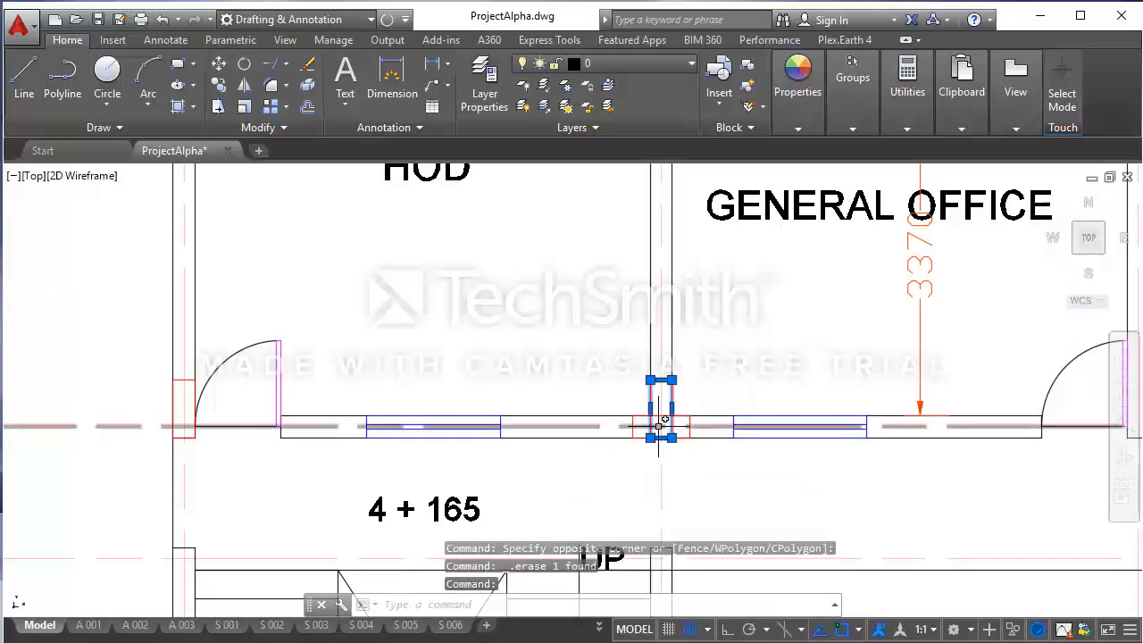
pyautogui.scroll(-5, 663, 427)
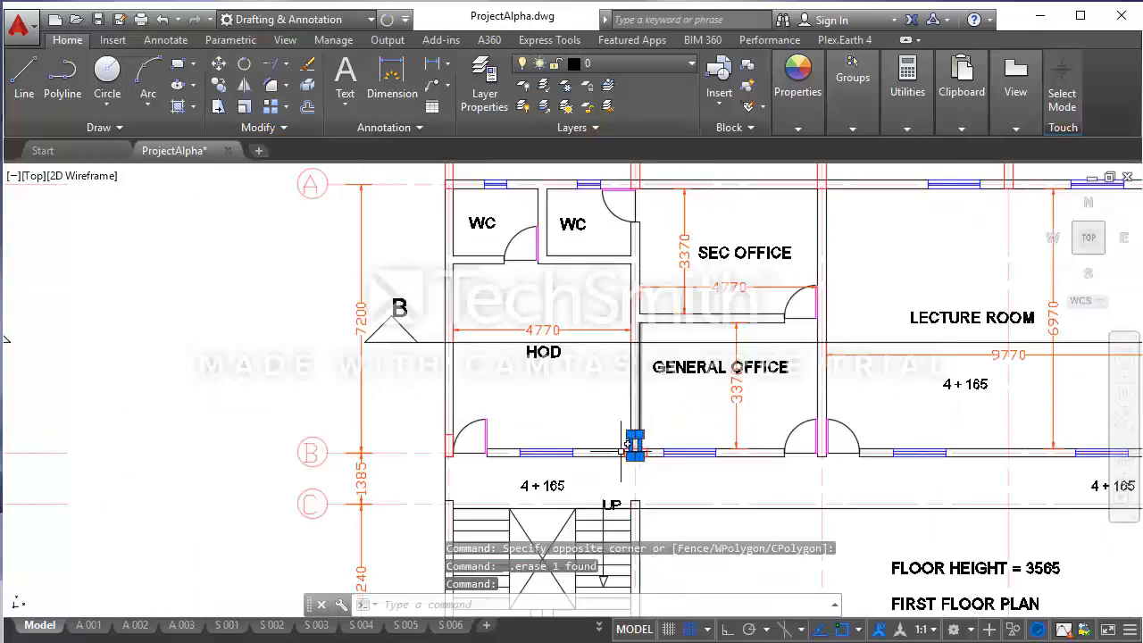
pyautogui.scroll(4, 622, 450)
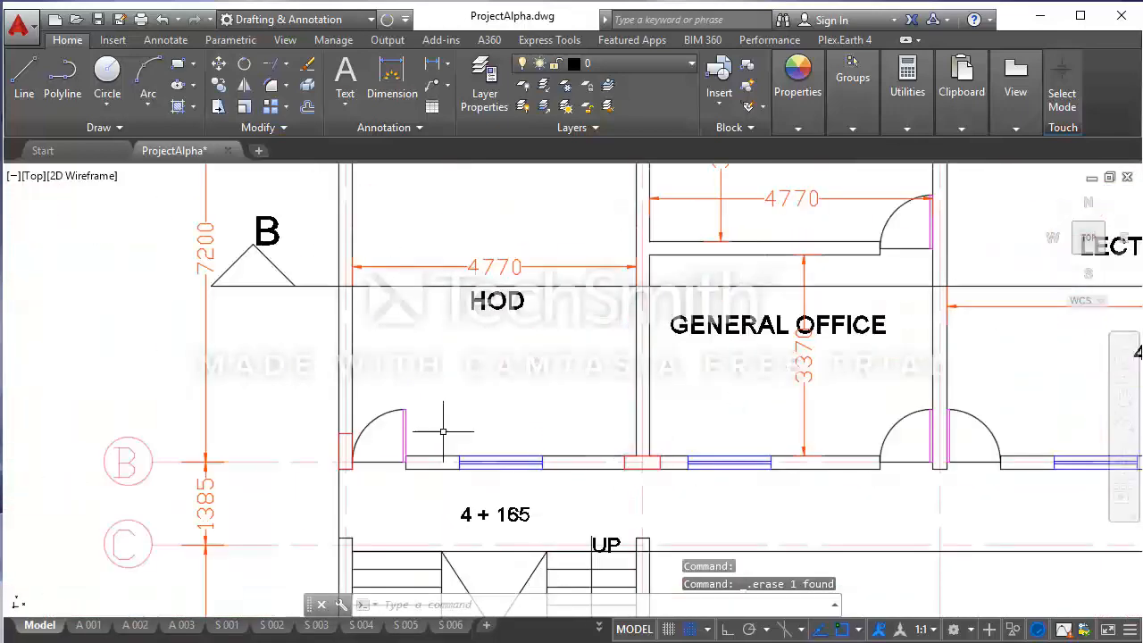
# - Copy the vertical 230 x 600 column at grids B and 1 from its grid intersection to the intersection of grids B and 3
pyautogui.scroll(-2, 391, 442)
pyautogui.moveTo(391, 443); pyautogui.dragTo(392, 472, button='middle')
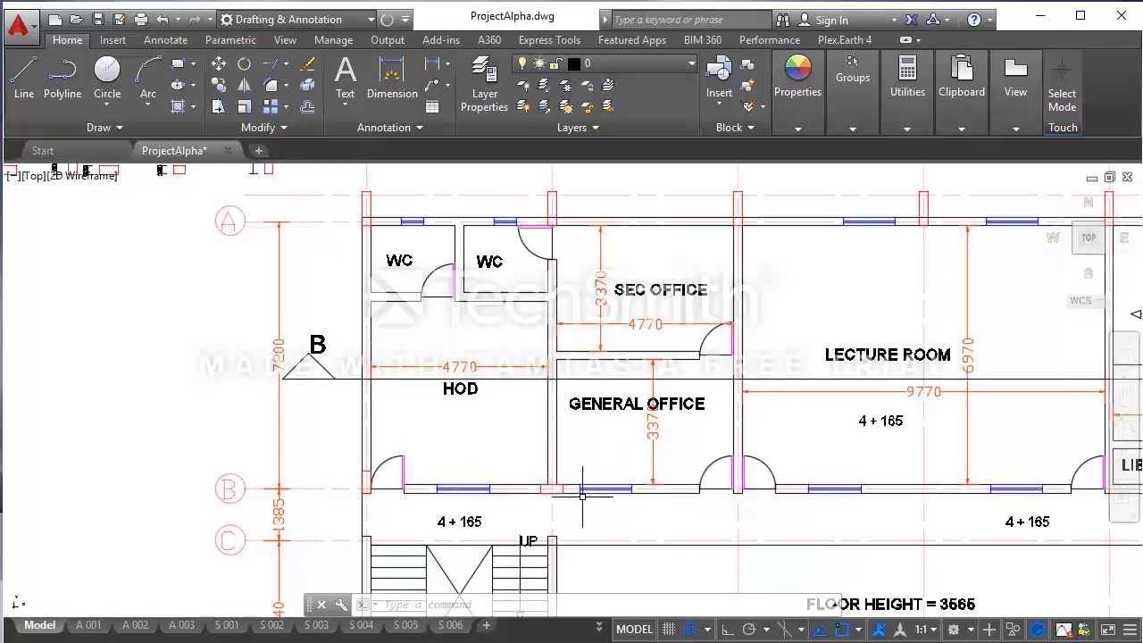
pyautogui.click(368, 478)
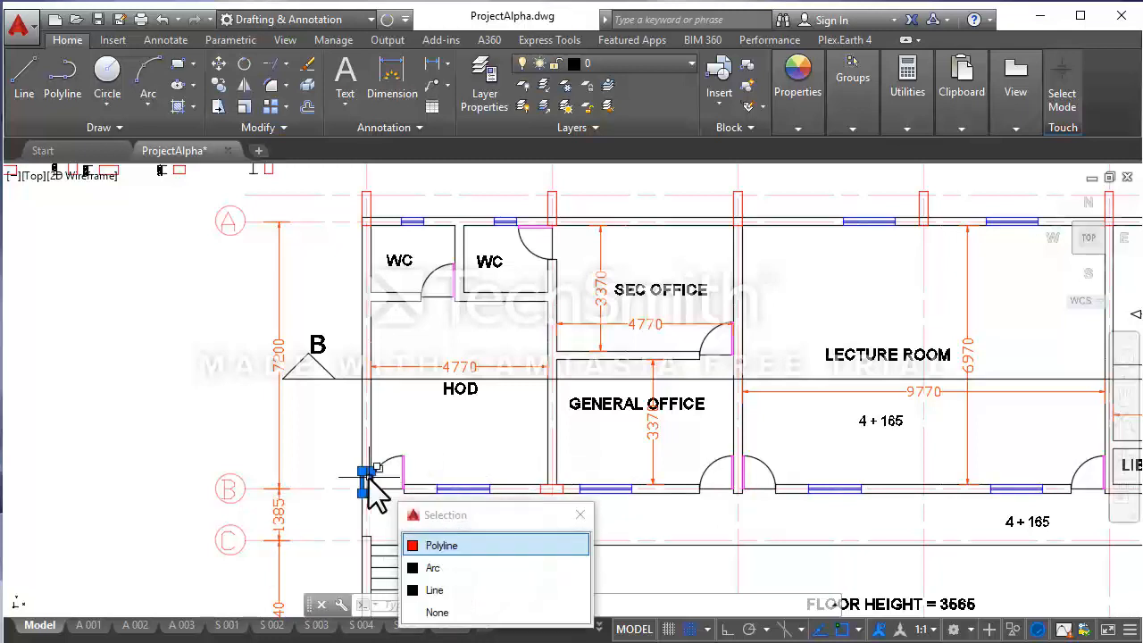
pyautogui.click(218, 89)
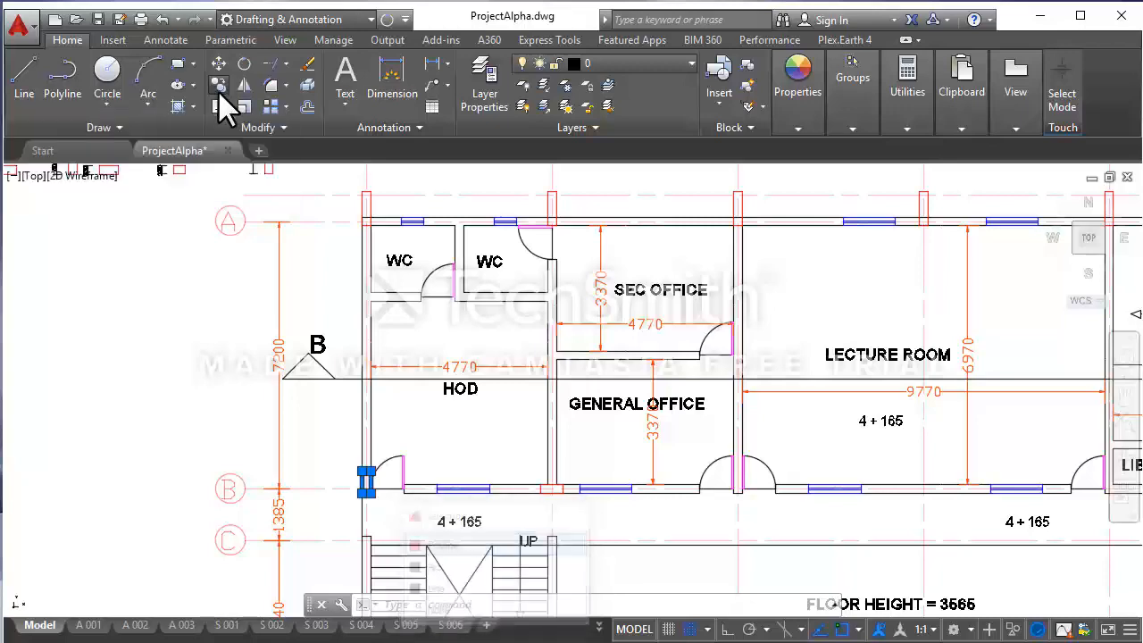
pyautogui.scroll(-3, 358, 451)
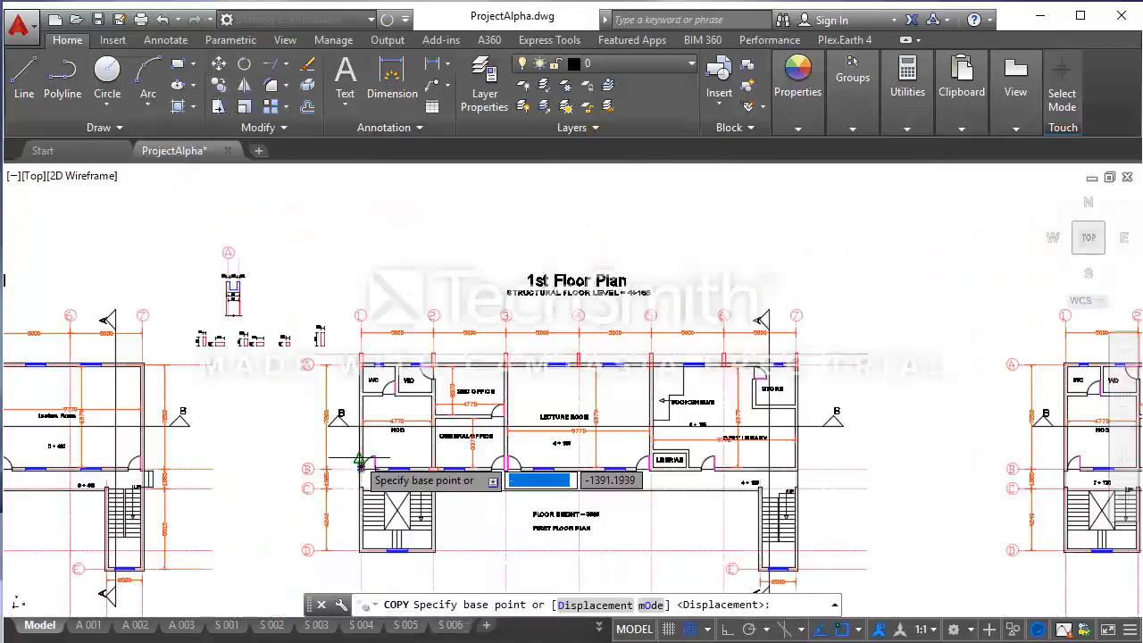
pyautogui.scroll(1, 338, 460)
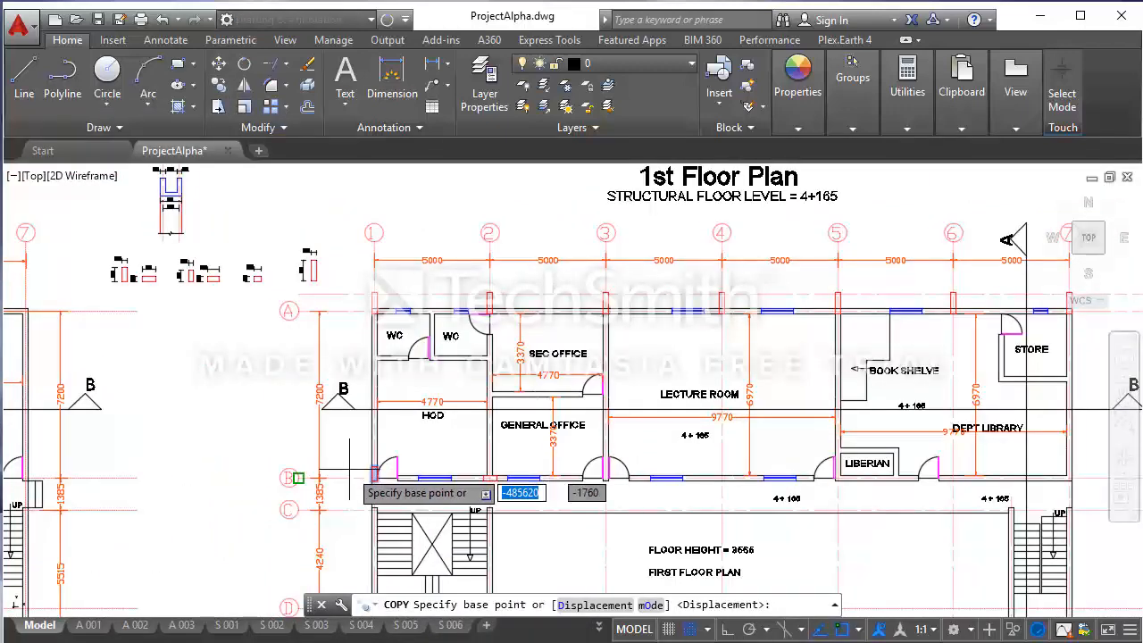
pyautogui.scroll(6, 362, 477)
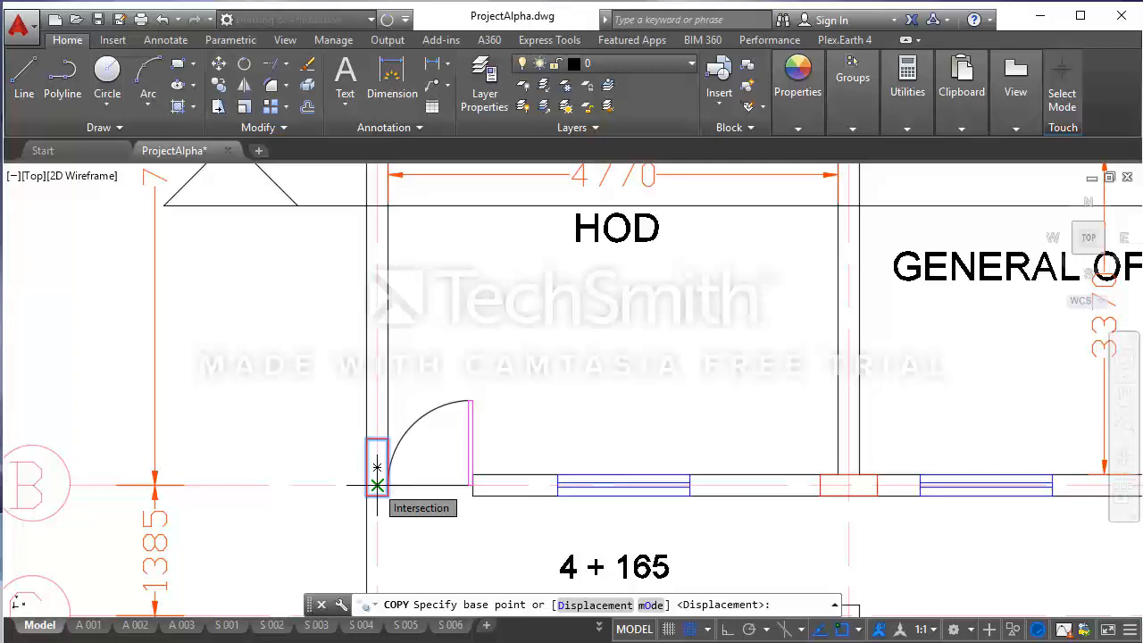
pyautogui.click(377, 485)
pyautogui.scroll(-4, 377, 473)
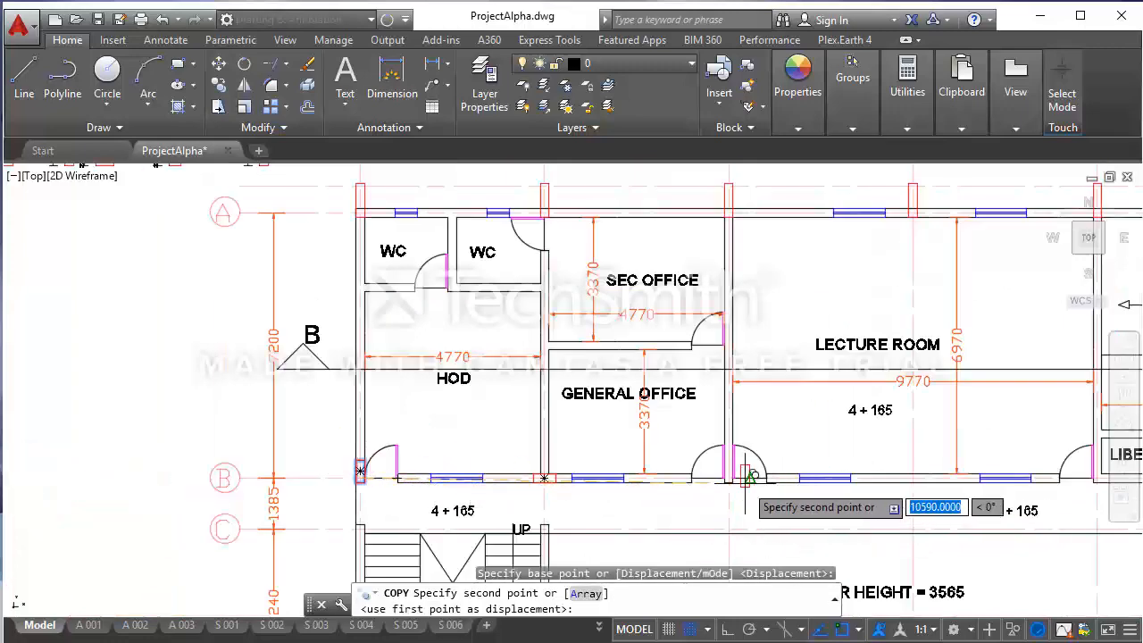
pyautogui.scroll(6, 738, 478)
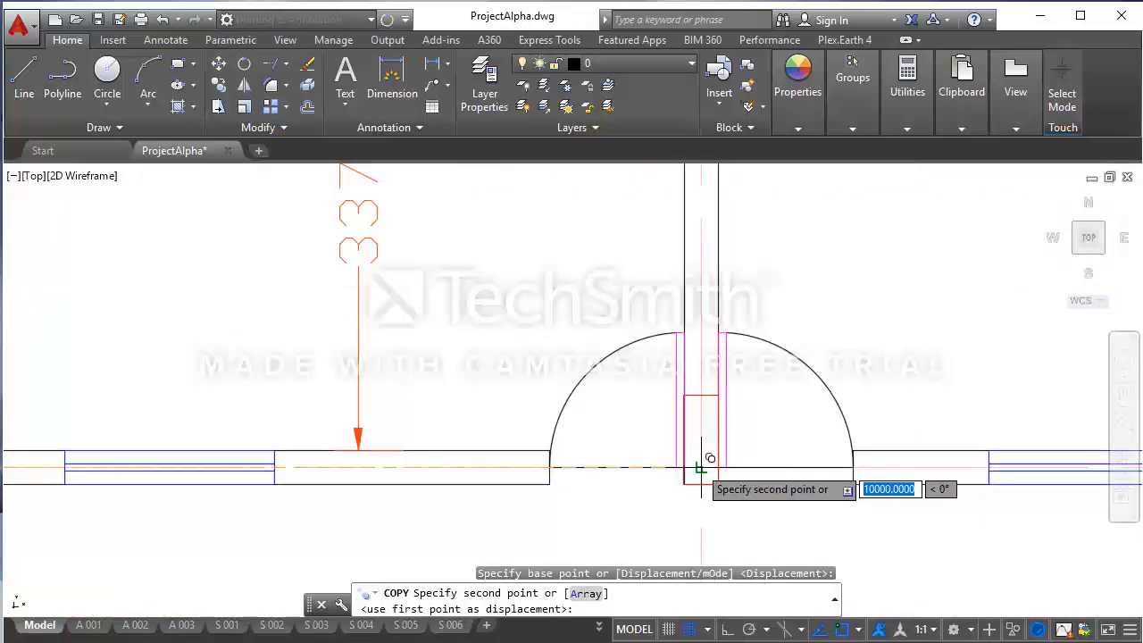
pyautogui.click(701, 468)
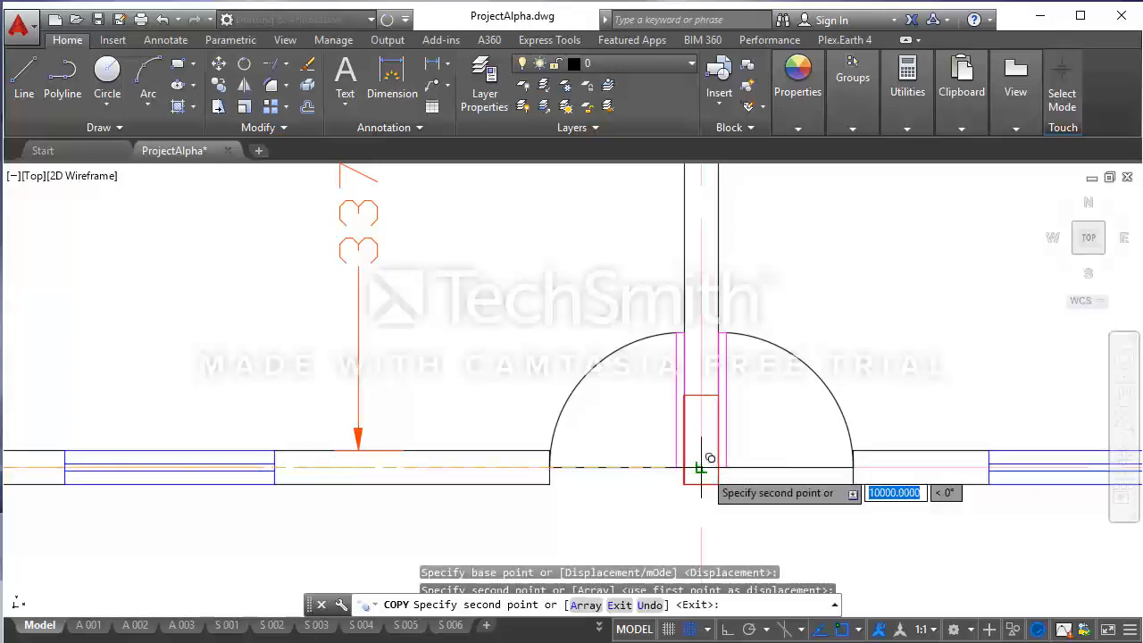
# - Place another copy of the vertical 230 x 600 column at the intersection of grids B and 5
pyautogui.scroll(-4, 516, 446)
pyautogui.scroll(-3, 626, 451)
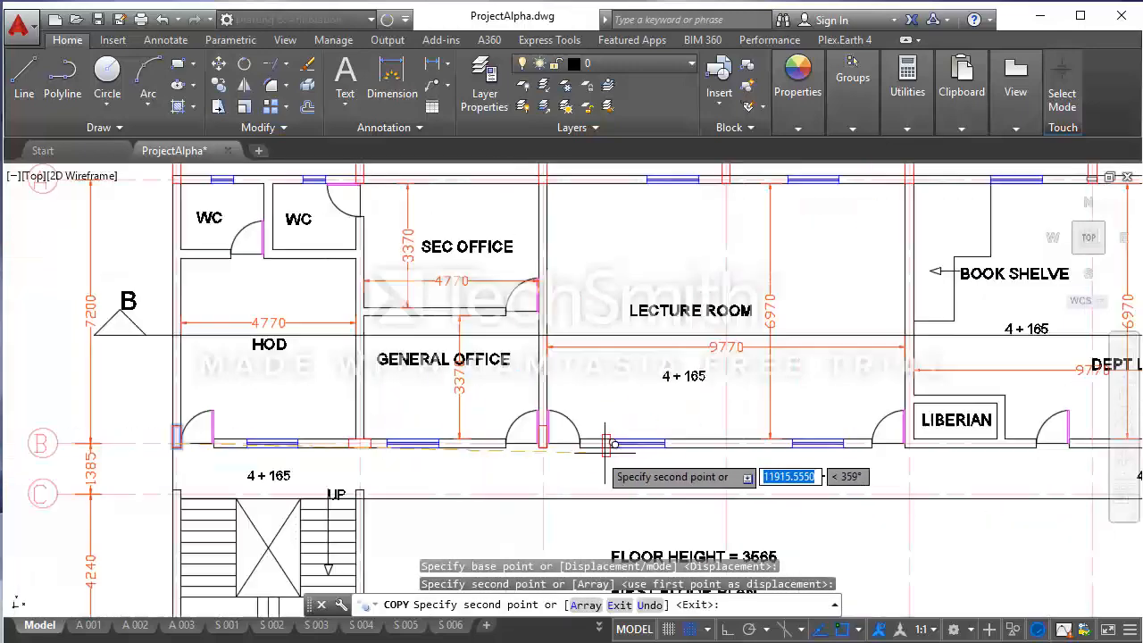
pyautogui.scroll(-2, 625, 429)
pyautogui.scroll(5, 792, 440)
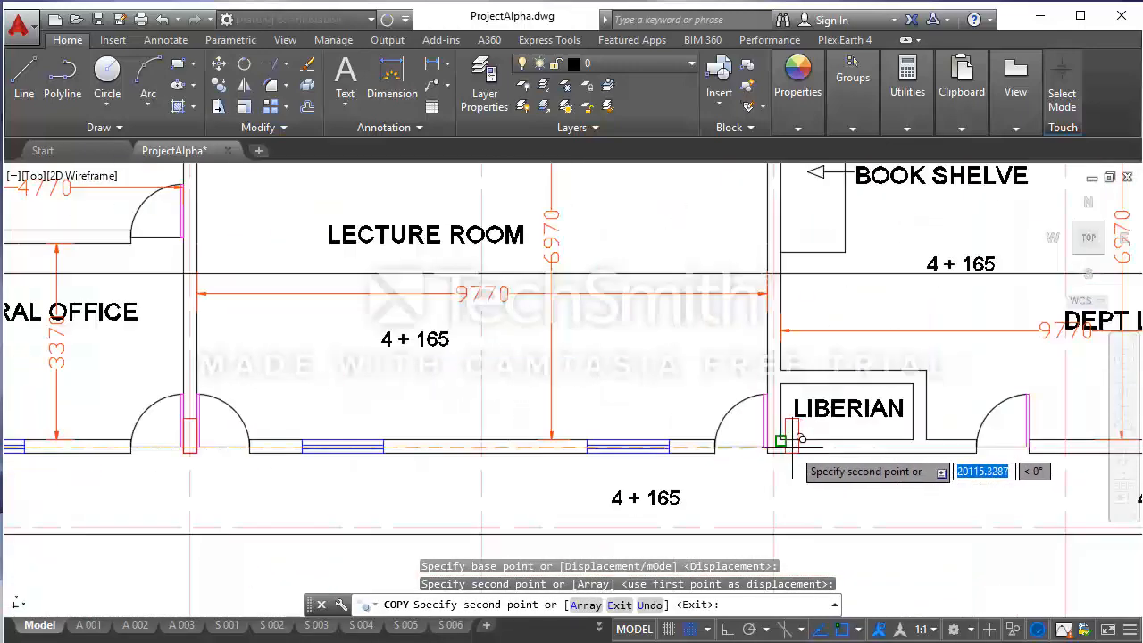
pyautogui.scroll(2, 791, 441)
pyautogui.click(755, 440)
pyautogui.scroll(-2, 544, 434)
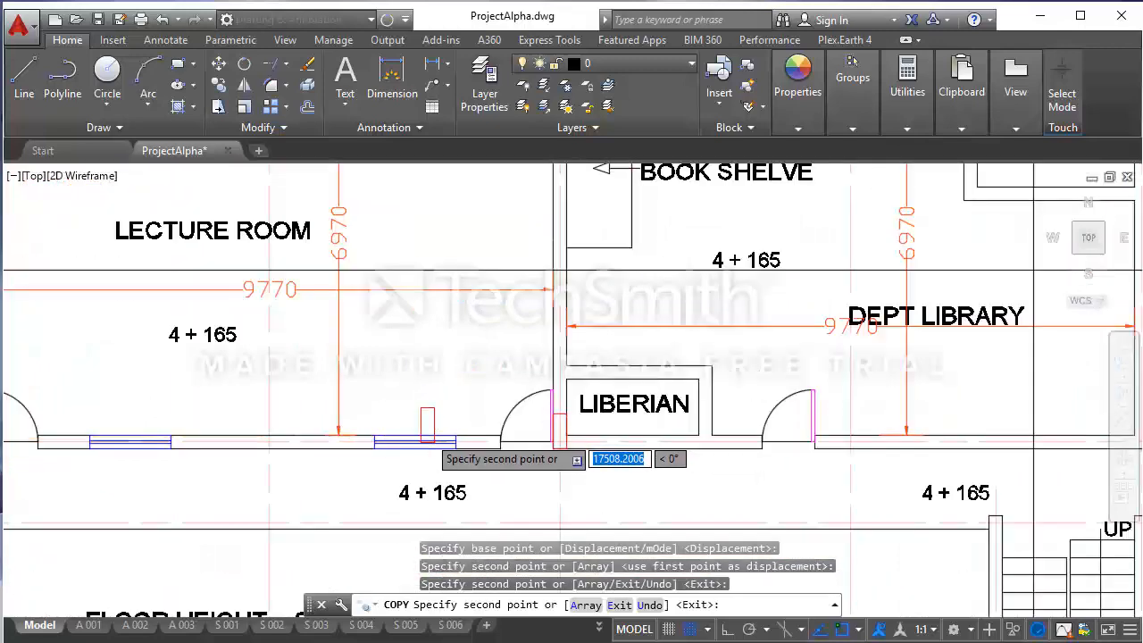
# - Place a last copy of the vertical 230 x 600 column at the intersection of grids B and 7 and end the copying
pyautogui.scroll(-4, 544, 437)
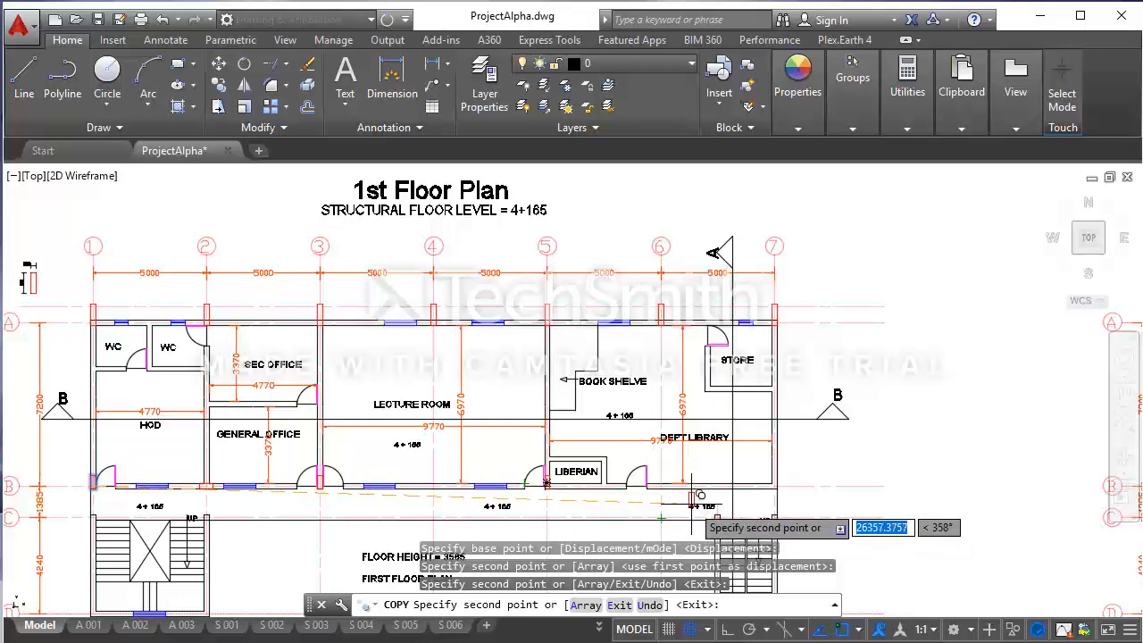
pyautogui.scroll(2, 777, 492)
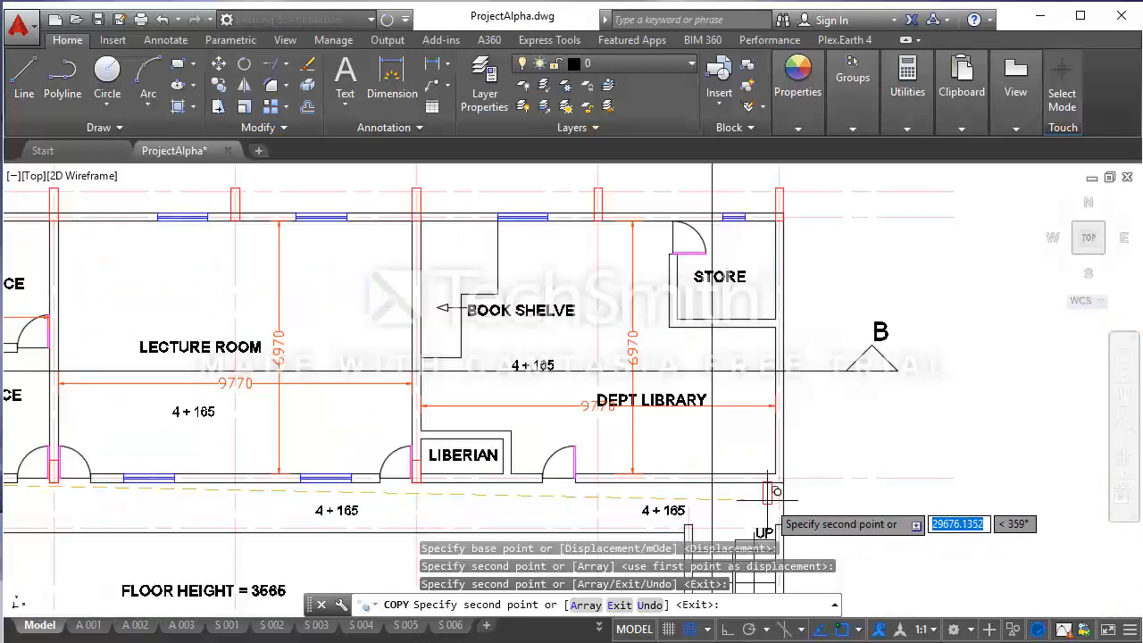
pyautogui.scroll(3, 776, 492)
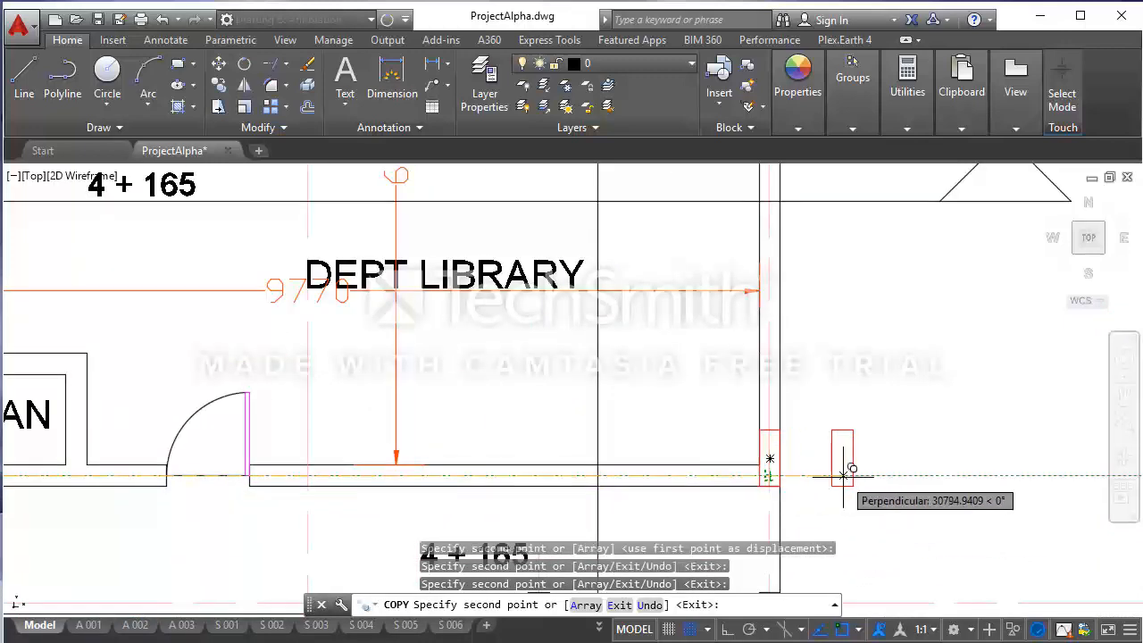
pyautogui.scroll(-5, 843, 475)
pyautogui.press('Escape')
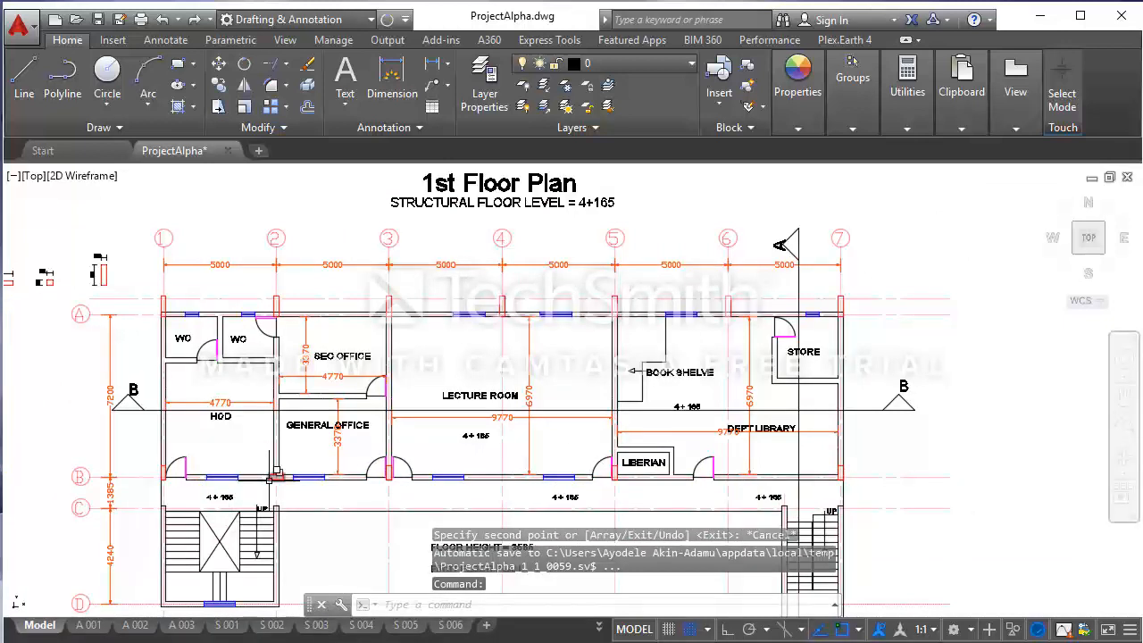
# - Copy the horizontal 600 x 230 column at grids B and 2 by its lower-edge midpoint onto the wall's lower line at grid 4
pyautogui.click(270, 462)
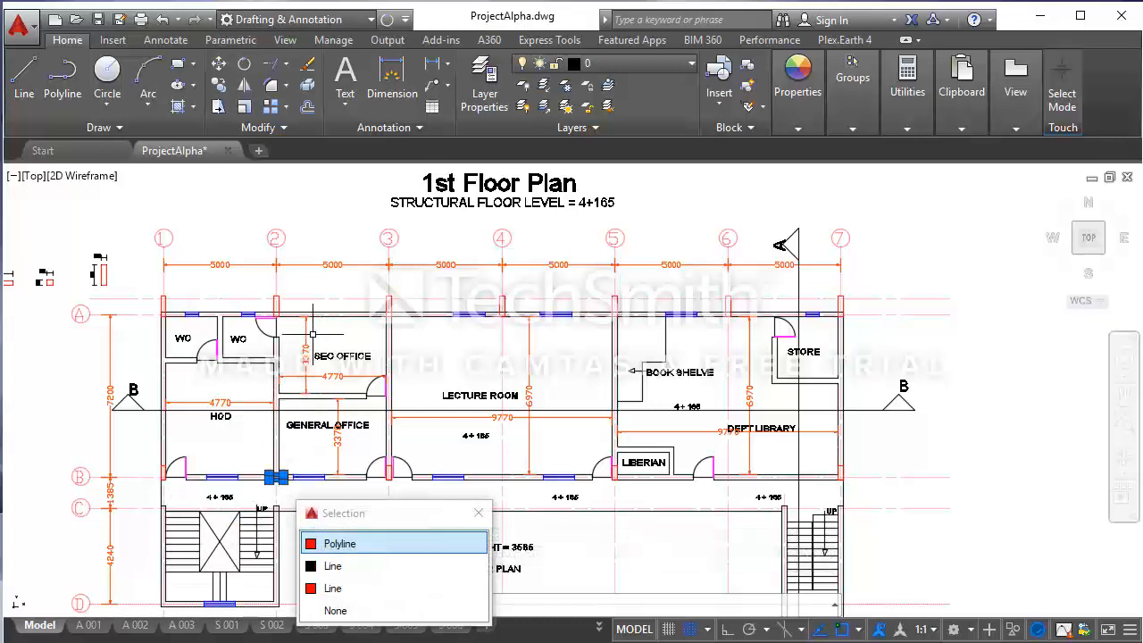
pyautogui.scroll(2, 313, 456)
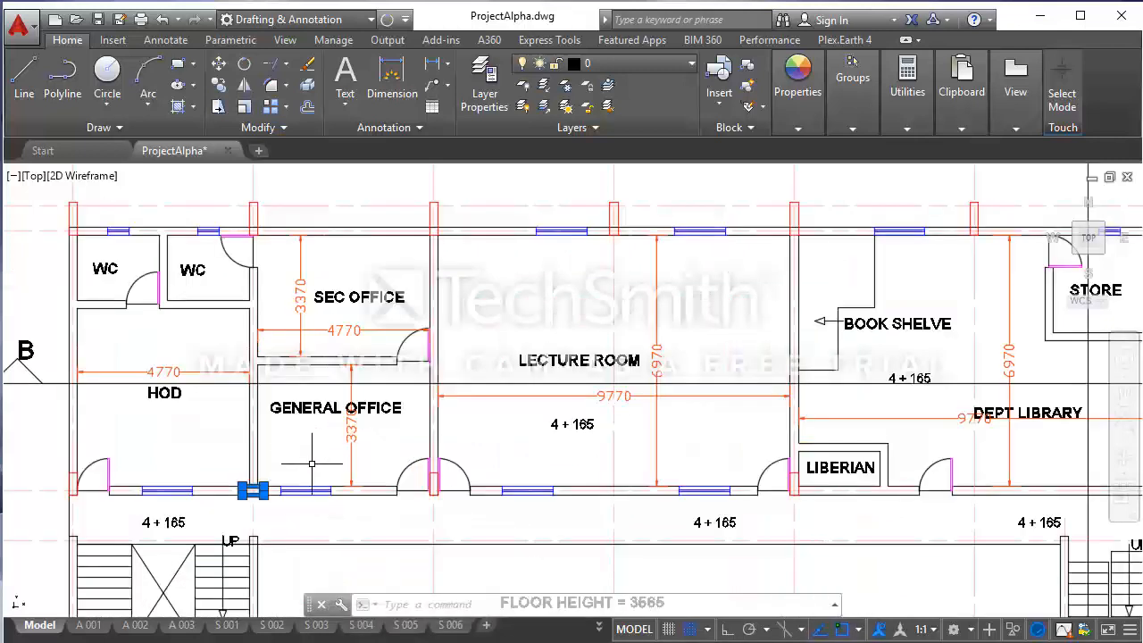
pyautogui.click(216, 86)
pyautogui.scroll(4, 256, 461)
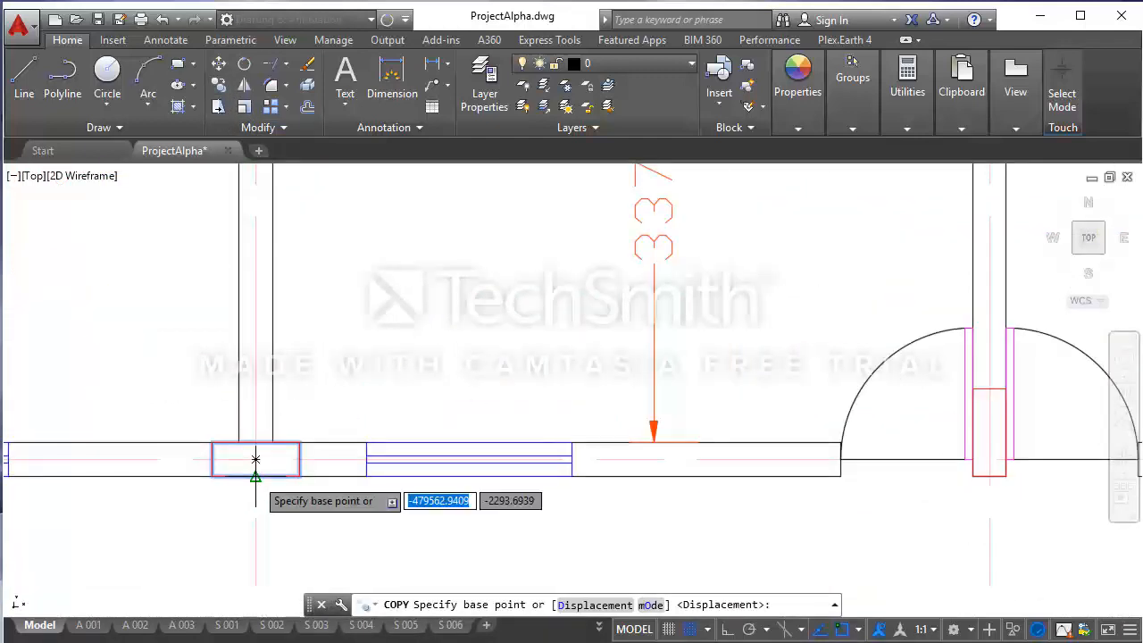
pyautogui.click(256, 459)
pyautogui.scroll(-4, 255, 474)
pyautogui.scroll(-3, 345, 485)
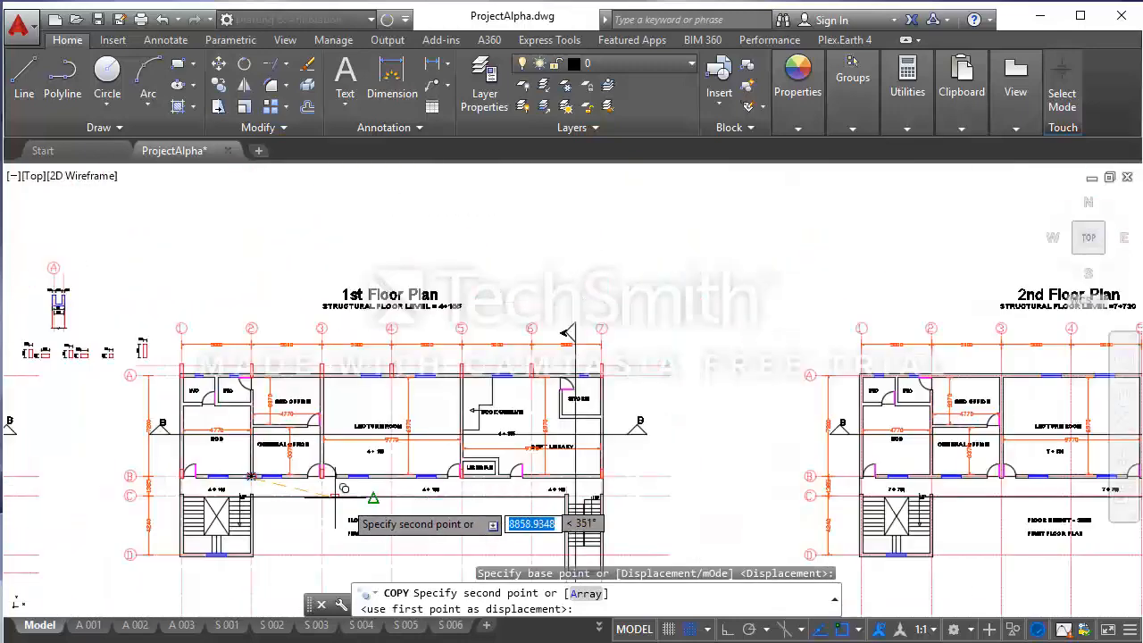
pyautogui.scroll(6, 388, 487)
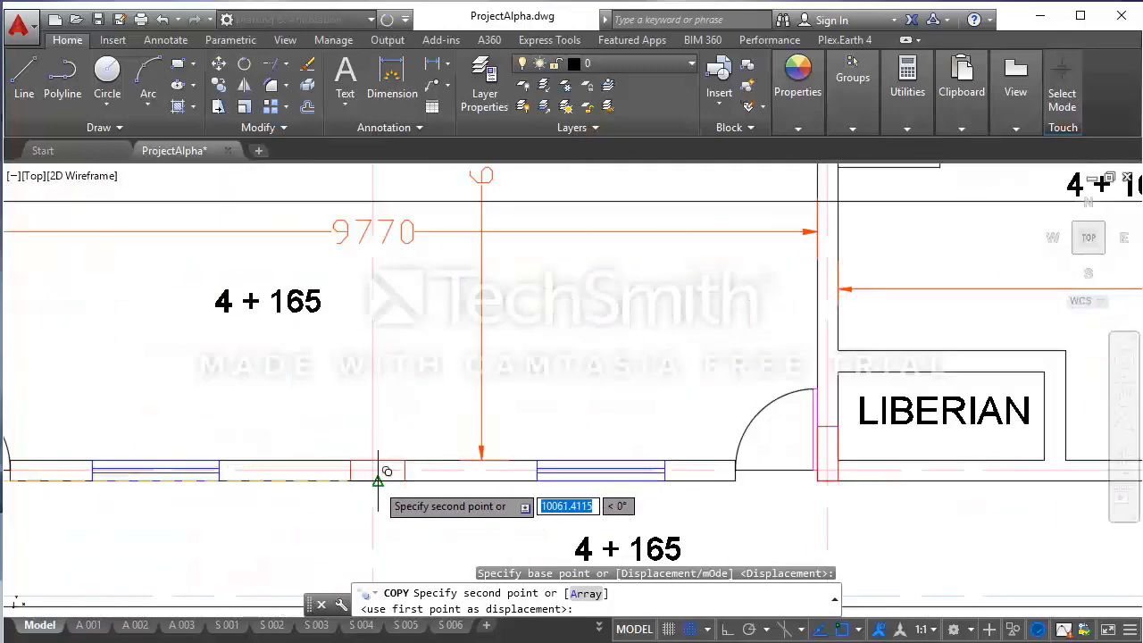
pyautogui.click(373, 481)
# - Place another copy of the horizontal 600 x 230 column on grid B at grid 6 and end the copying
pyautogui.scroll(-4, 375, 487)
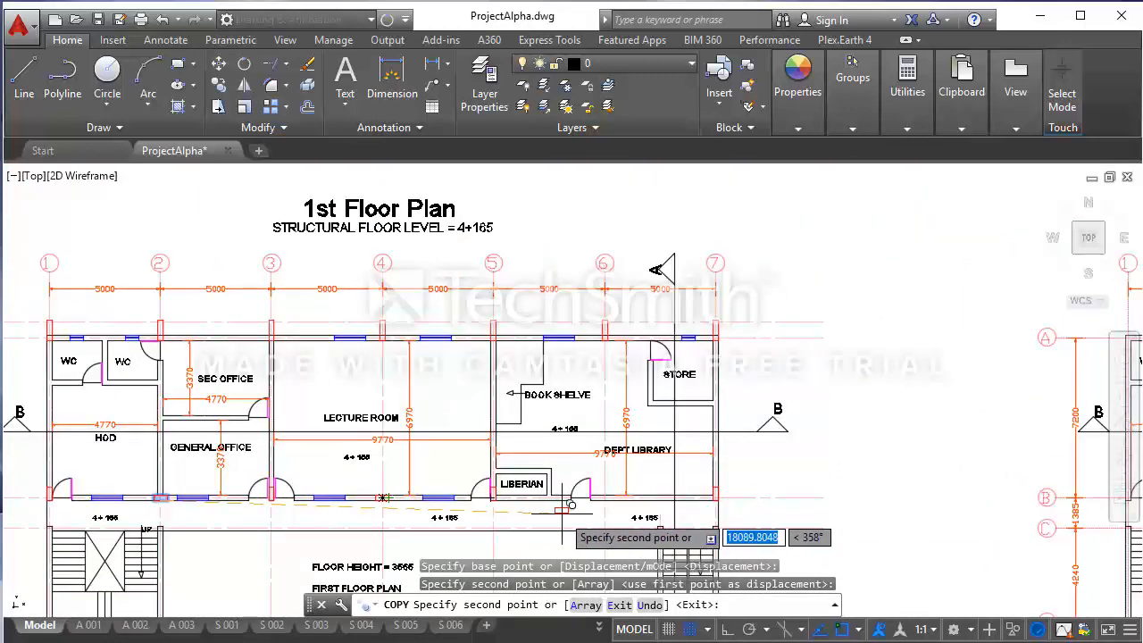
pyautogui.scroll(5, 621, 509)
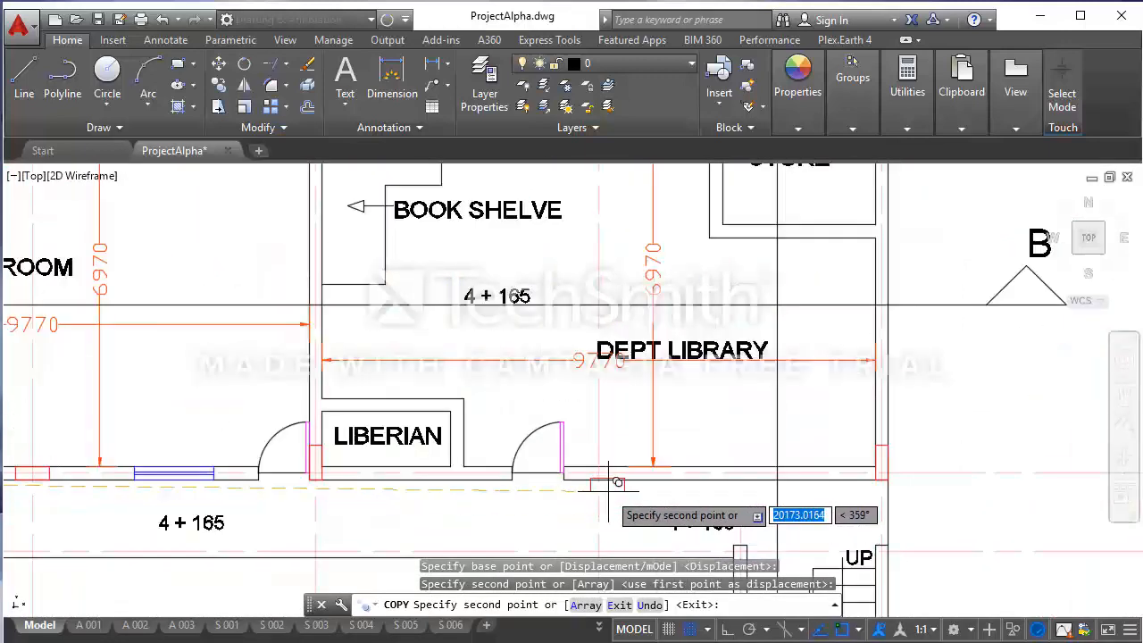
pyautogui.scroll(-4, 539, 497)
pyautogui.scroll(2, 591, 533)
pyautogui.moveTo(591, 533); pyautogui.dragTo(587, 547, button='middle')
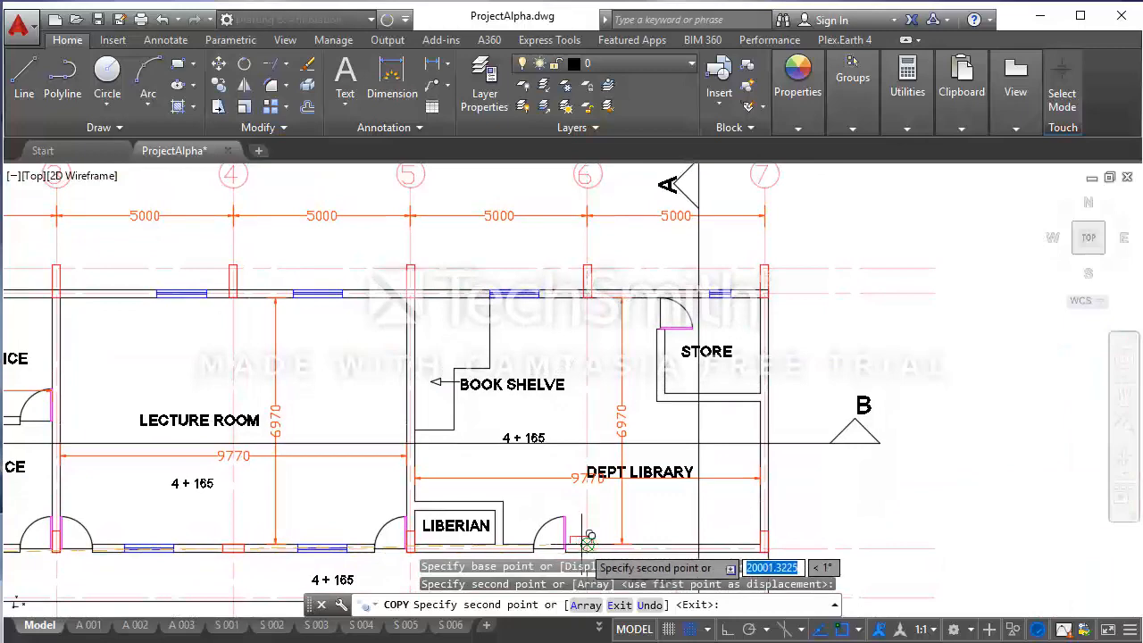
pyautogui.scroll(2, 588, 545)
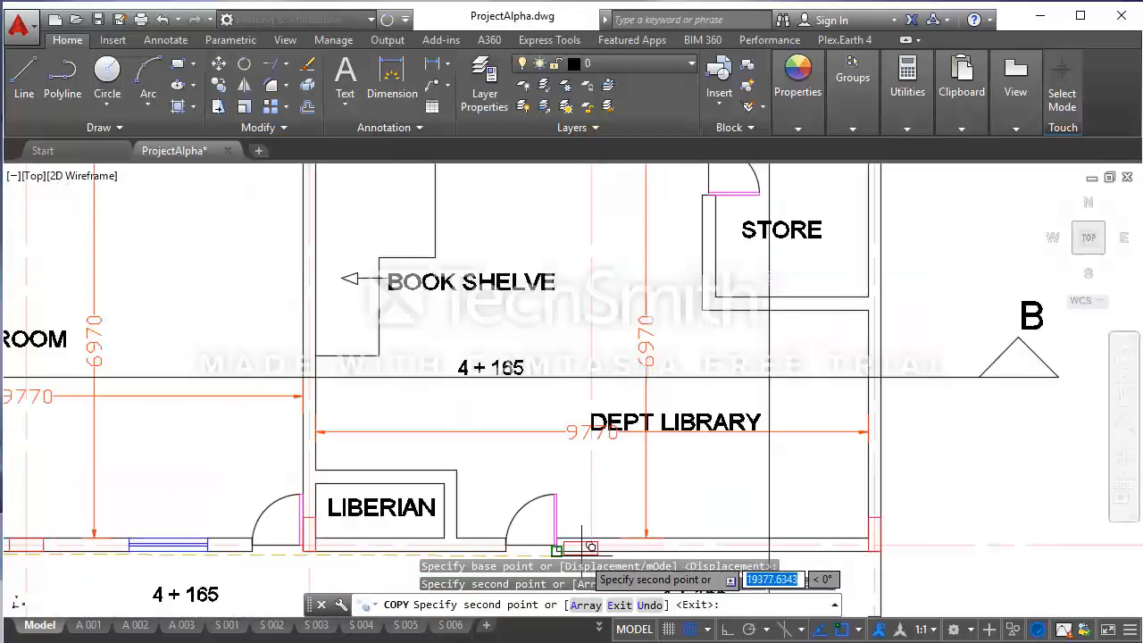
pyautogui.scroll(4, 595, 546)
pyautogui.moveTo(597, 547); pyautogui.dragTo(590, 440, button='middle')
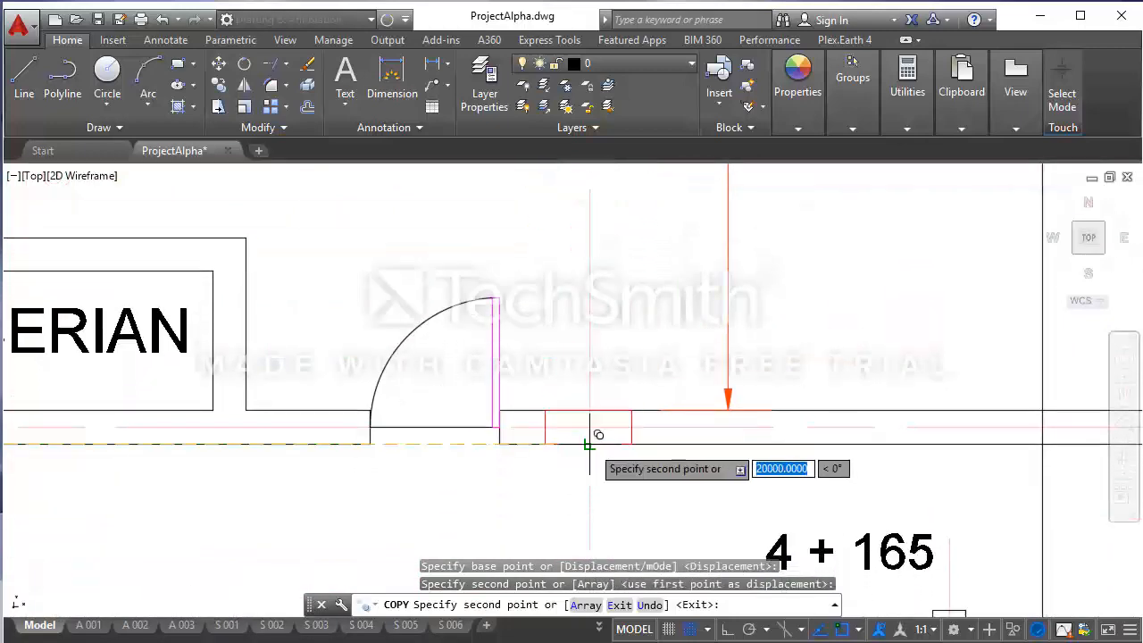
pyautogui.click(568, 455)
pyautogui.scroll(-6, 576, 464)
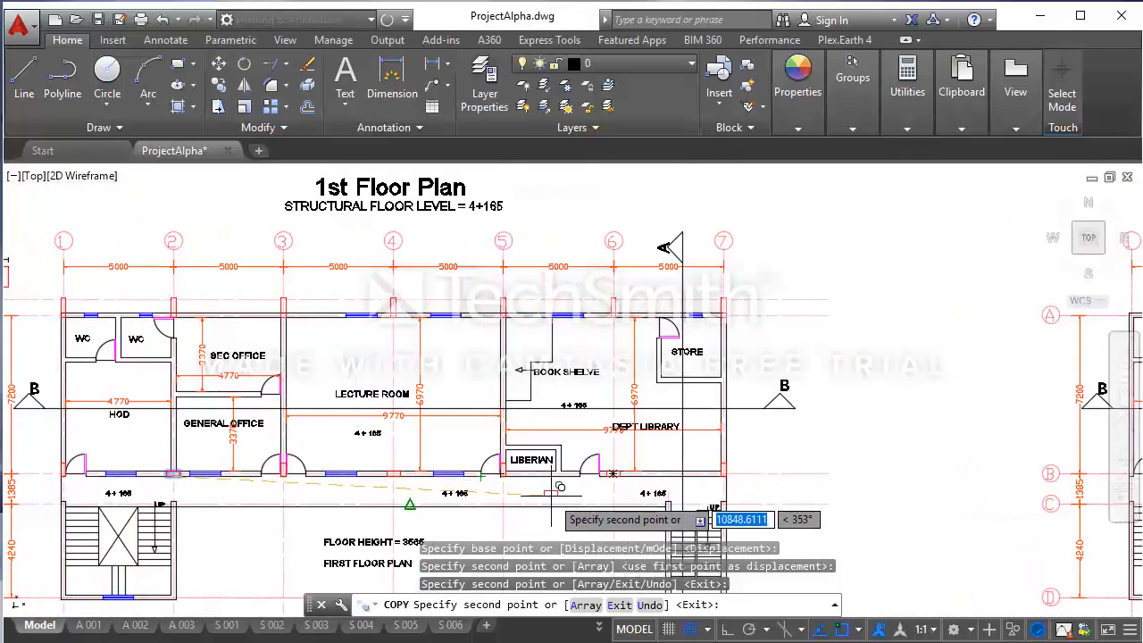
pyautogui.moveTo(554, 433); pyautogui.dragTo(691, 438, button='middle')
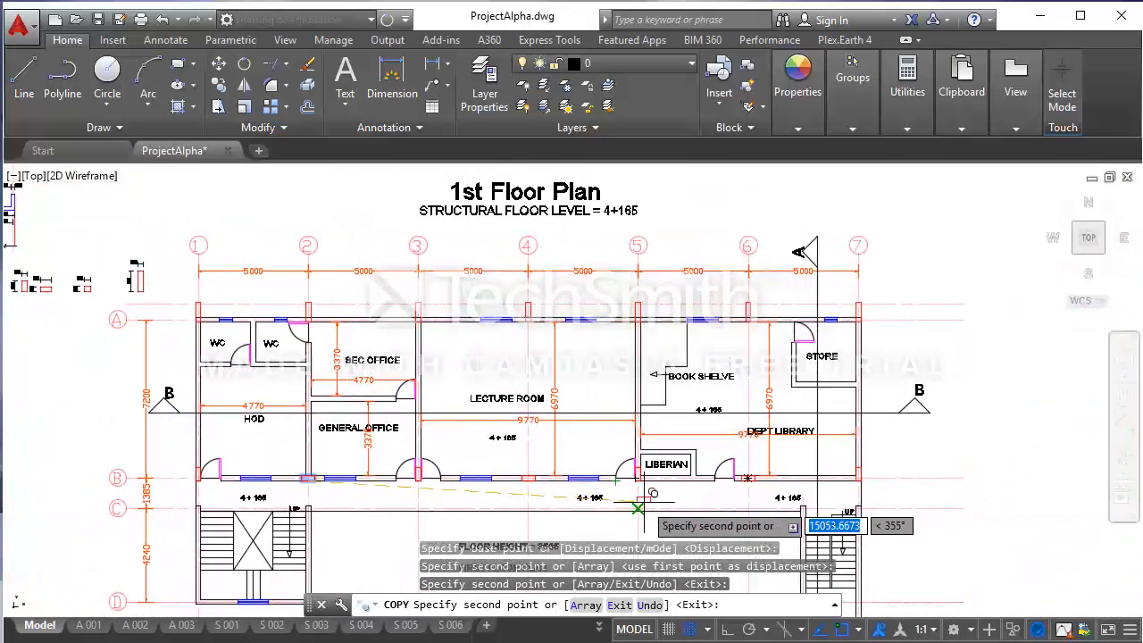
pyautogui.press('Escape')
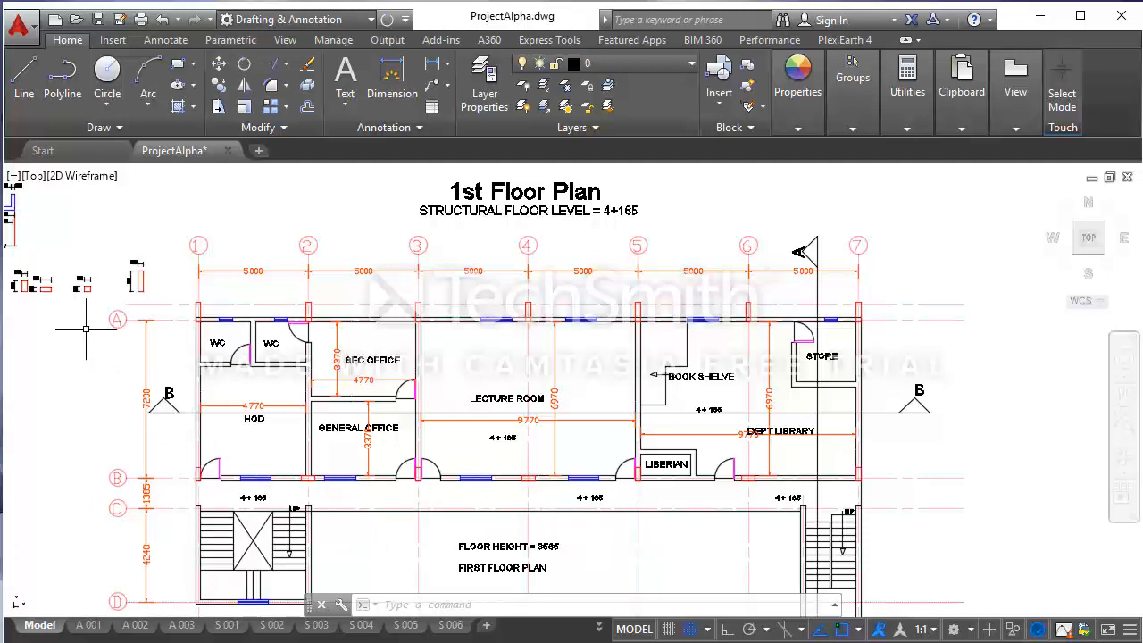
# - Copy the vertical 230 x 500 column from the column details to the empty space outside the stair wall near grids C and 1
pyautogui.moveTo(86, 328)
pyautogui.mouseDown(button='middle')
pyautogui.moveTo(107, 355)
pyautogui.moveTo(467, 422)
pyautogui.mouseUp(button='middle')
pyautogui.scroll(4, 392, 375)
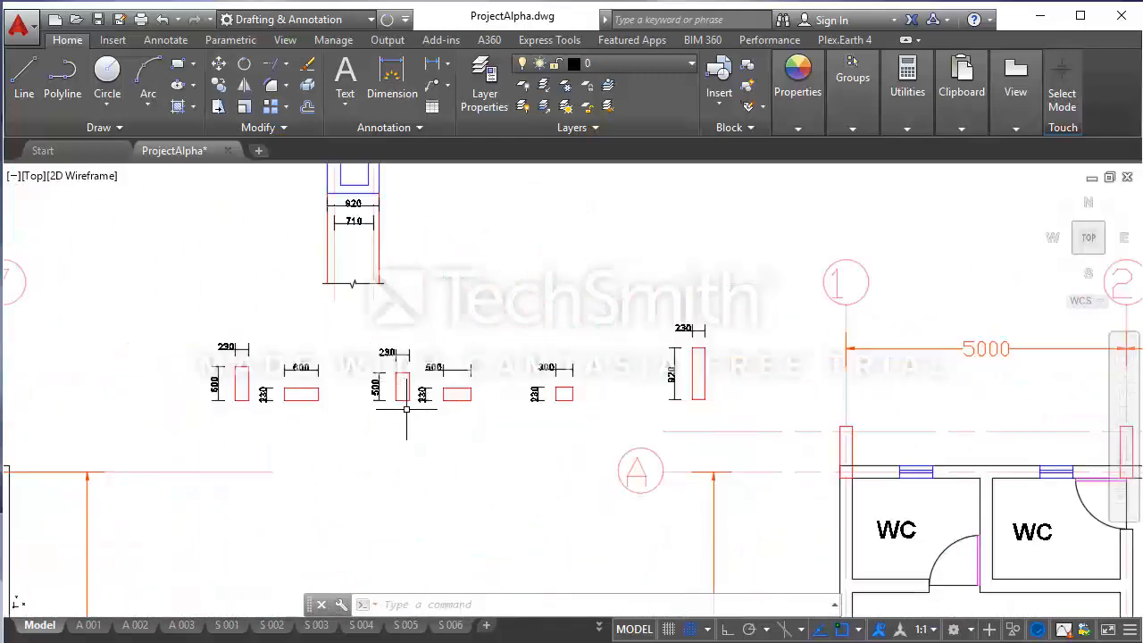
pyautogui.scroll(2, 407, 410)
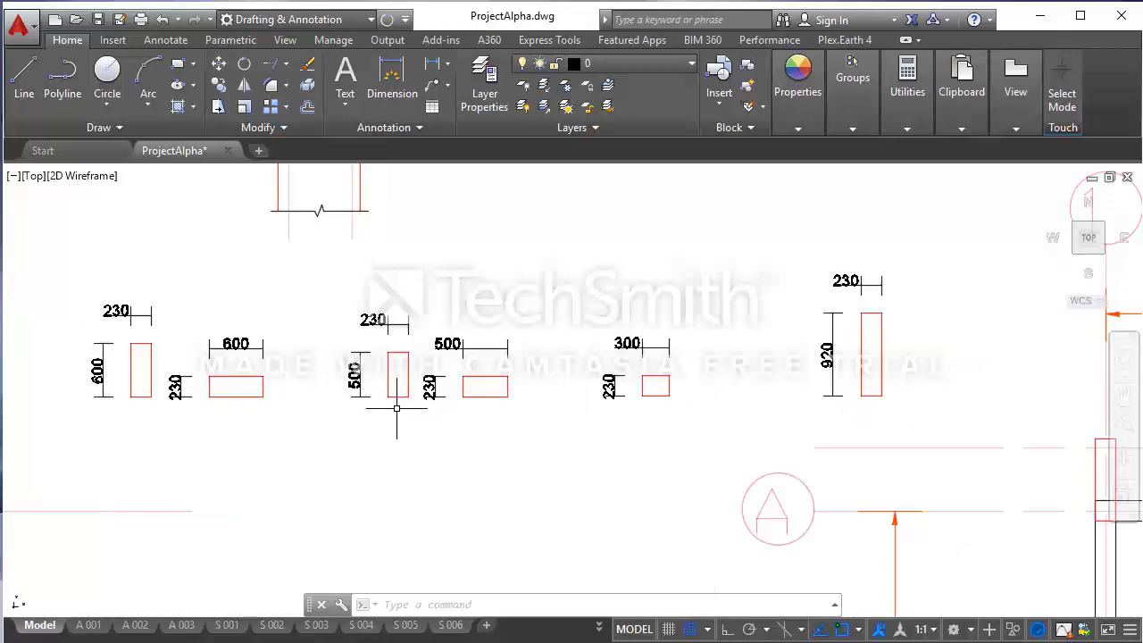
pyautogui.click(406, 410)
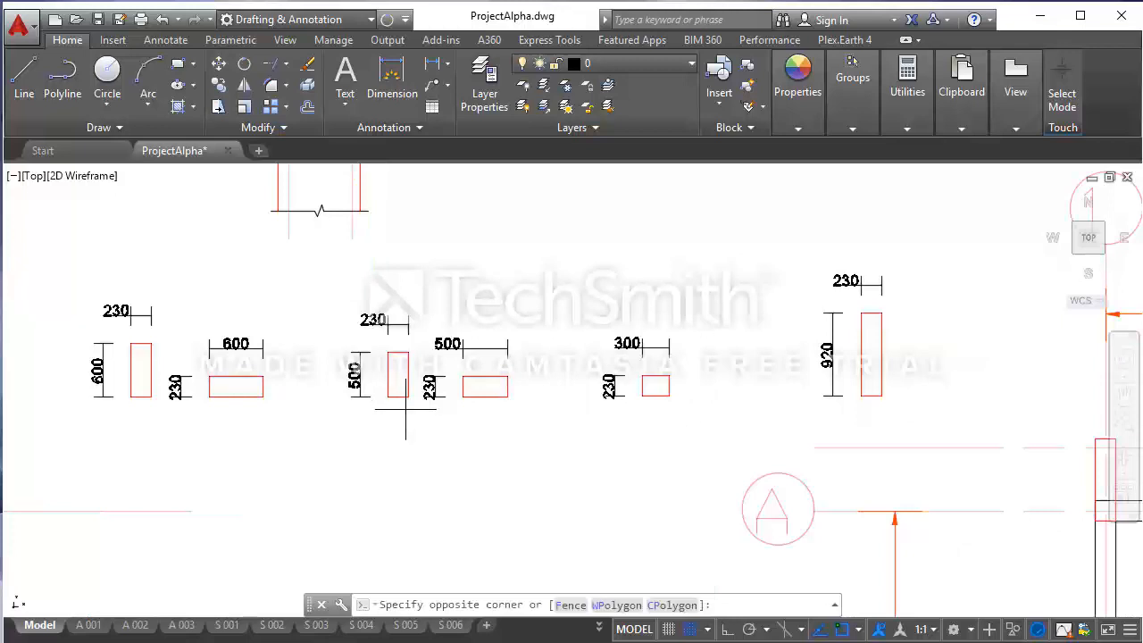
pyautogui.click(401, 379)
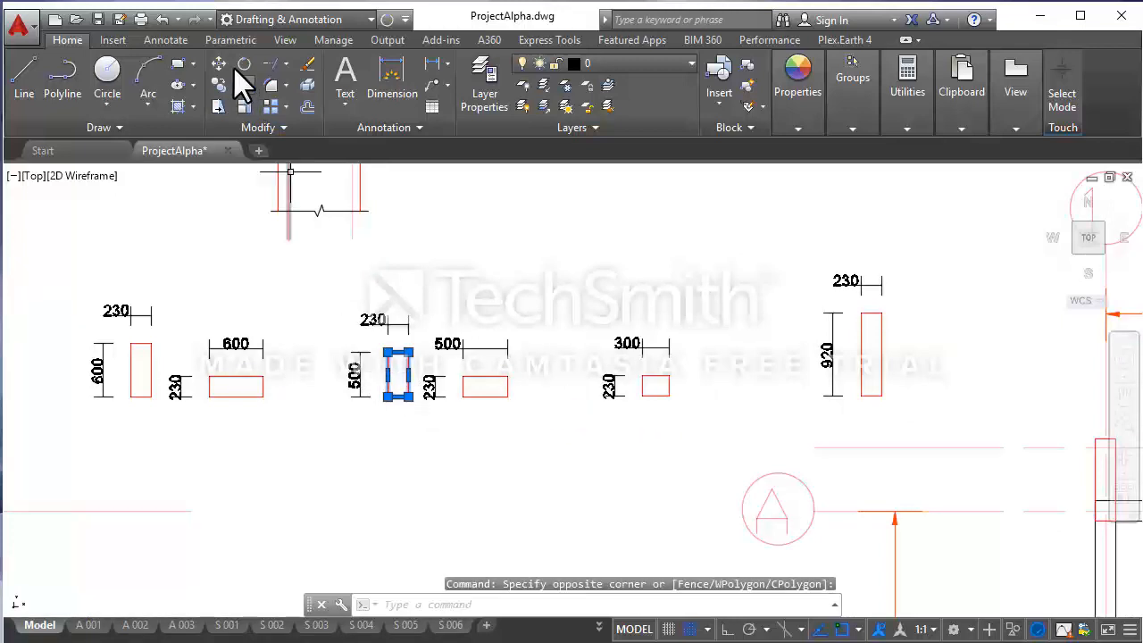
pyautogui.click(216, 84)
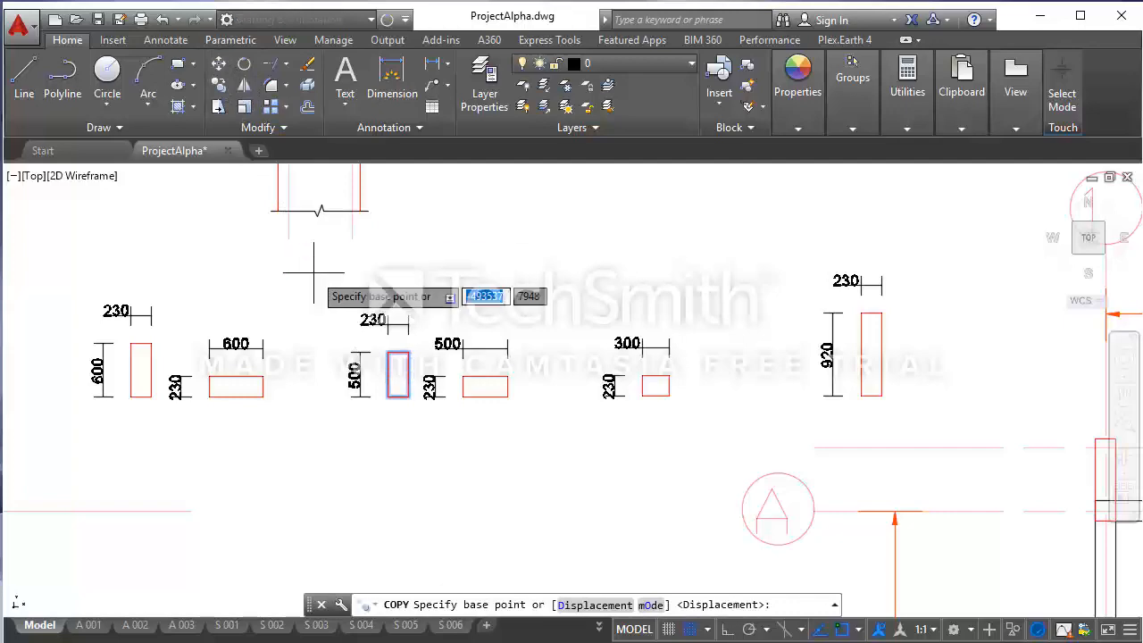
pyautogui.click(398, 399)
pyautogui.scroll(-8, 399, 412)
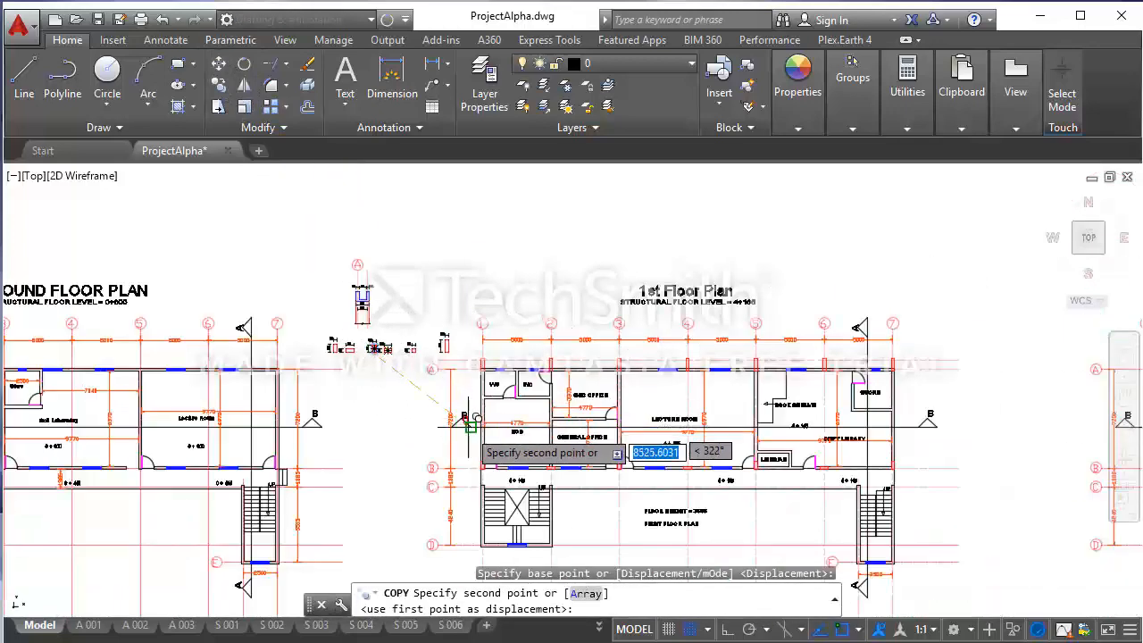
pyautogui.scroll(6, 484, 506)
pyautogui.scroll(-4, 446, 504)
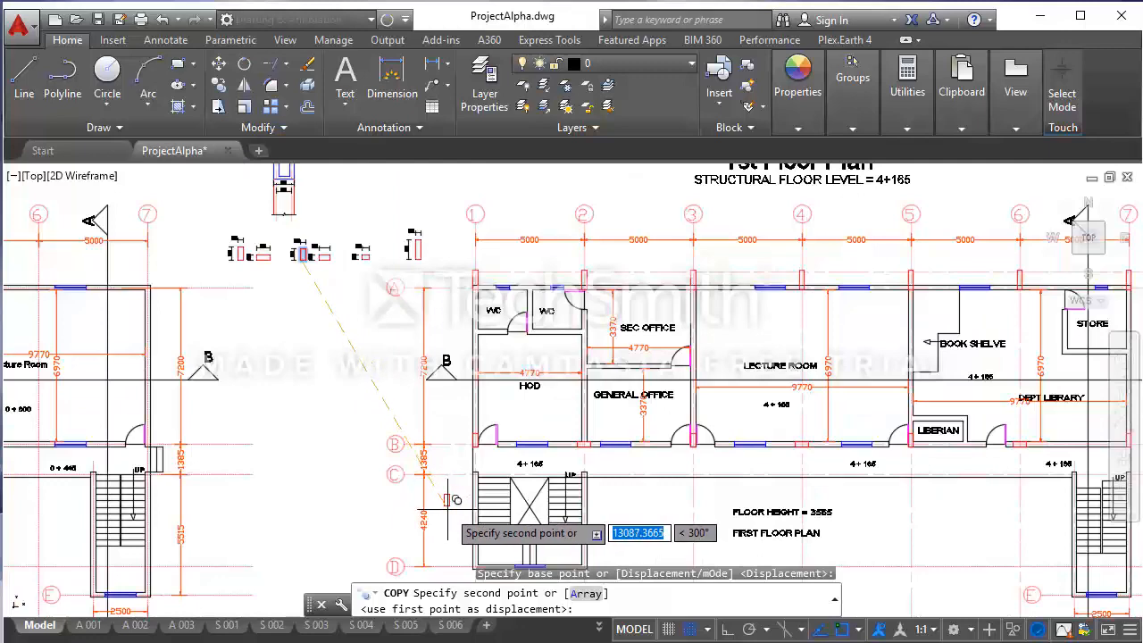
pyautogui.scroll(-3, 452, 500)
pyautogui.scroll(3, 452, 499)
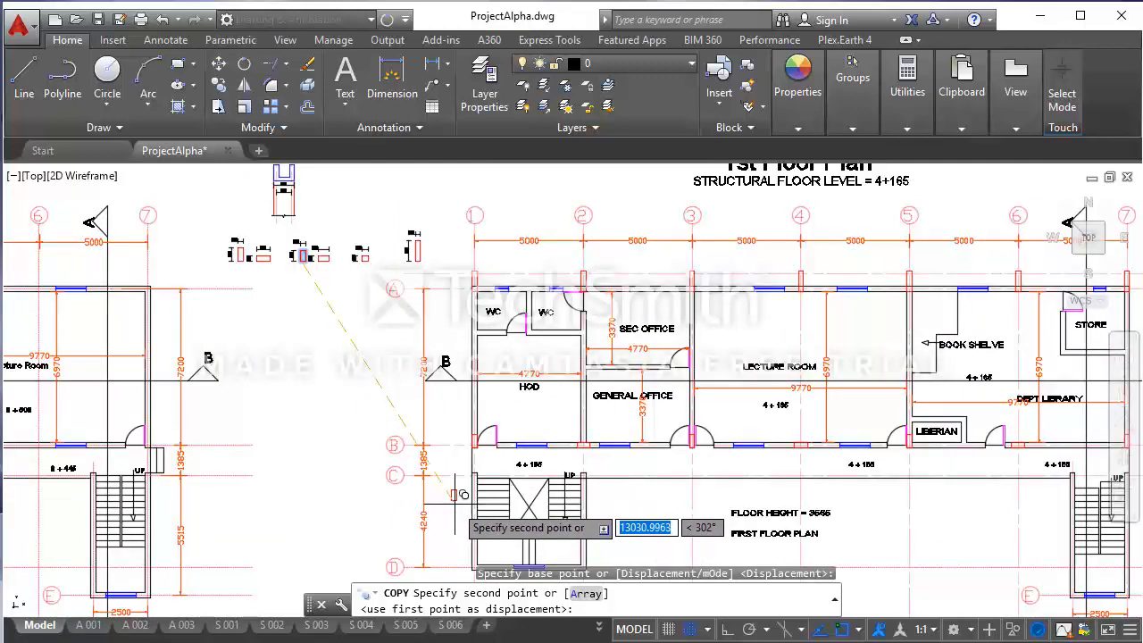
pyautogui.click(454, 495)
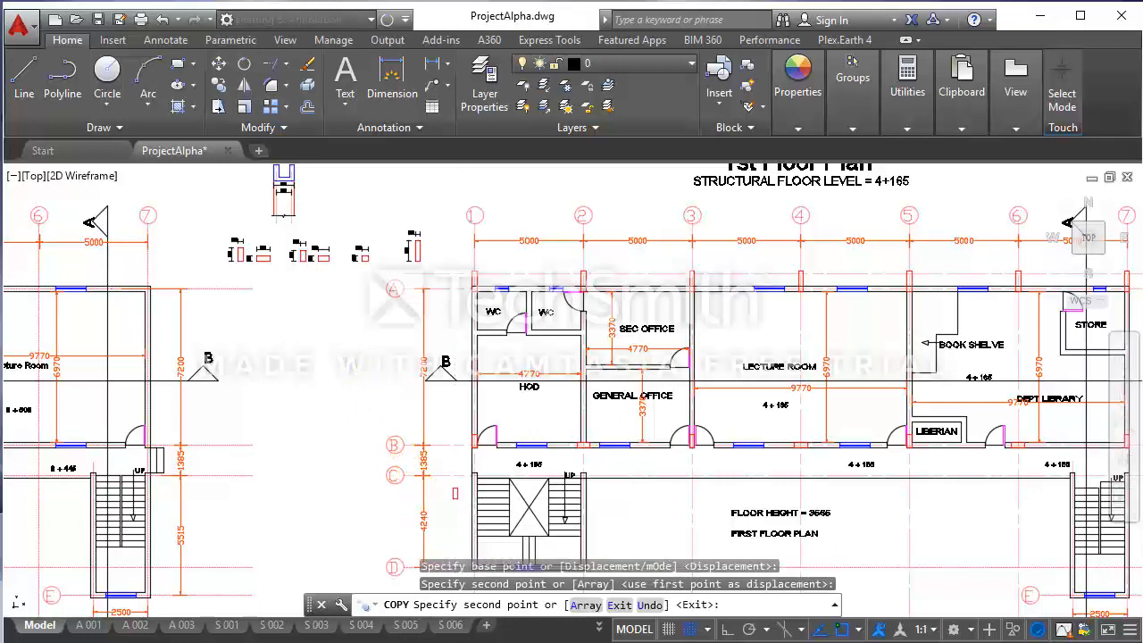
pyautogui.press('Escape')
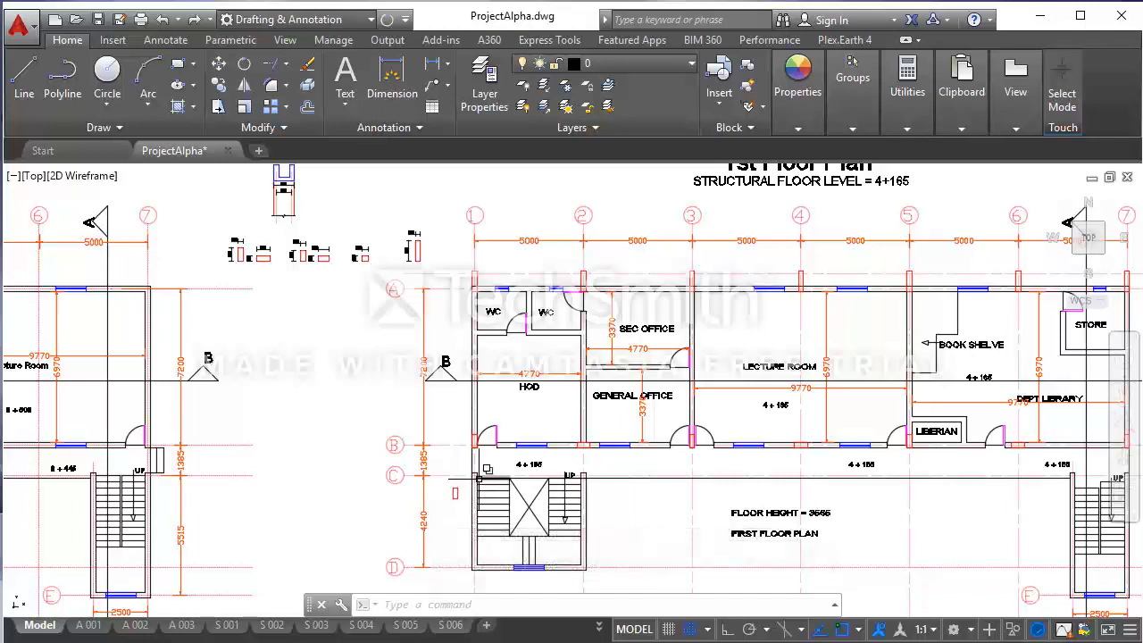
# - Copy the loose 230 x 500 column by its upper-left corner onto the wall's upper-left corner at grids C and 1, and end the copying
pyautogui.scroll(5, 460, 505)
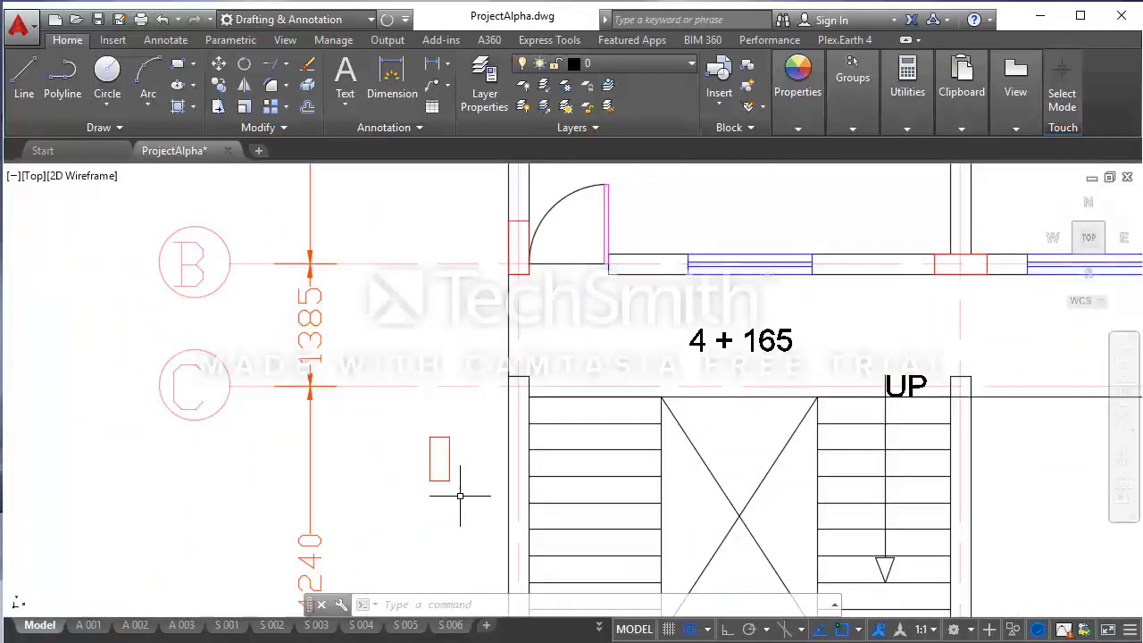
pyautogui.click(462, 496)
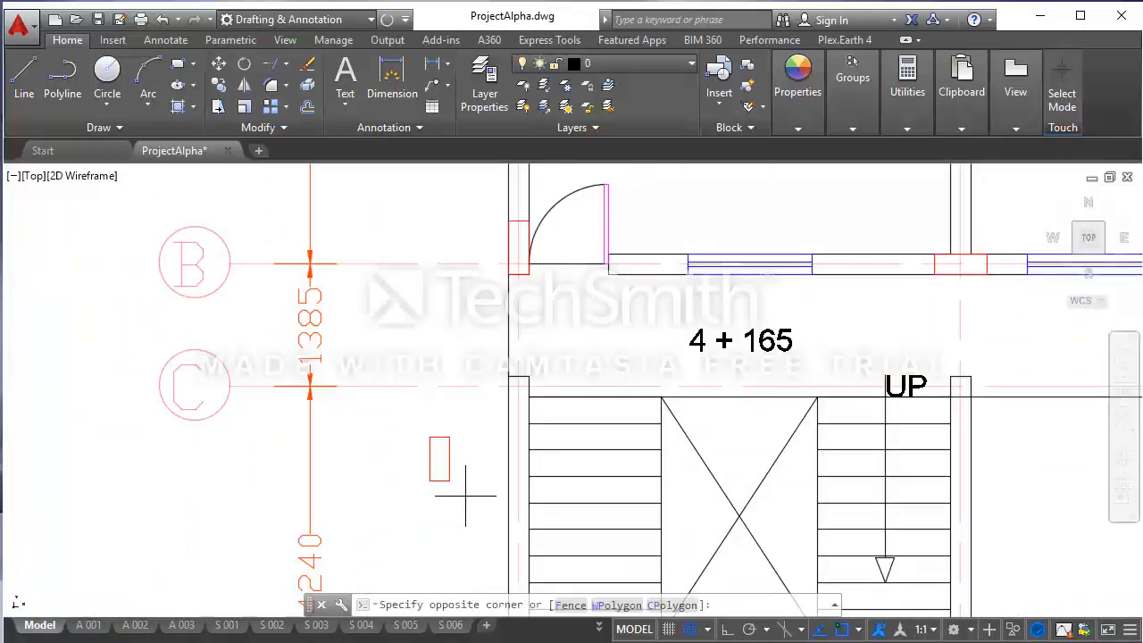
pyautogui.click(446, 480)
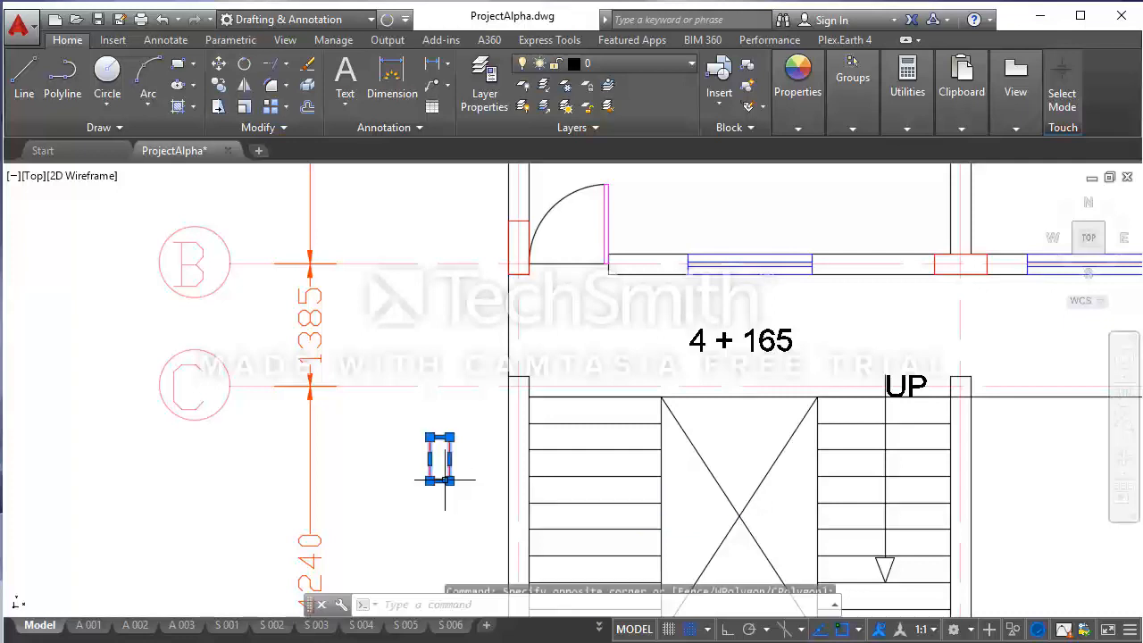
pyautogui.click(218, 85)
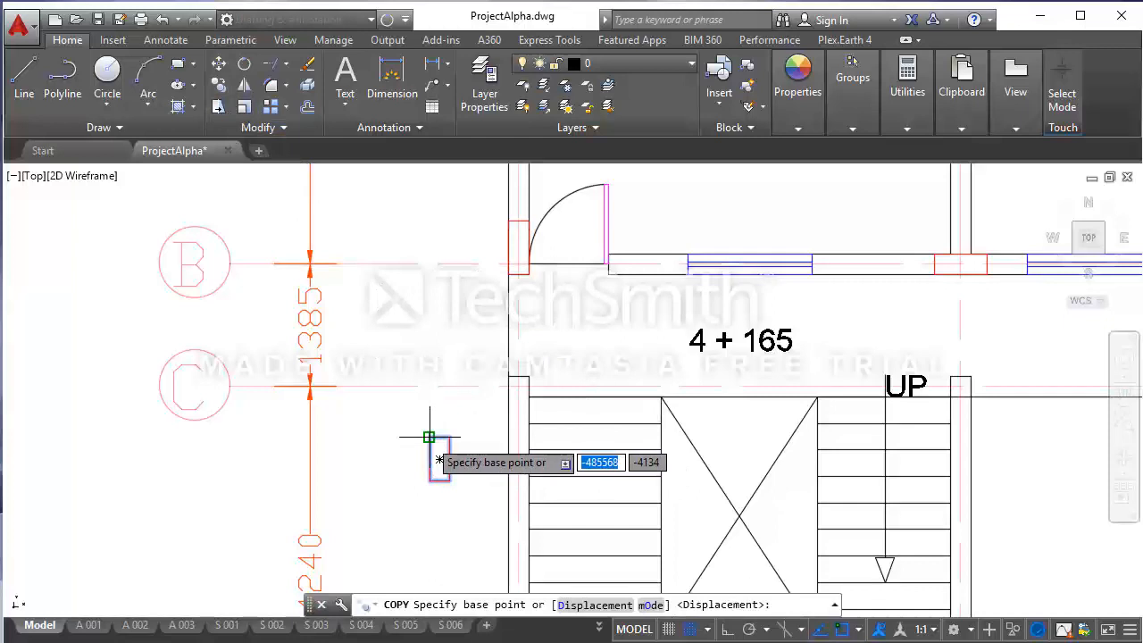
pyautogui.click(429, 437)
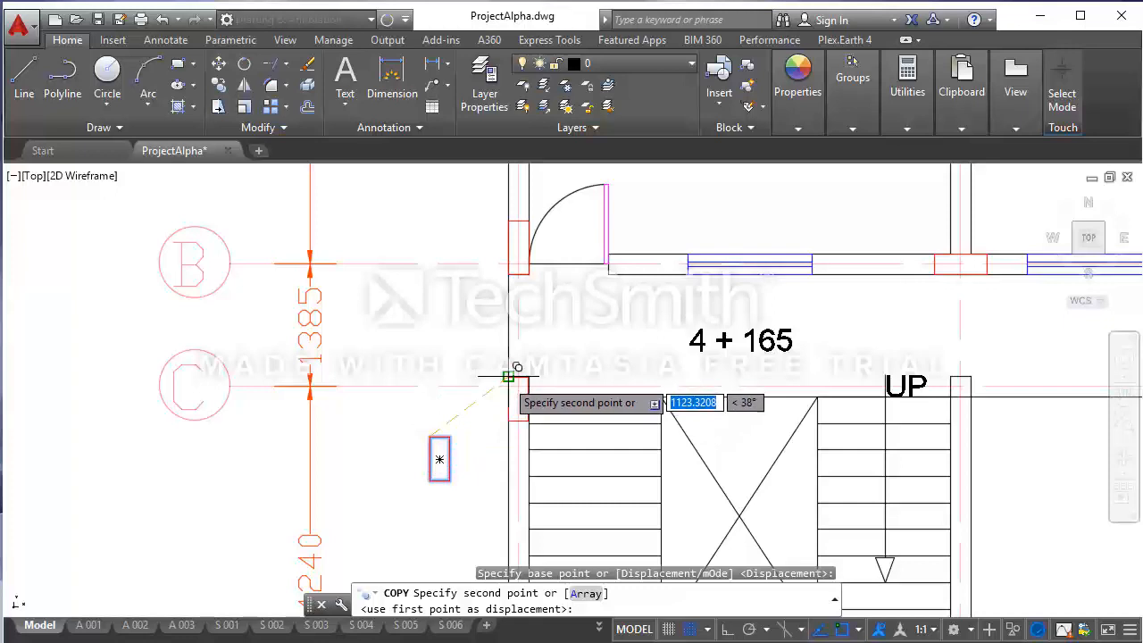
pyautogui.click(509, 376)
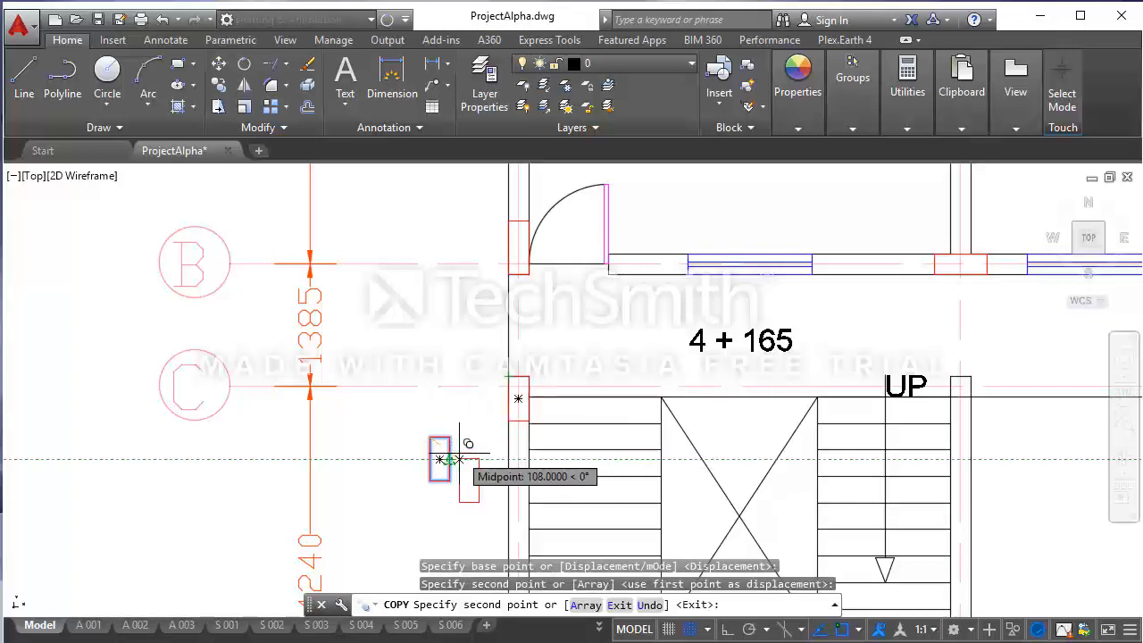
pyautogui.press('Escape')
pyautogui.press('Escape')
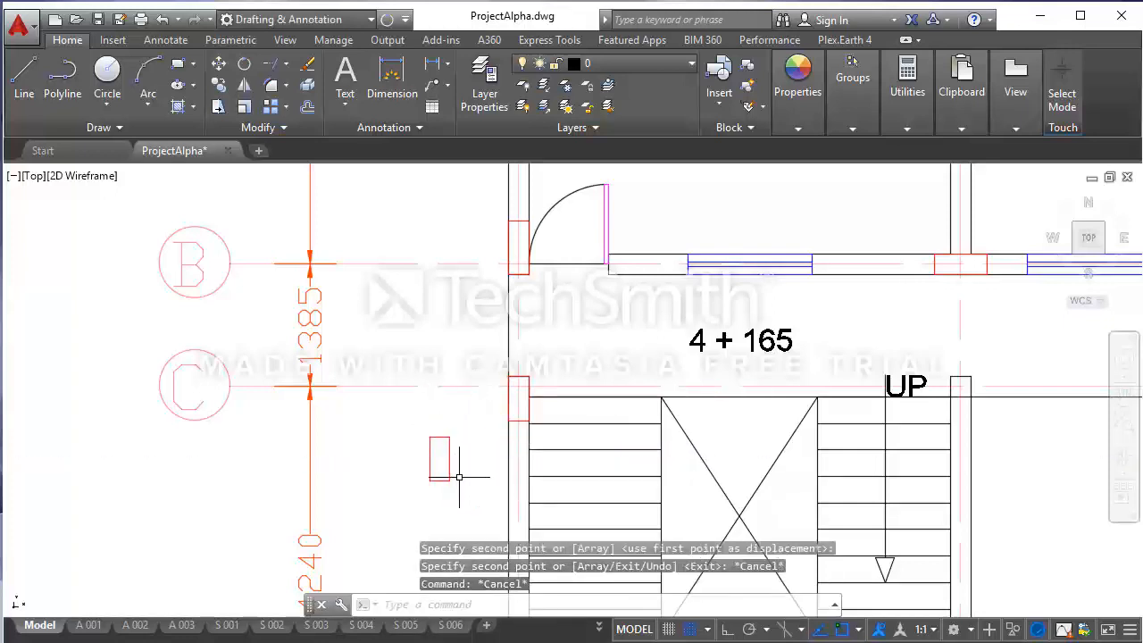
# - Erase the loose 230 x 500 column lying outside the stair wall near grids C and 1
pyautogui.click(459, 479)
pyautogui.click(404, 440)
pyautogui.press('Delete')
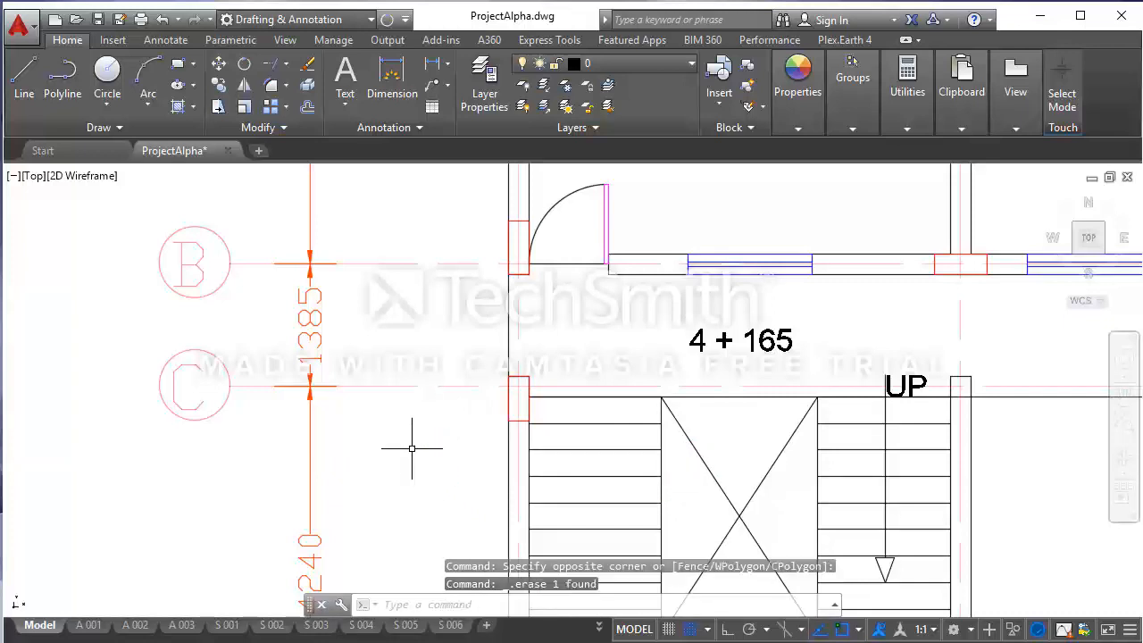
# - Copy the 230 x 500 column at grids C and 1, using the grid intersection as base point, to the intersection of grids C and 2
pyautogui.scroll(-2, 433, 419)
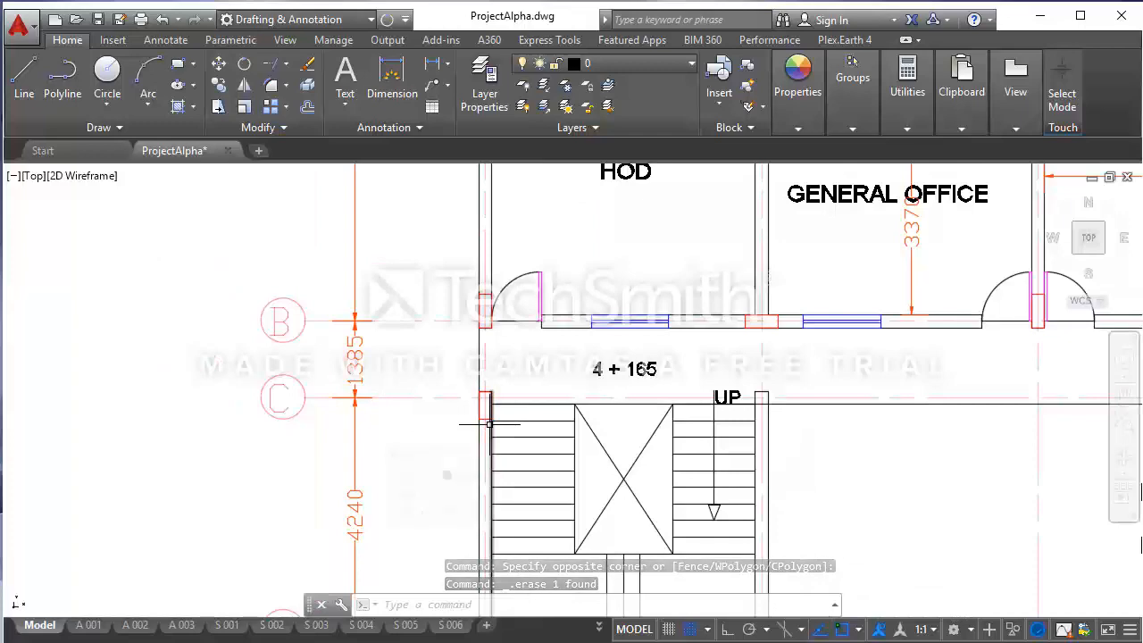
pyautogui.scroll(2, 486, 421)
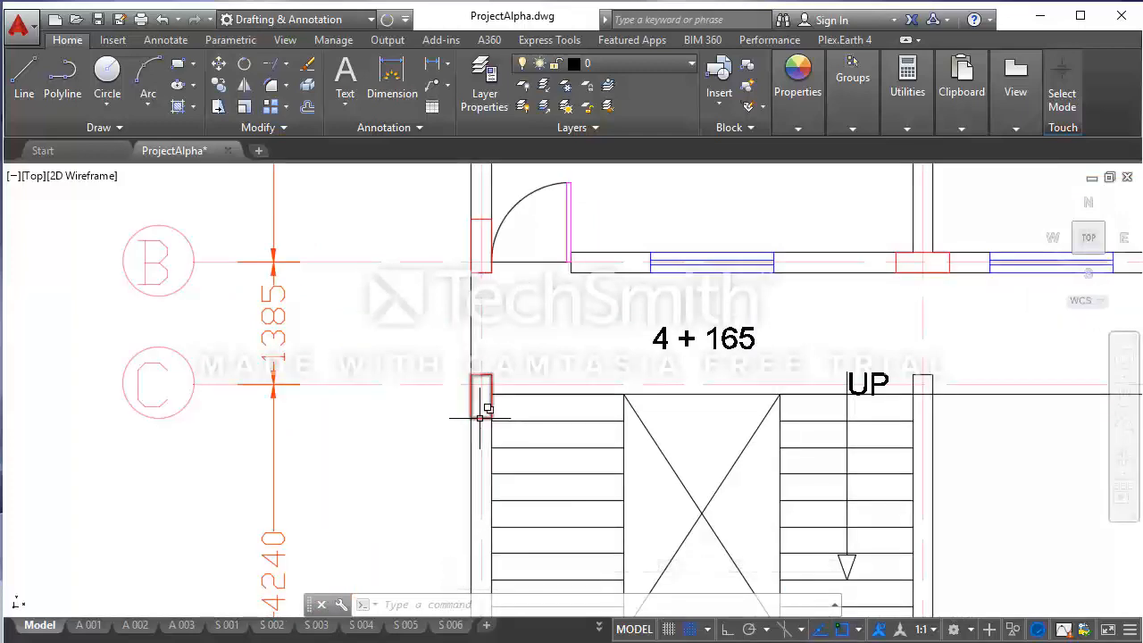
pyautogui.scroll(-6, 479, 418)
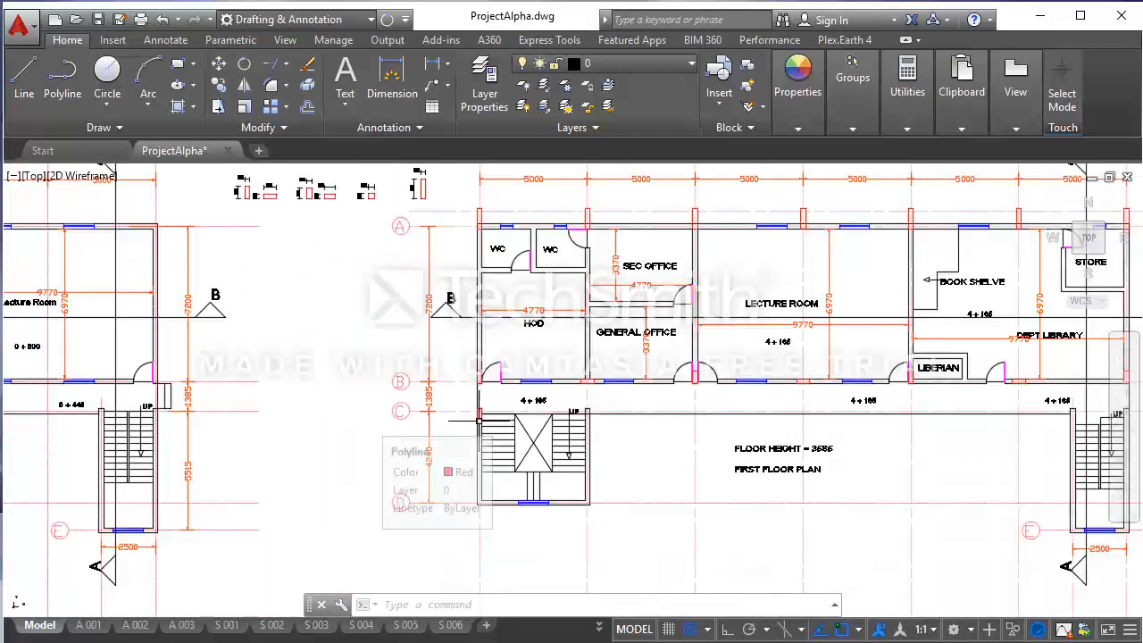
pyautogui.moveTo(480, 418); pyautogui.dragTo(385, 473, button='middle')
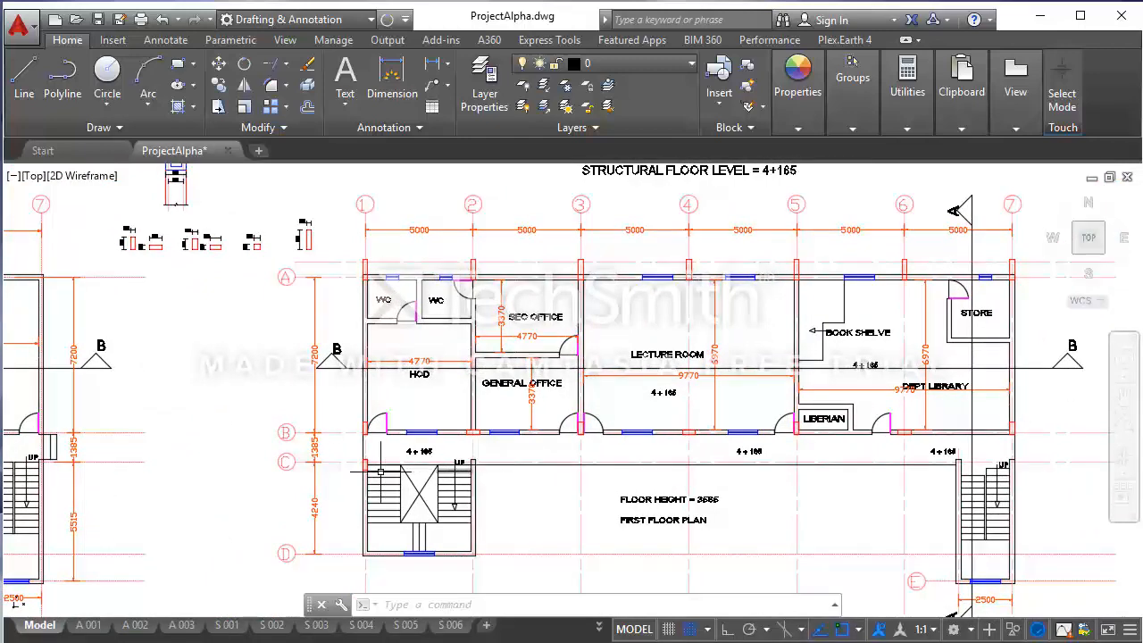
pyautogui.scroll(8, 395, 464)
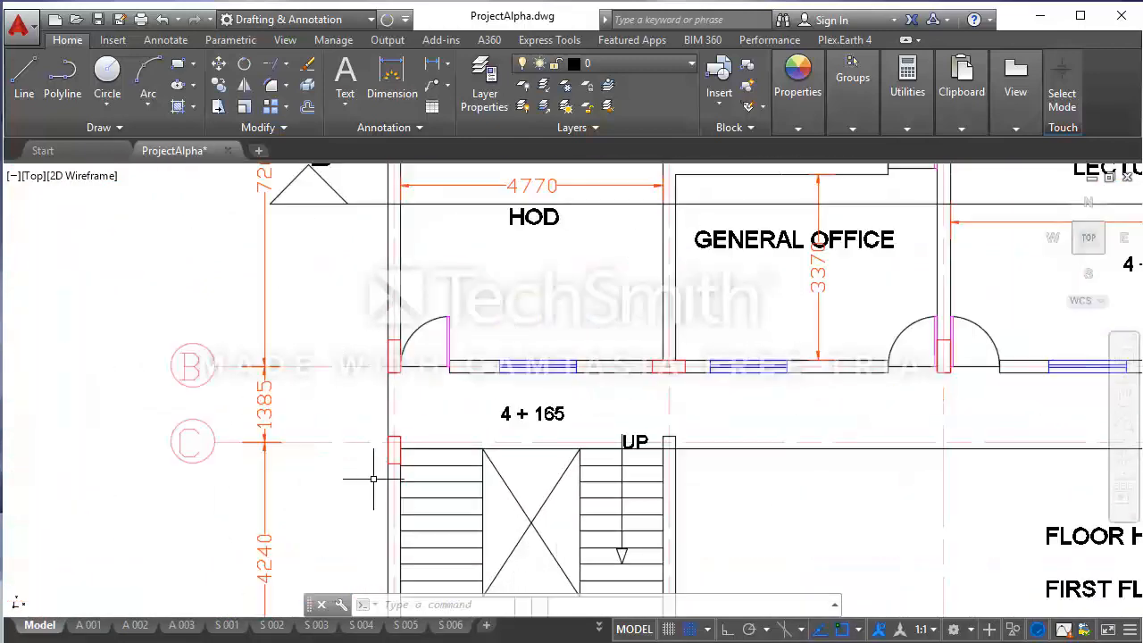
pyautogui.click(218, 86)
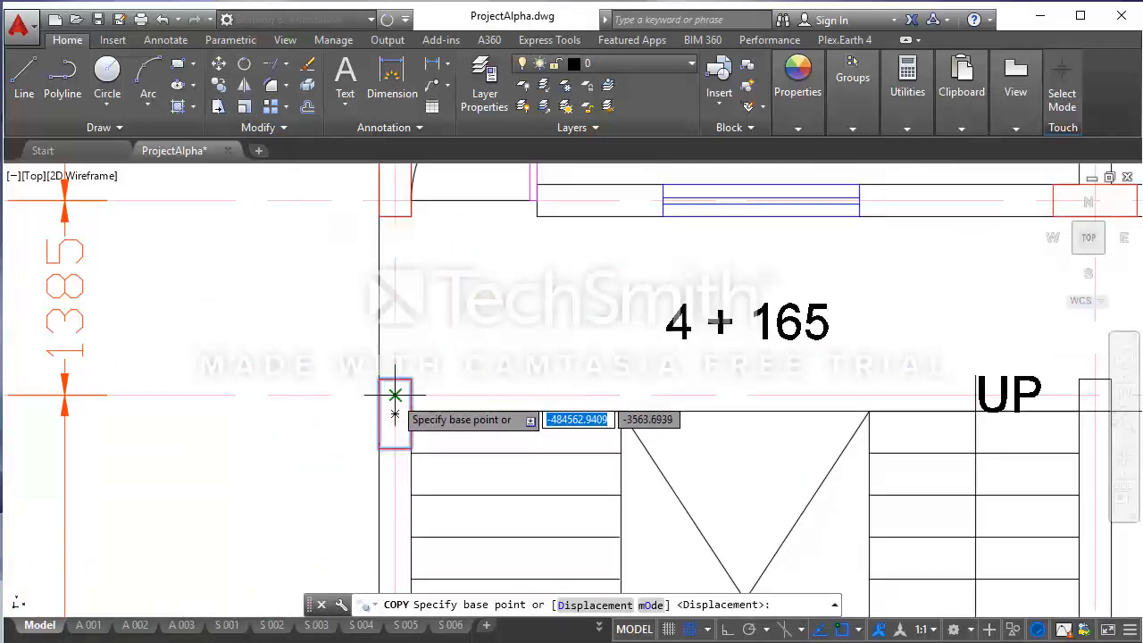
pyautogui.scroll(-4, 394, 394)
pyautogui.scroll(4, 394, 429)
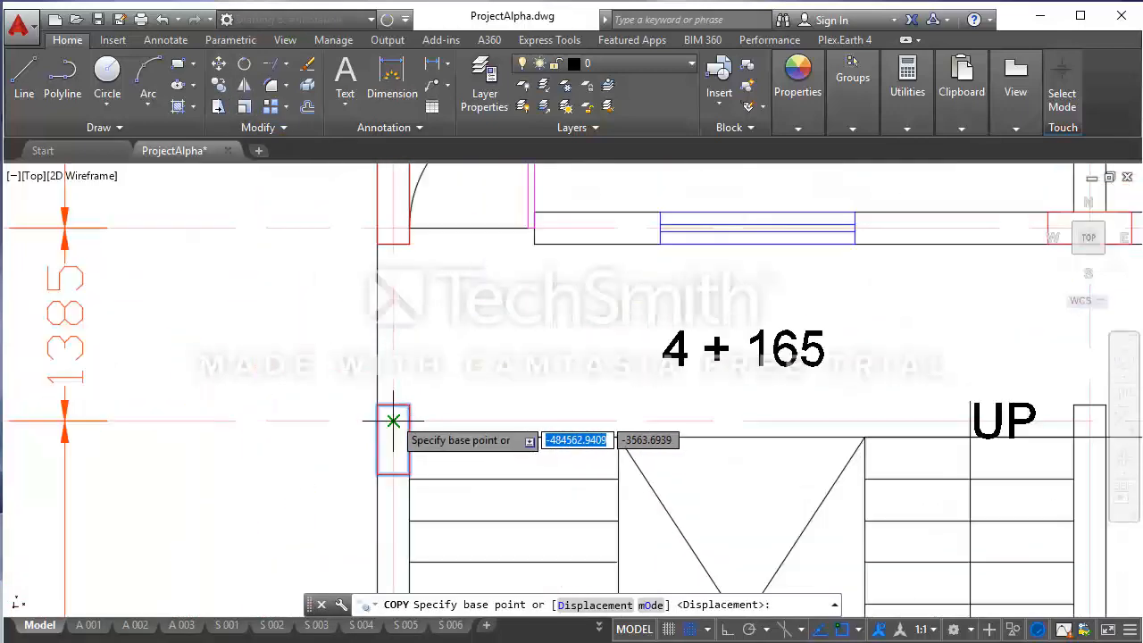
pyautogui.click(393, 419)
pyautogui.scroll(-4, 302, 434)
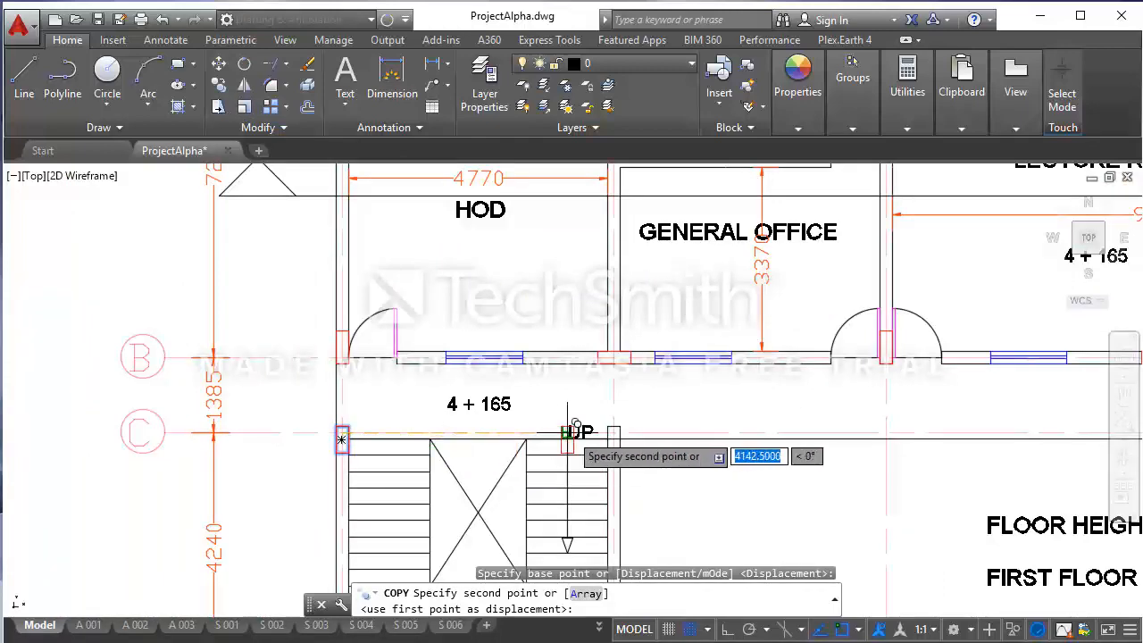
pyautogui.scroll(-3, 572, 437)
pyautogui.moveTo(572, 443); pyautogui.dragTo(582, 469, button='middle')
pyautogui.scroll(4, 598, 469)
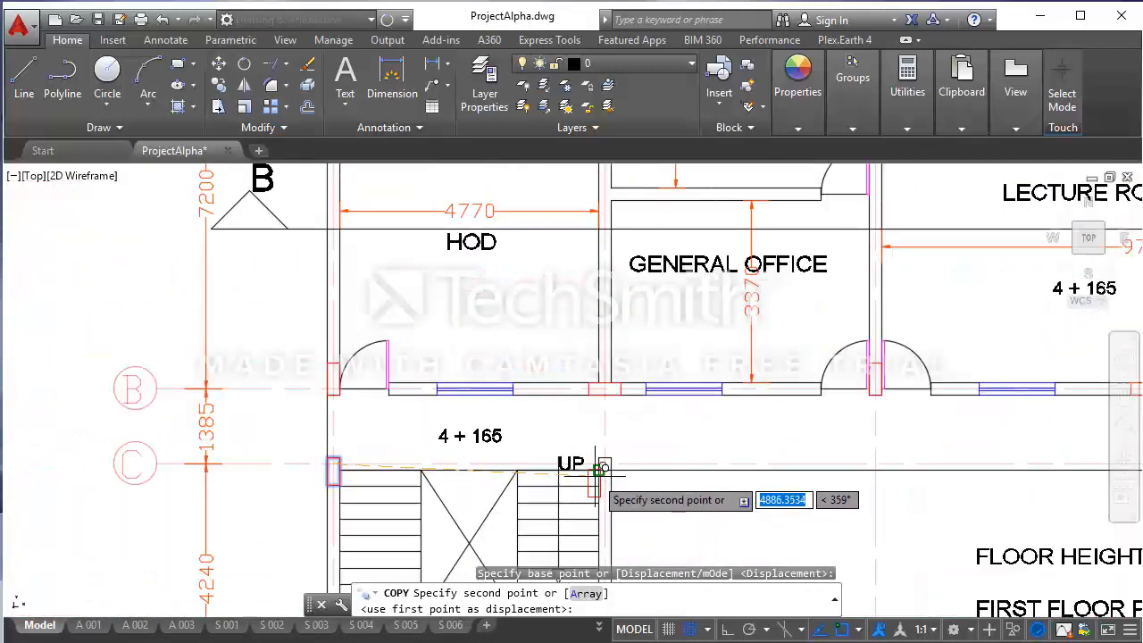
pyautogui.scroll(2, 605, 465)
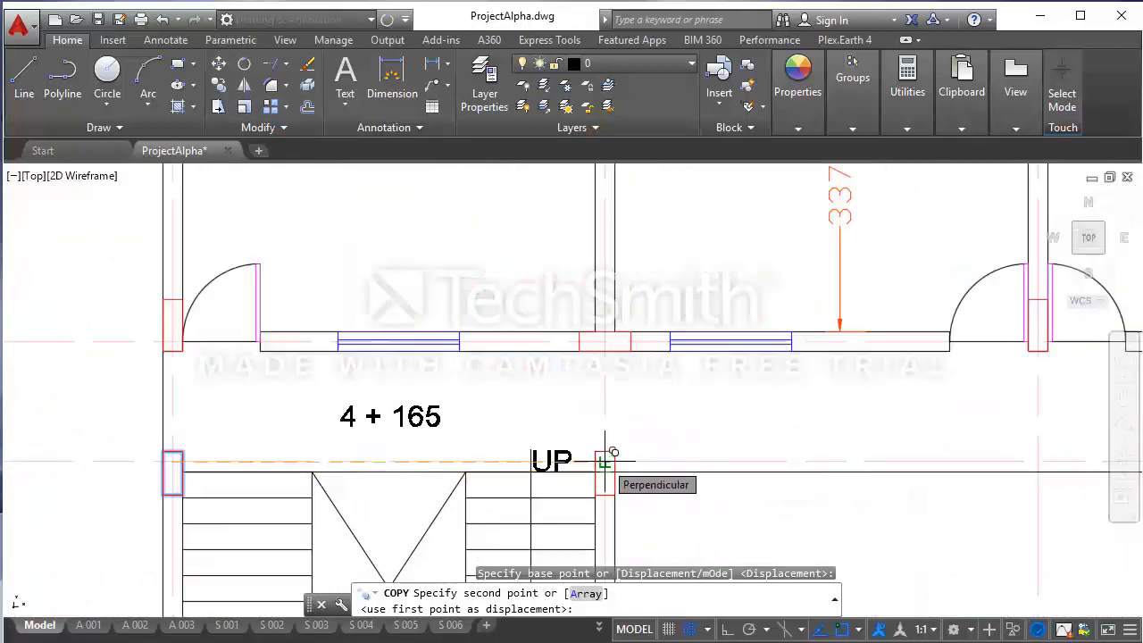
pyautogui.scroll(4, 606, 469)
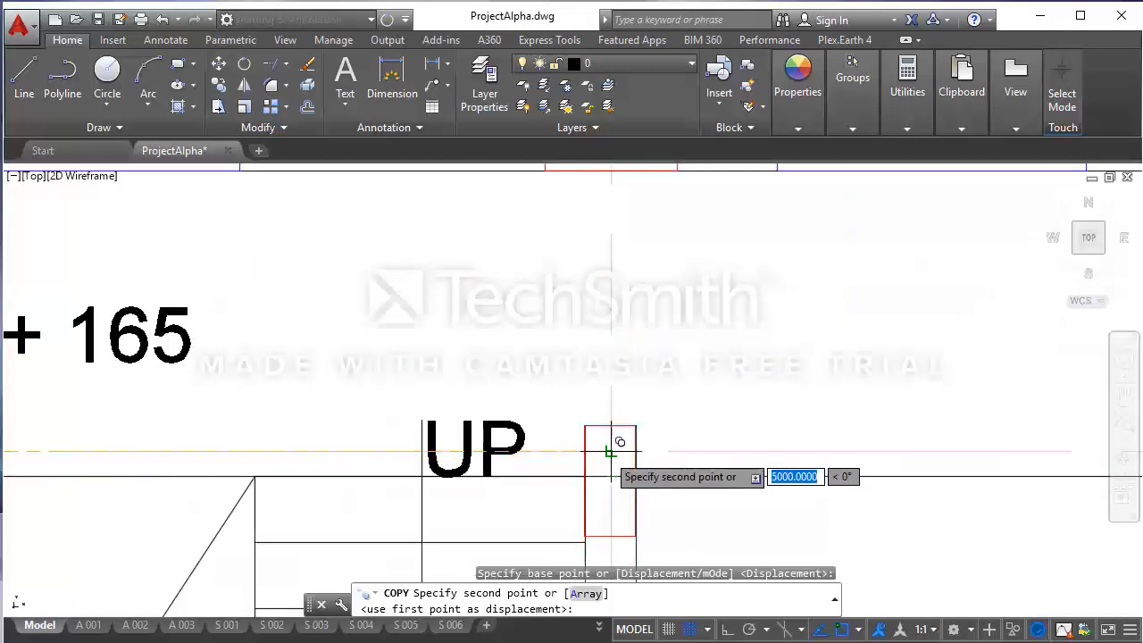
pyautogui.click(611, 451)
# - Place further copies of the vertical 230 x 500 column where grid C crosses grids 3 and 4
pyautogui.scroll(-5, 597, 446)
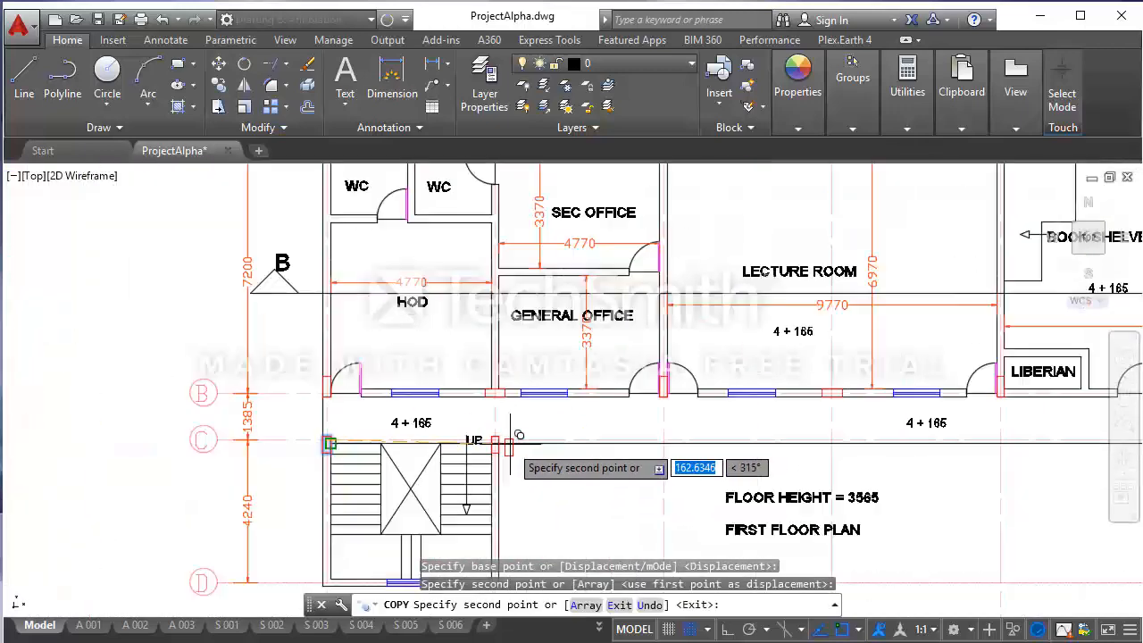
pyautogui.moveTo(601, 453); pyautogui.dragTo(575, 487, button='middle')
pyautogui.scroll(-2, 579, 516)
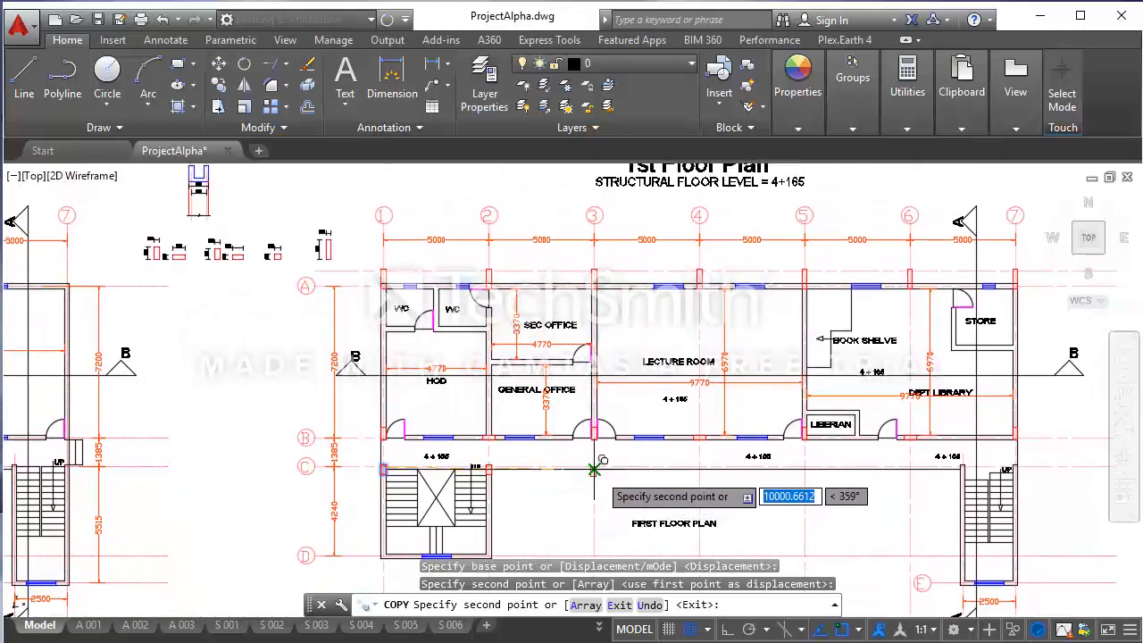
pyautogui.scroll(5, 594, 471)
pyautogui.scroll(4, 587, 468)
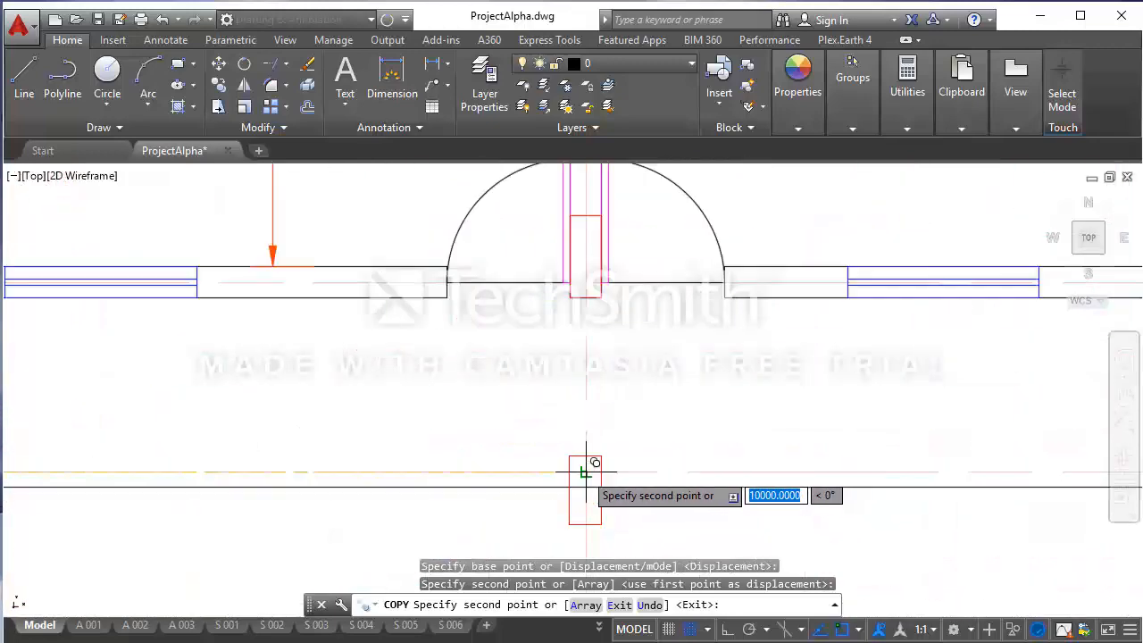
pyautogui.scroll(-6, 384, 437)
pyautogui.scroll(5, 609, 455)
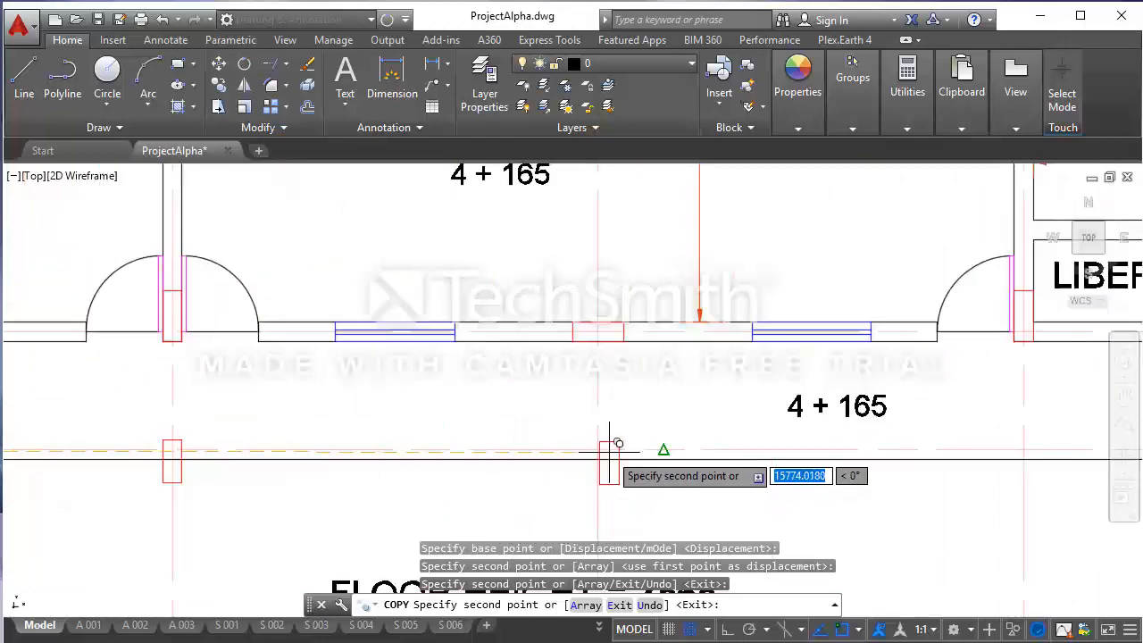
# - Place further copies of the vertical 230 x 500 column where grid C crosses grids 5 and 6
pyautogui.scroll(-5, 420, 456)
pyautogui.scroll(-2, 420, 455)
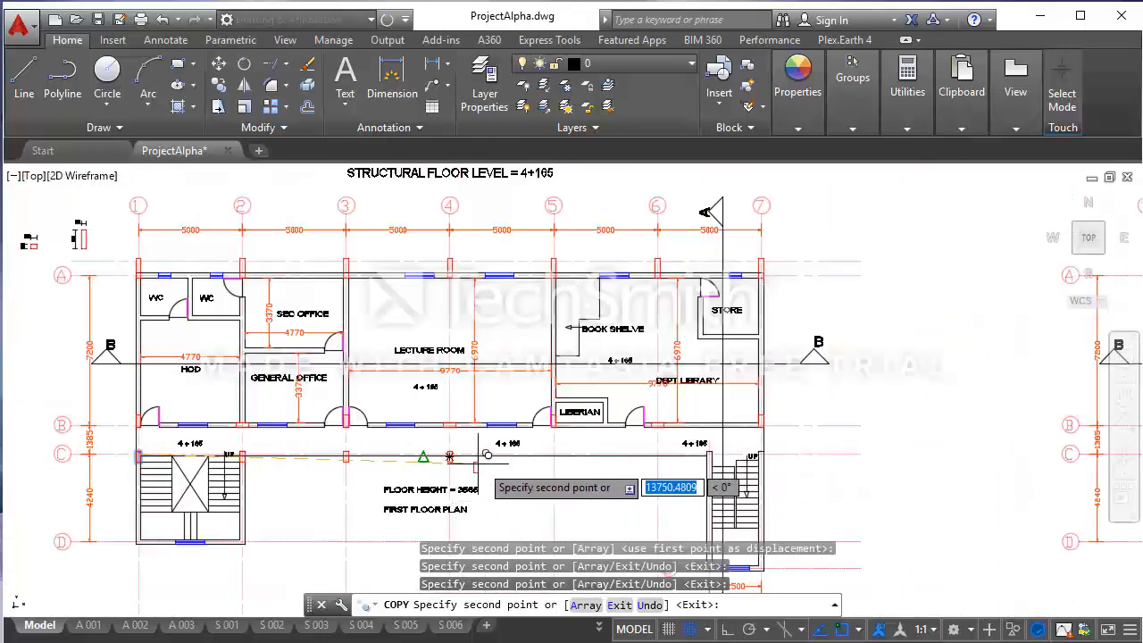
pyautogui.scroll(7, 540, 459)
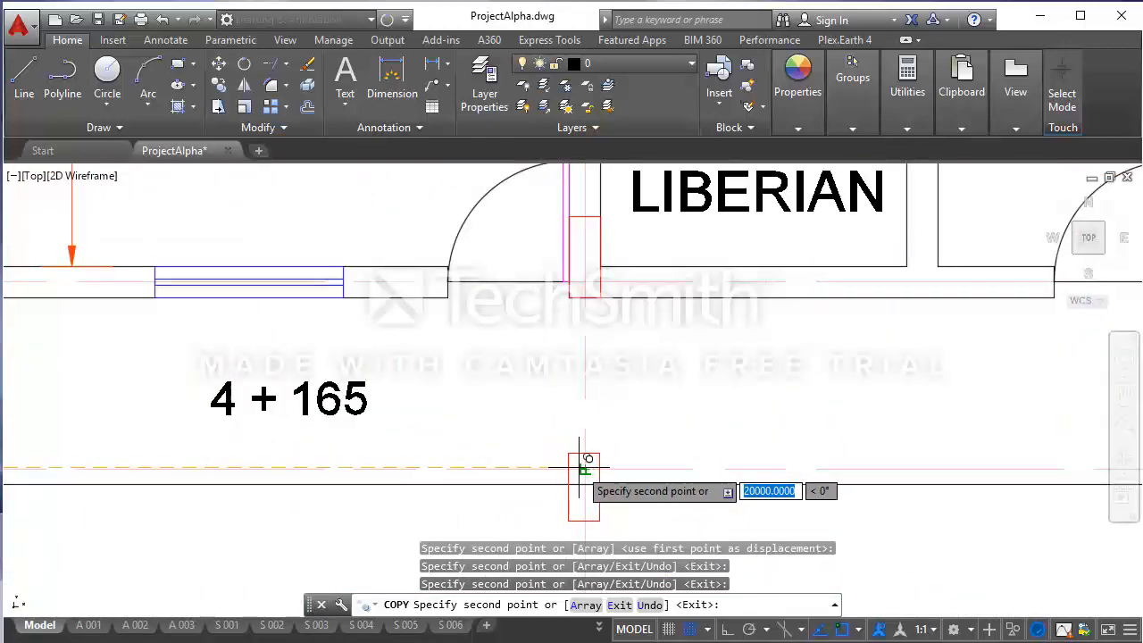
pyautogui.scroll(-6, 358, 465)
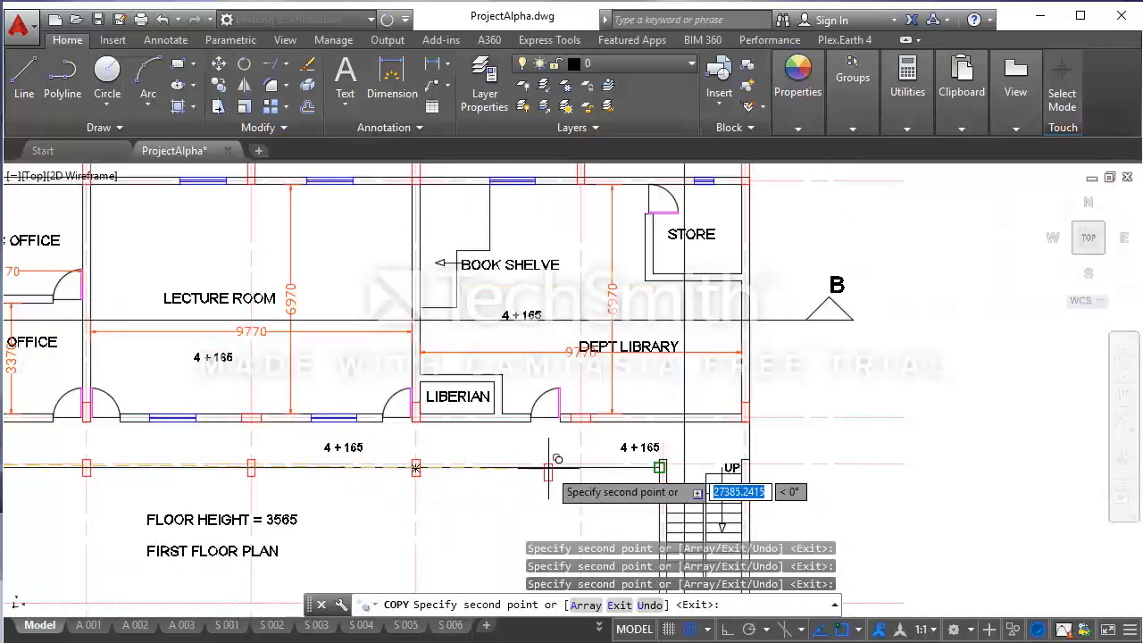
pyautogui.scroll(4, 549, 466)
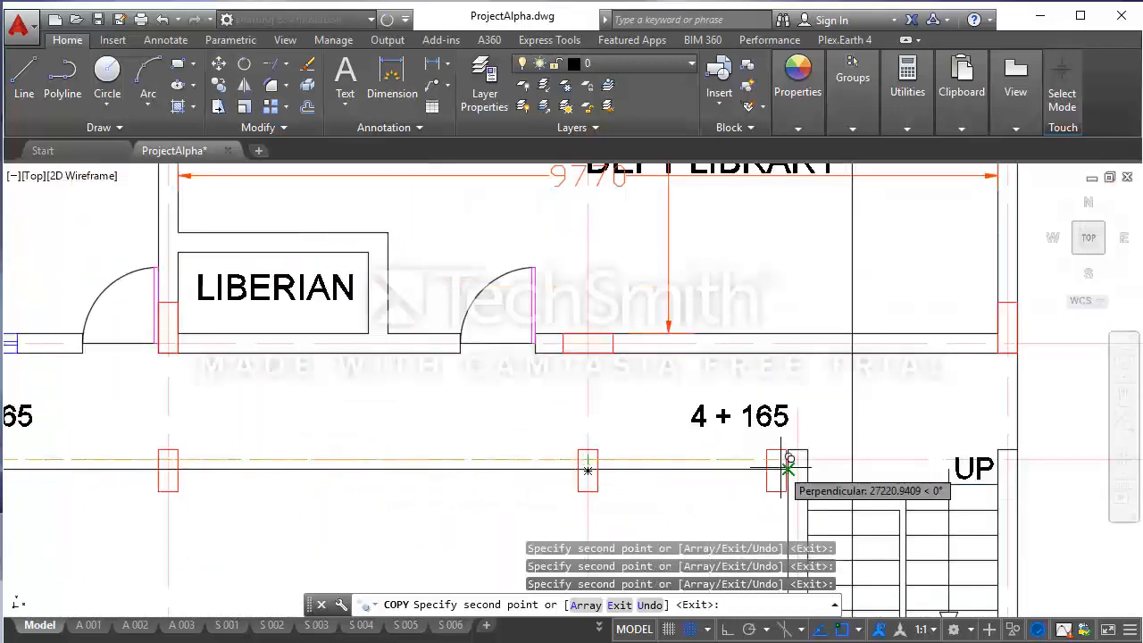
# - Place another copy of the vertical 230 x 500 column at the intersection of grids C and 7
pyautogui.scroll(4, 811, 456)
pyautogui.scroll(-10, 737, 468)
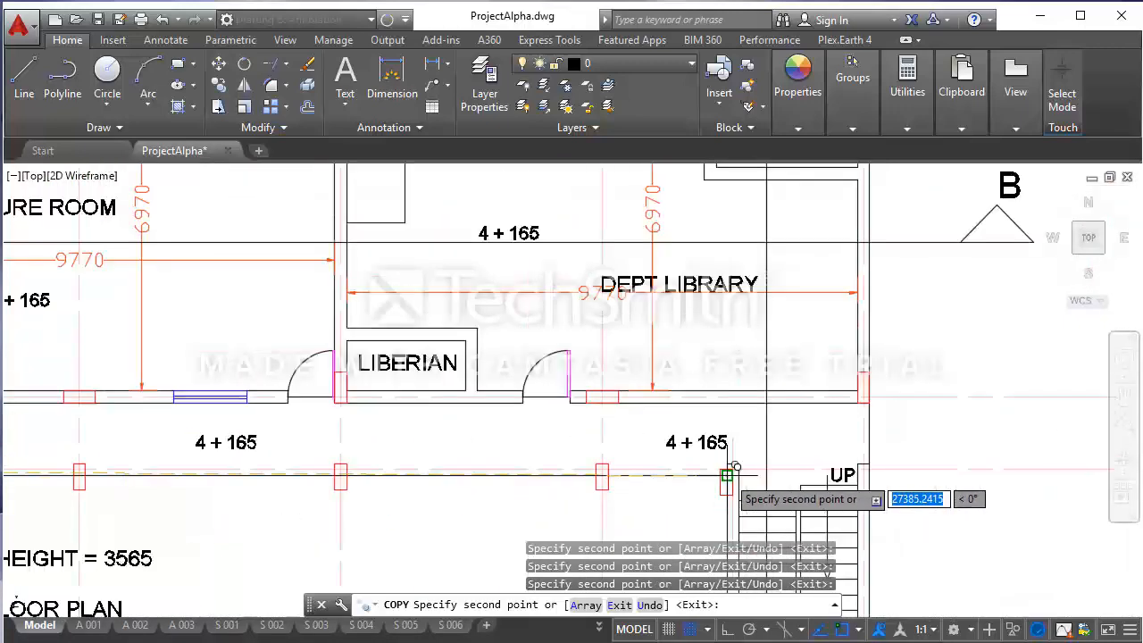
pyautogui.scroll(4, 758, 474)
pyautogui.scroll(8, 759, 473)
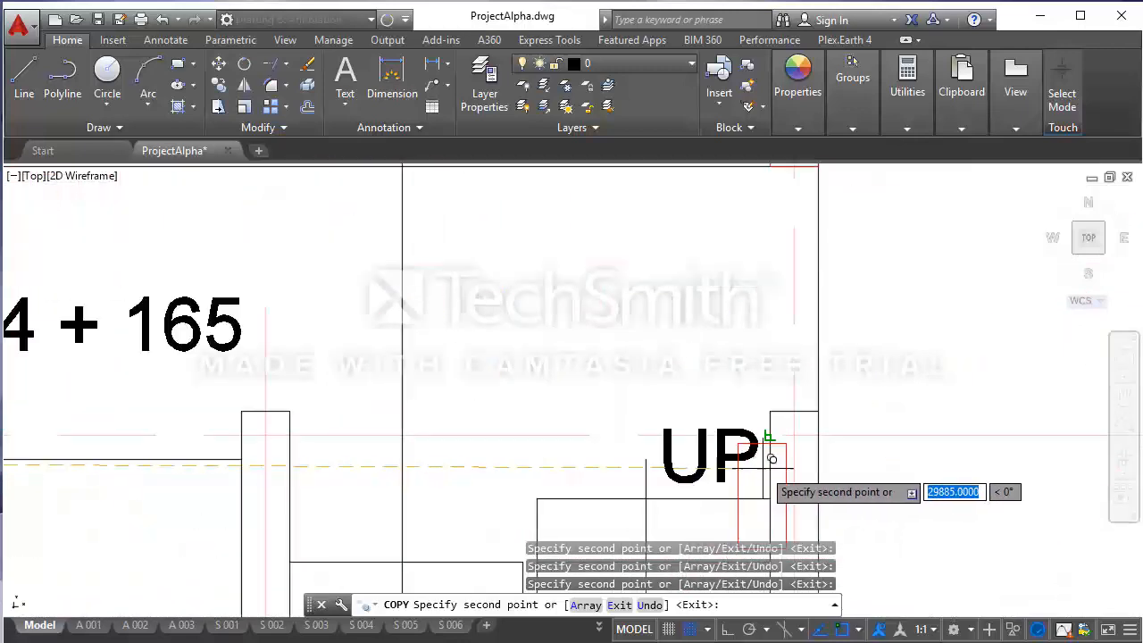
pyautogui.scroll(-10, 606, 437)
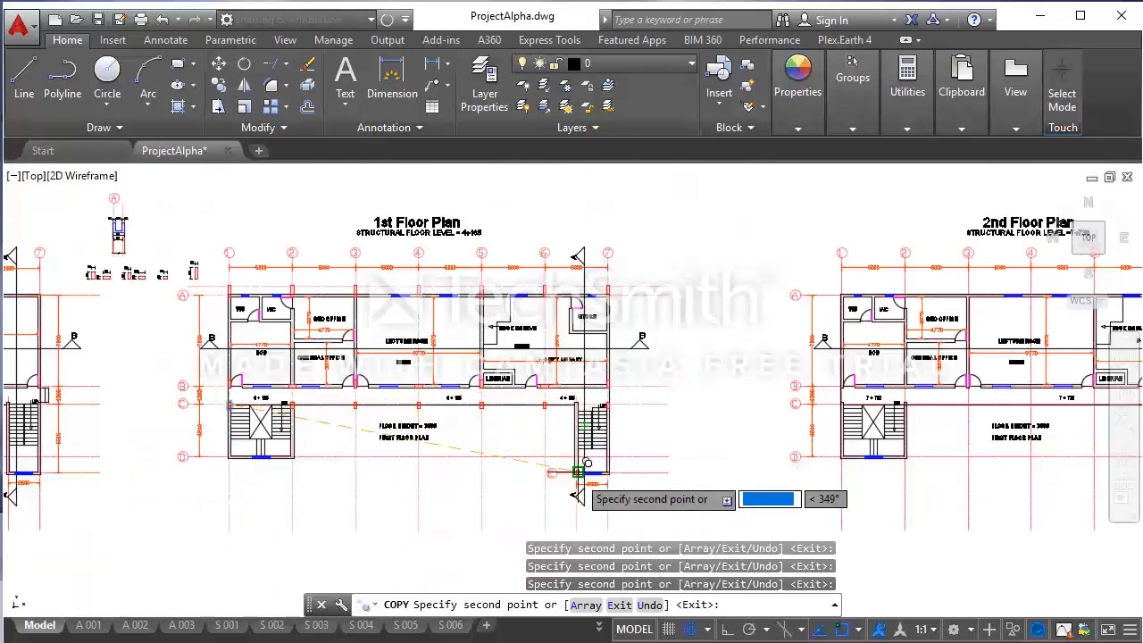
# - Place a last 230 x 500 column copy on grid C at the stair wall between grids 6 and 7, and end the copying
pyautogui.scroll(5, 579, 471)
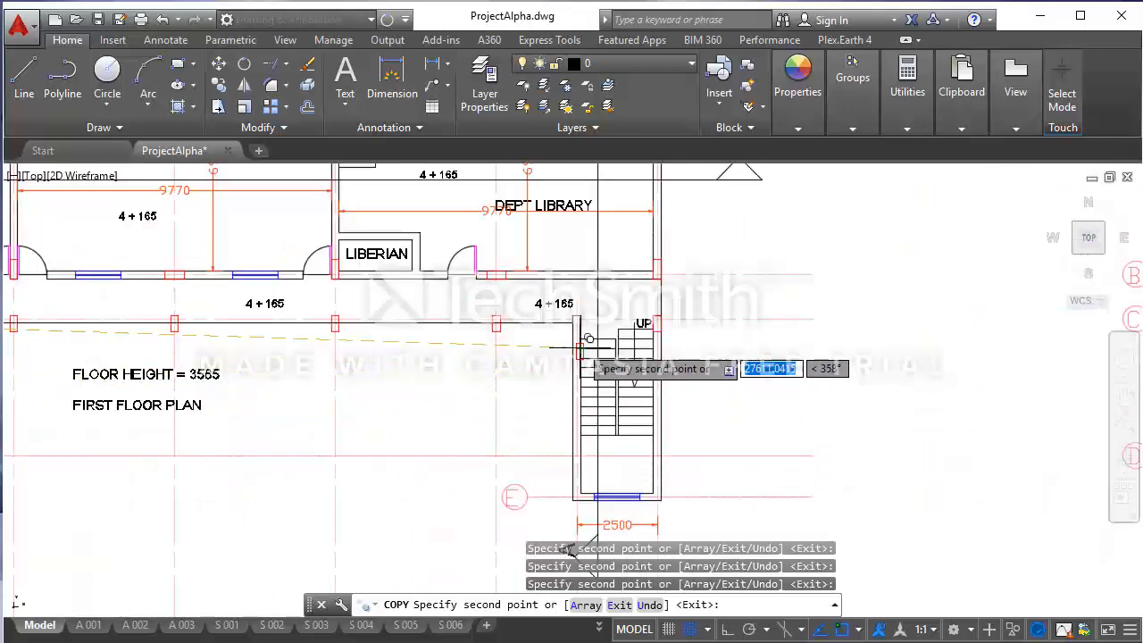
pyautogui.scroll(-5, 576, 393)
pyautogui.scroll(4, 586, 358)
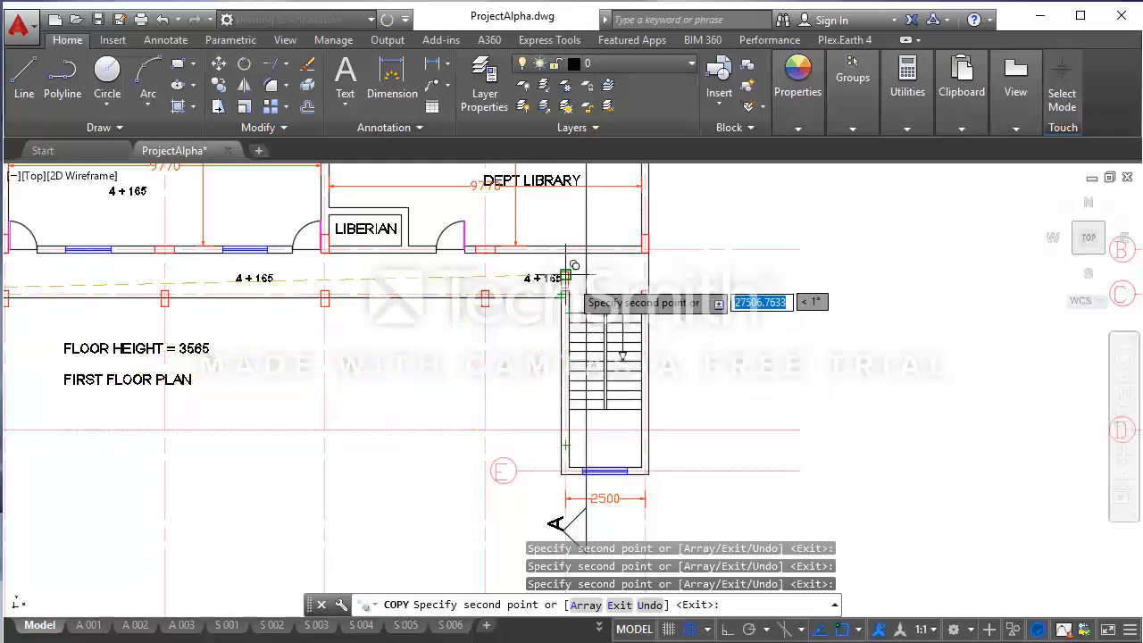
pyautogui.scroll(2, 564, 304)
pyautogui.scroll(-1, 556, 261)
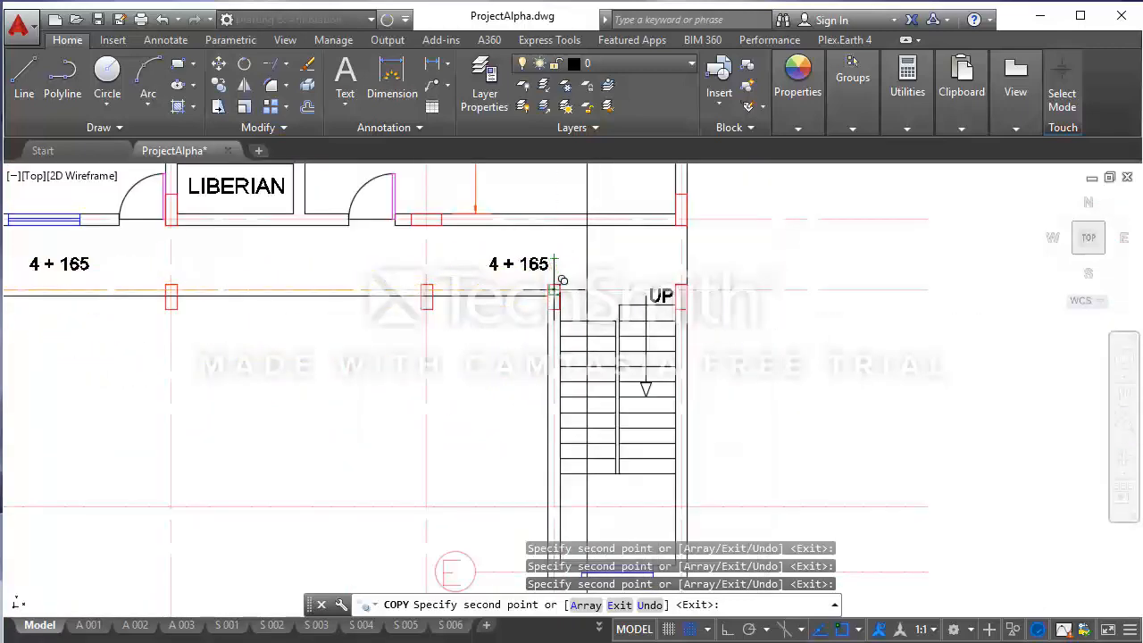
pyautogui.scroll(3, 555, 260)
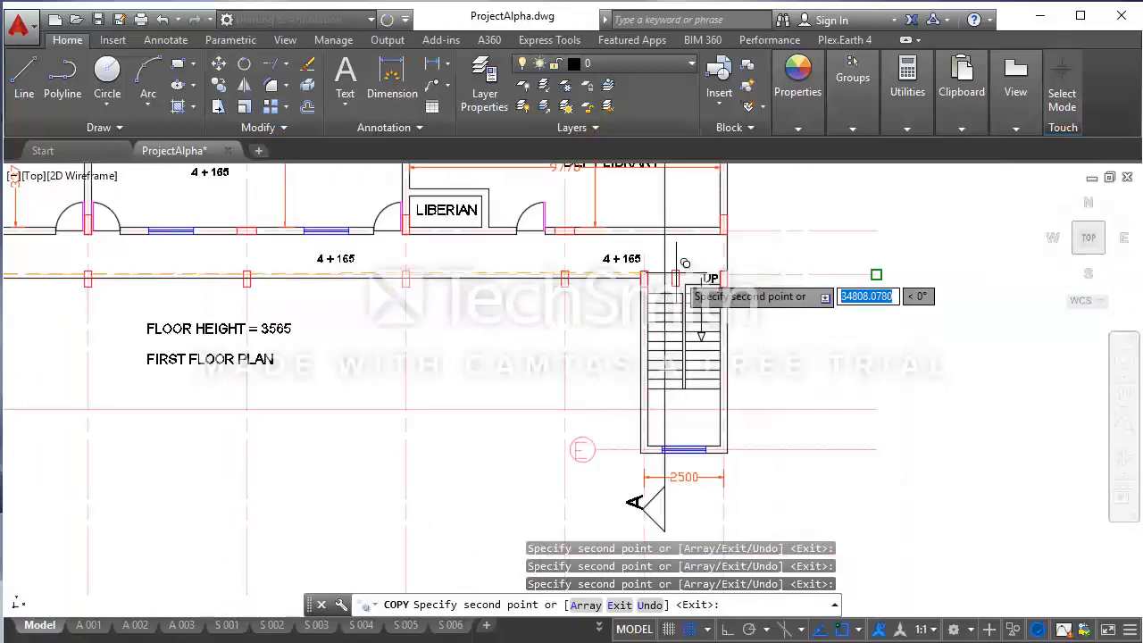
pyautogui.scroll(-4, 677, 279)
pyautogui.moveTo(247, 314); pyautogui.dragTo(333, 498, button='middle')
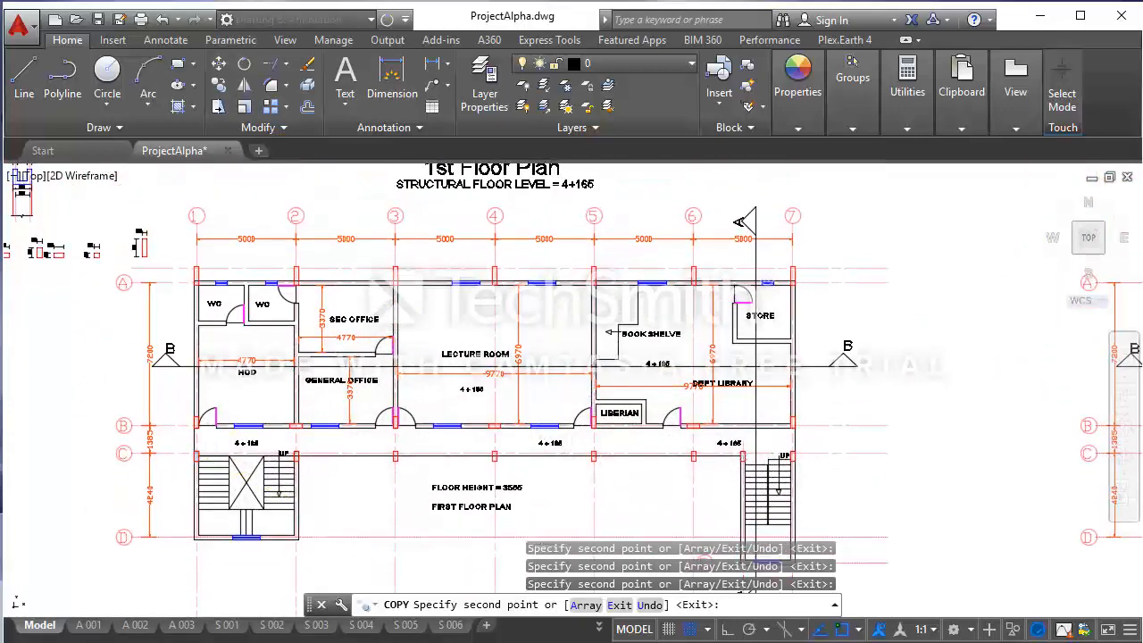
pyautogui.press('Escape')
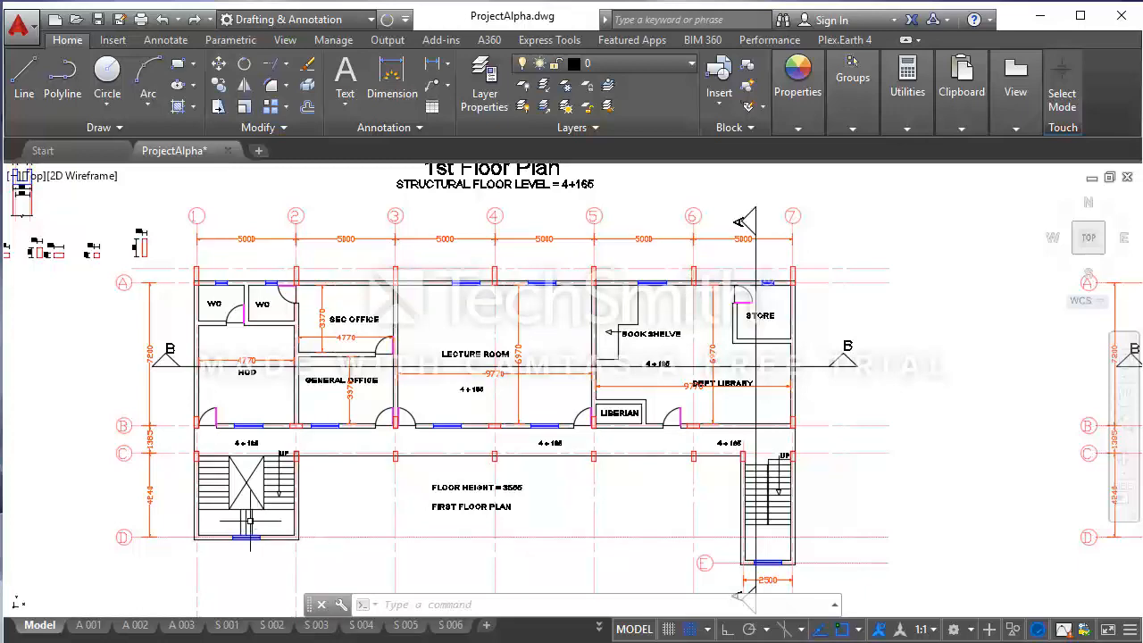
# - Copy the horizontal 500 x 230 column detail by its centre to the empty space just below the stair wall near grids D and 1
pyautogui.moveTo(71, 287); pyautogui.dragTo(521, 444, button='middle')
pyautogui.scroll(4, 512, 390)
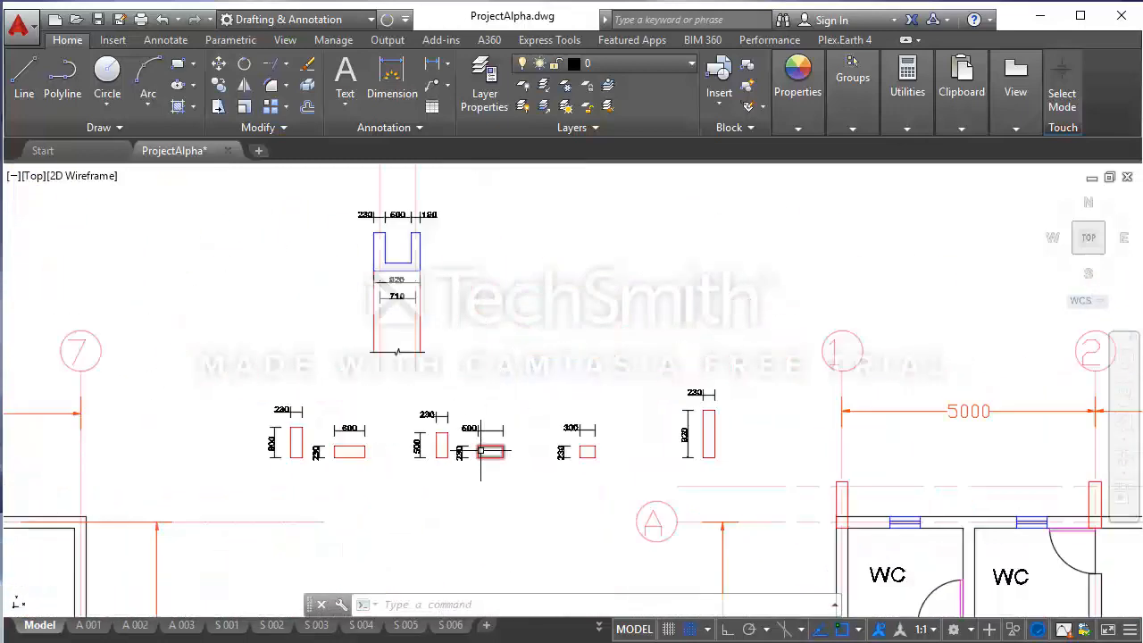
pyautogui.scroll(2, 480, 449)
pyautogui.click(524, 468)
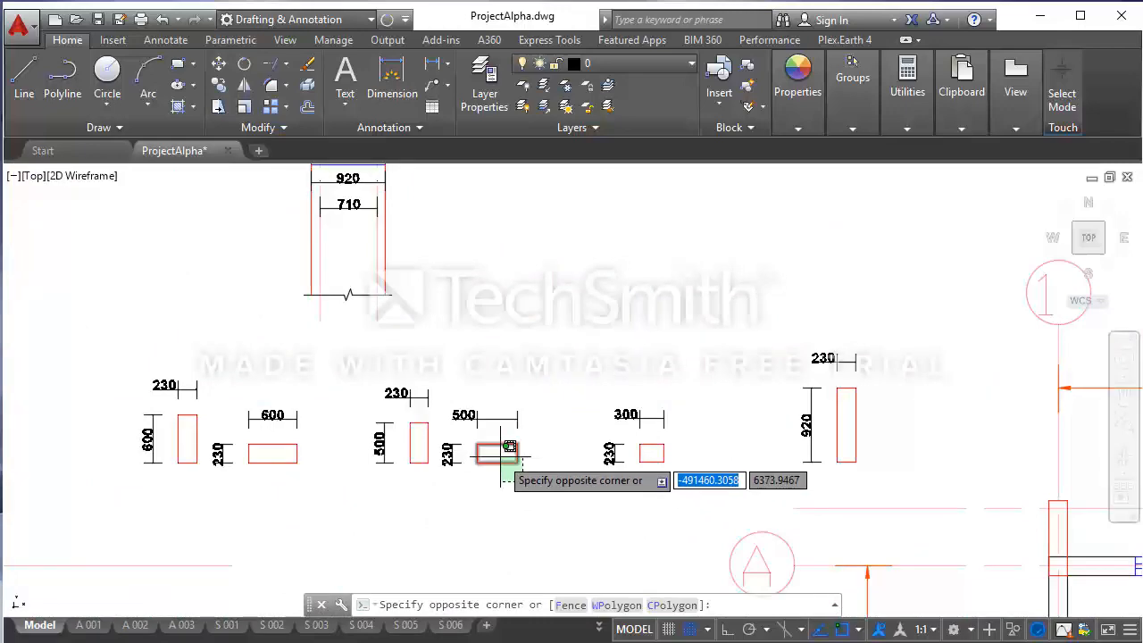
pyautogui.click(469, 438)
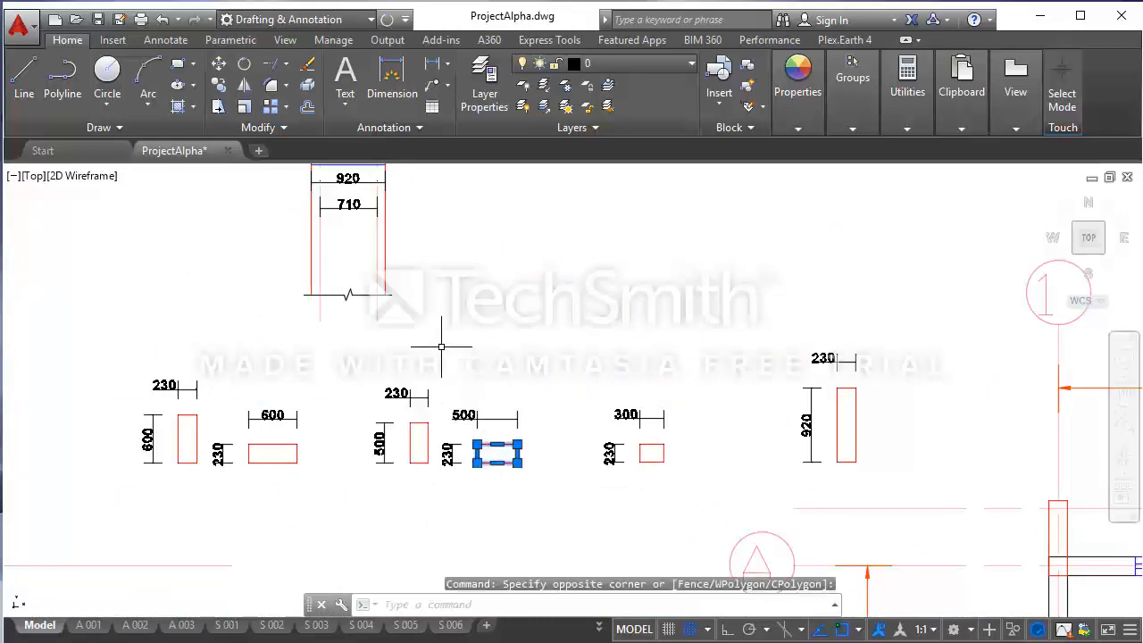
pyautogui.click(217, 84)
pyautogui.click(497, 454)
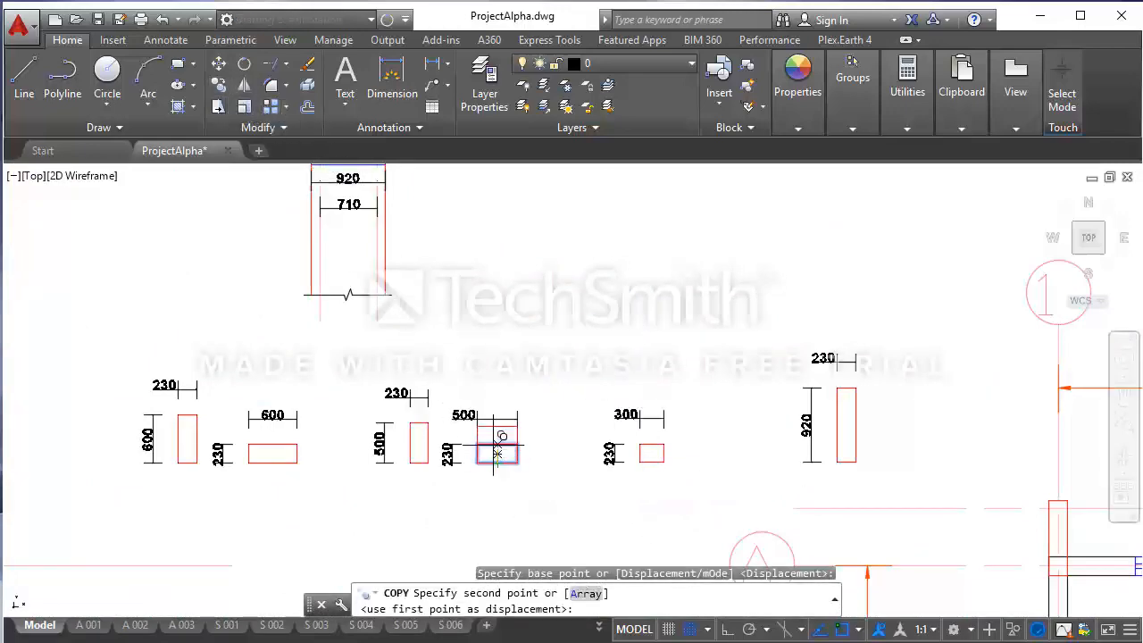
pyautogui.scroll(-8, 497, 454)
pyautogui.scroll(4, 517, 514)
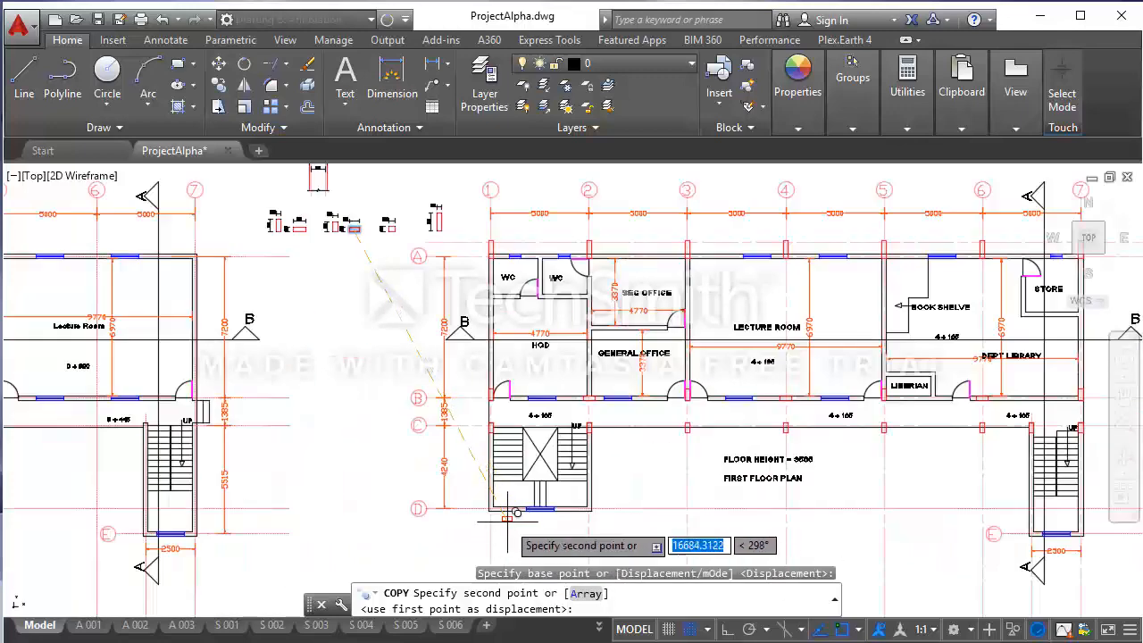
pyautogui.scroll(3, 516, 514)
pyautogui.click(471, 494)
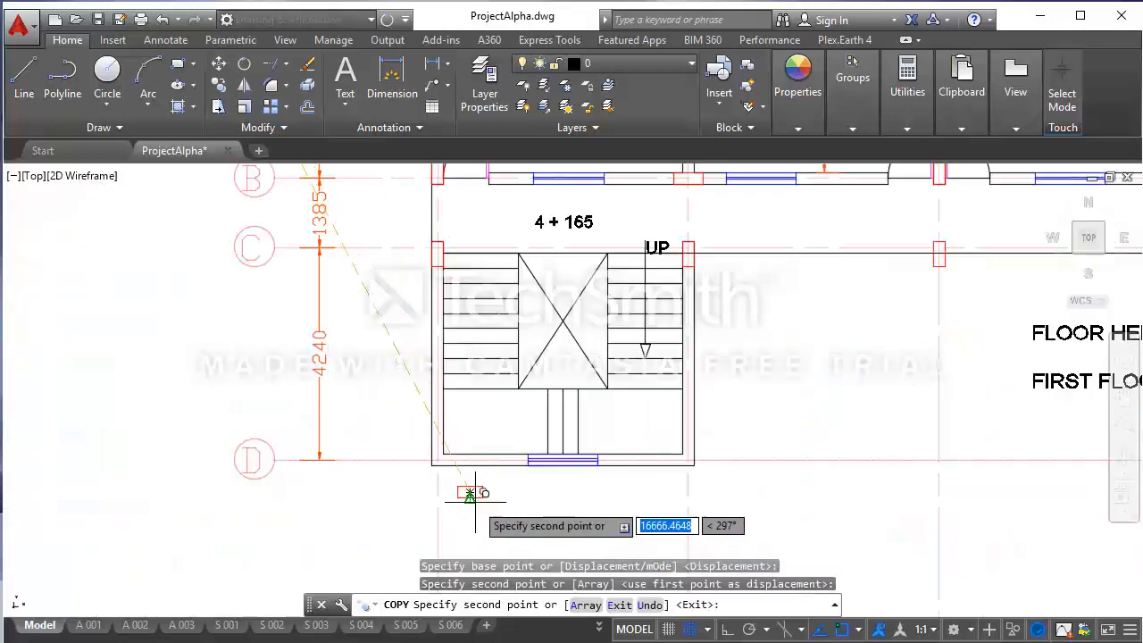
pyautogui.press('Escape')
# - Copy the loose horizontal 500 x 230 column by its lower-left corner onto the wall's lower-left corner at grids D and 1, and end the copying
pyautogui.scroll(2, 478, 510)
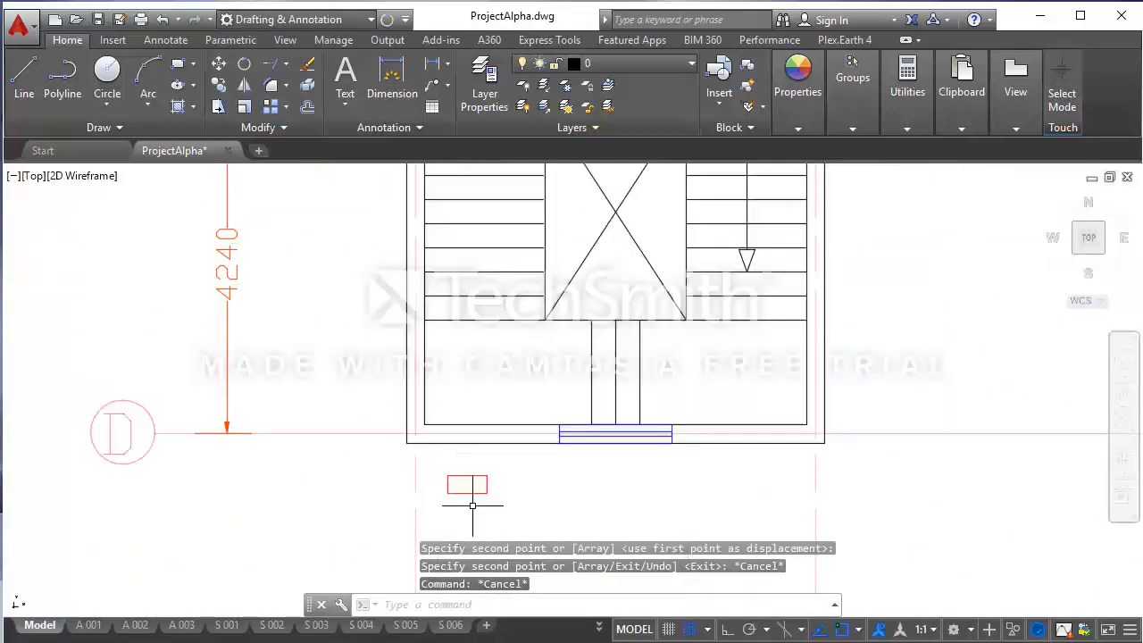
pyautogui.click(489, 505)
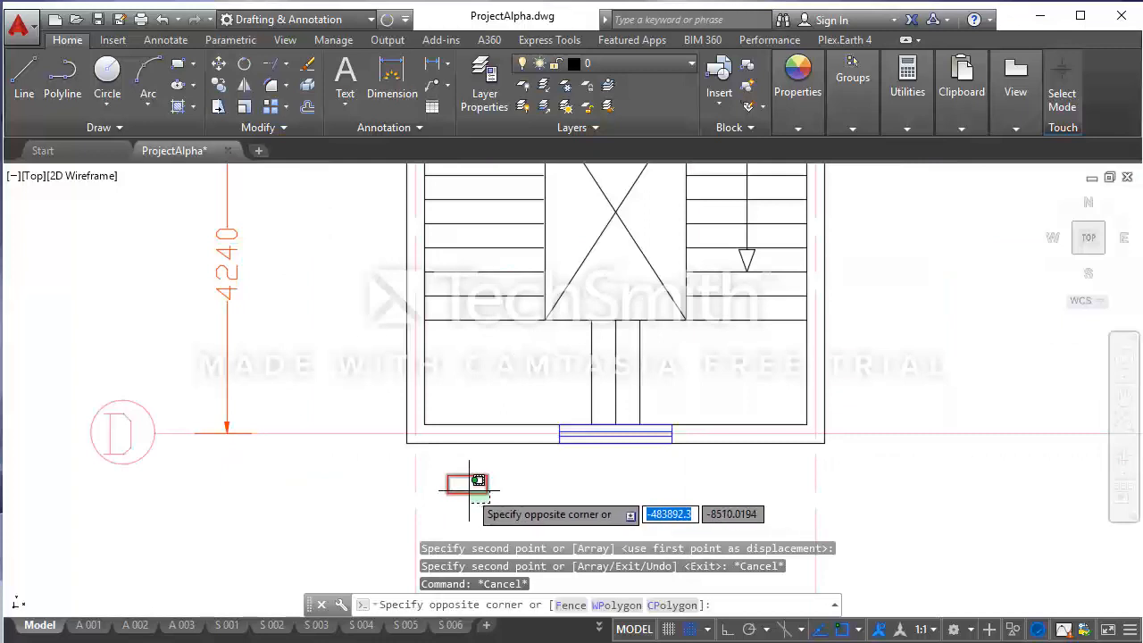
pyautogui.click(460, 475)
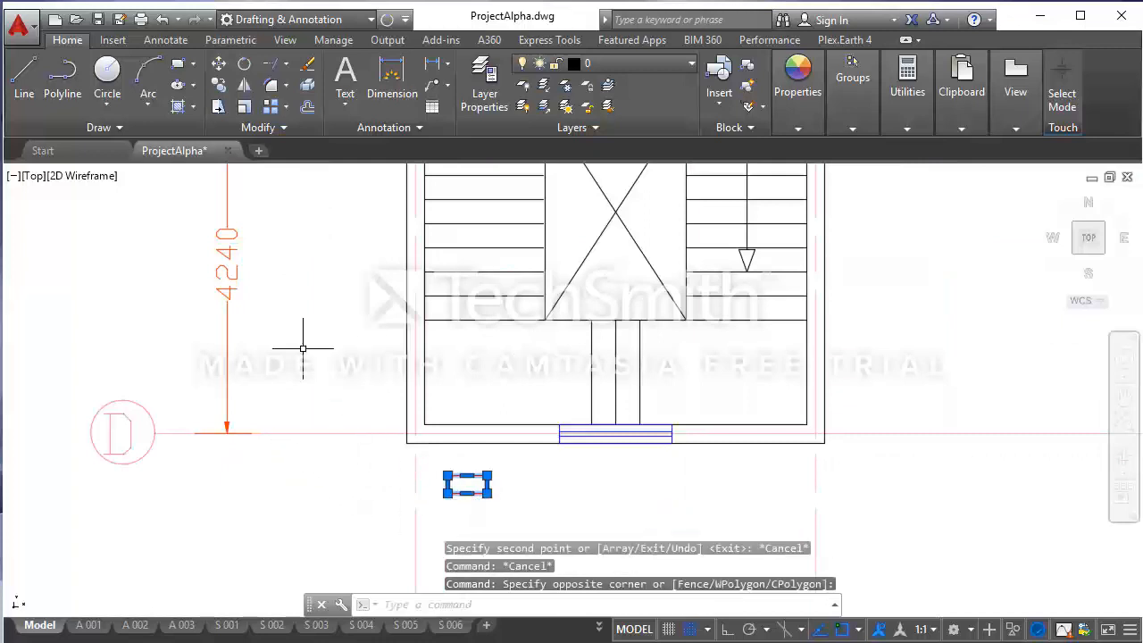
pyautogui.click(218, 84)
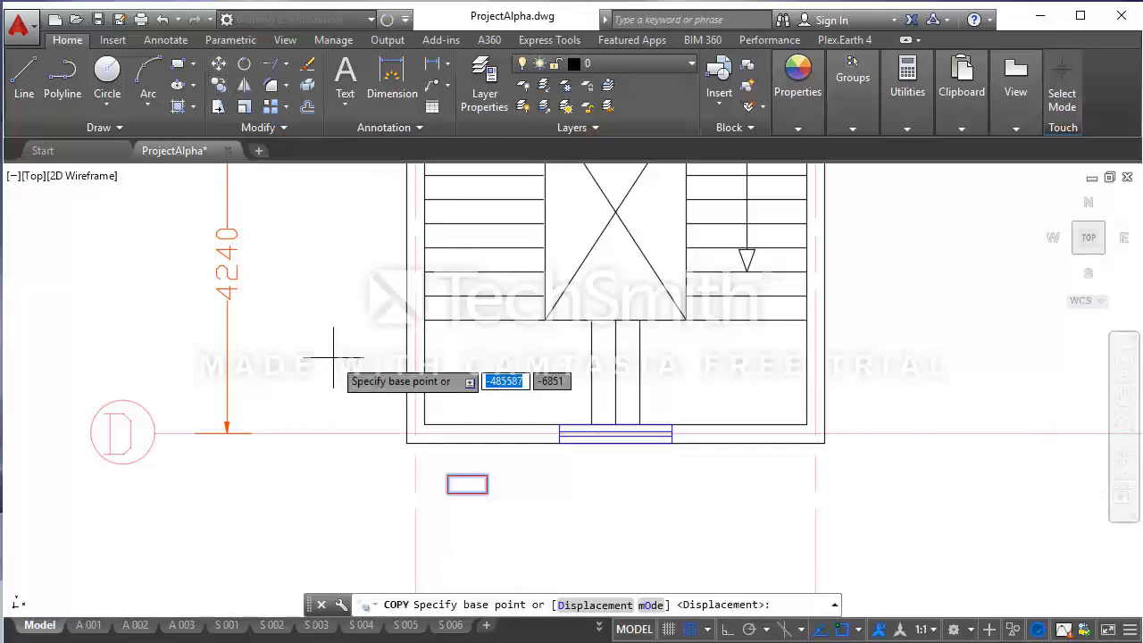
pyautogui.click(446, 493)
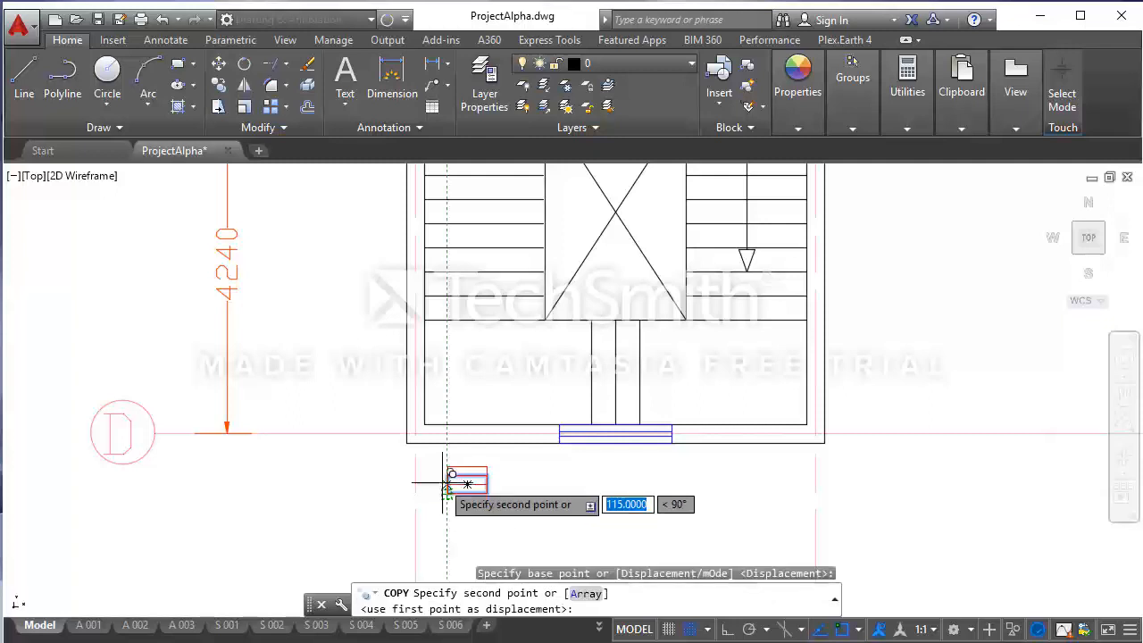
pyautogui.scroll(4, 407, 443)
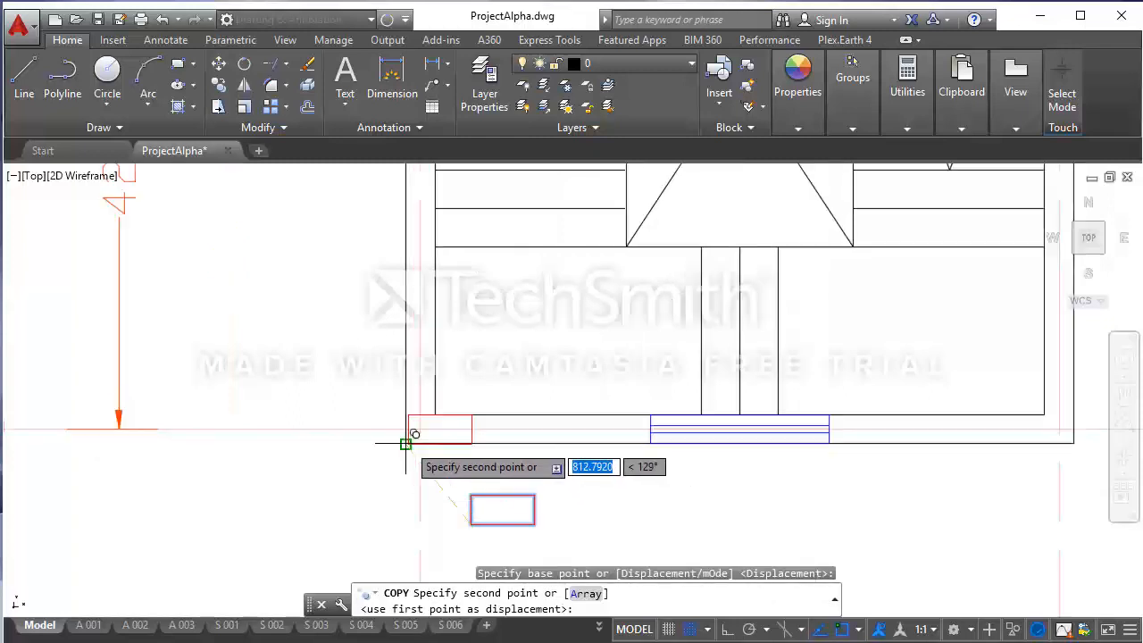
pyautogui.scroll(-2, 402, 444)
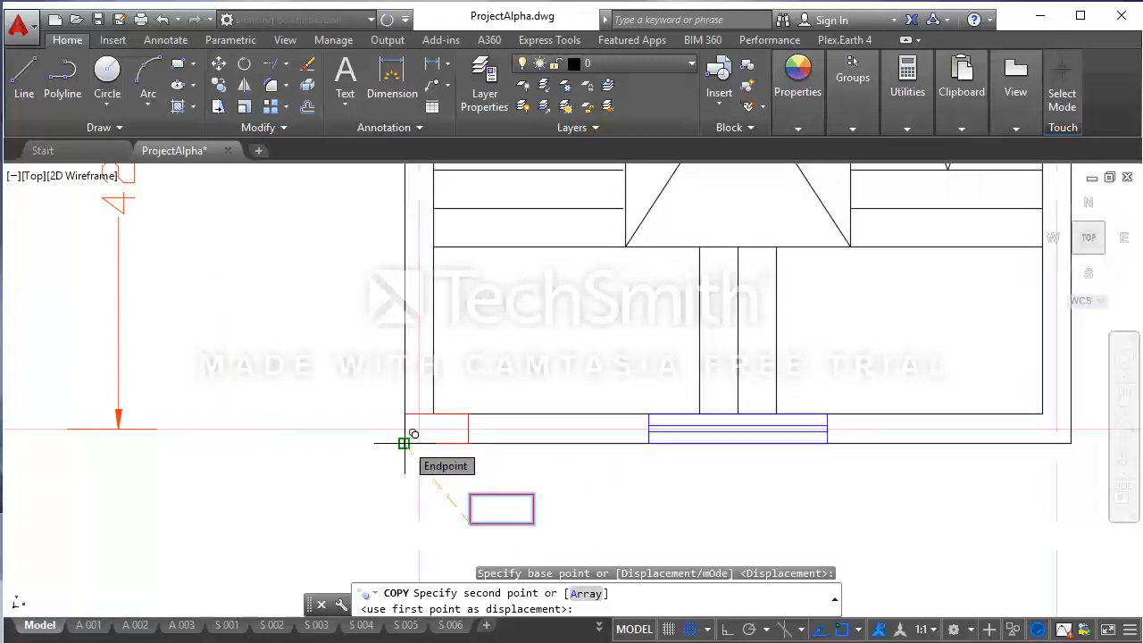
pyautogui.click(404, 443)
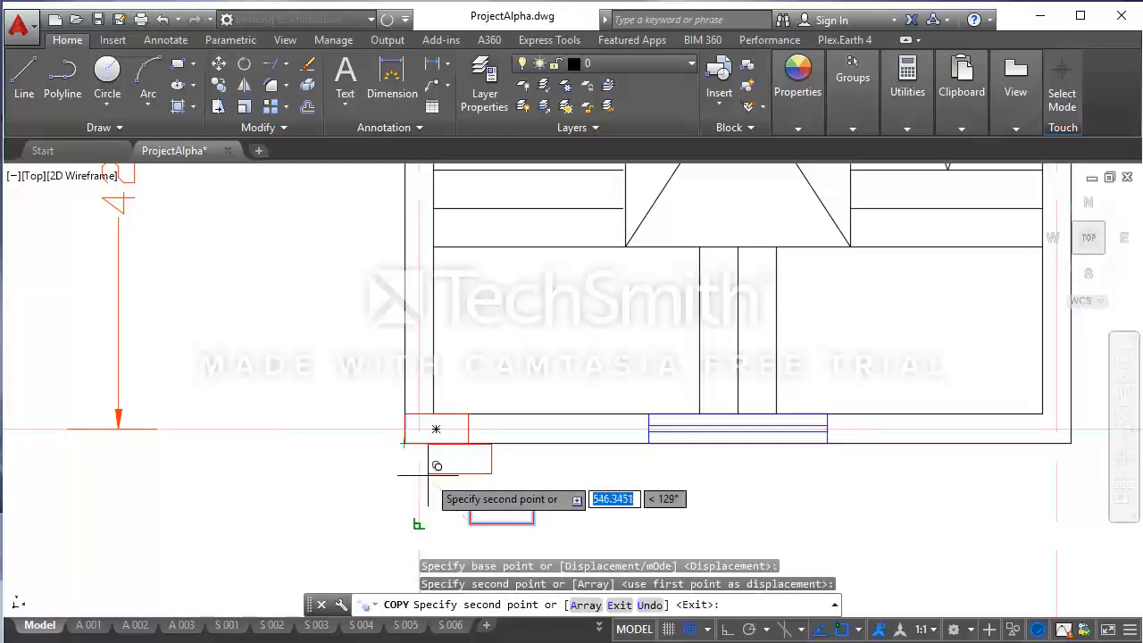
pyautogui.press('Escape')
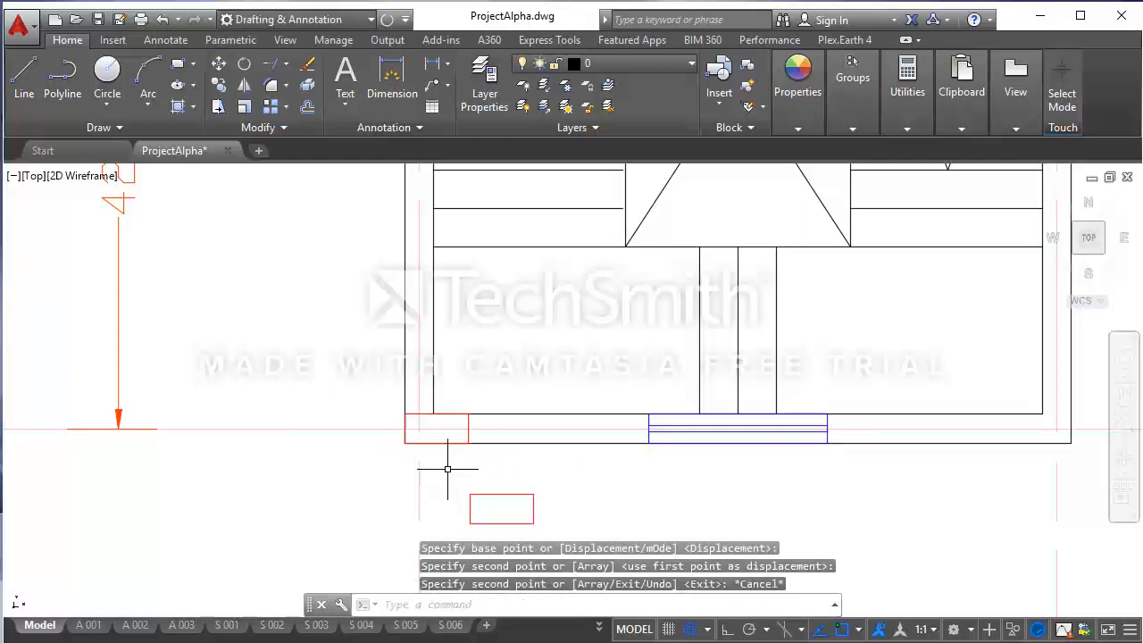
# - Copy the loose horizontal 500 x 230 column by its lower-right corner onto the stair wall's lower-right corner at grids D and 2
pyautogui.scroll(-2, 447, 468)
pyautogui.scroll(1, 484, 502)
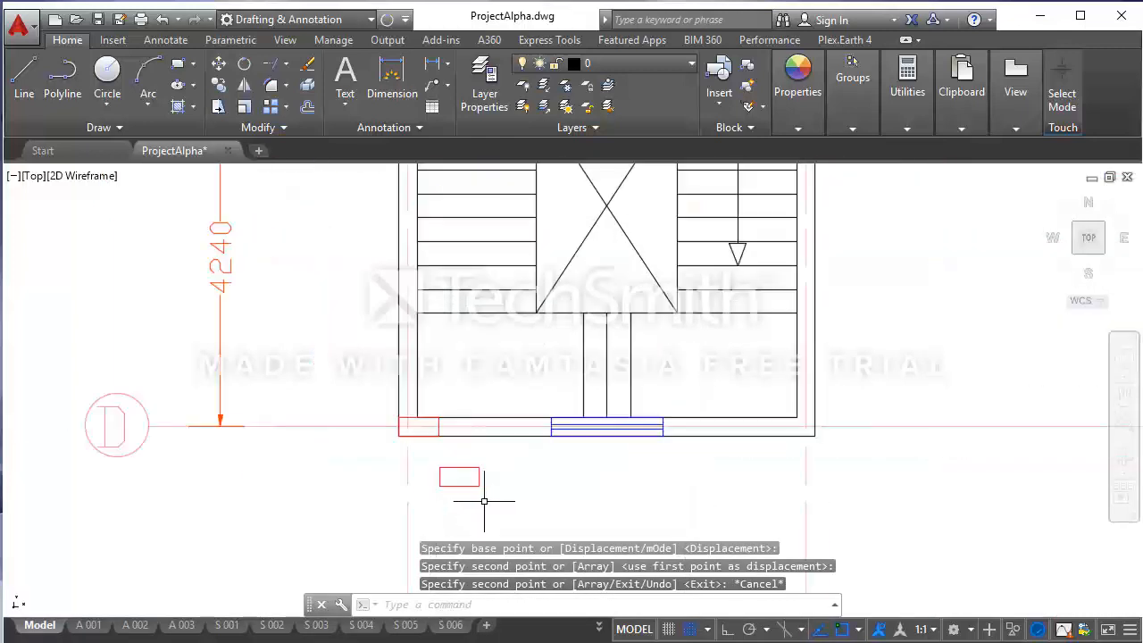
pyautogui.scroll(-5, 661, 490)
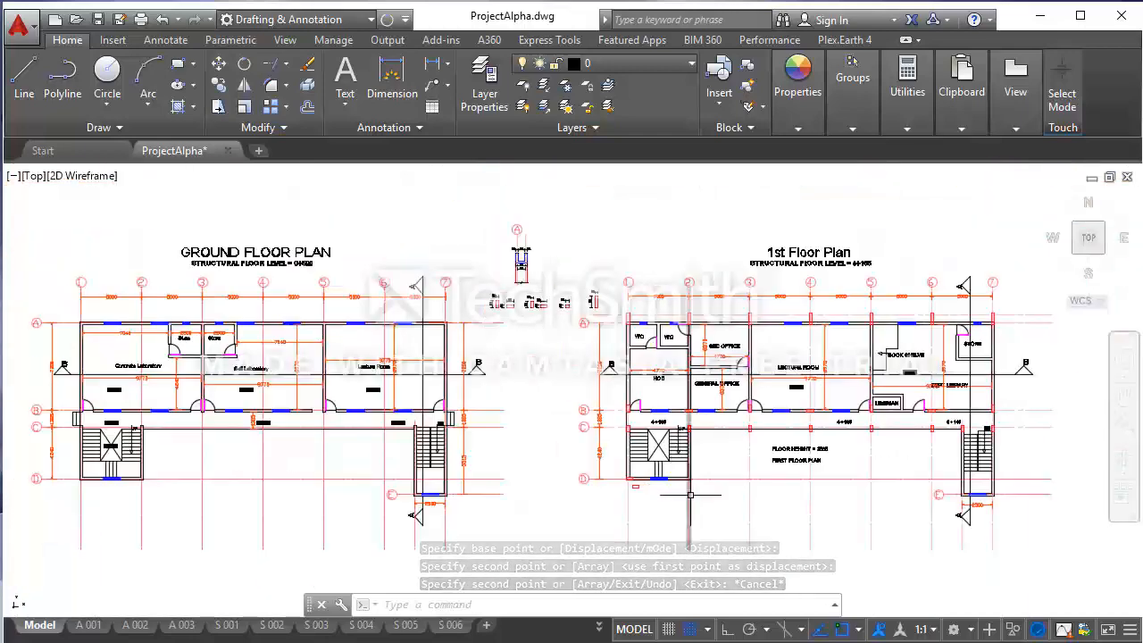
pyautogui.scroll(2, 671, 487)
pyautogui.moveTo(701, 474); pyautogui.dragTo(691, 522, button='middle')
pyautogui.scroll(3, 580, 528)
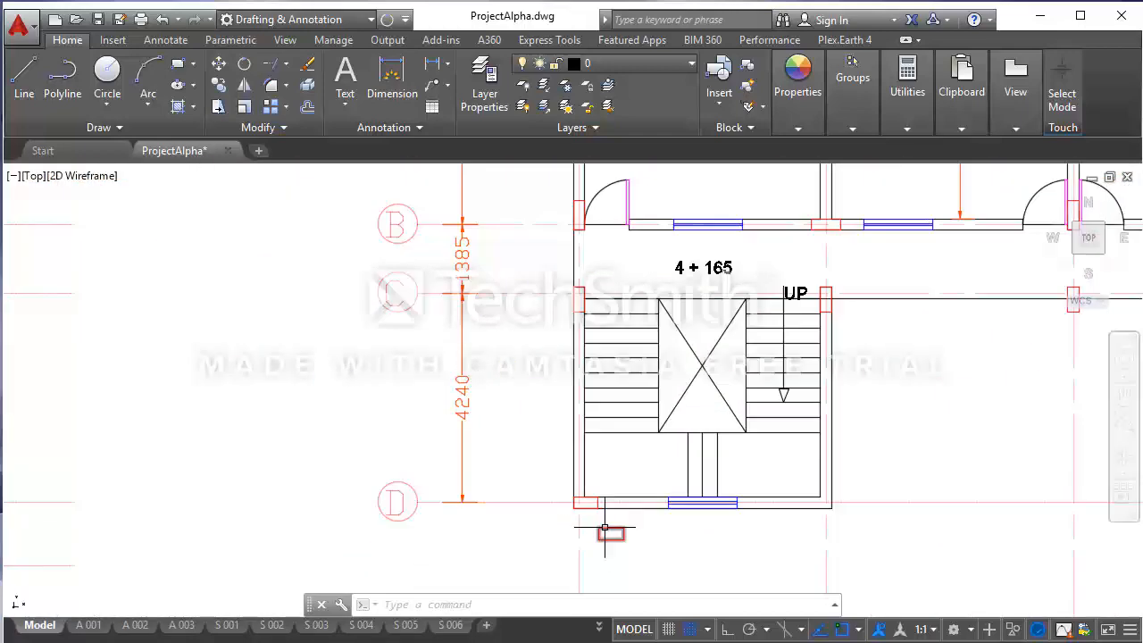
pyautogui.scroll(3, 625, 536)
pyautogui.click(633, 541)
pyautogui.click(595, 516)
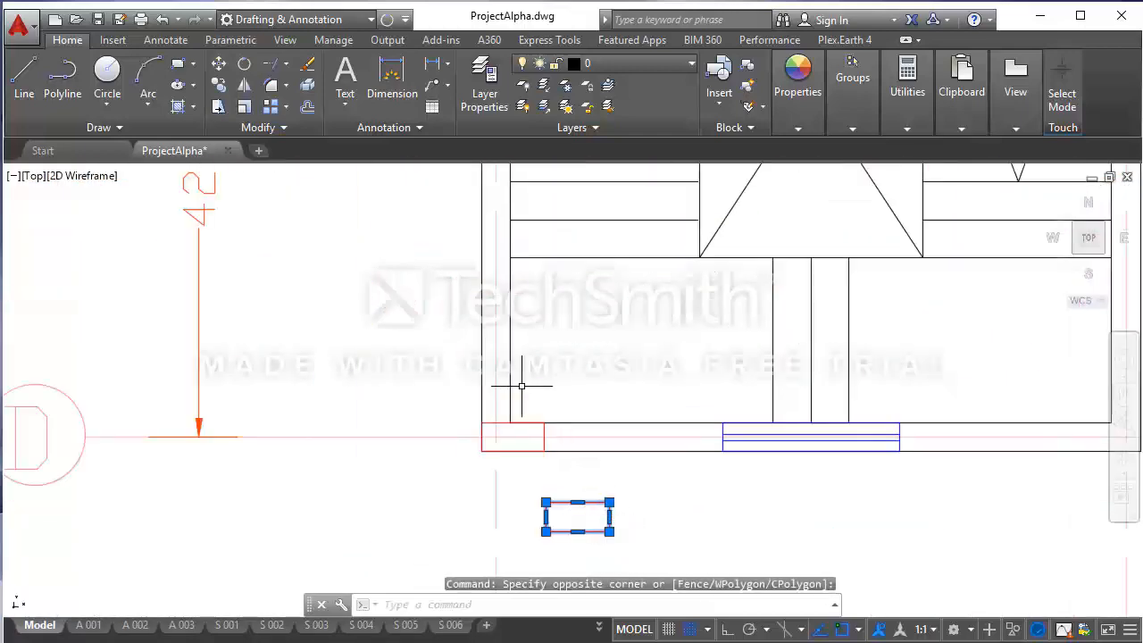
pyautogui.click(222, 85)
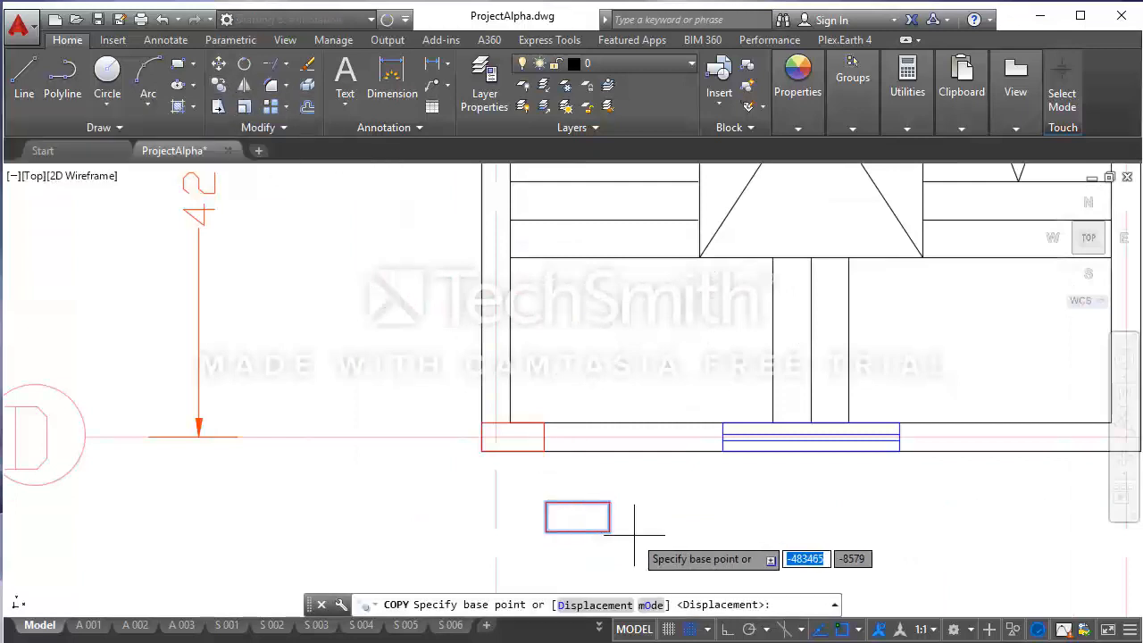
pyautogui.scroll(-4, 602, 514)
pyautogui.scroll(2, 602, 515)
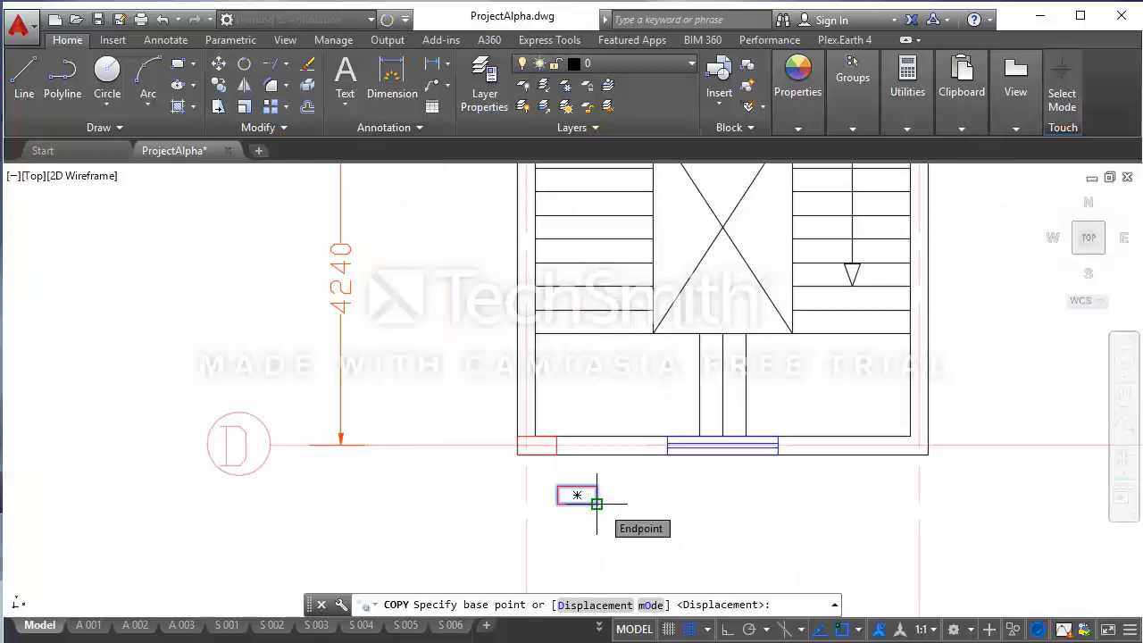
pyautogui.click(597, 504)
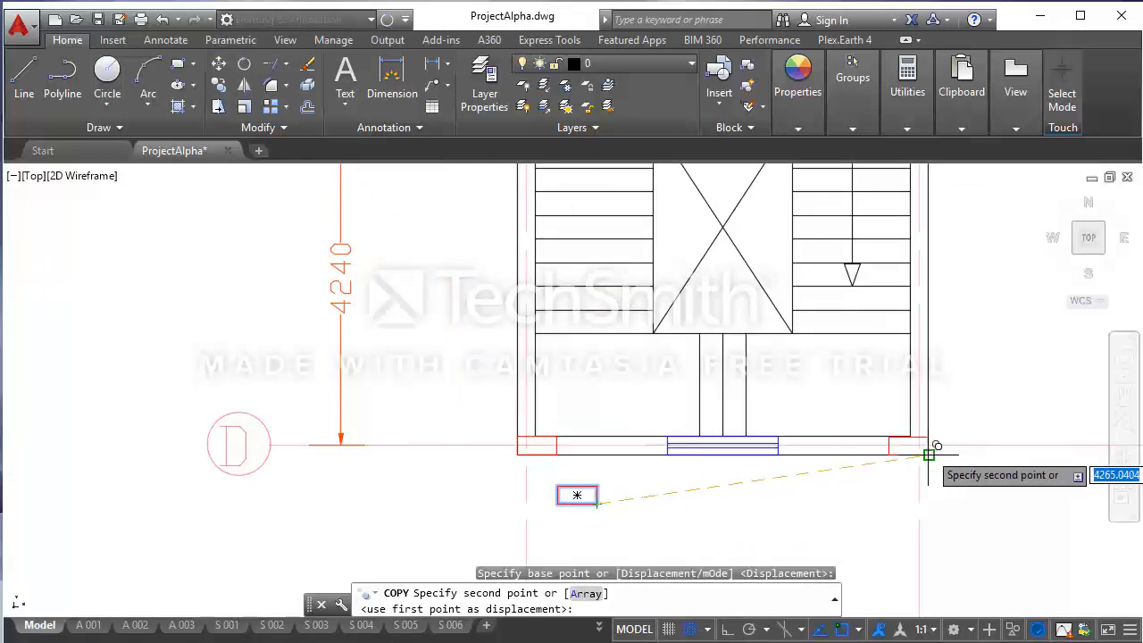
pyautogui.scroll(3, 929, 456)
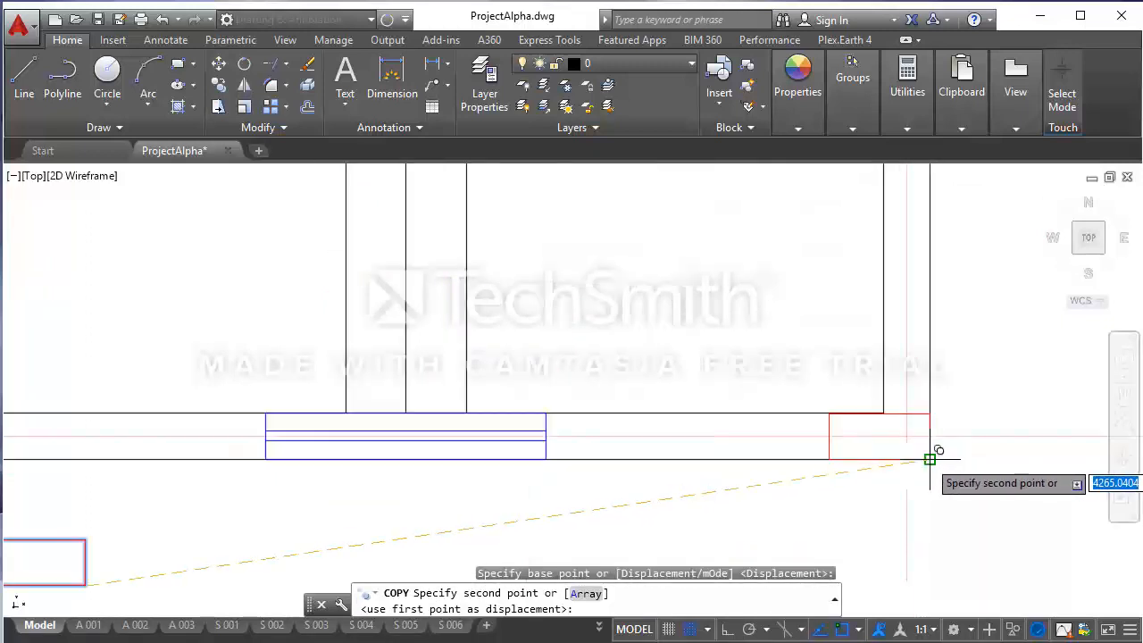
pyautogui.click(930, 460)
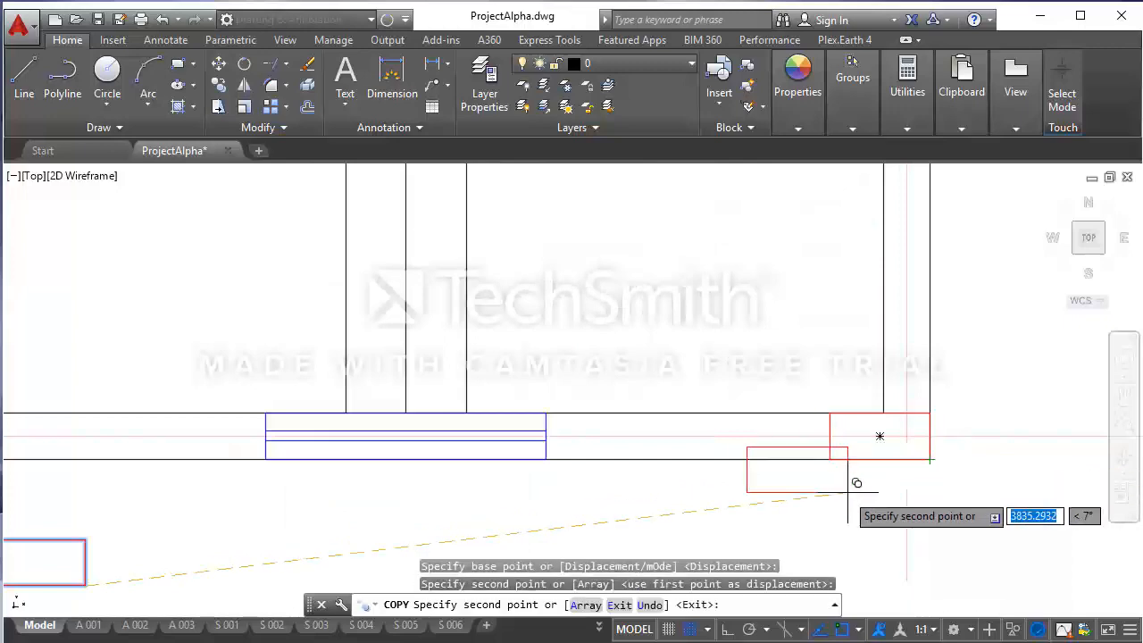
# - End the copying and delete the loose horizontal 500 x 230 column below the stair wall near grids D and 1
pyautogui.scroll(-4, 857, 474)
pyautogui.scroll(-5, 636, 510)
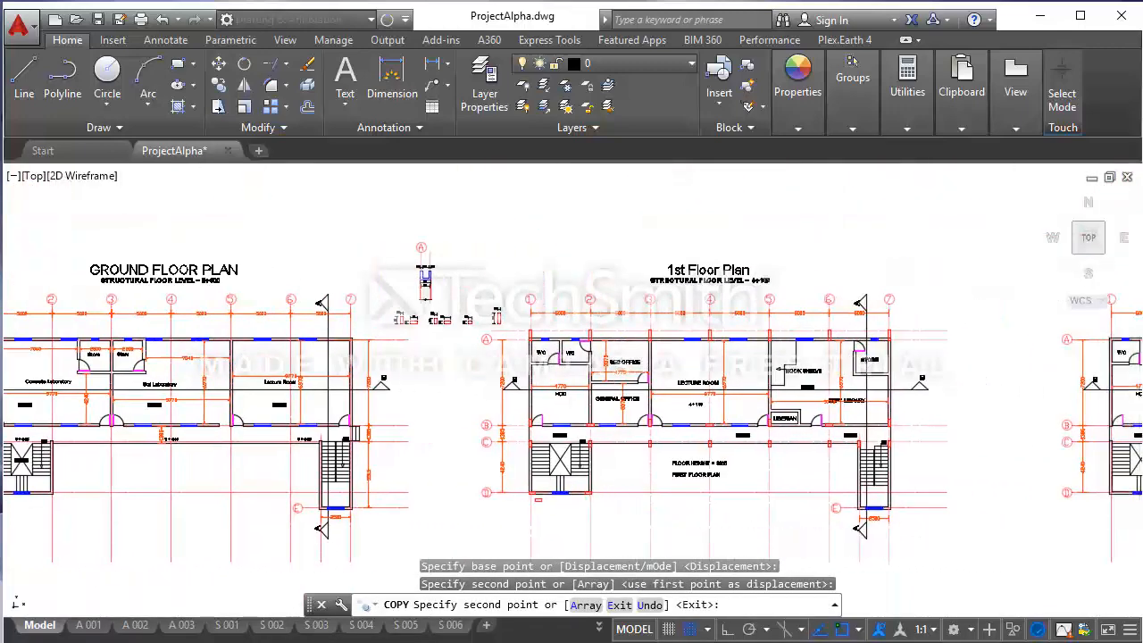
pyautogui.press('Escape')
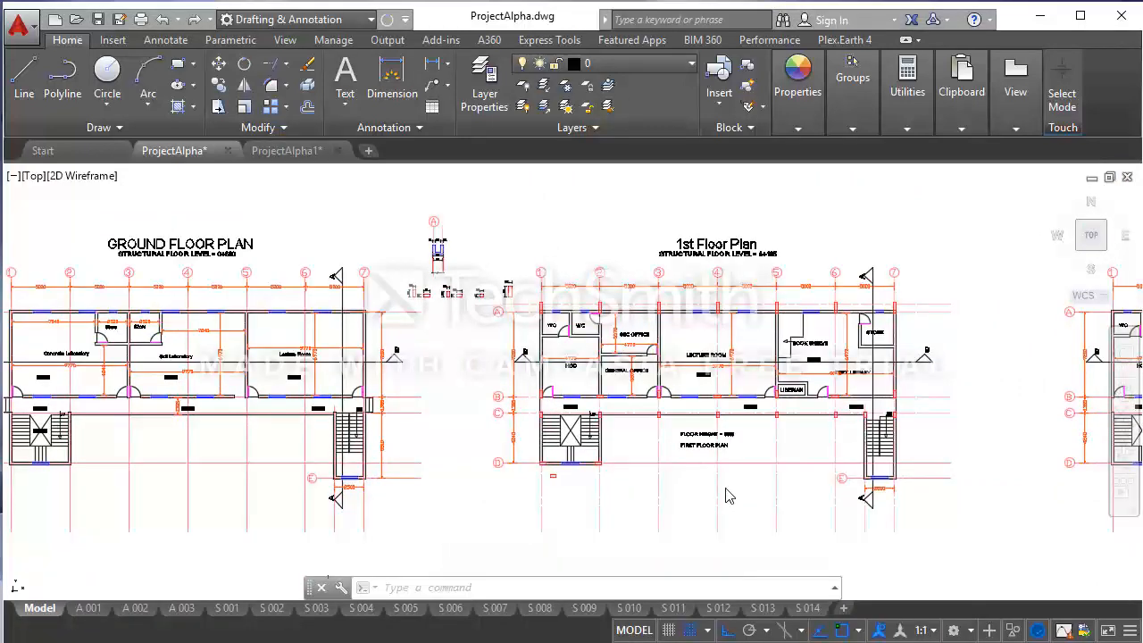
pyautogui.click(553, 477)
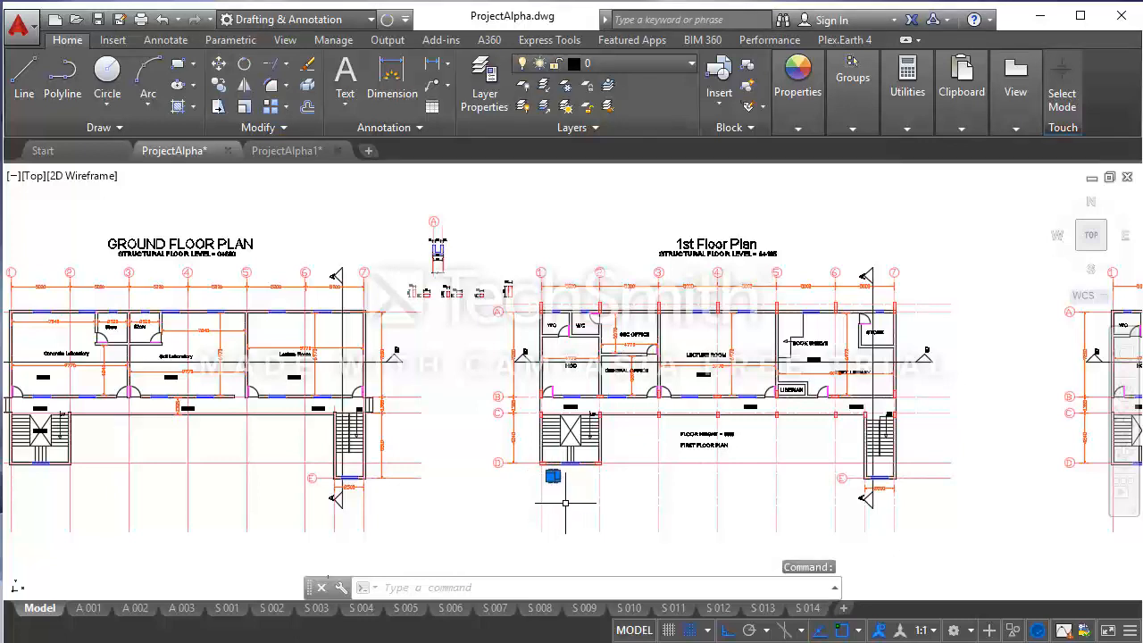
pyautogui.press('Delete')
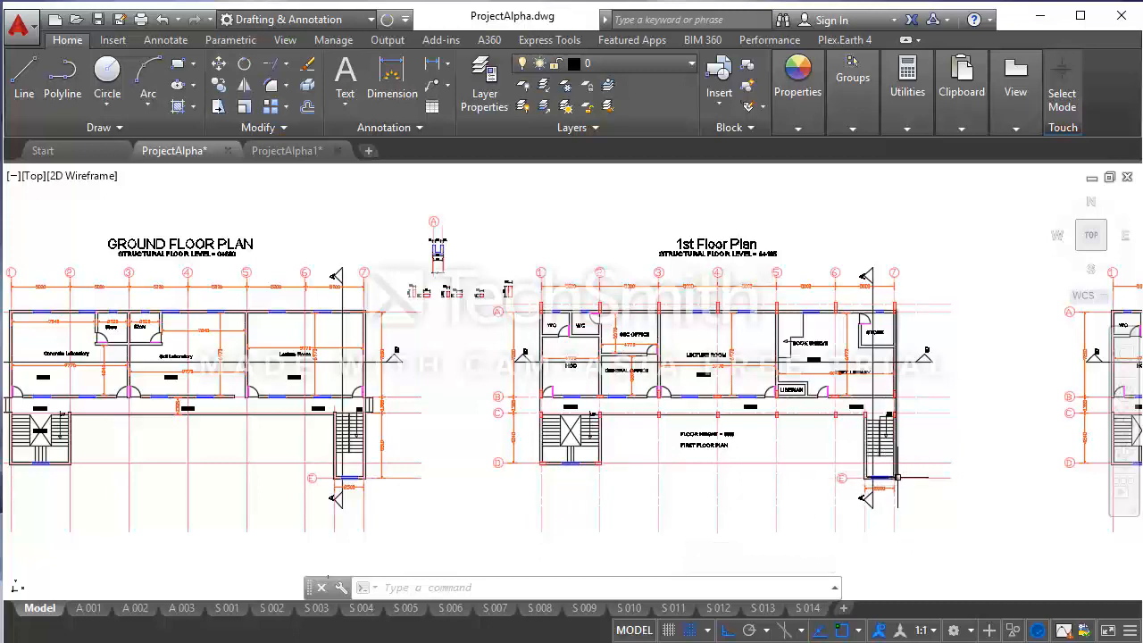
# - Examine the wall corners of the stair on grid E between grids 6 and 7 on the 1st Floor Plan for column positions
pyautogui.scroll(2, 920, 463)
pyautogui.scroll(2, 920, 463)
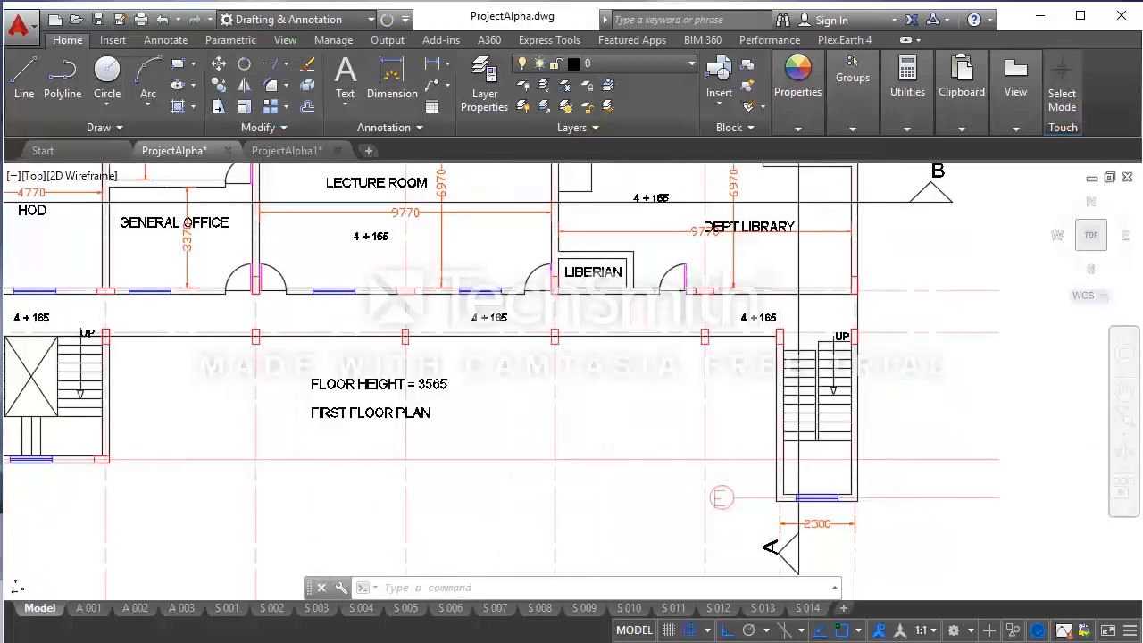
pyautogui.scroll(-2, 874, 502)
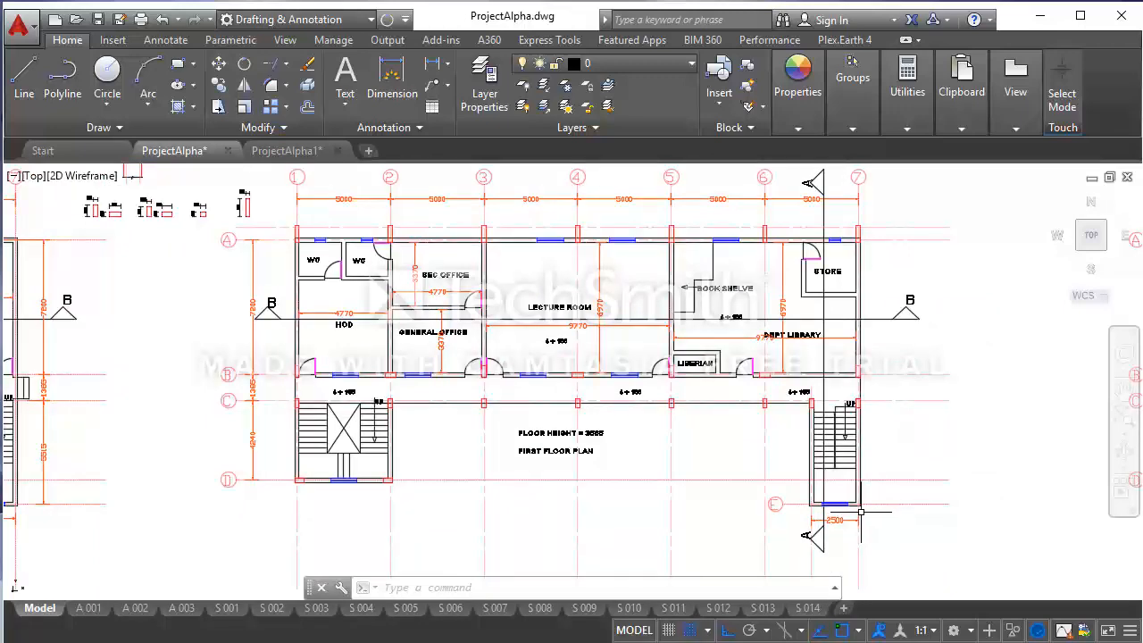
pyautogui.scroll(2, 803, 487)
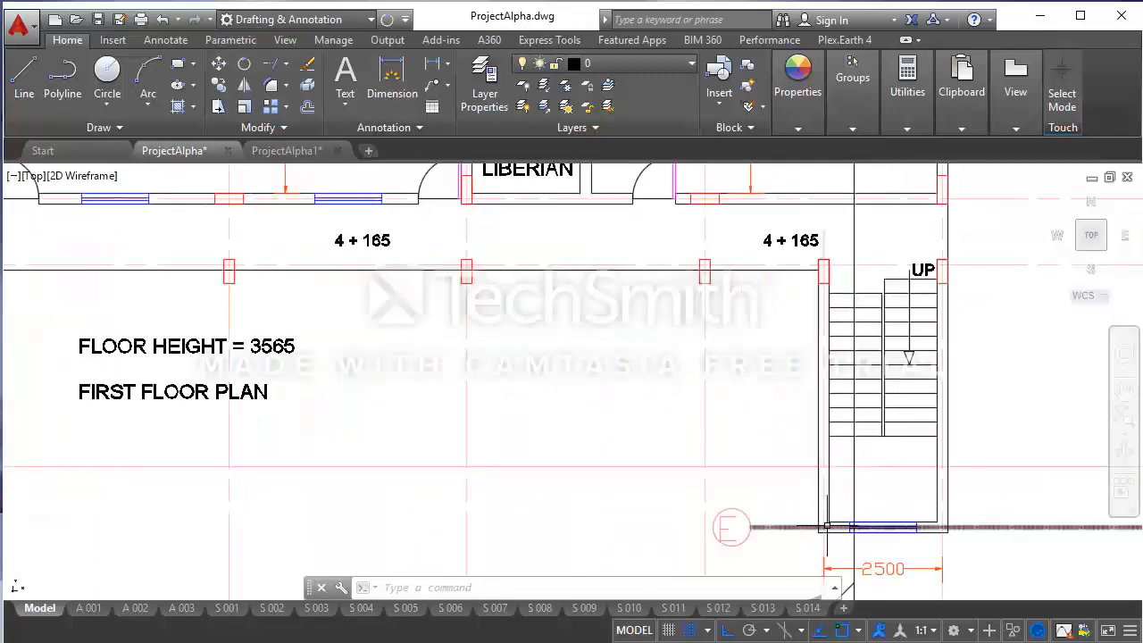
pyautogui.scroll(-2, 824, 524)
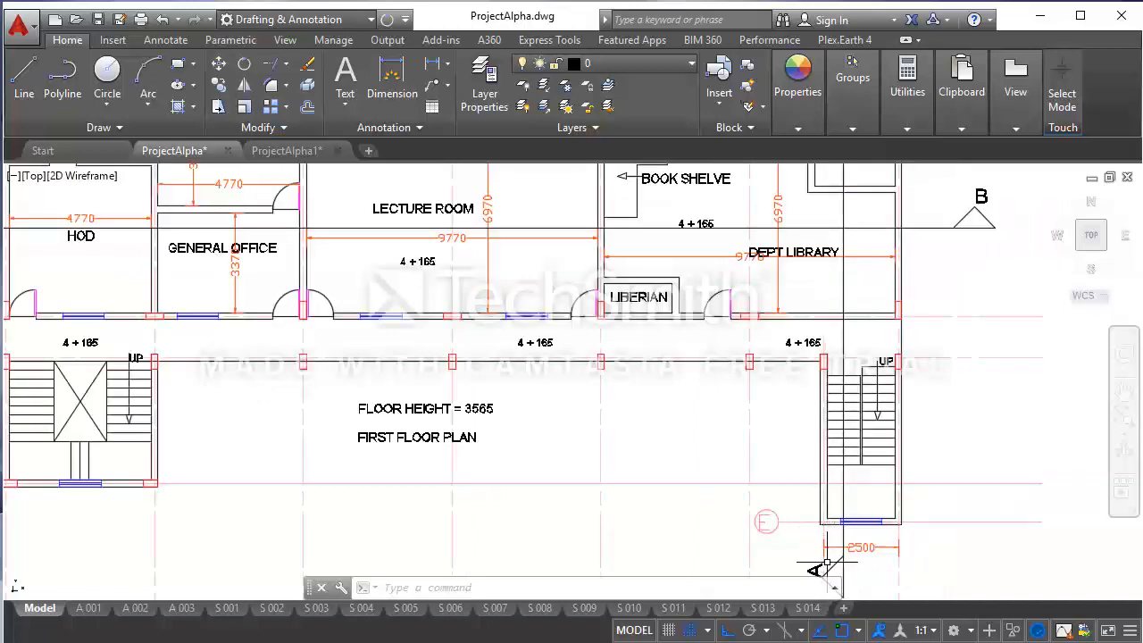
pyautogui.scroll(-1, 820, 509)
pyautogui.moveTo(828, 556); pyautogui.dragTo(805, 476, button='middle')
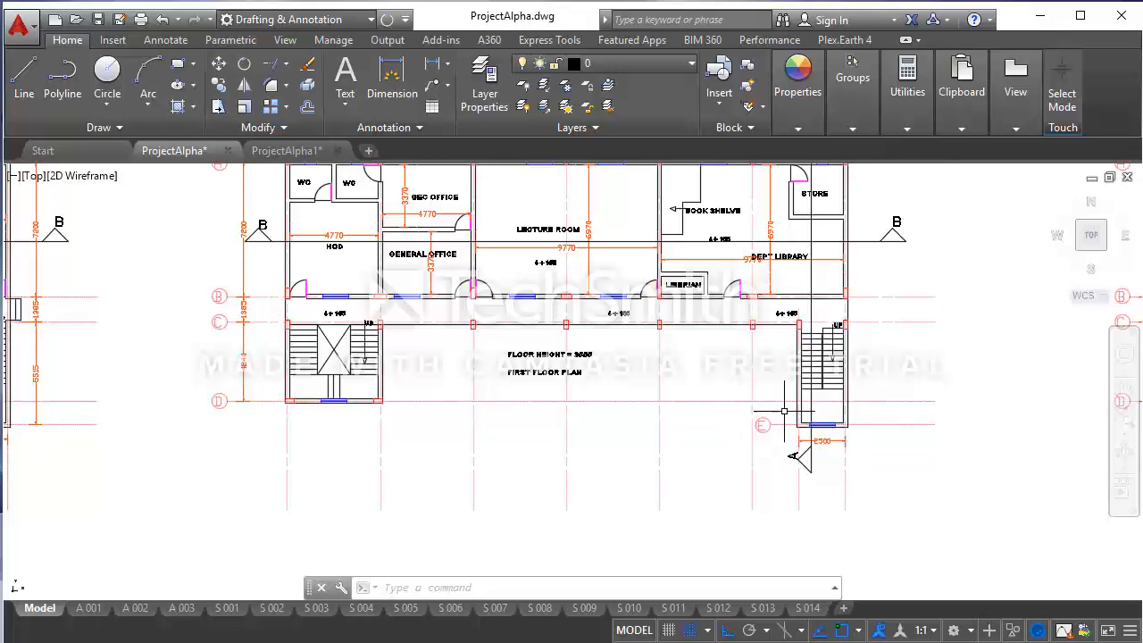
# - Copy the vertical 230 x 500 column detail by its top-edge midpoint, with Ortho off, onto the lower end of the left stair wall centreline at grid E
pyautogui.moveTo(783, 404); pyautogui.dragTo(827, 456, button='middle')
pyautogui.moveTo(429, 327); pyautogui.dragTo(557, 414, button='middle')
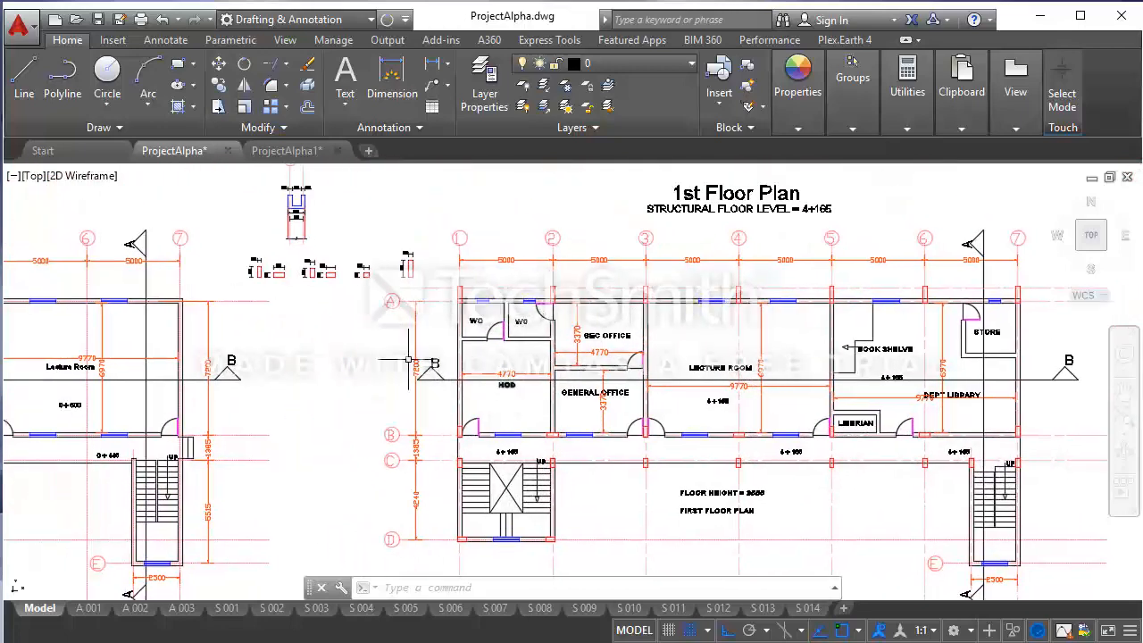
pyautogui.scroll(2, 289, 268)
pyautogui.moveTo(322, 281); pyautogui.dragTo(562, 478, button='middle')
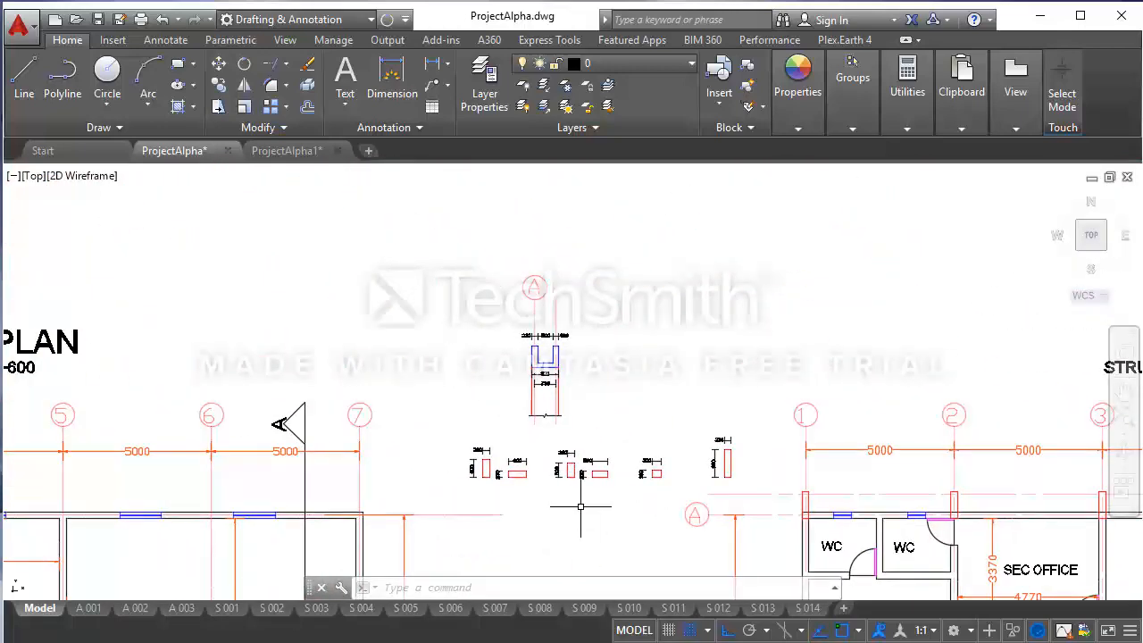
pyautogui.scroll(3, 551, 480)
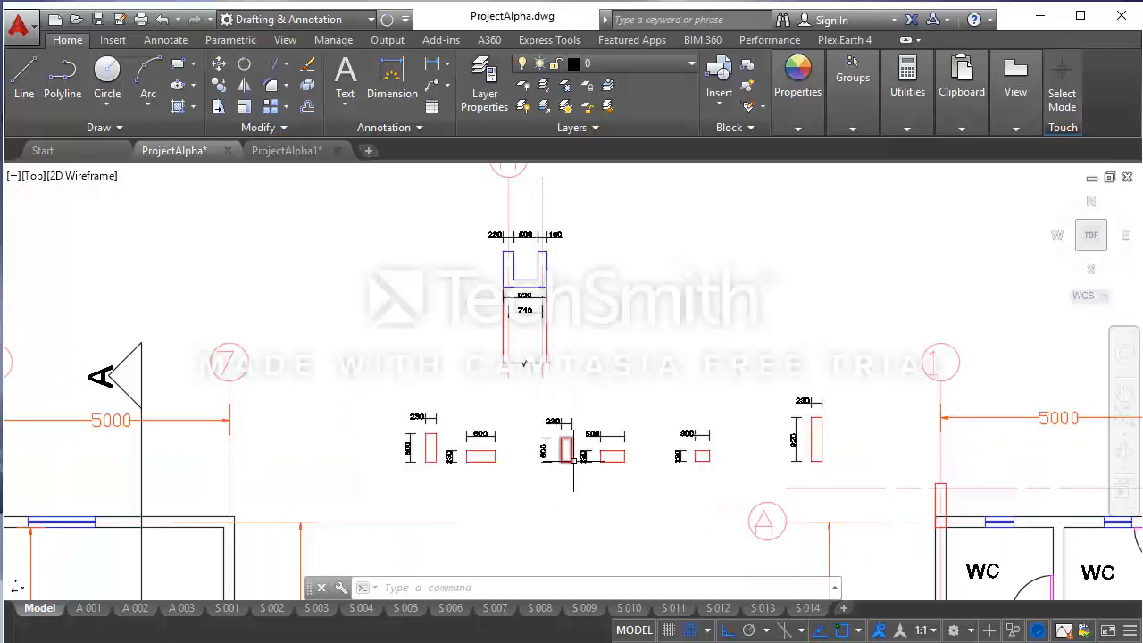
pyautogui.click(569, 471)
pyautogui.click(555, 429)
pyautogui.click(219, 85)
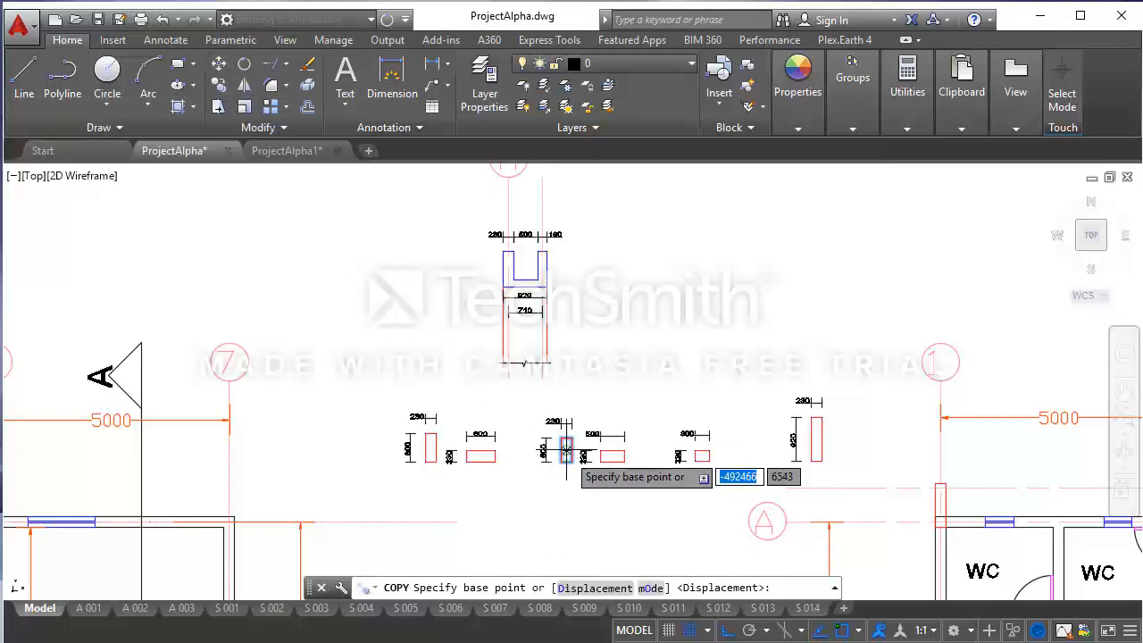
pyautogui.scroll(4, 564, 442)
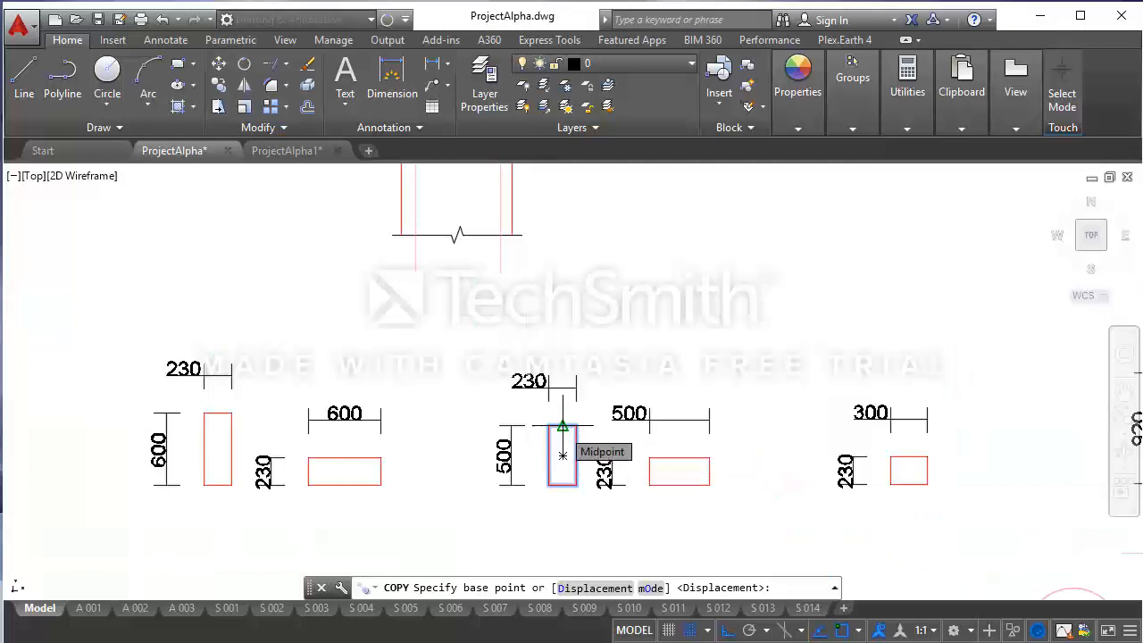
pyautogui.click(563, 455)
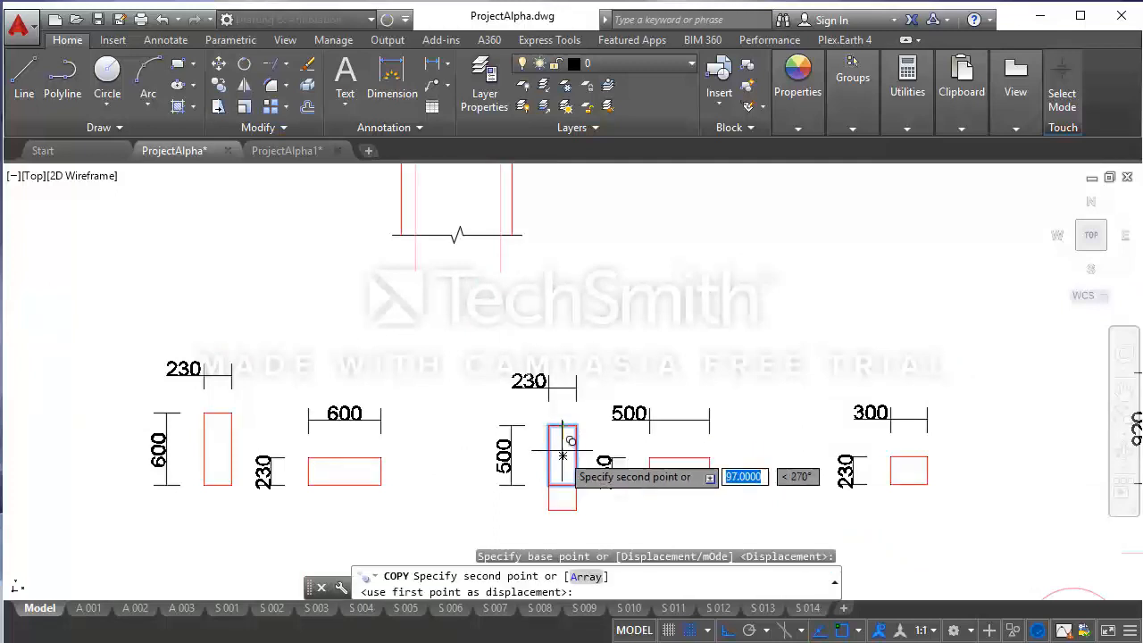
pyautogui.scroll(-6, 563, 428)
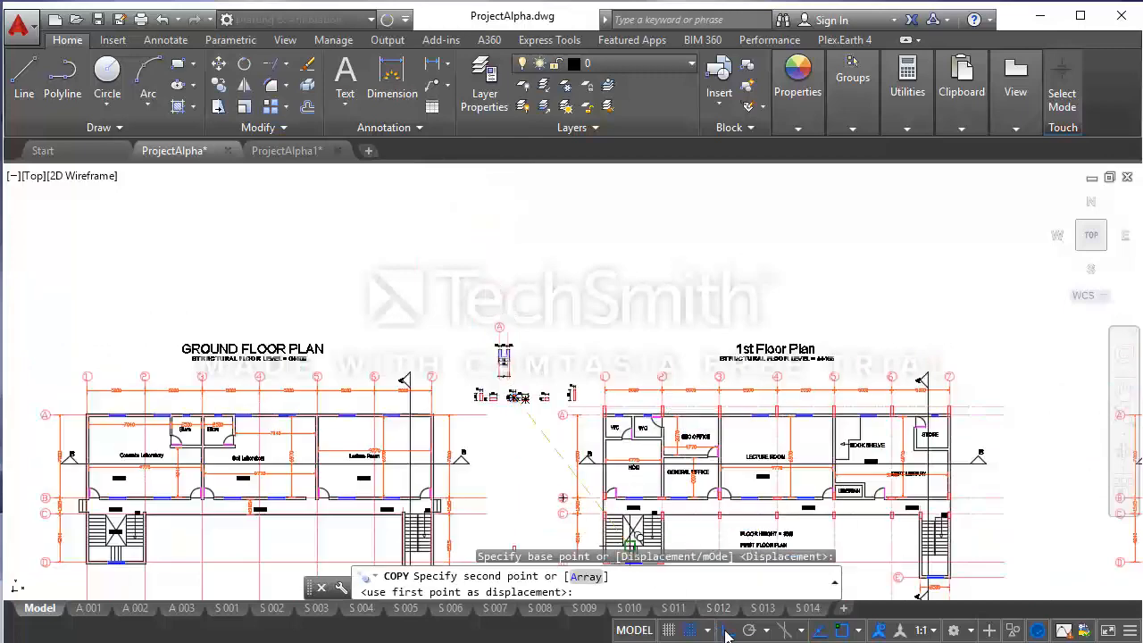
pyautogui.scroll(2, 696, 447)
pyautogui.scroll(4, 798, 447)
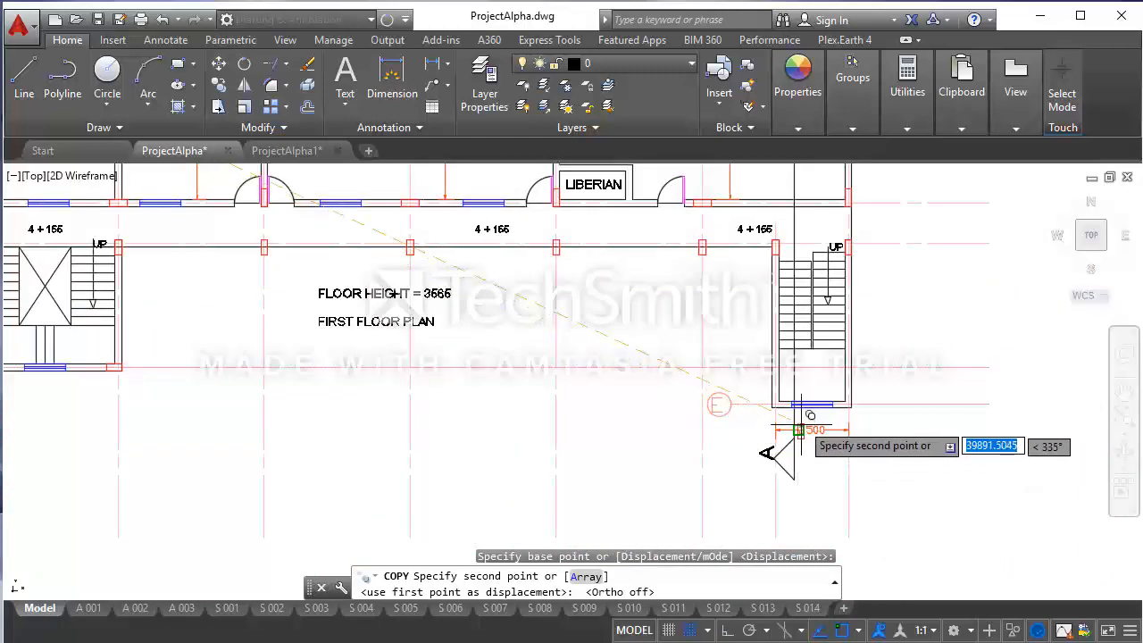
pyautogui.scroll(5, 800, 429)
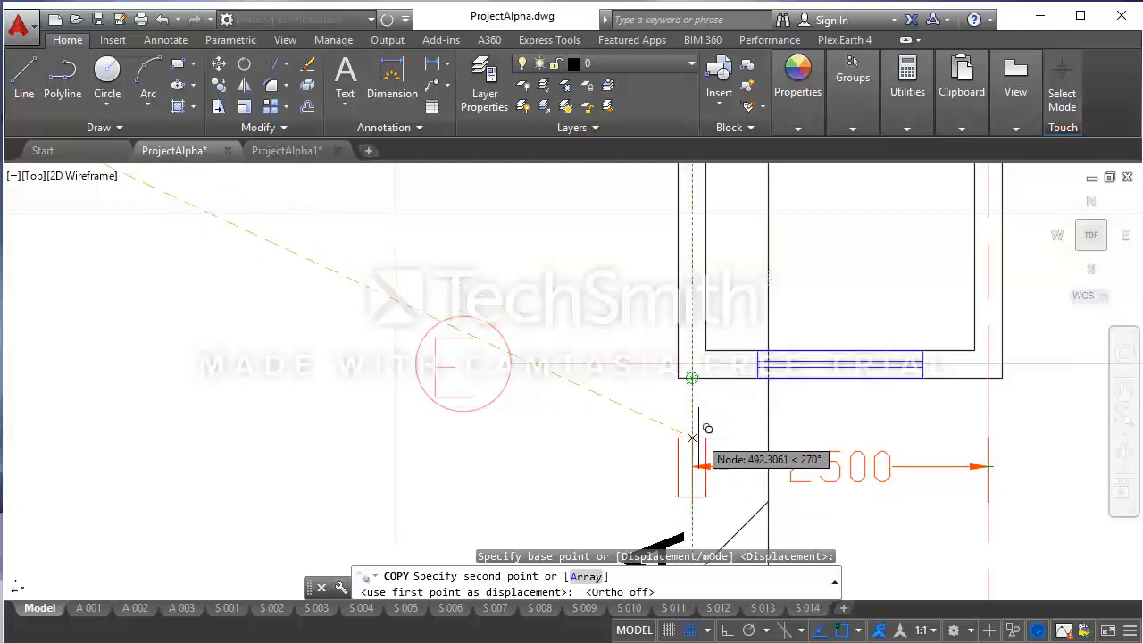
pyautogui.click(692, 378)
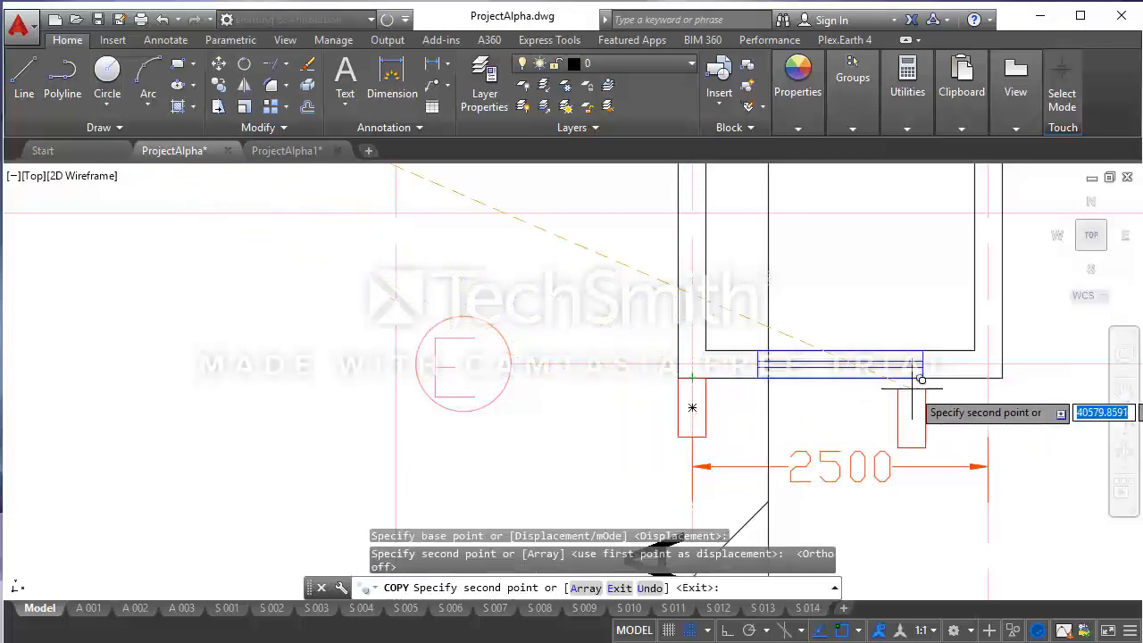
# - Place a second 230 x 500 column copy at the lower end of the stair wall on grids E and 7, and end the copying
pyautogui.scroll(4, 998, 375)
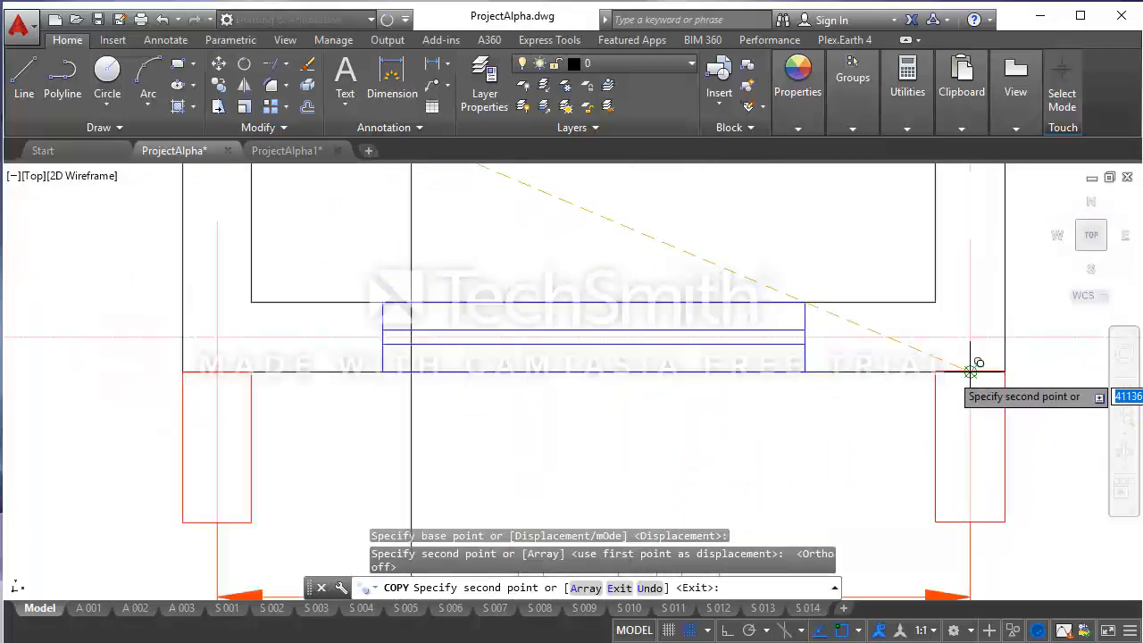
pyautogui.click(982, 365)
pyautogui.scroll(-4, 918, 415)
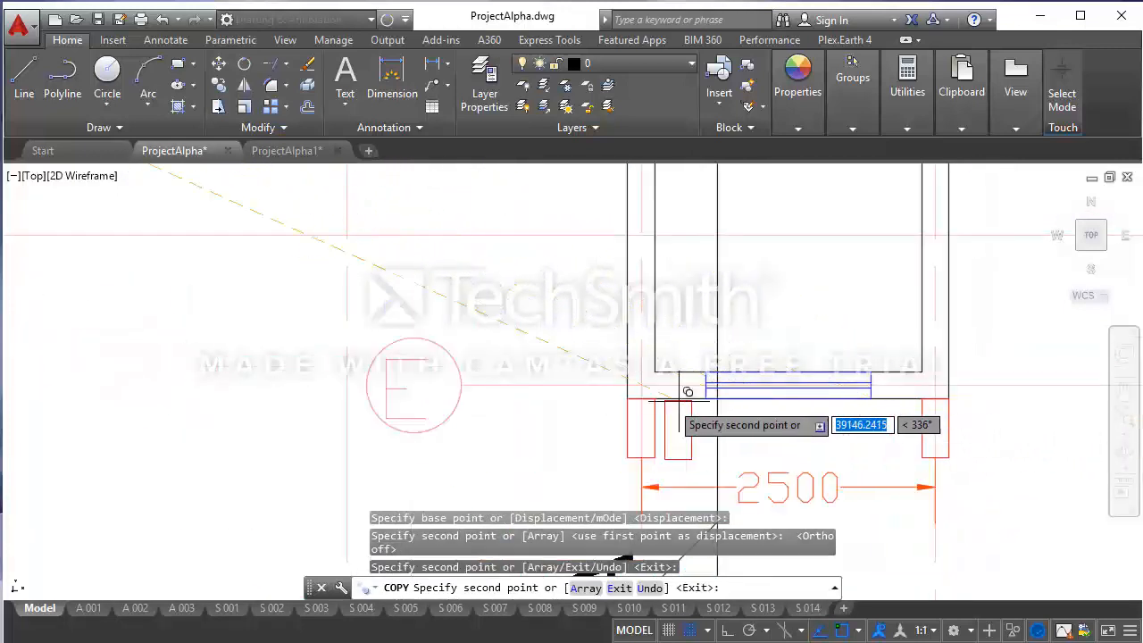
pyautogui.press('Escape')
pyautogui.scroll(-2, 678, 437)
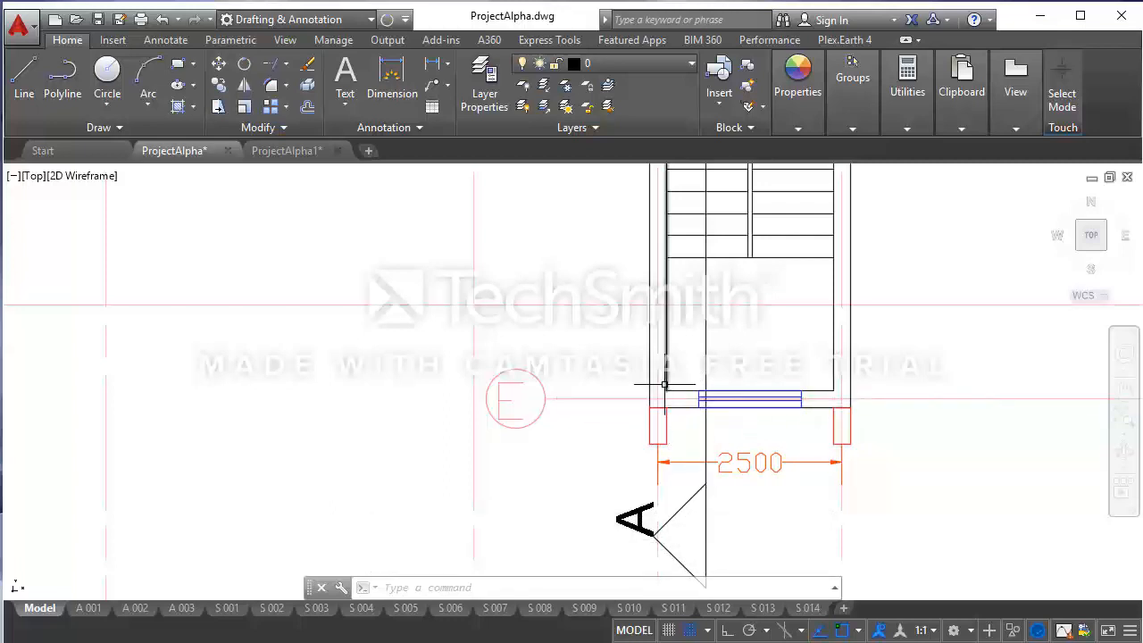
# - Move both 230 x 500 columns at the stair's lower wall corners on grid E straight up by 230, with Ortho on
pyautogui.click(851, 426)
pyautogui.click(669, 429)
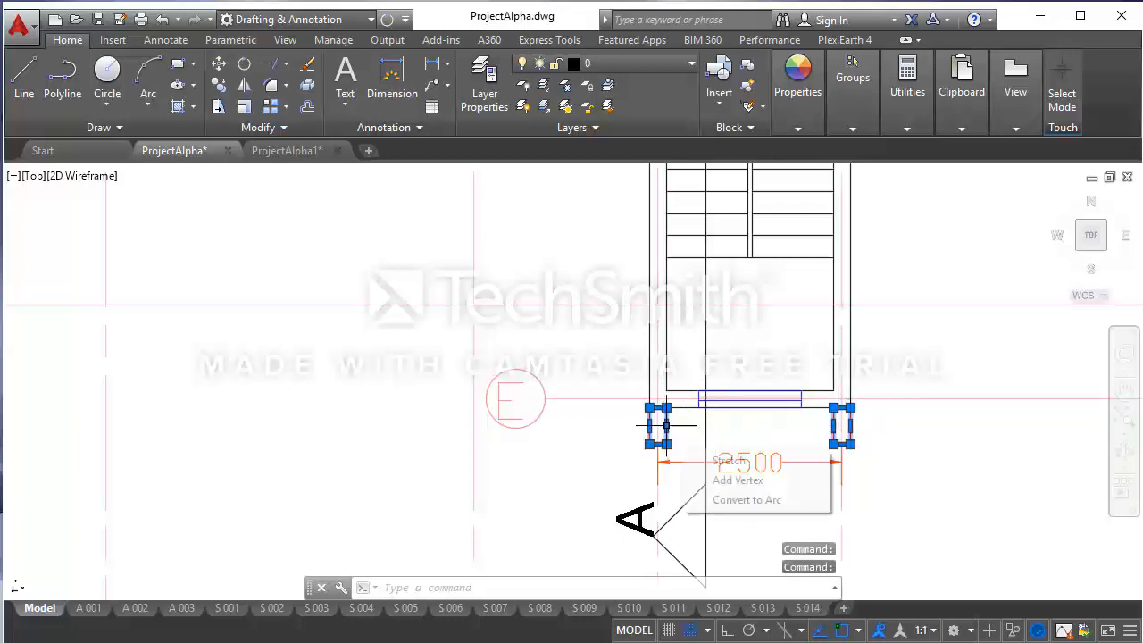
pyautogui.click(218, 64)
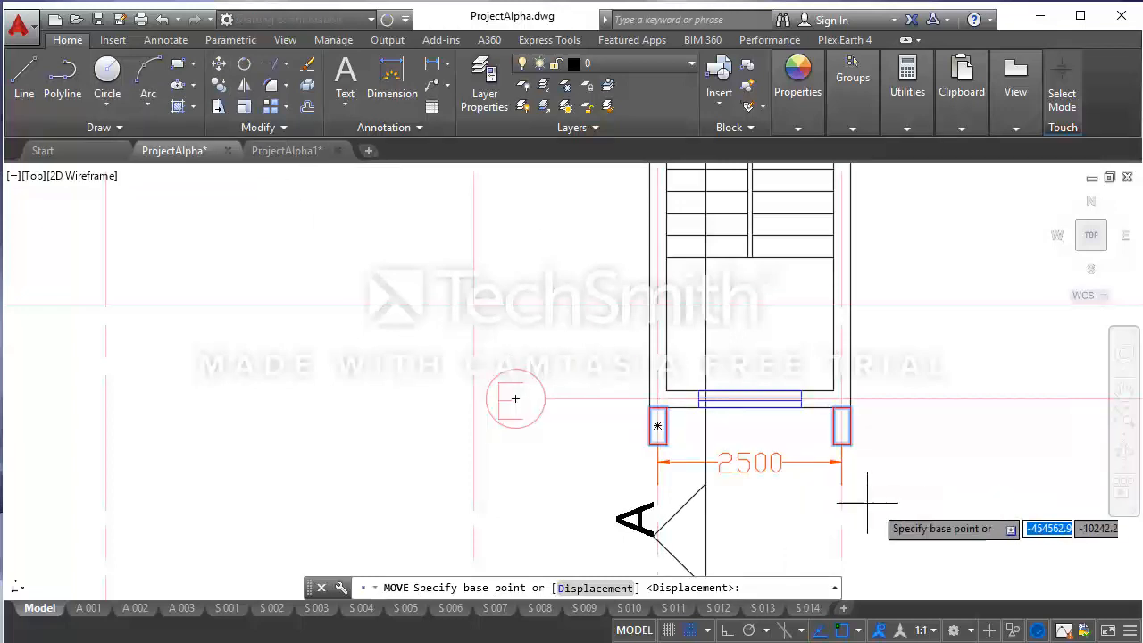
pyautogui.click(948, 529)
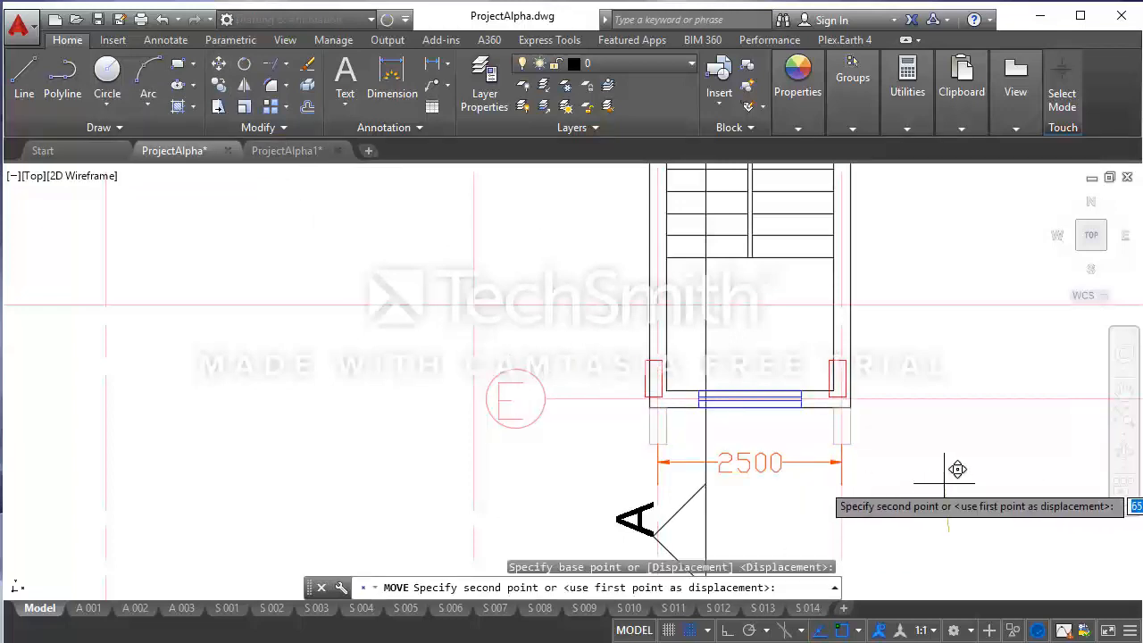
pyautogui.click(727, 630)
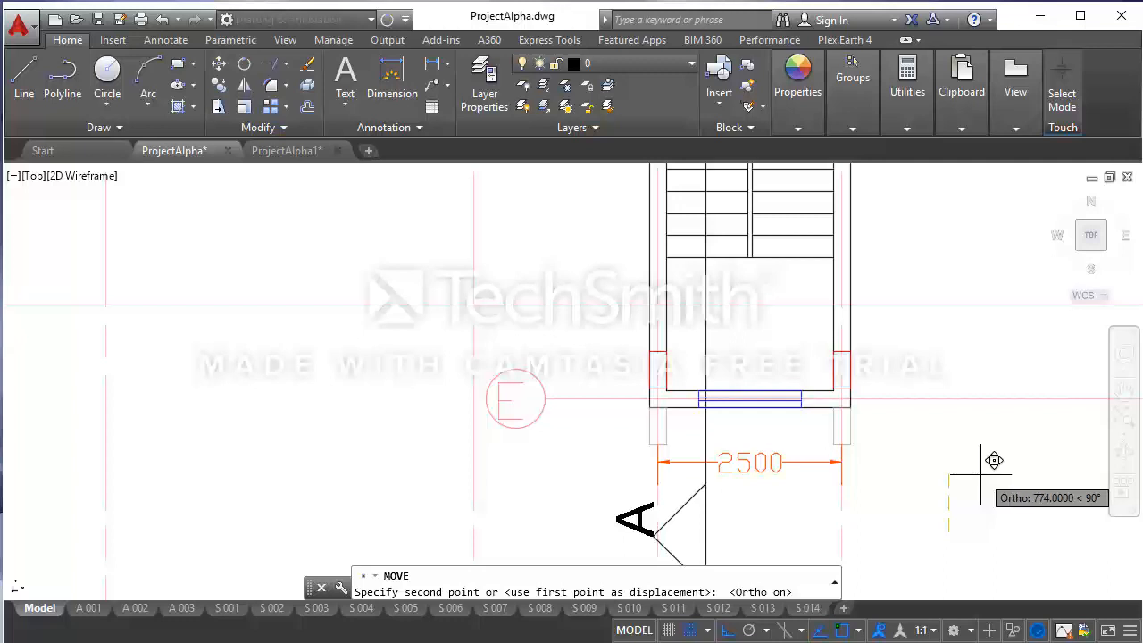
pyautogui.write('2')
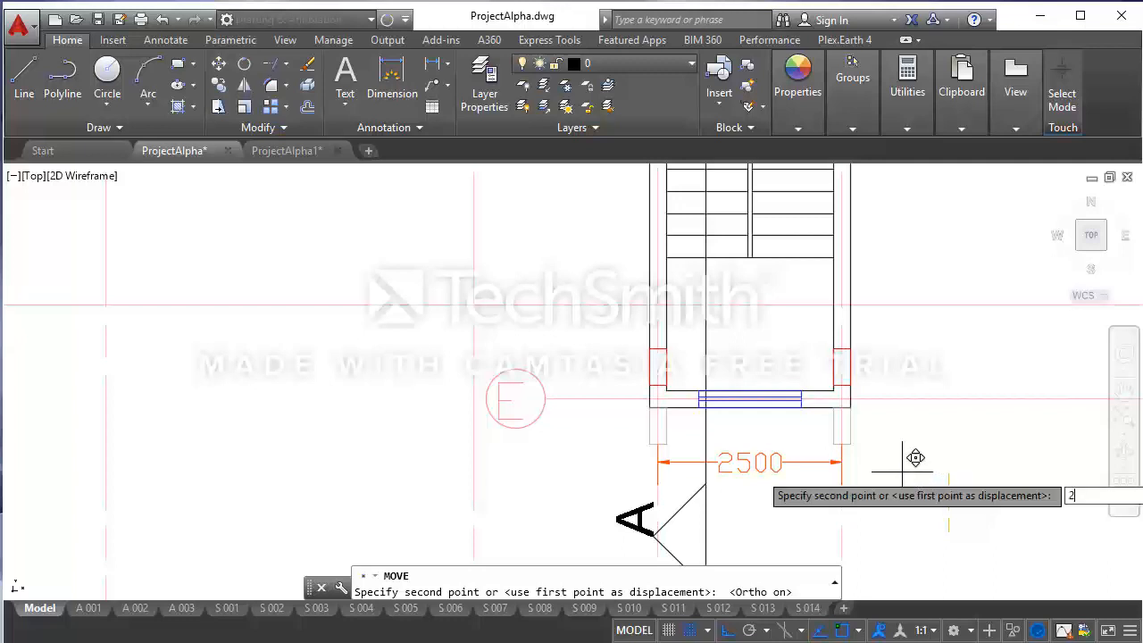
pyautogui.press('BackSpace')
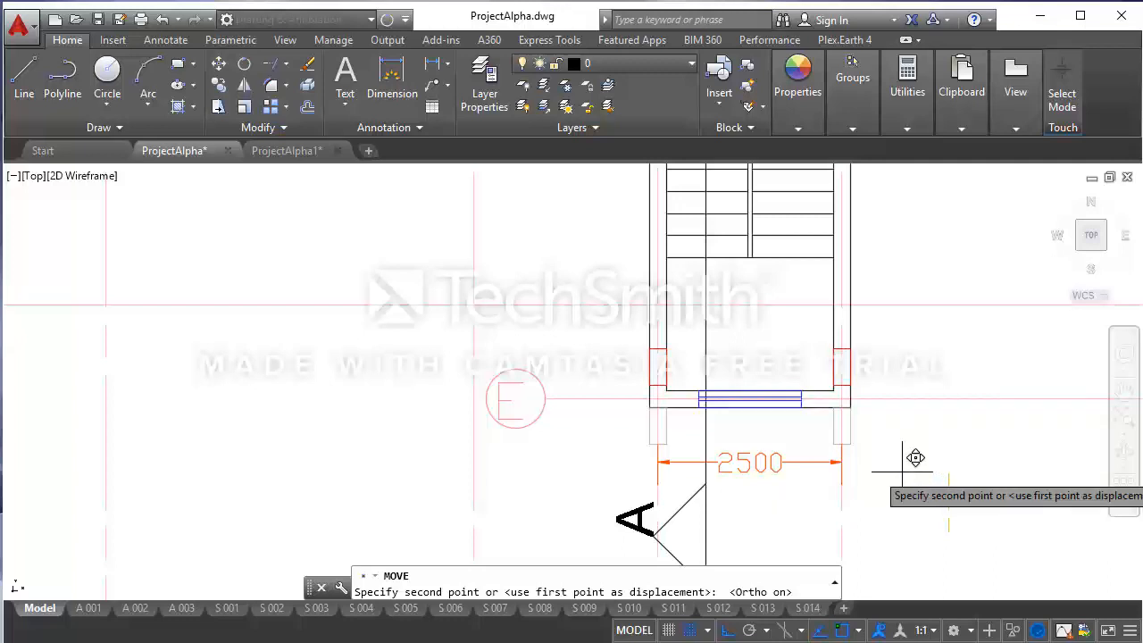
pyautogui.write('230')
pyautogui.press('Return')
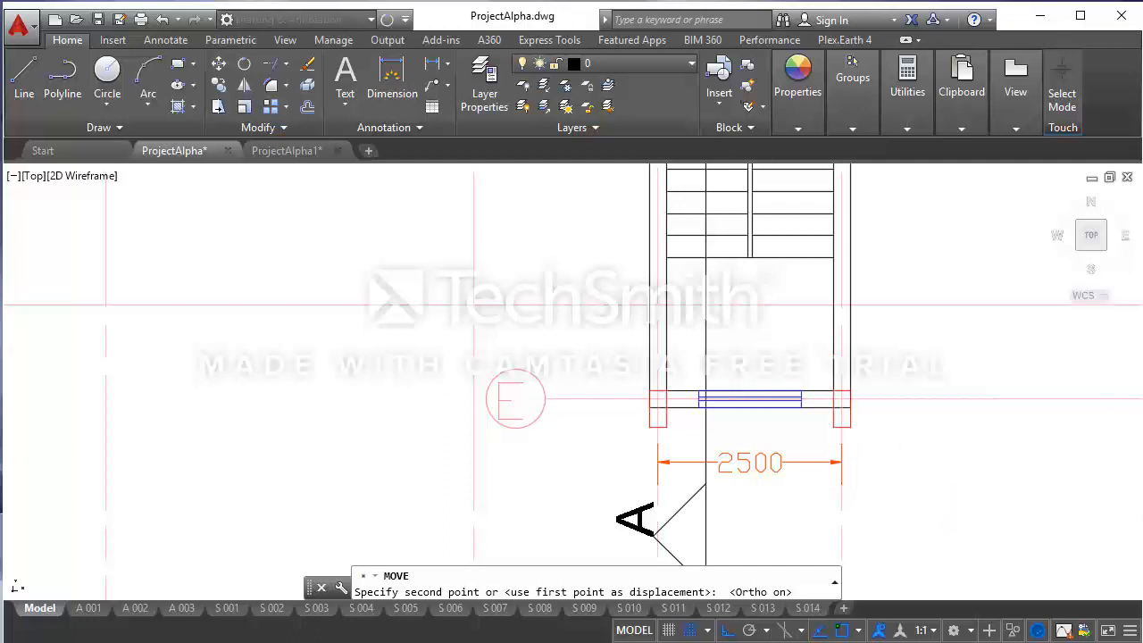
pyautogui.scroll(2, 694, 409)
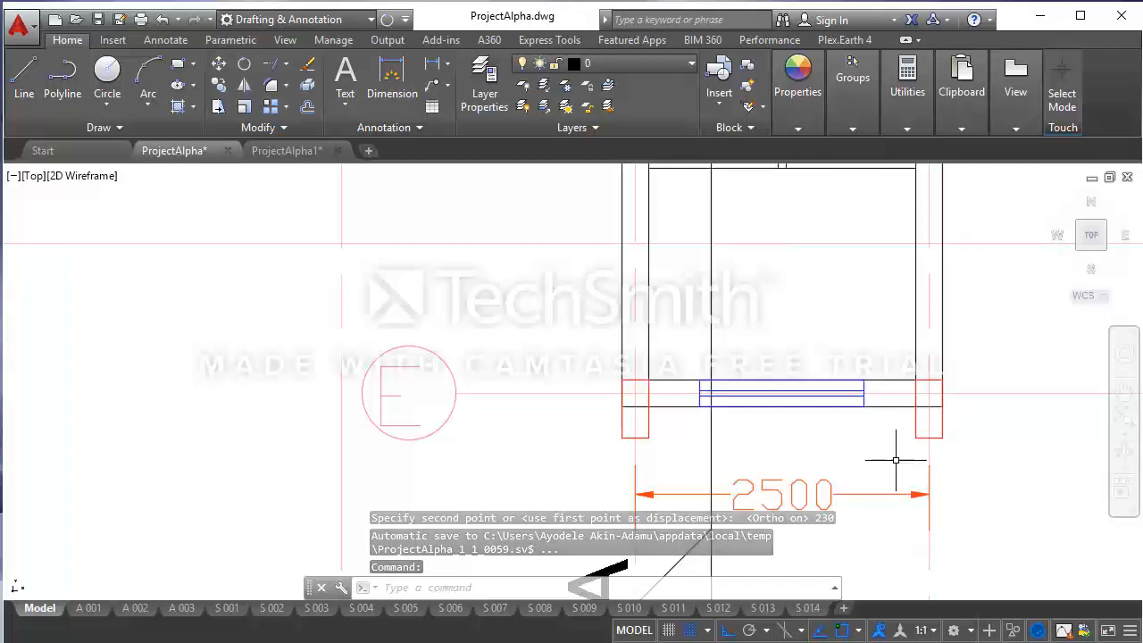
# - Stretch the upper end of the left stair wall's axis line vertically past grid B into the Dept Library
pyautogui.scroll(-4, 780, 498)
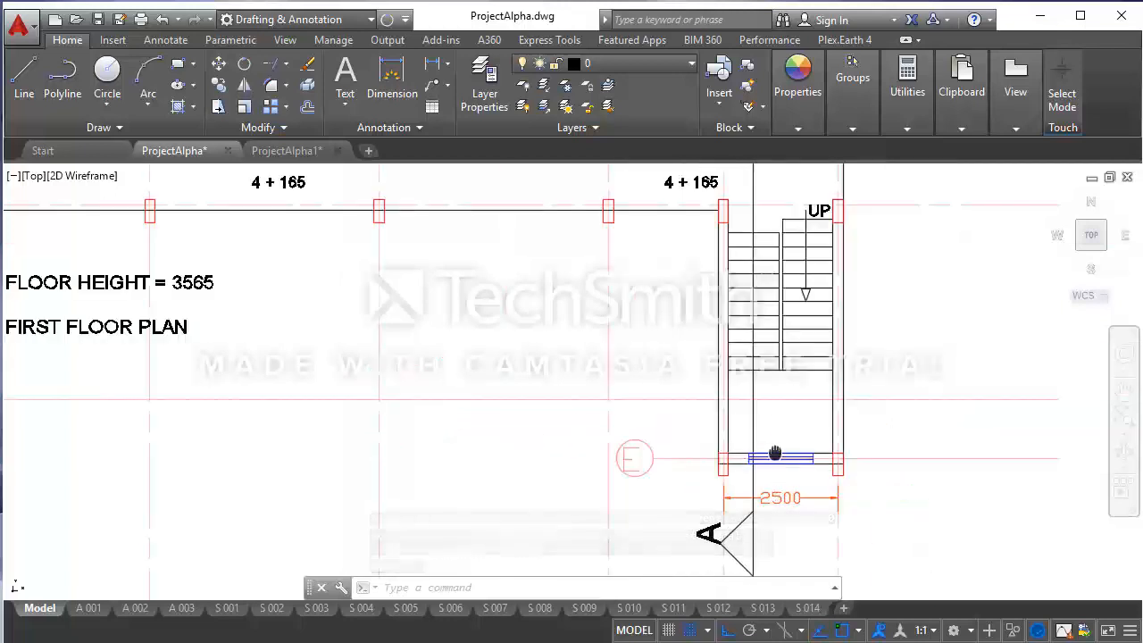
pyautogui.moveTo(775, 453); pyautogui.dragTo(779, 550, button='middle')
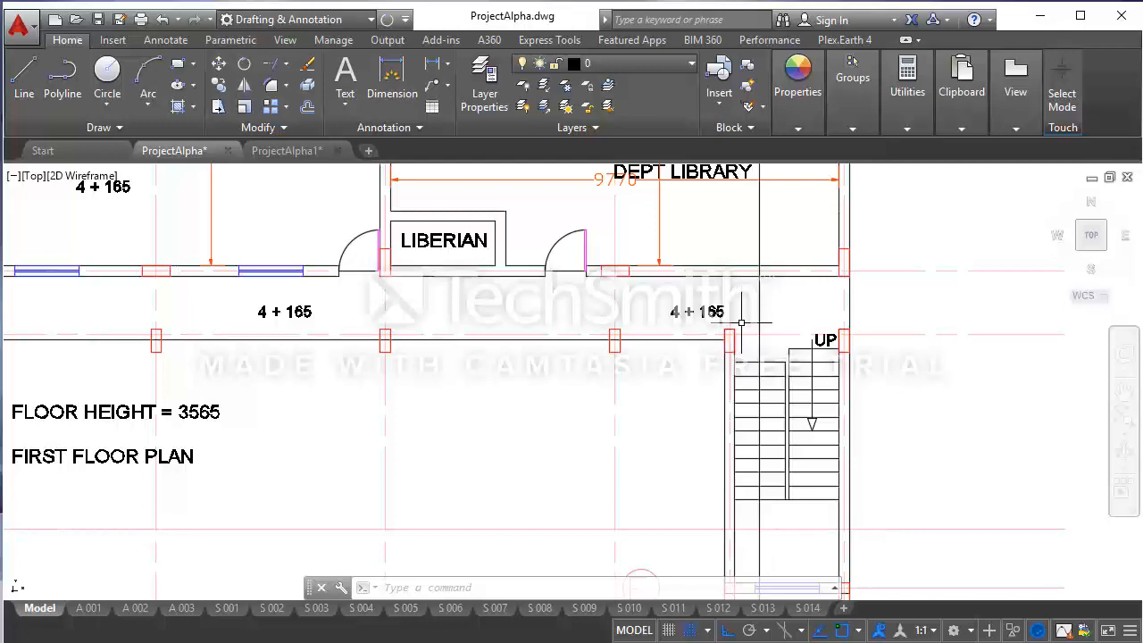
pyautogui.scroll(-5, 744, 327)
pyautogui.moveTo(751, 349); pyautogui.dragTo(755, 389, button='middle')
pyautogui.scroll(5, 759, 397)
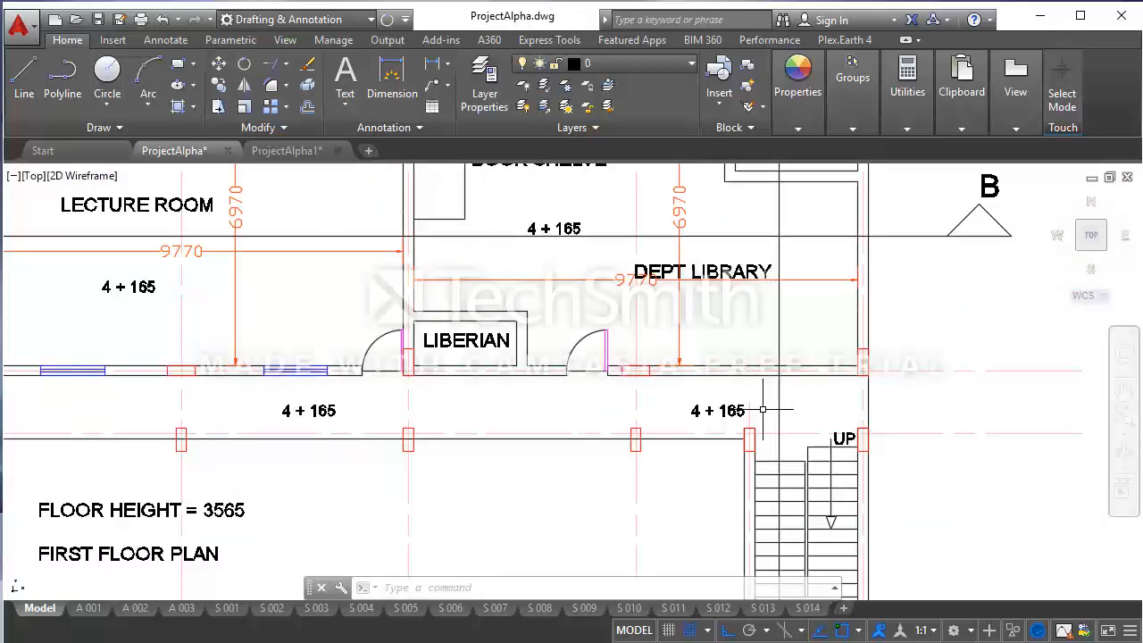
pyautogui.click(759, 407)
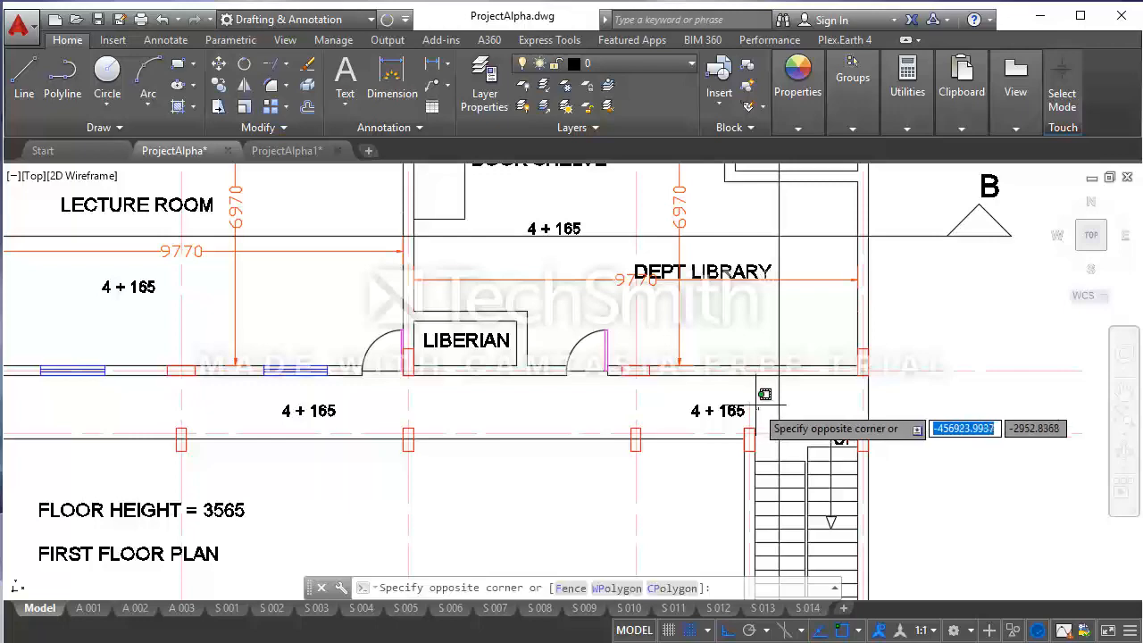
pyautogui.click(747, 394)
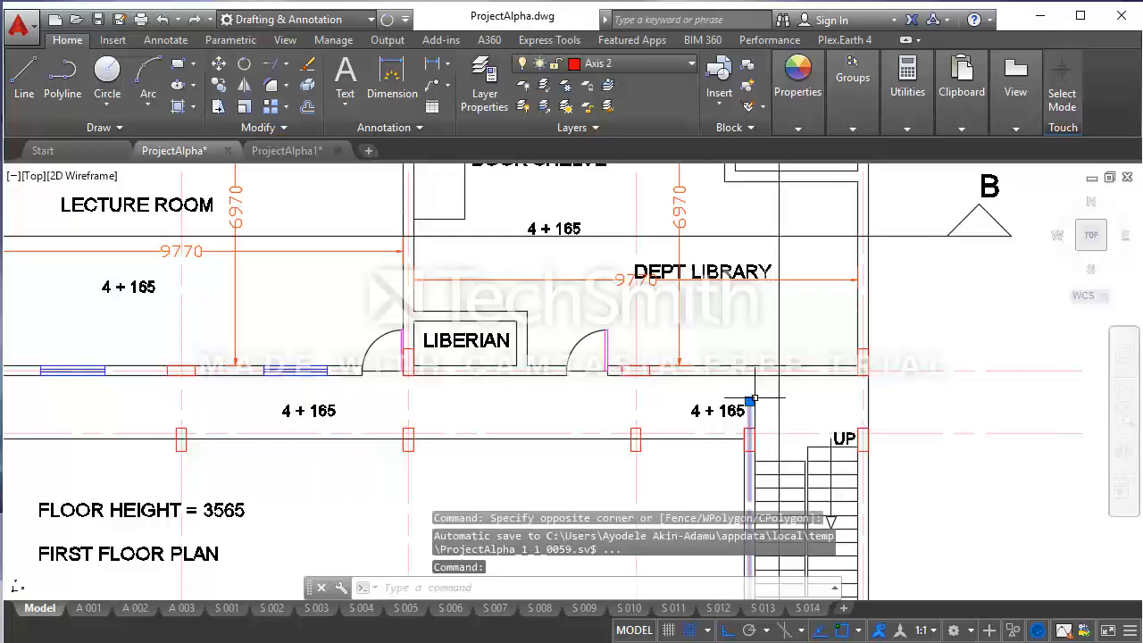
pyautogui.scroll(-6, 773, 367)
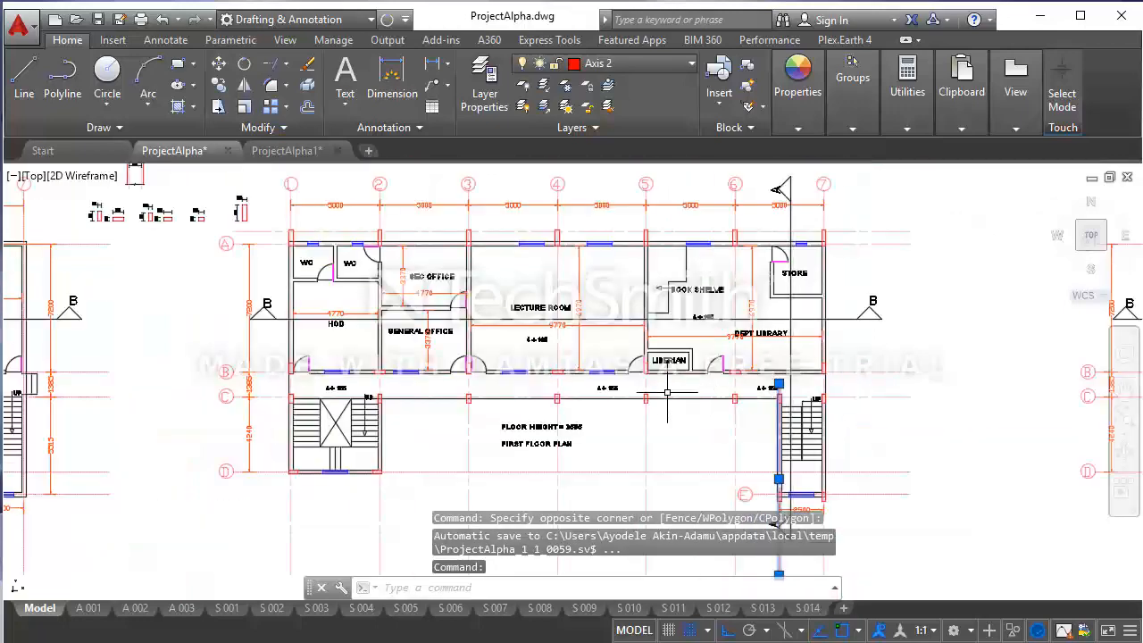
pyautogui.scroll(4, 787, 384)
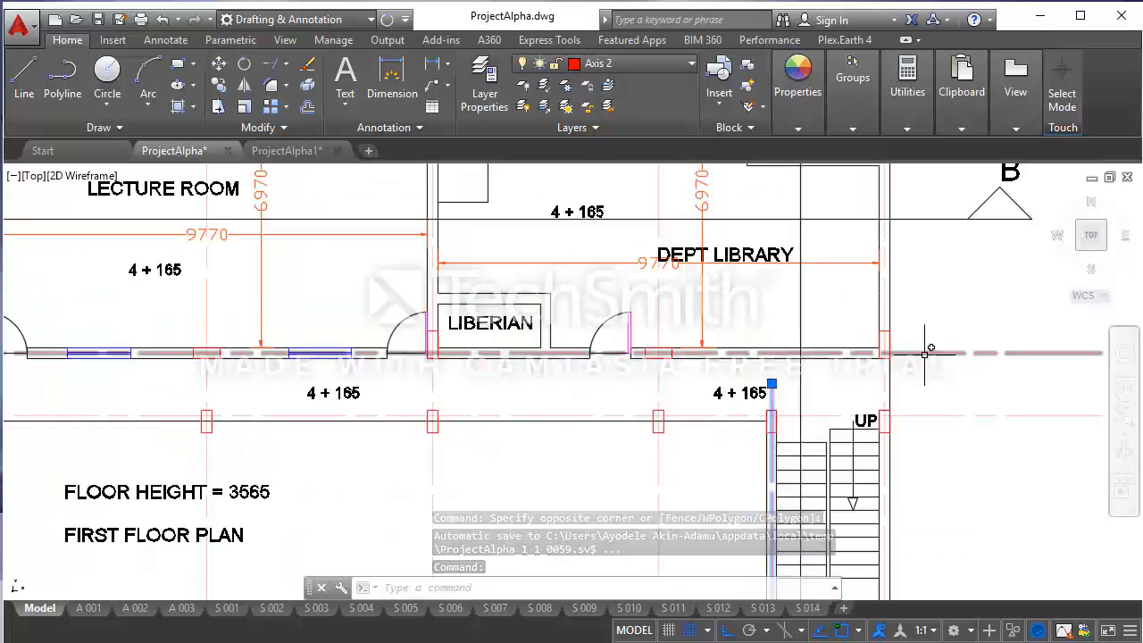
pyautogui.click(772, 384)
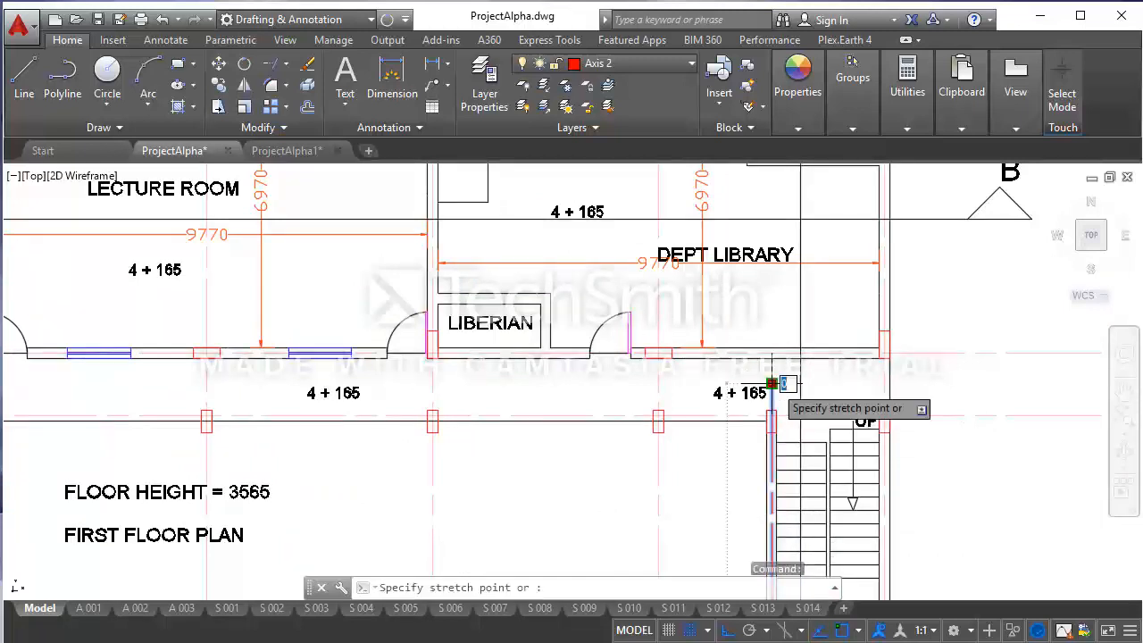
pyautogui.click(781, 308)
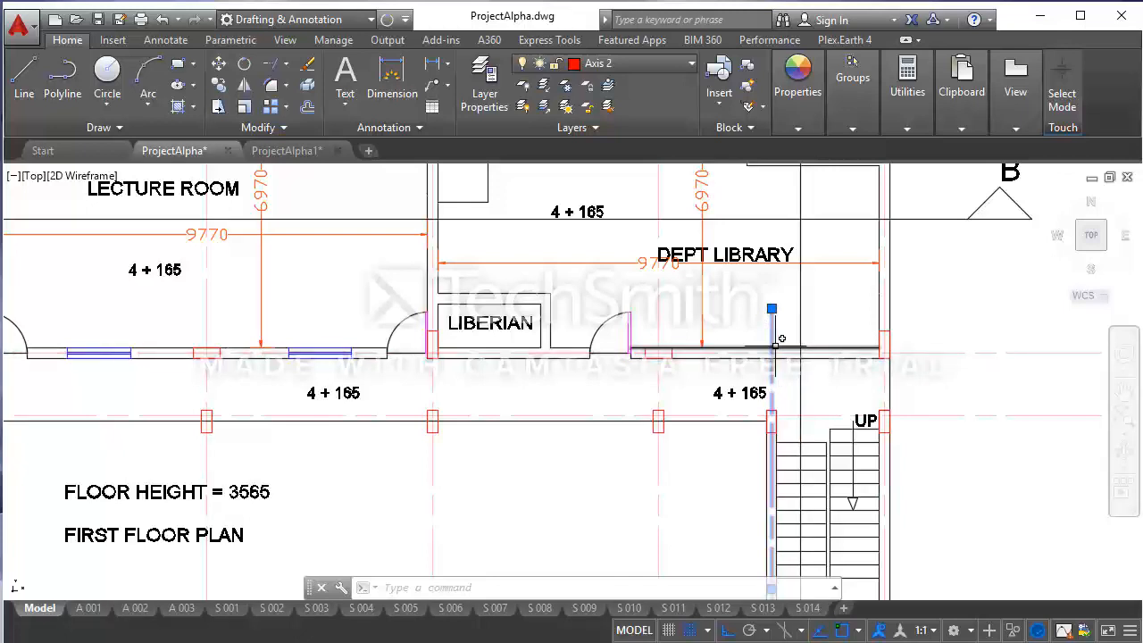
# - Copy the 300 x 230 column detail by its geometric center, with Ortho off, onto the intersection of grid B and the extended stair axis, and end the copying
pyautogui.scroll(-6, 777, 349)
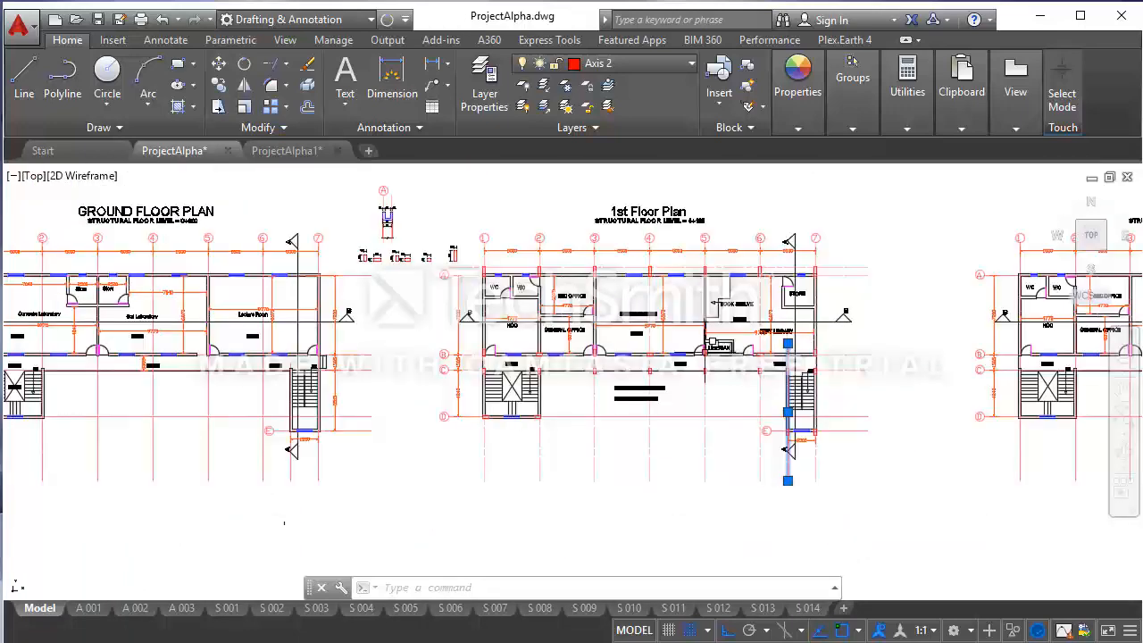
pyautogui.moveTo(777, 349); pyautogui.dragTo(737, 384, button='middle')
pyautogui.scroll(4, 538, 304)
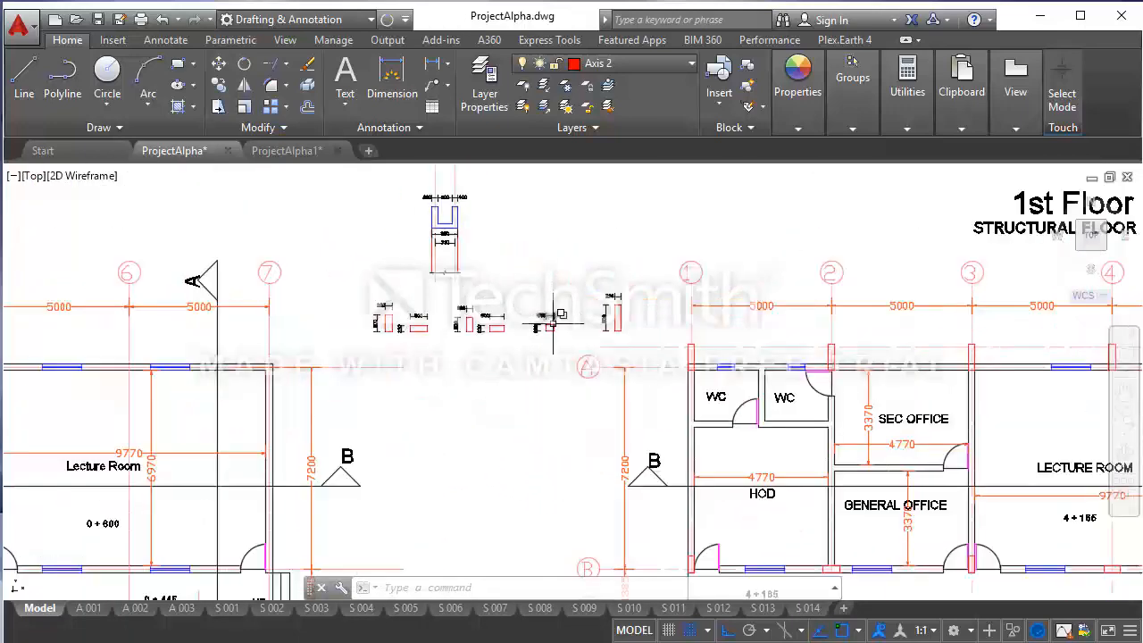
pyautogui.scroll(5, 552, 323)
pyautogui.click(543, 325)
pyautogui.click(503, 297)
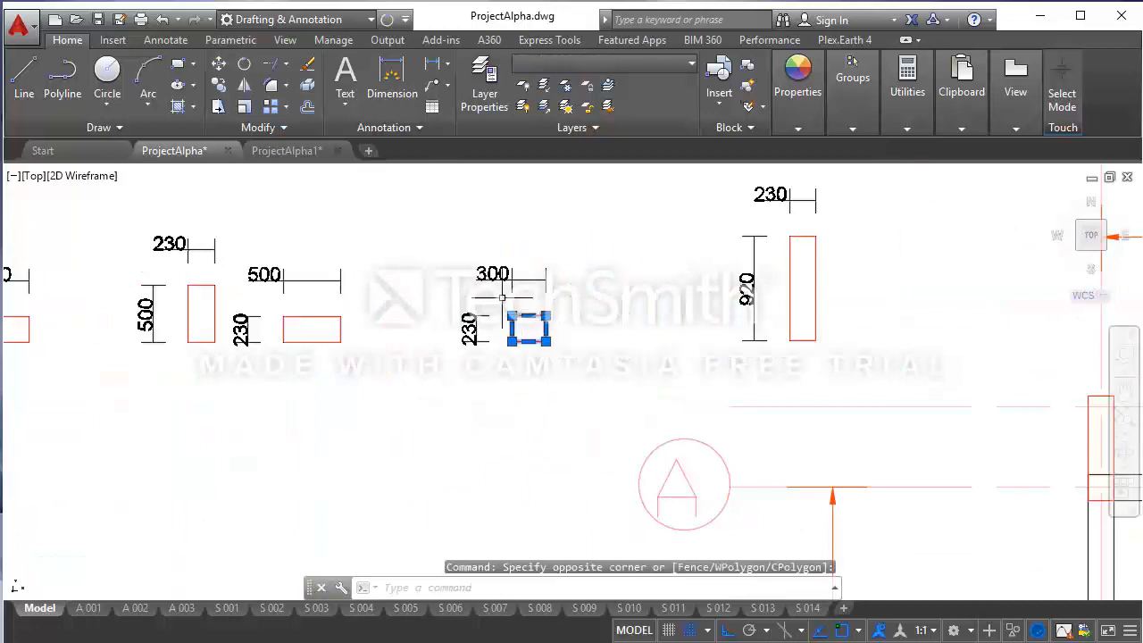
pyautogui.click(219, 85)
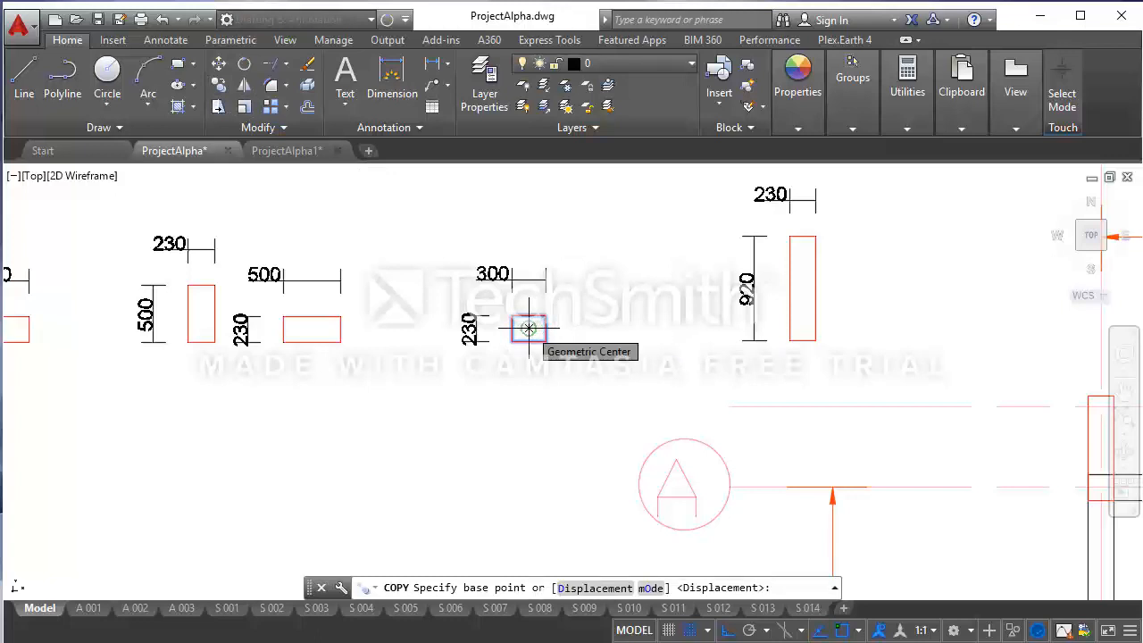
pyautogui.click(529, 329)
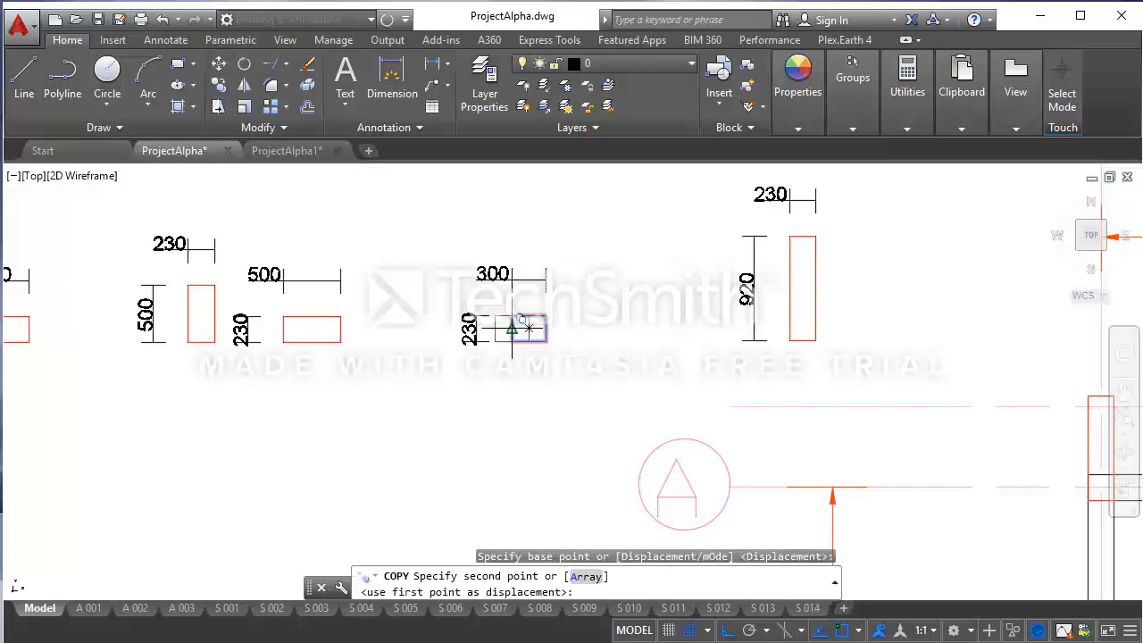
pyautogui.scroll(-4, 525, 329)
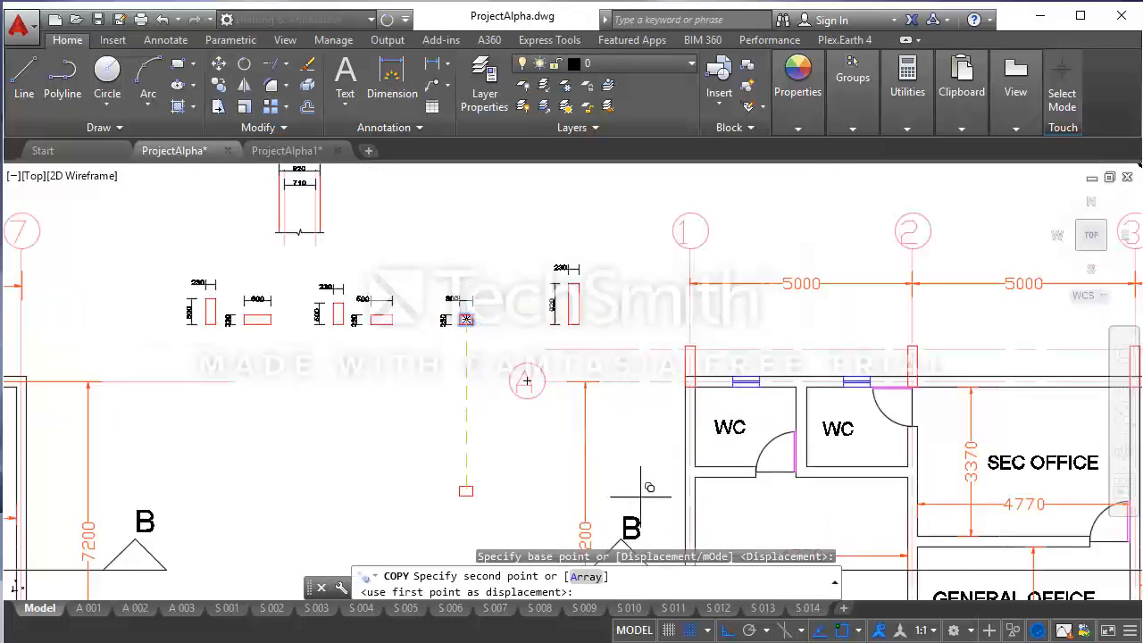
pyautogui.click(730, 632)
pyautogui.moveTo(718, 447); pyautogui.dragTo(505, 360, button='middle')
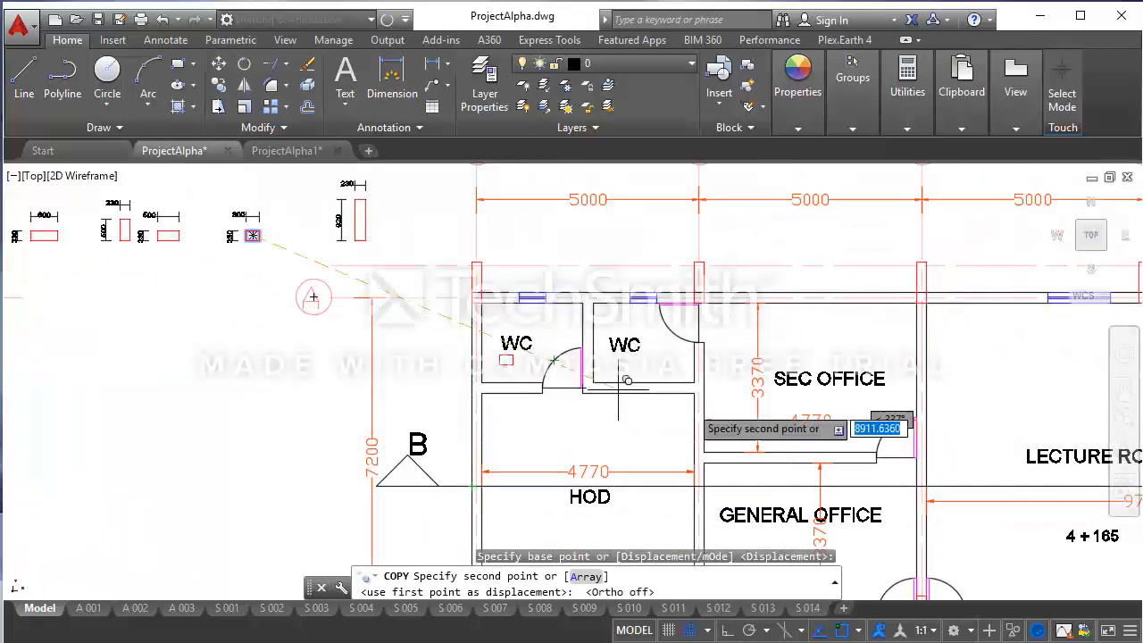
pyautogui.moveTo(875, 419); pyautogui.dragTo(470, 263, button='middle')
pyautogui.scroll(-3, 495, 301)
pyautogui.scroll(4, 839, 384)
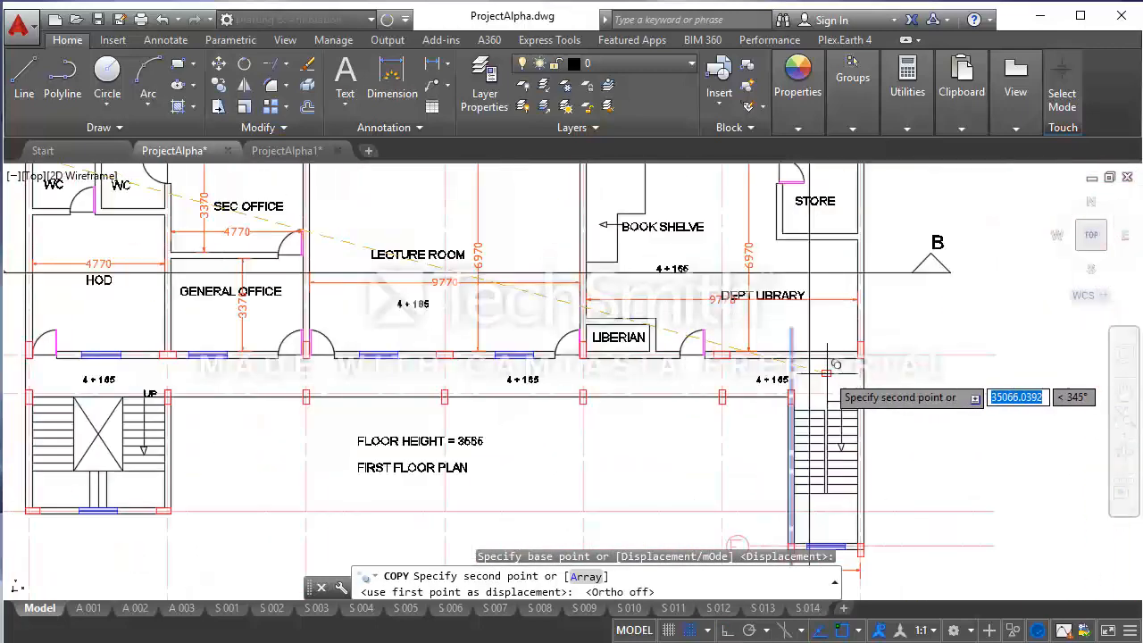
pyautogui.scroll(2, 790, 342)
pyautogui.scroll(-2, 758, 339)
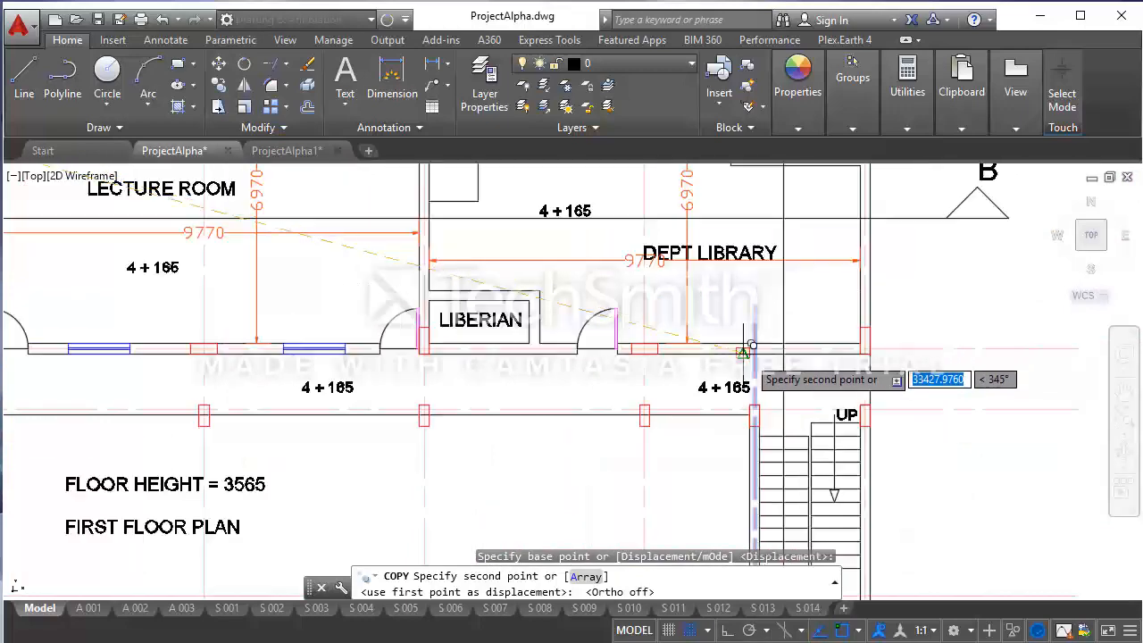
pyautogui.scroll(6, 745, 357)
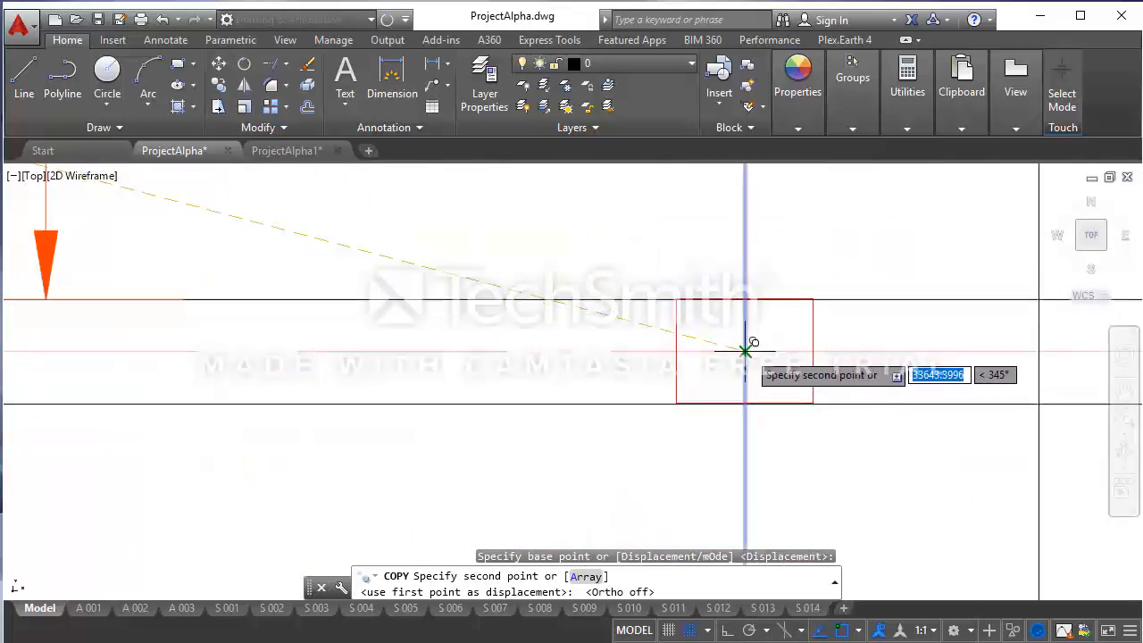
pyautogui.click(745, 350)
pyautogui.scroll(-2, 726, 348)
pyautogui.scroll(-3, 688, 348)
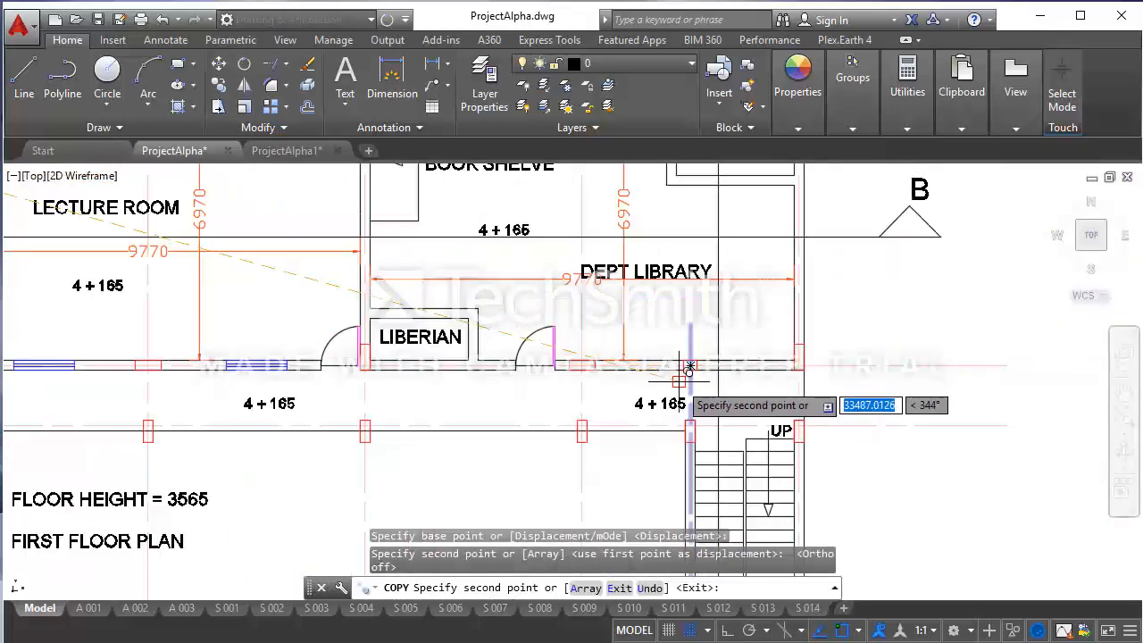
pyautogui.press('Escape')
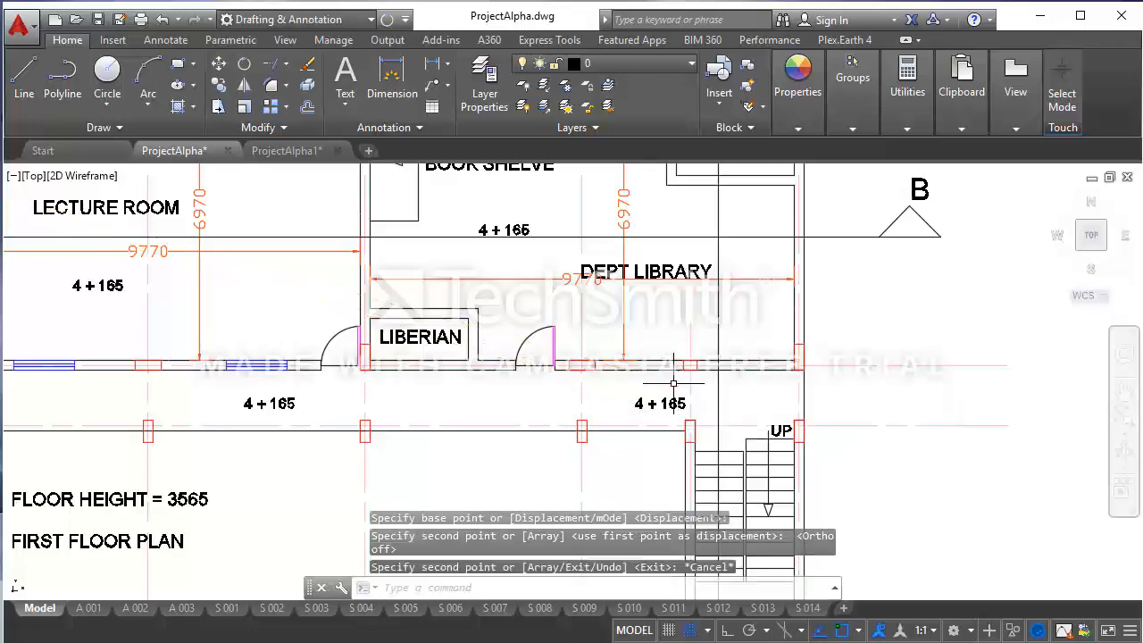
pyautogui.scroll(-3, 704, 384)
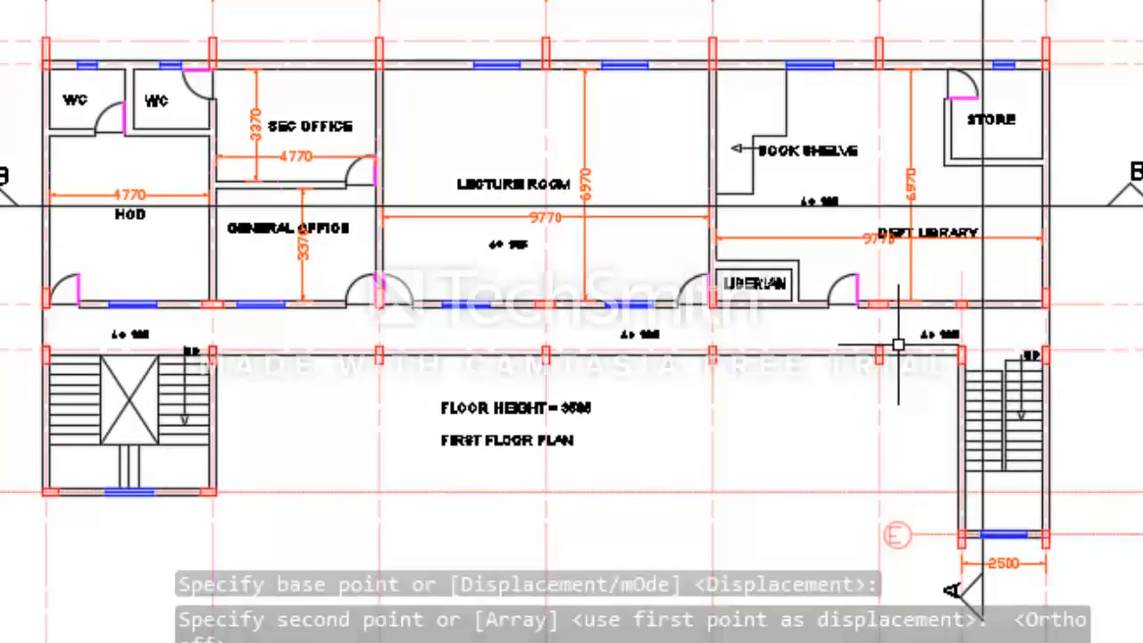
pyautogui.moveTo(824, 395); pyautogui.dragTo(868, 404, button='middle')
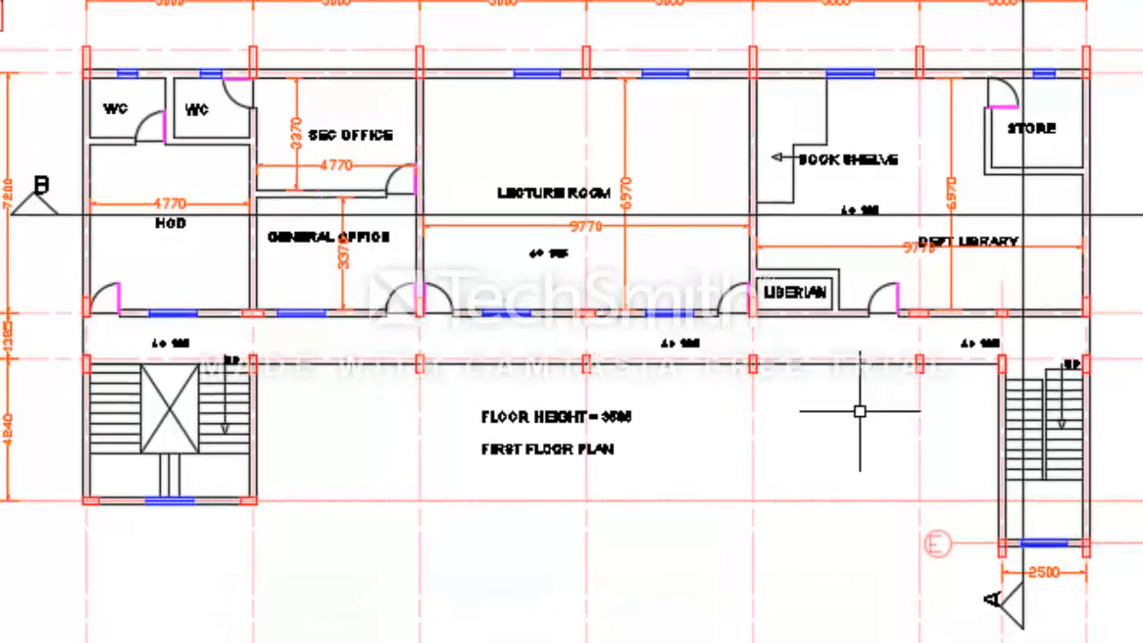